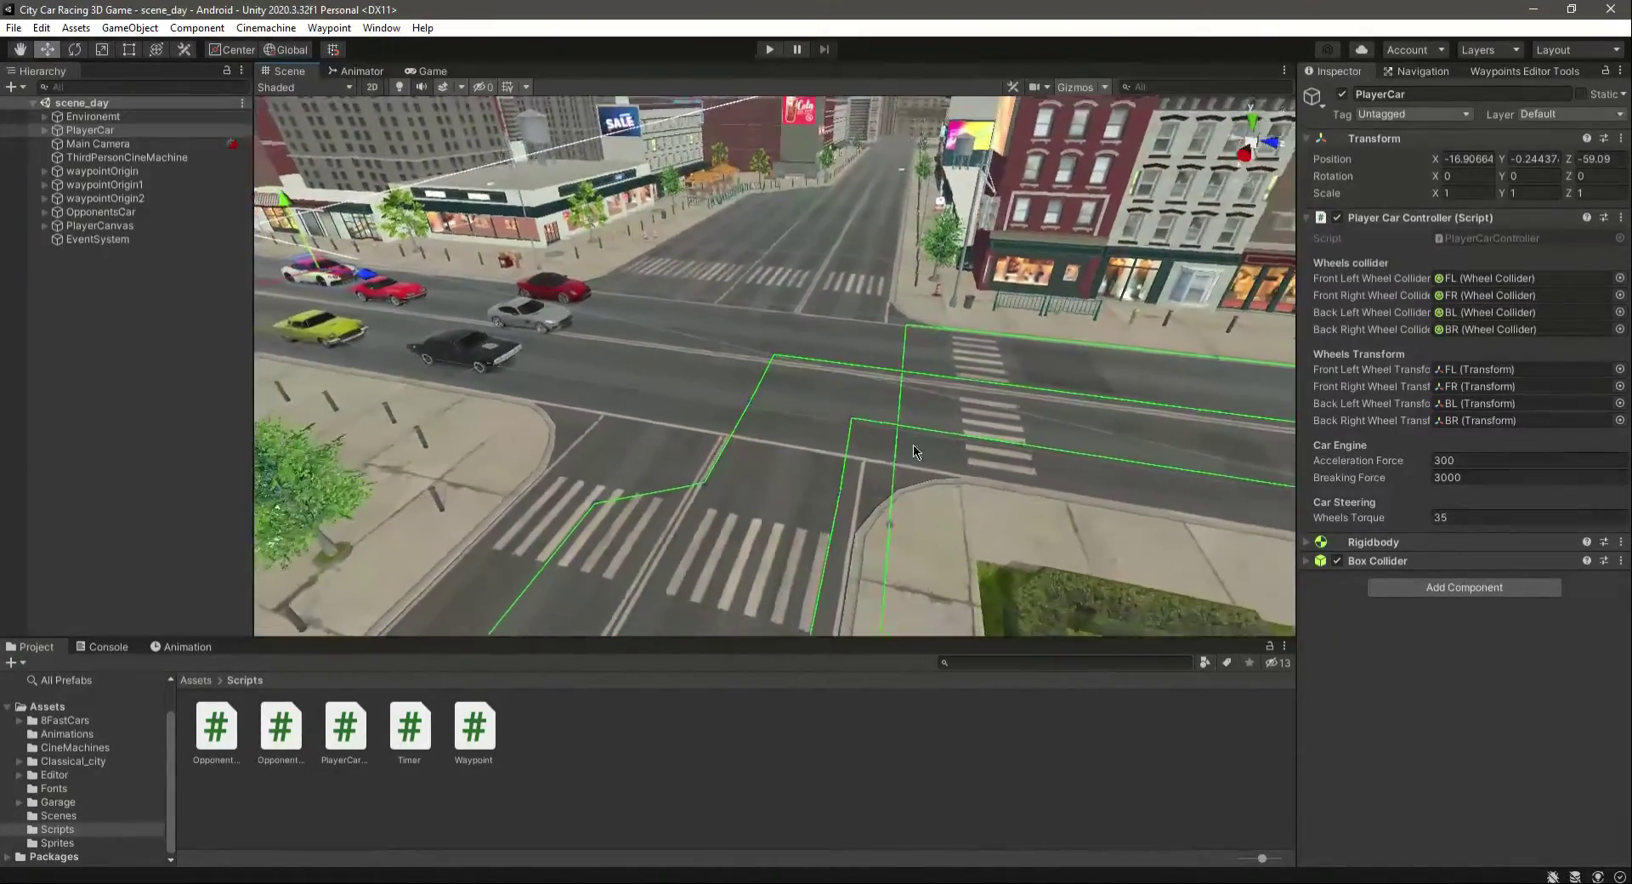
# Step: Create an empty game object in the scene and move it along the road to the crosswalk, at Z about -21.59
pyautogui.moveTo(867, 509); pyautogui.dragTo(839, 345, button='right')
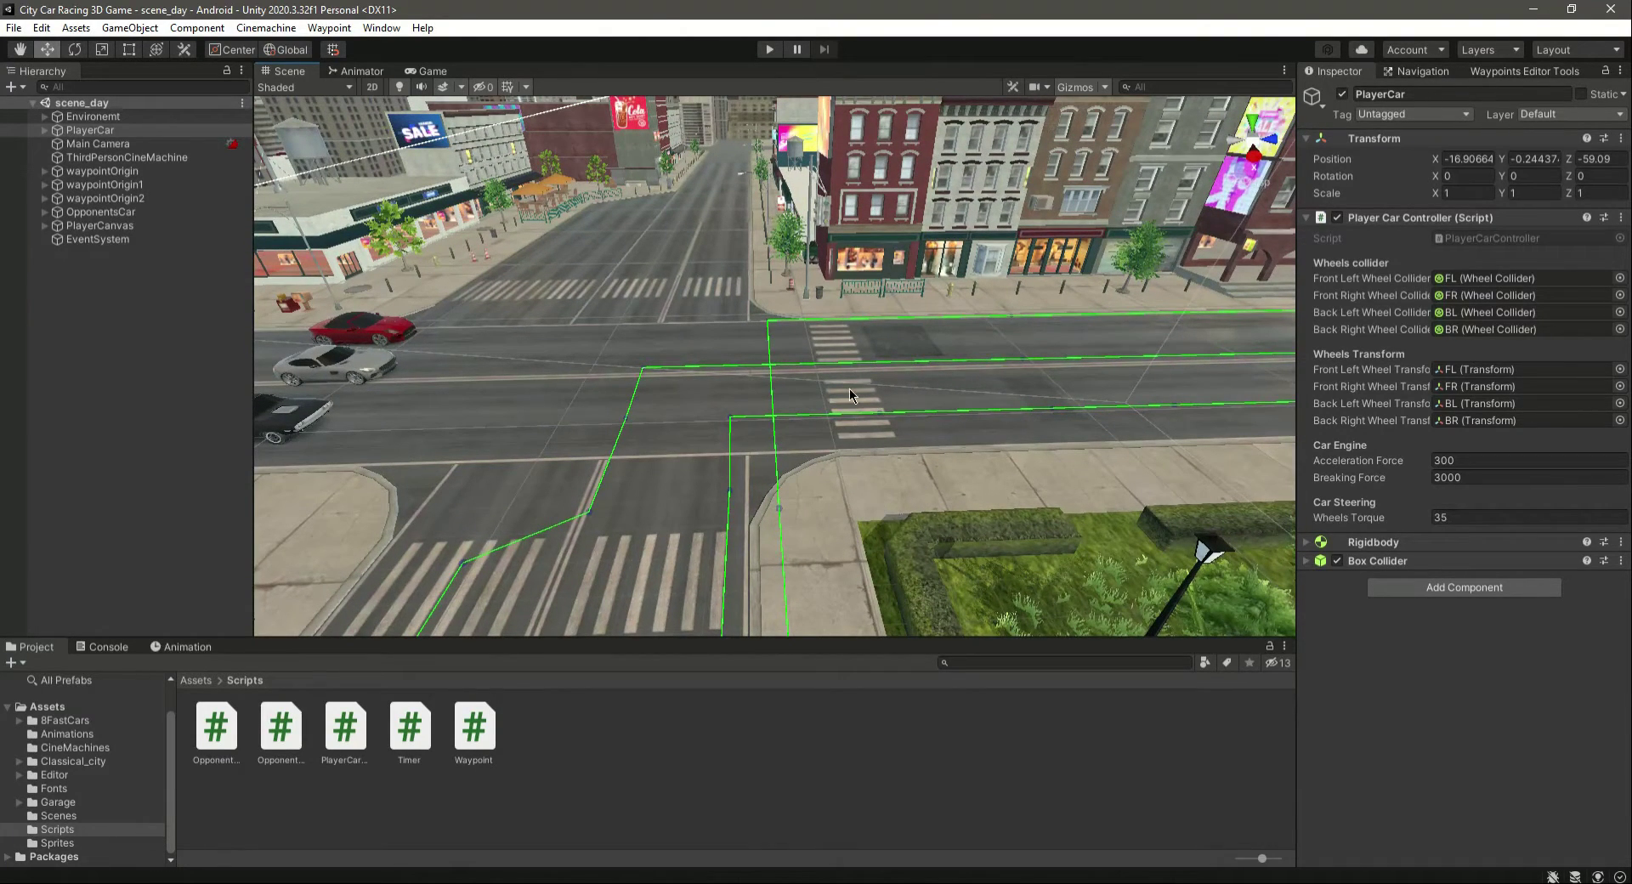
pyautogui.rightClick(81, 298)
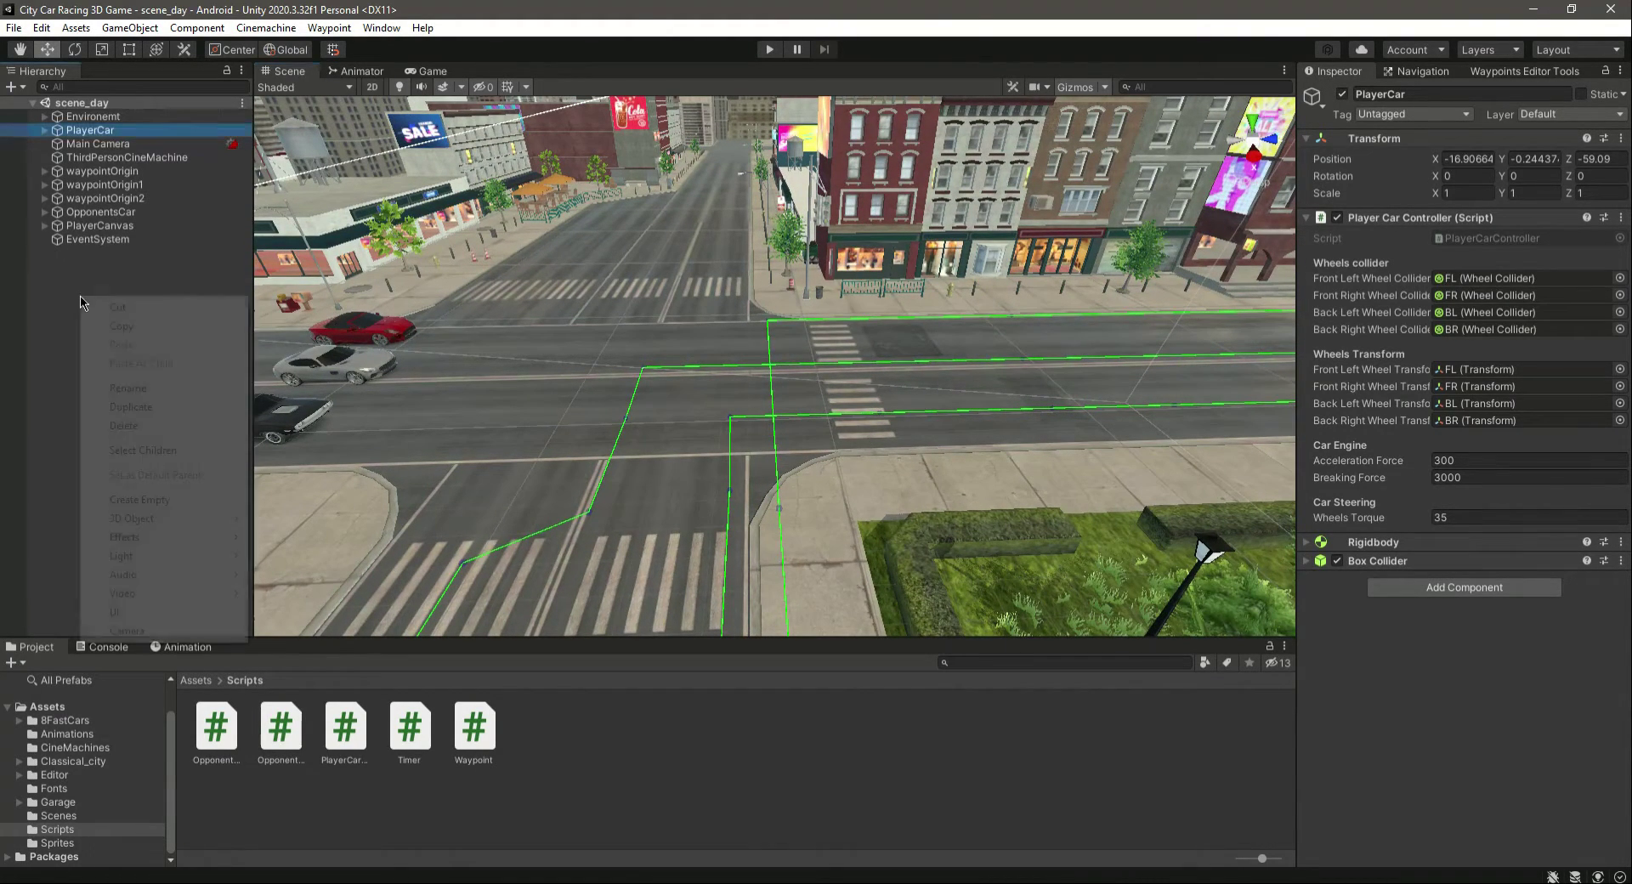
pyautogui.click(138, 500)
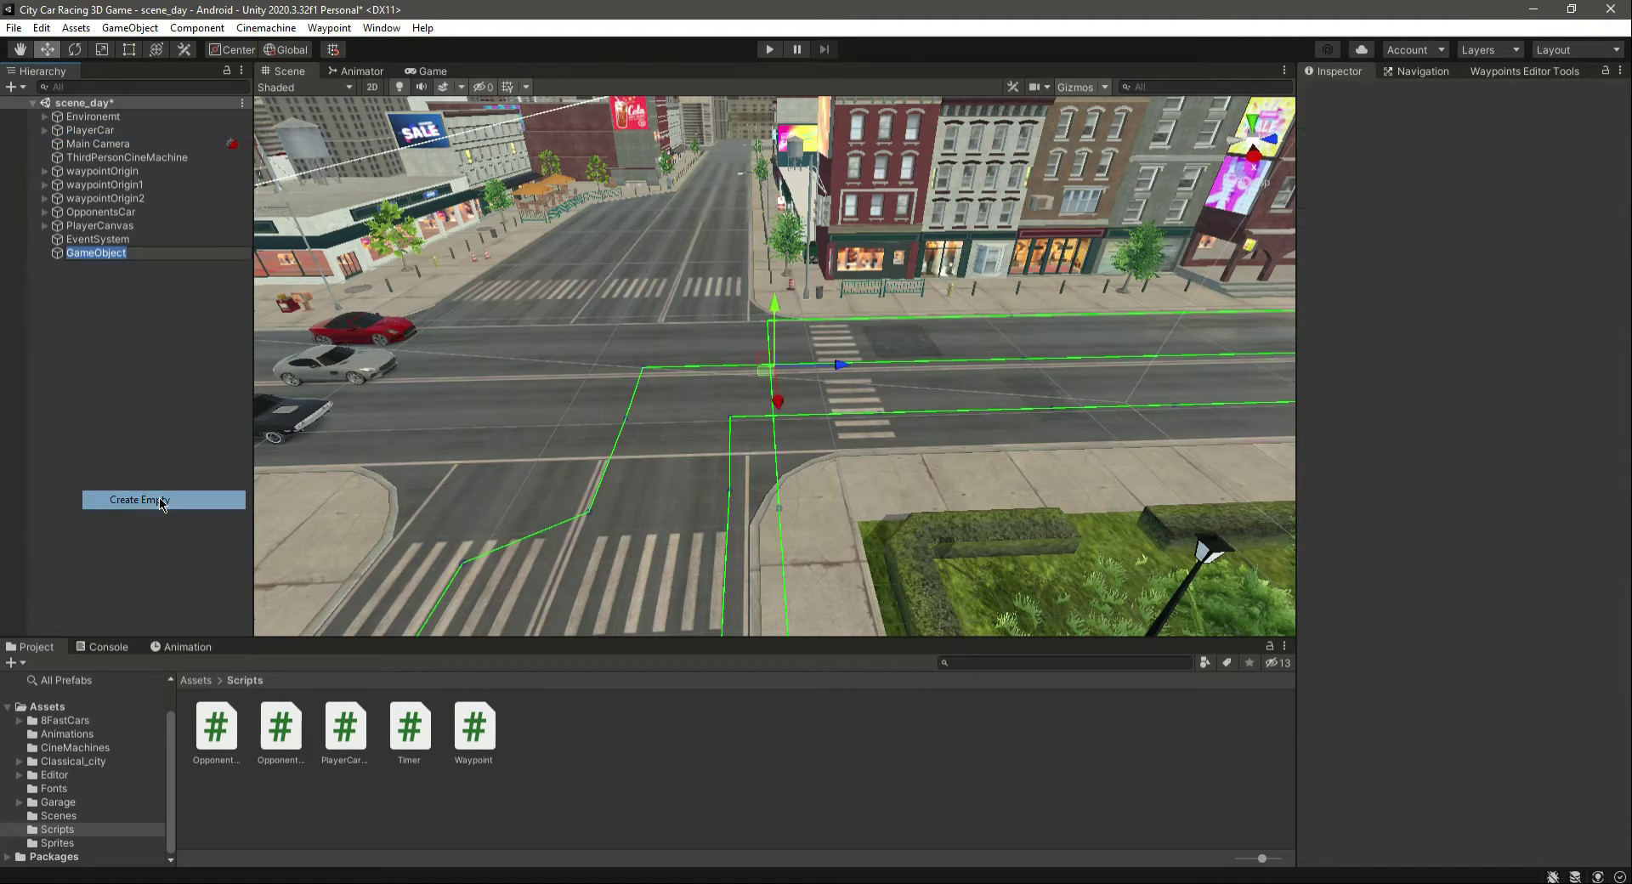
pyautogui.moveTo(839, 366); pyautogui.dragTo(909, 365)
pyautogui.moveTo(909, 404); pyautogui.dragTo(810, 410, button='right')
pyautogui.scroll(-3, 957, 399)
pyautogui.moveTo(957, 399); pyautogui.dragTo(488, 333, button='right')
pyautogui.moveTo(488, 333); pyautogui.dragTo(889, 463)
pyautogui.scroll(5, 888, 463)
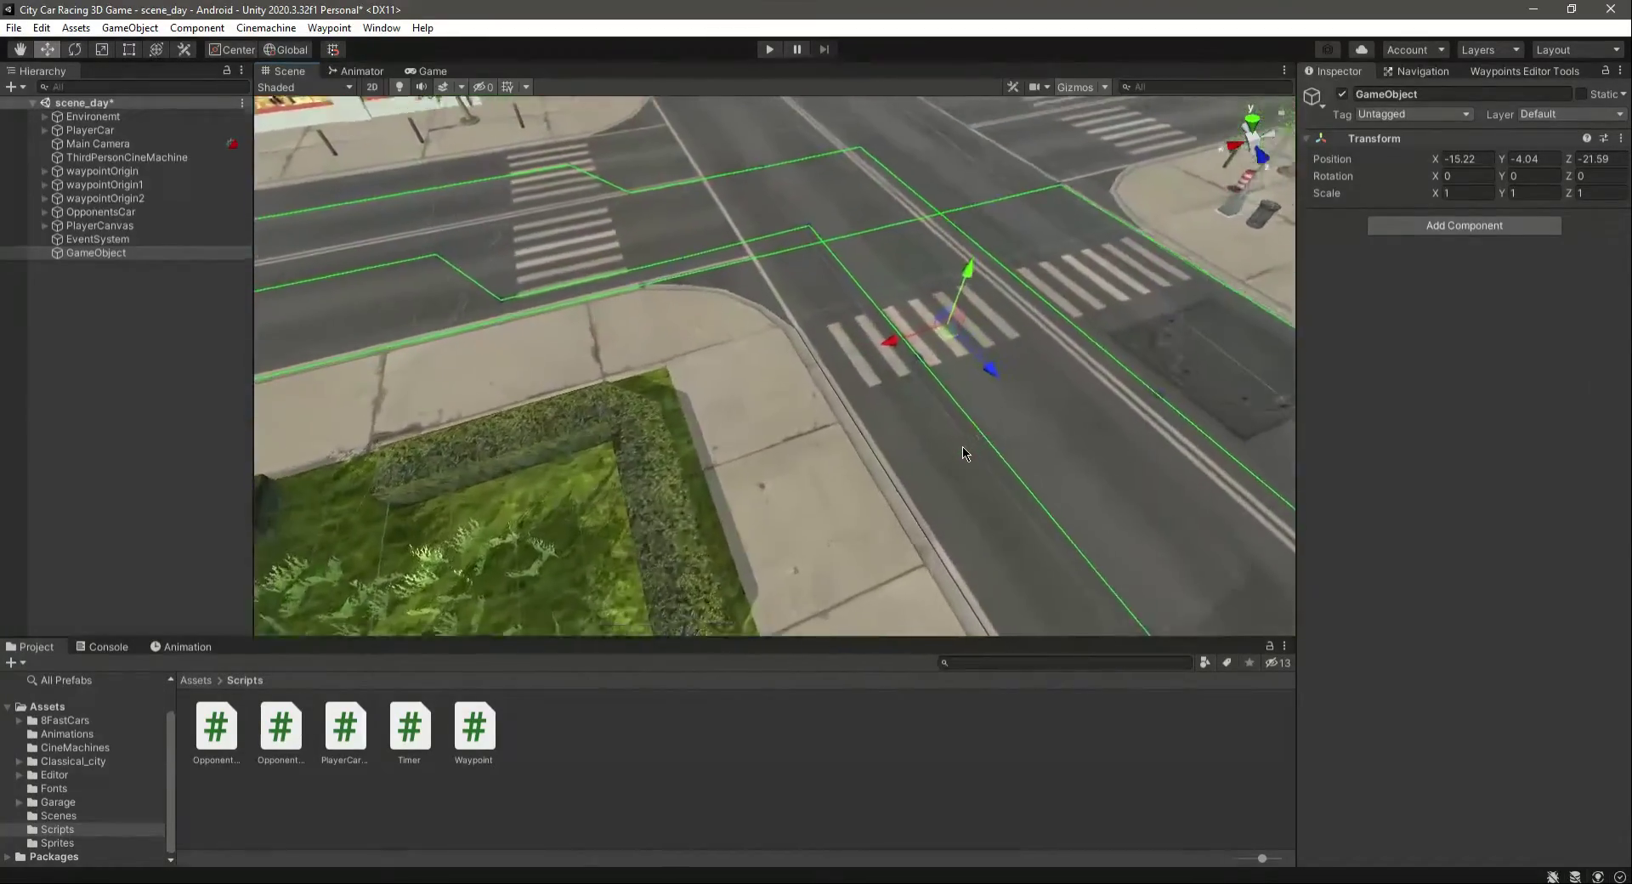
pyautogui.scroll(10, 963, 453)
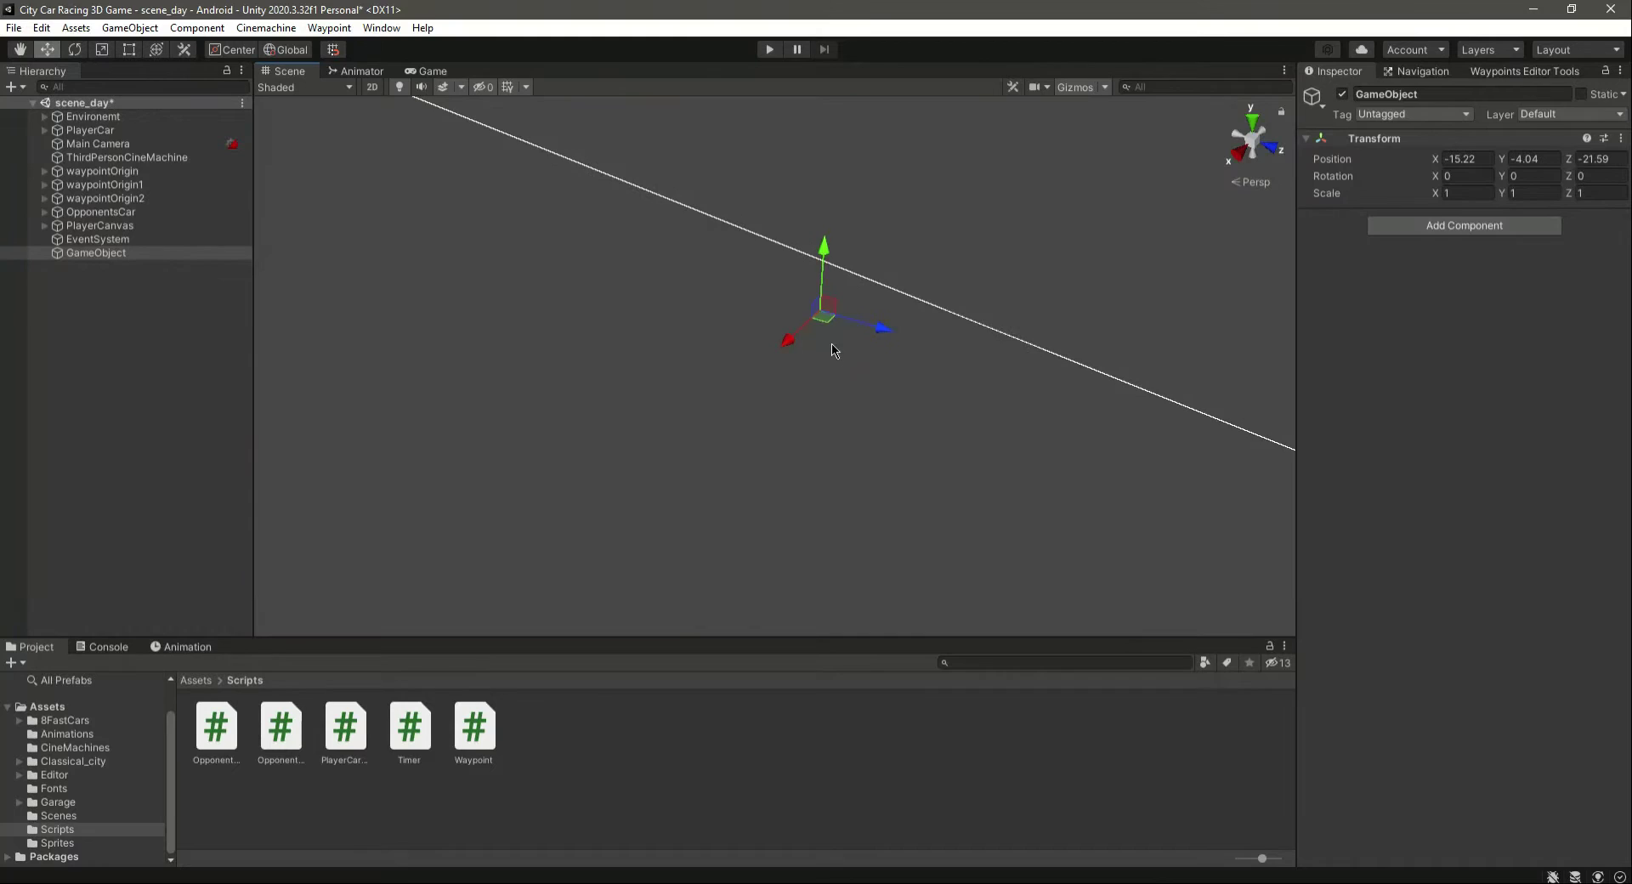
# Step: Raise the empty game object to road level at Y about -0.3 and shift it along the road to Z about -18.93
pyautogui.moveTo(831, 344); pyautogui.dragTo(855, 275, button='right')
pyautogui.moveTo(793, 365); pyautogui.dragTo(834, 113)
pyautogui.moveTo(837, 314); pyautogui.dragTo(815, 413, button='right')
pyautogui.press('s')
pyautogui.moveTo(803, 425); pyautogui.dragTo(963, 445)
pyautogui.moveTo(948, 480); pyautogui.dragTo(882, 519, button='right')
pyautogui.moveTo(1008, 322); pyautogui.dragTo(1008, 318)
pyautogui.moveTo(926, 393); pyautogui.dragTo(870, 491, button='right')
pyautogui.press('s')
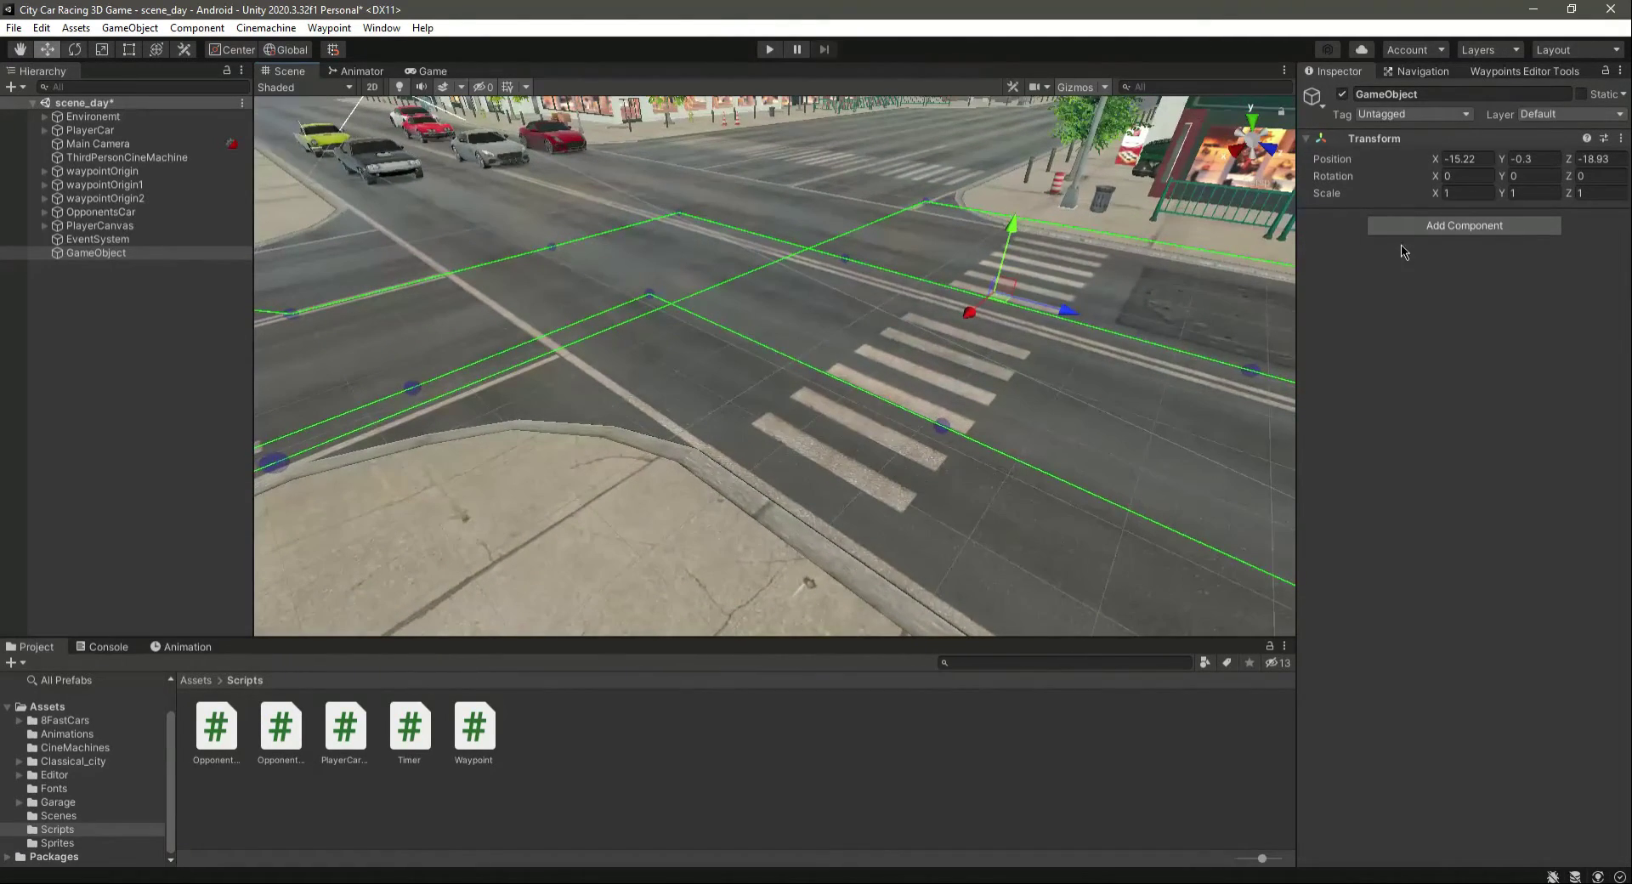
# Step: Add a Box Collider component to the empty game object and show its settings
pyautogui.click(1454, 227)
pyautogui.write('box')
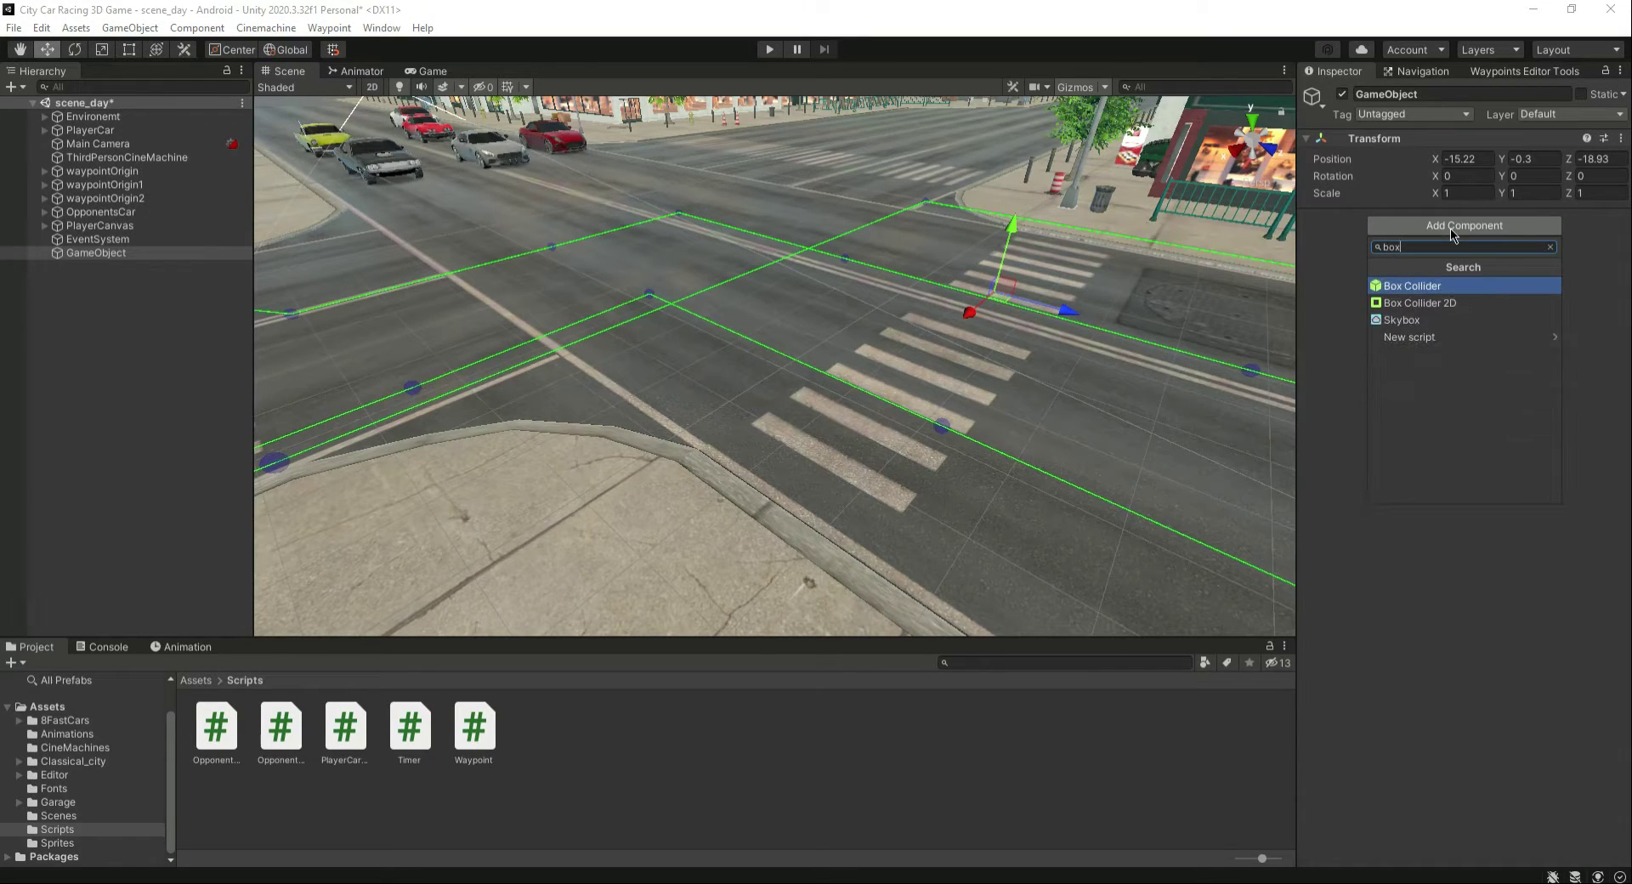
pyautogui.press('Return')
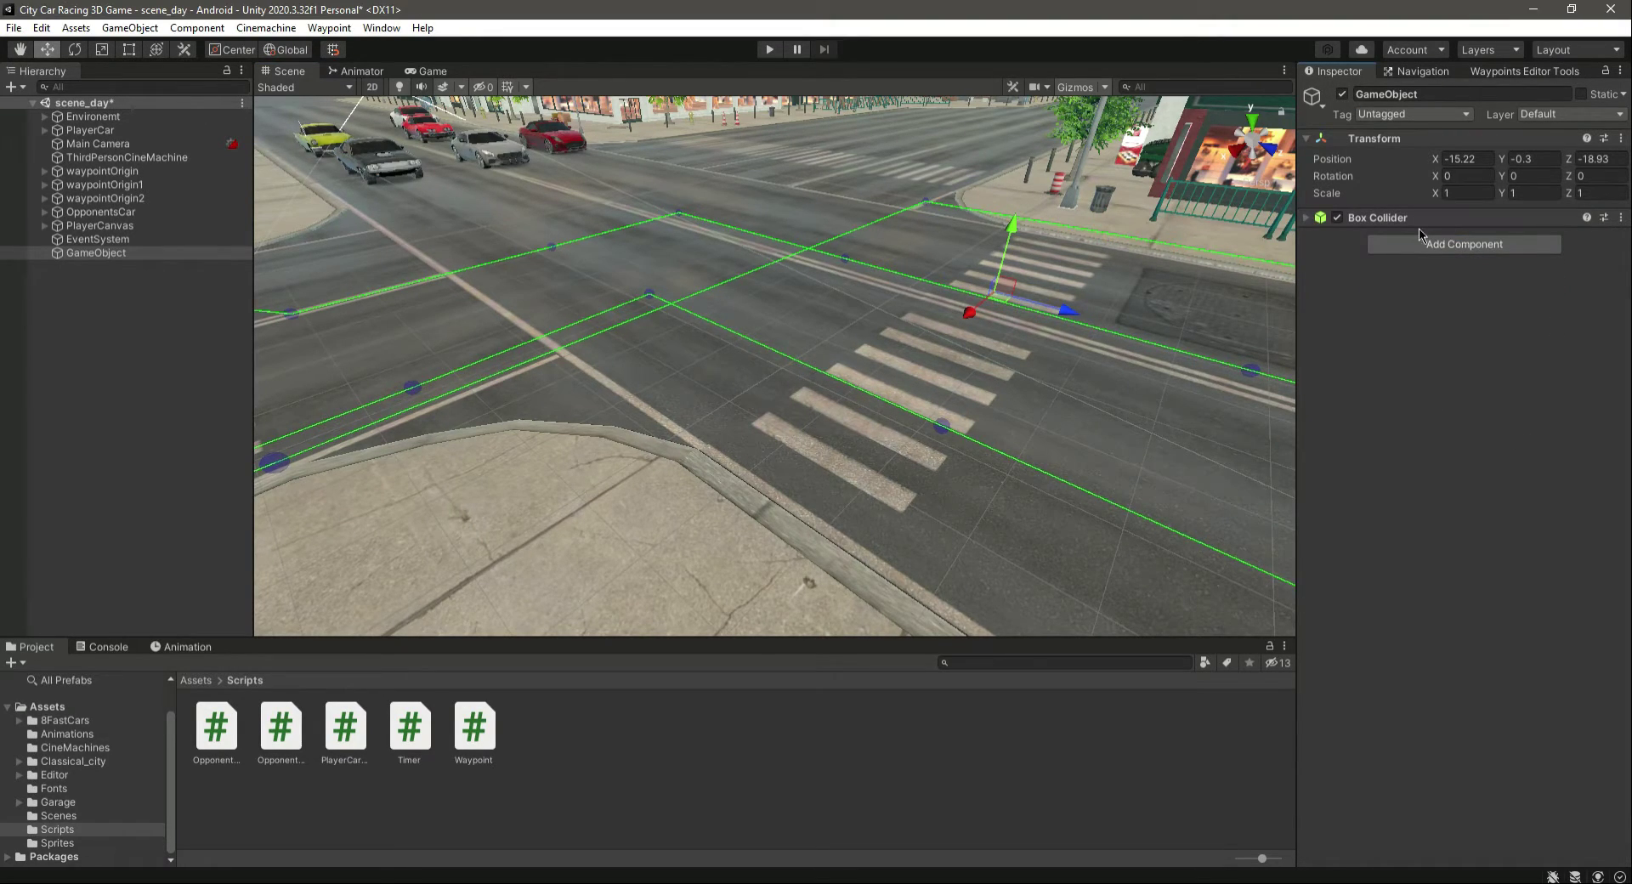
pyautogui.click(1307, 217)
# Step: Raise the game object so its box collider sits on the crosswalk surface, at Y about 0.264
pyautogui.moveTo(787, 313); pyautogui.dragTo(884, 448, button='right')
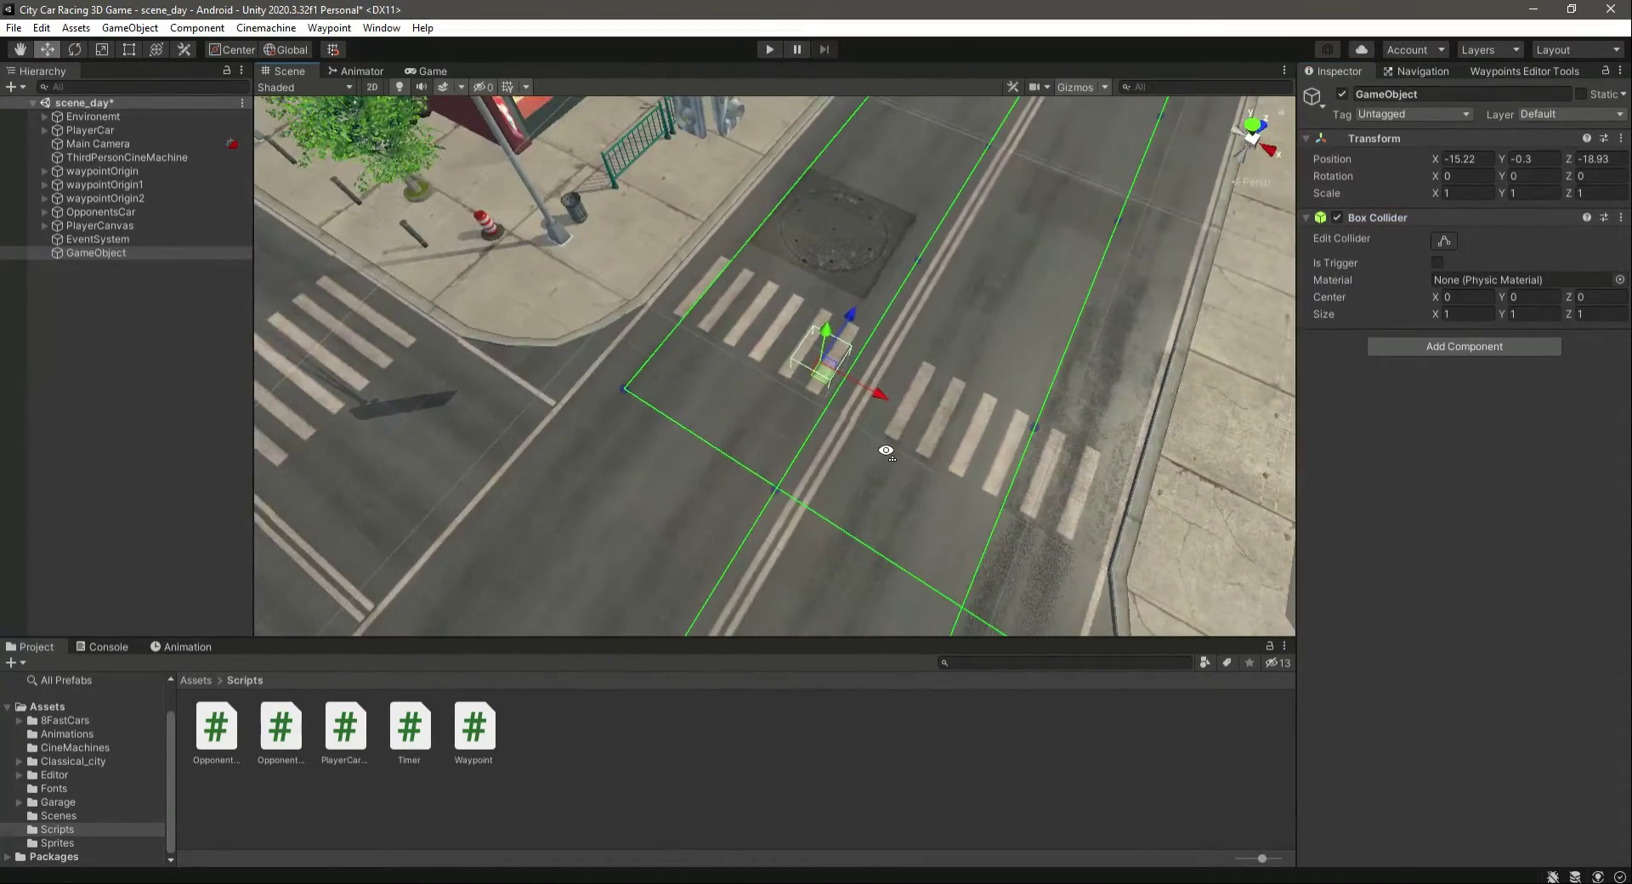
pyautogui.scroll(6, 884, 451)
pyautogui.scroll(2, 913, 403)
pyautogui.moveTo(935, 320); pyautogui.dragTo(976, 280)
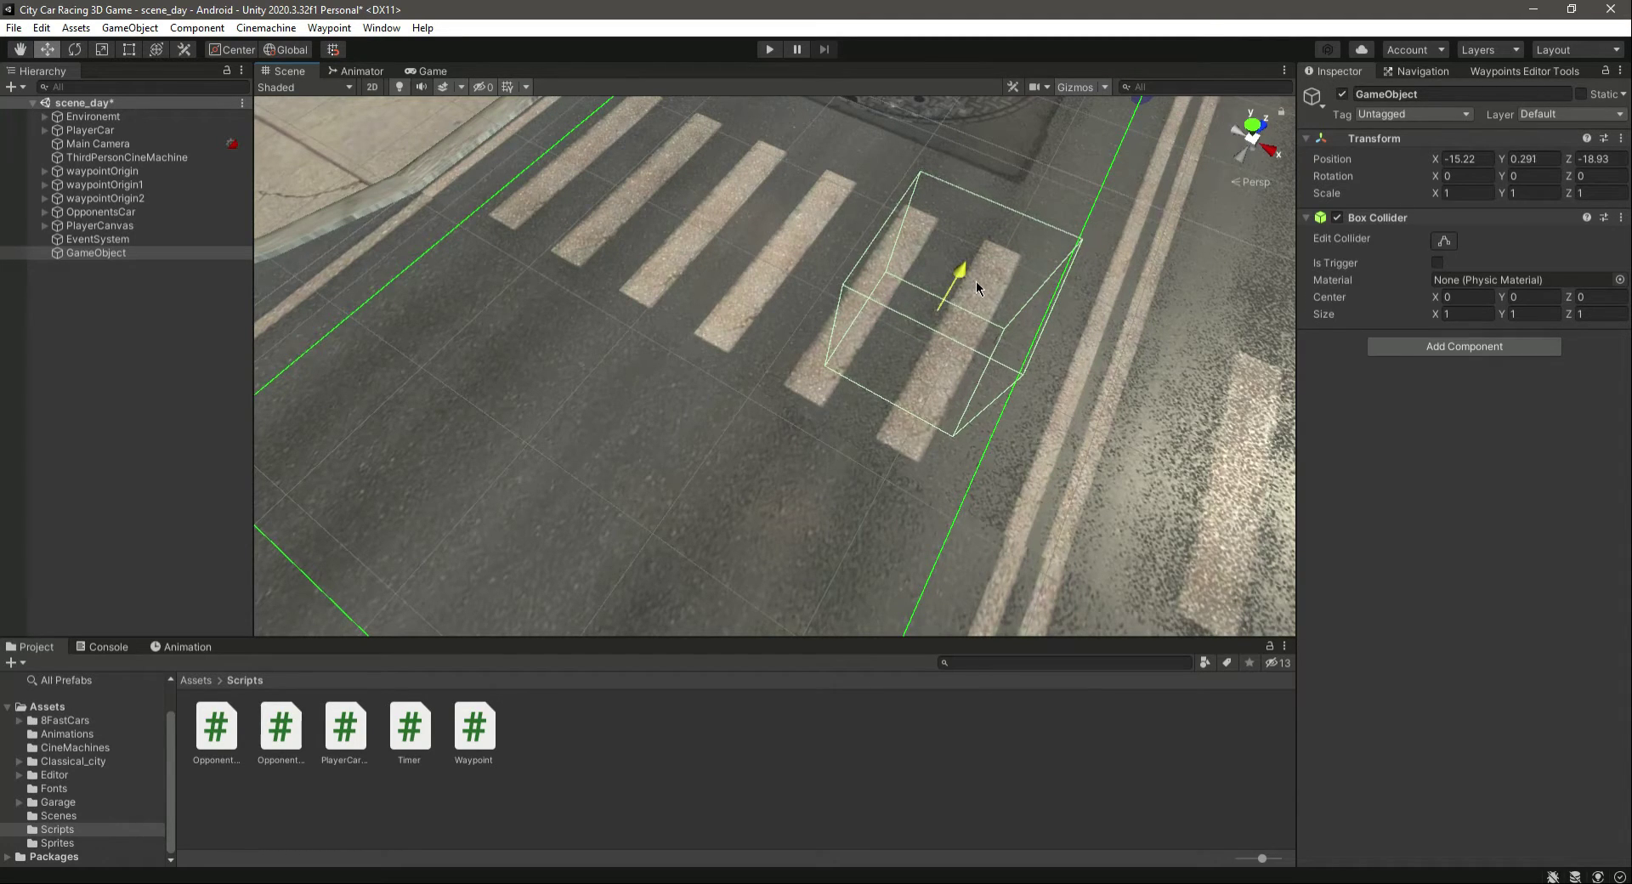
pyautogui.click(691, 381)
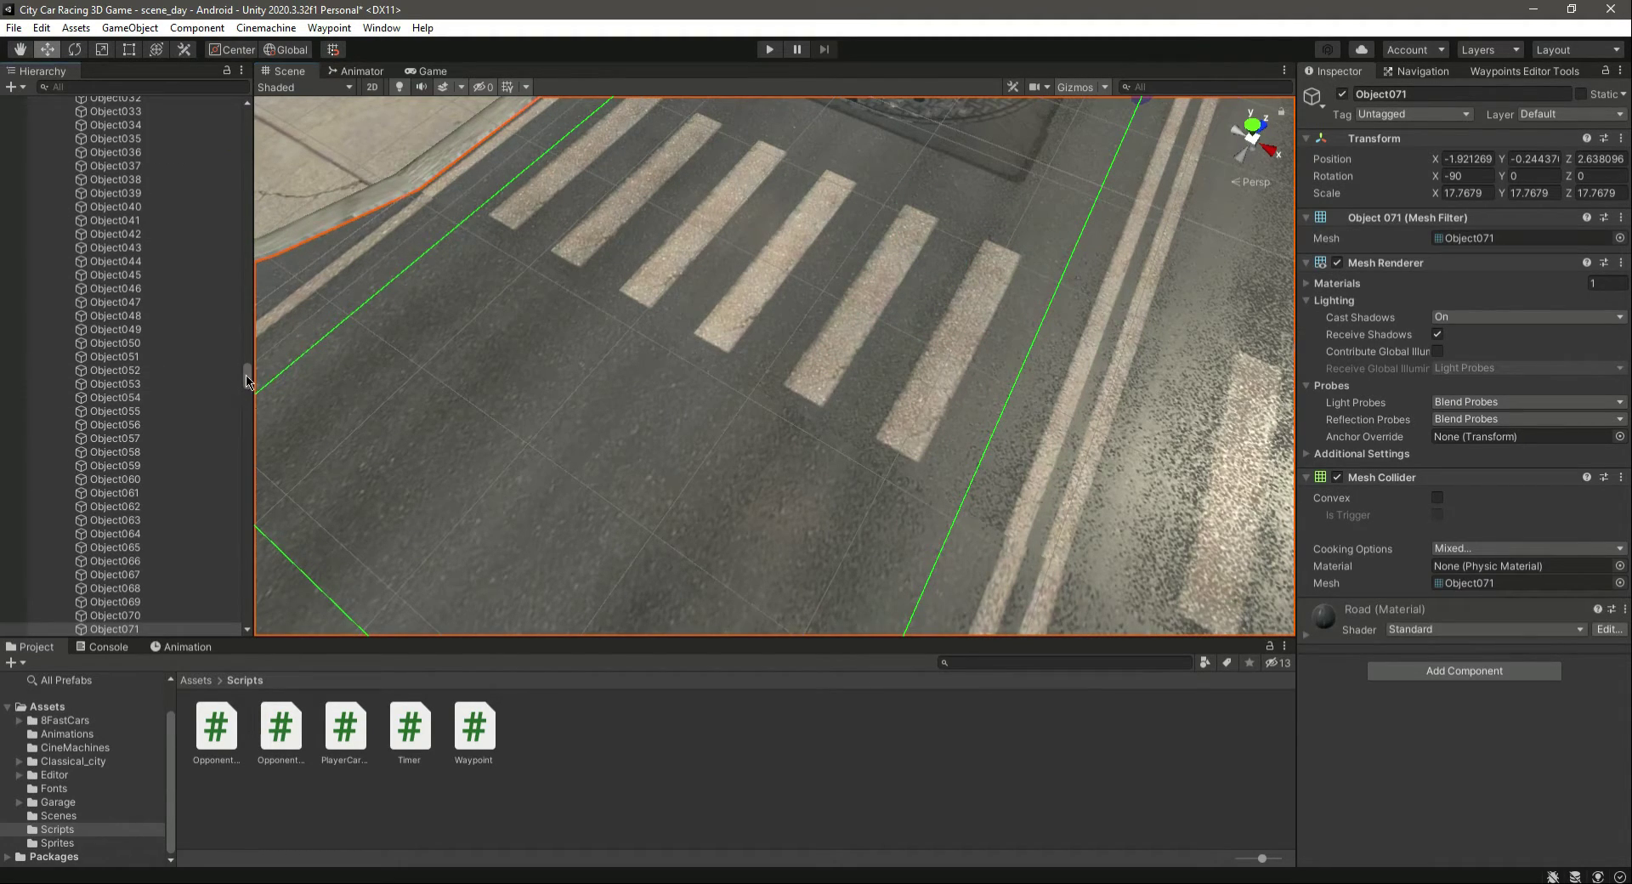
pyautogui.moveTo(246, 381); pyautogui.dragTo(247, 111)
pyautogui.click(57, 144)
pyautogui.click(100, 279)
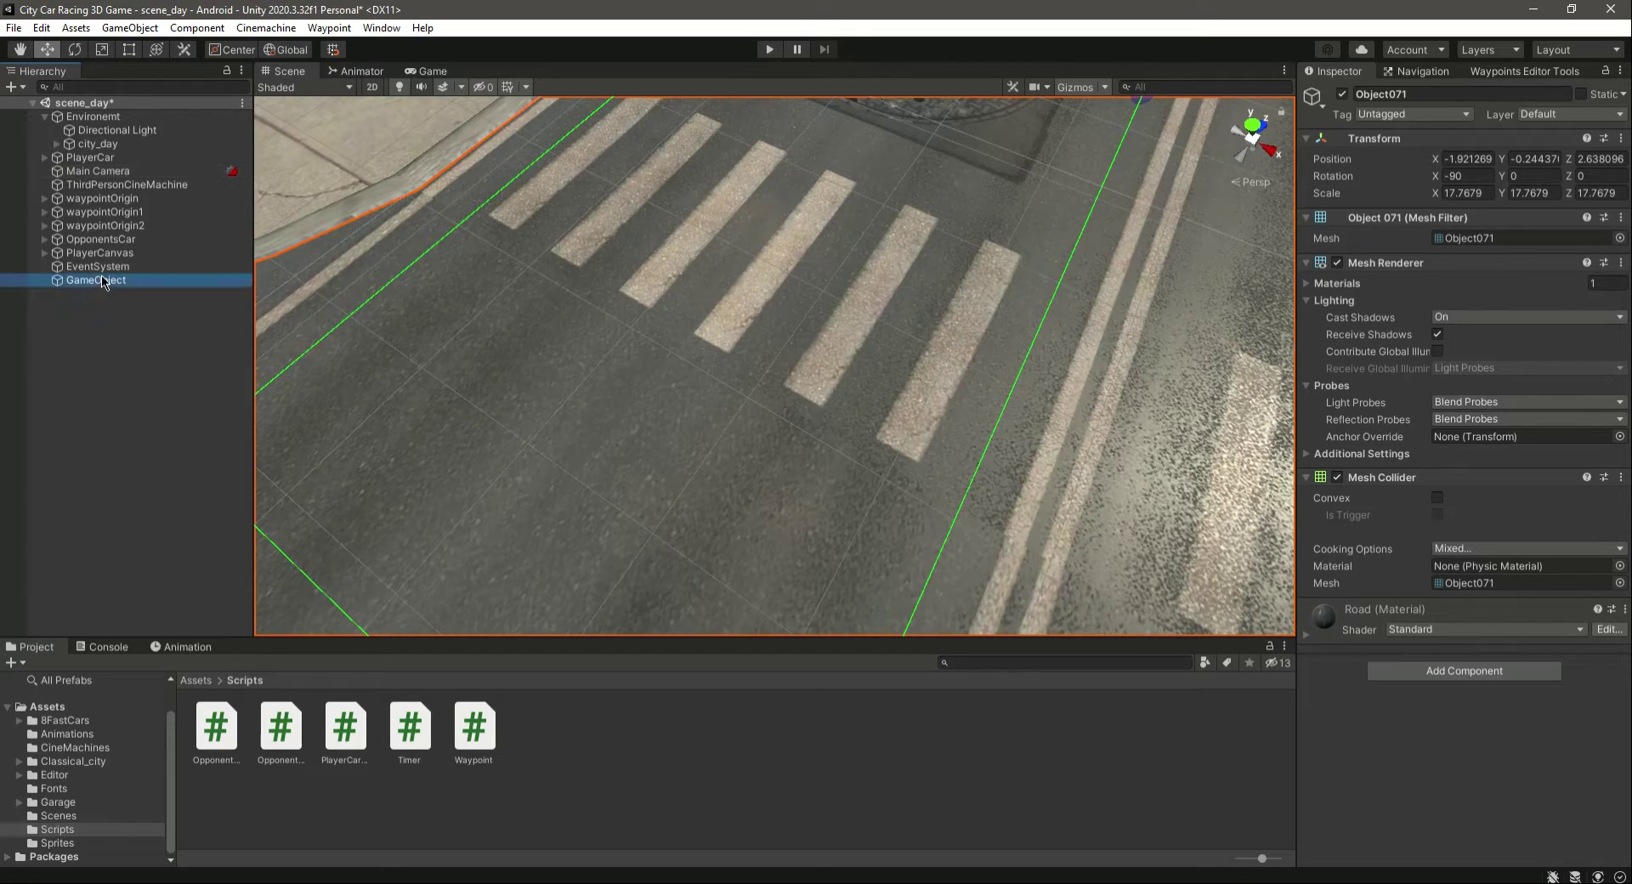
pyautogui.doubleClick(101, 279)
pyautogui.moveTo(876, 367); pyautogui.dragTo(876, 358)
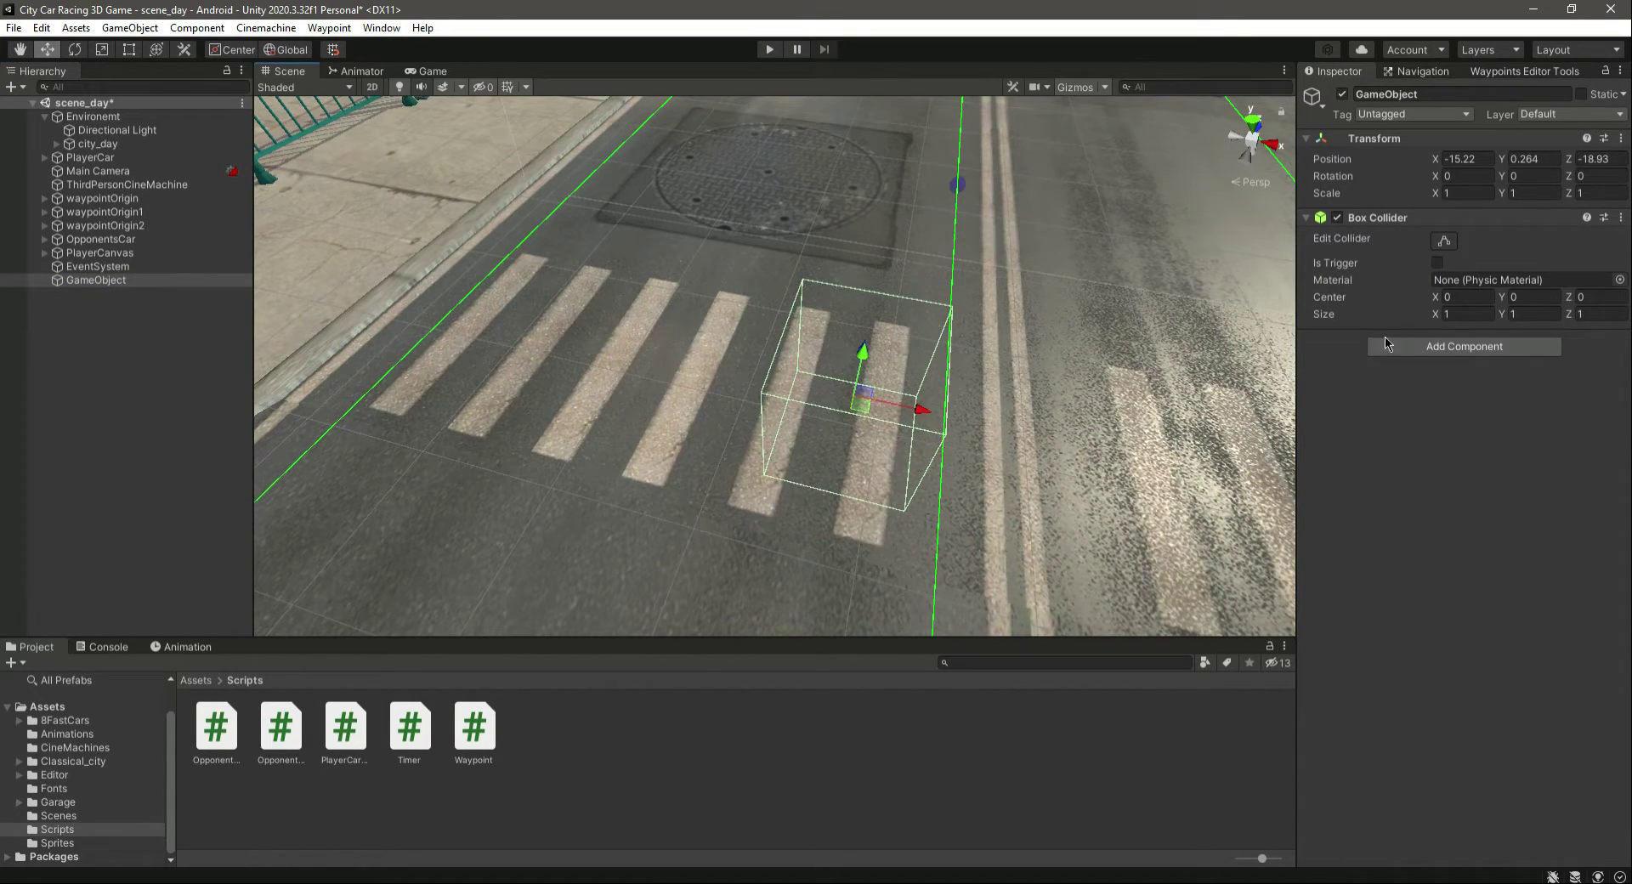
# Step: Stretch the box collider in both directions across the road and its sidewalks, to an X size of about 21.43
pyautogui.click(1448, 245)
pyautogui.scroll(-10, 915, 379)
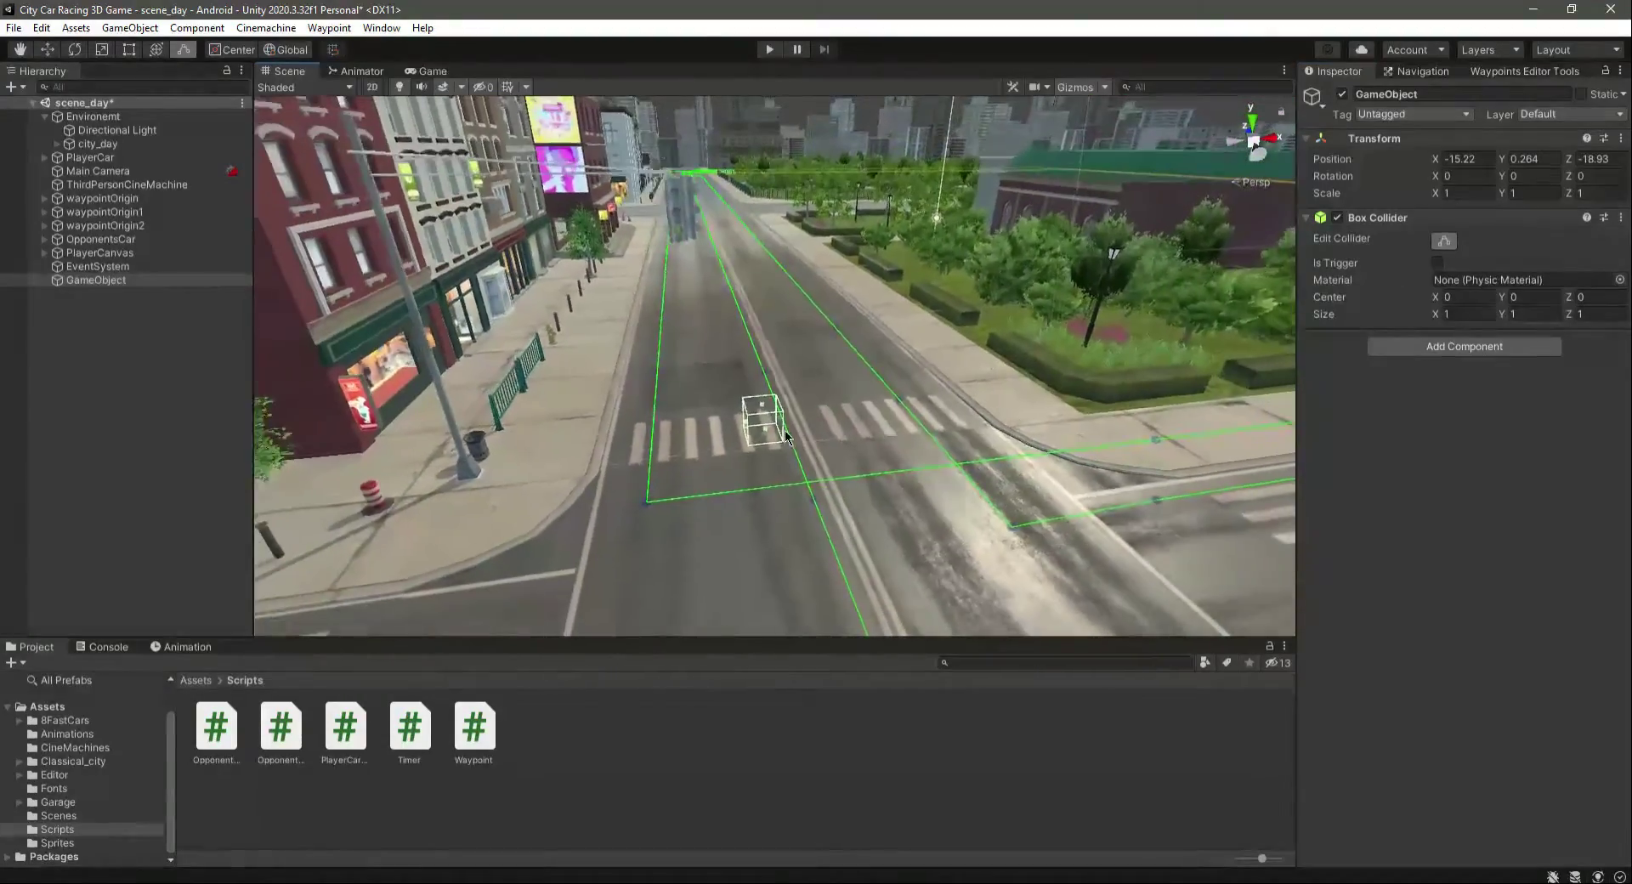
pyautogui.moveTo(780, 418); pyautogui.dragTo(1051, 385)
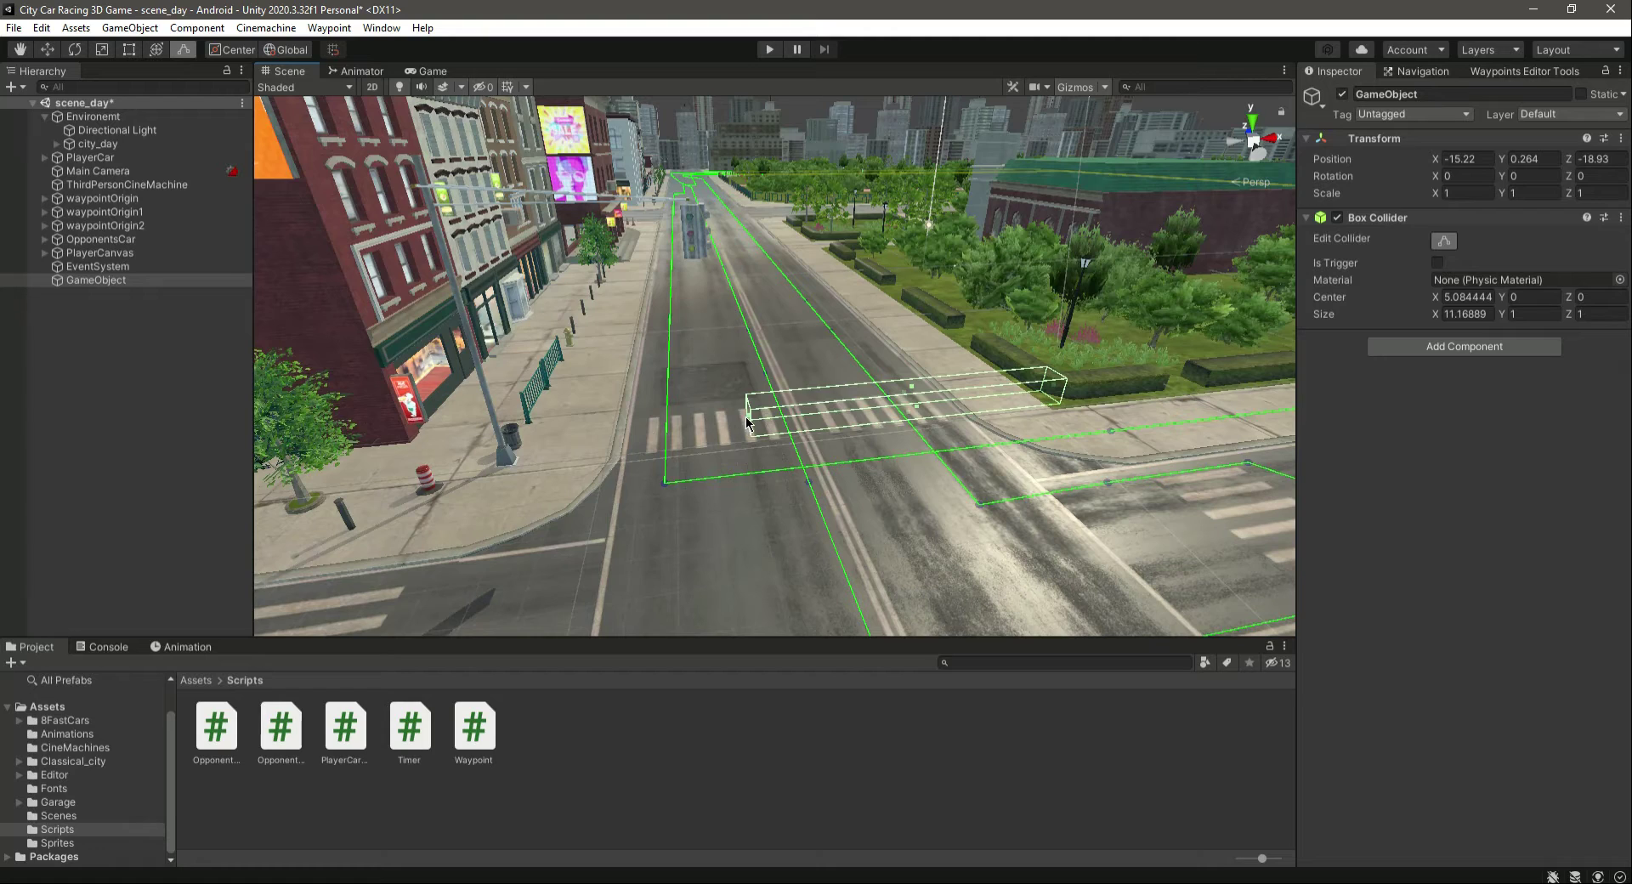
pyautogui.moveTo(751, 420); pyautogui.dragTo(393, 435)
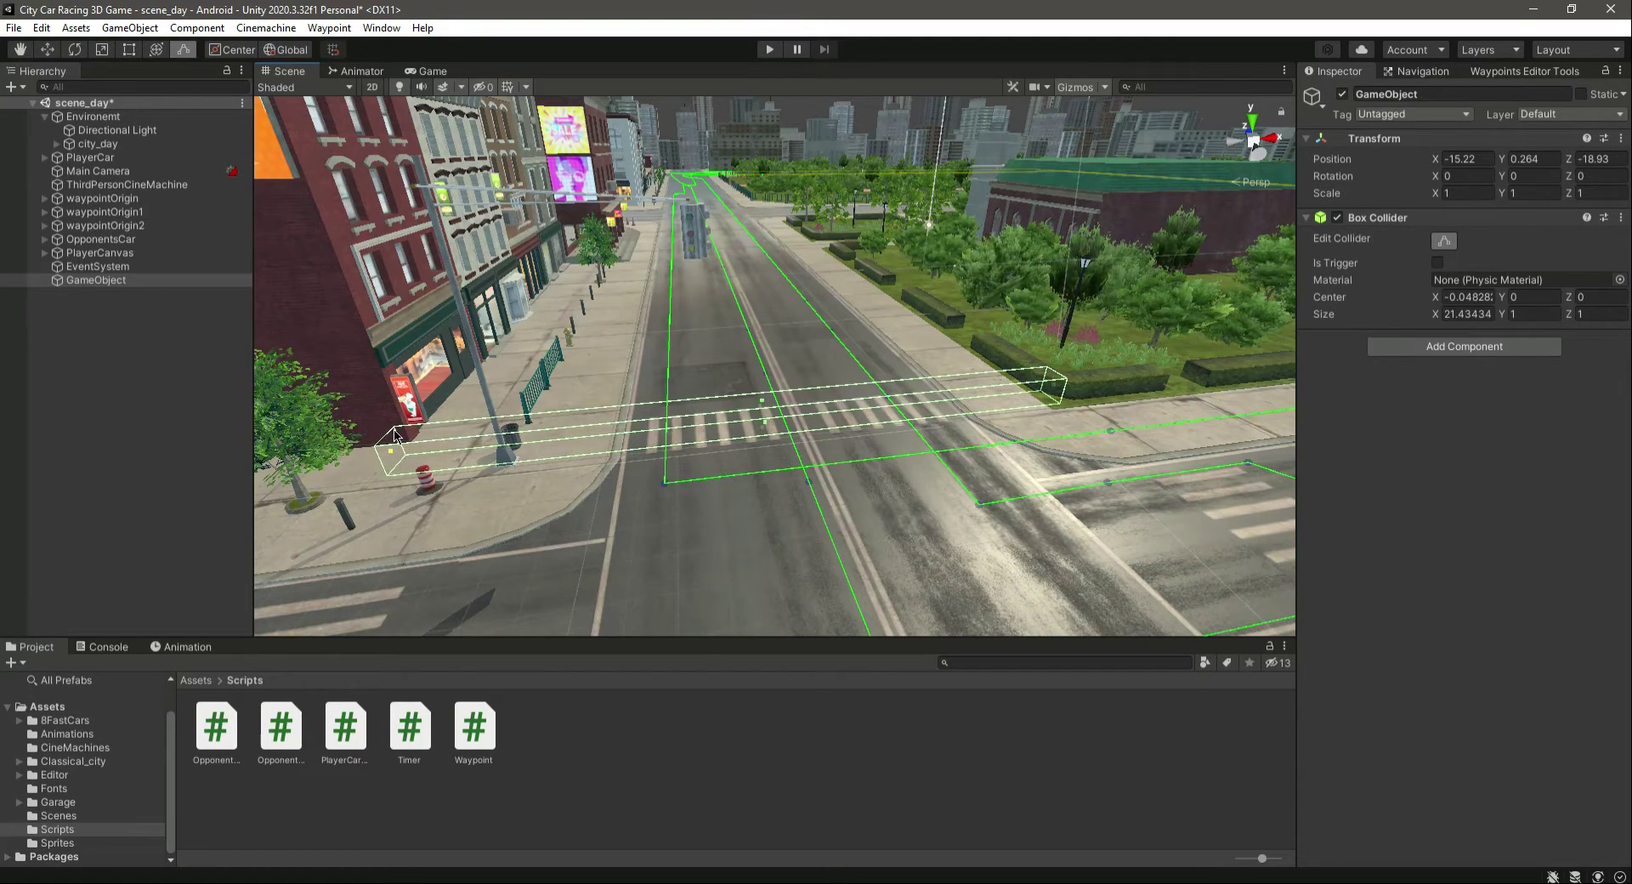
# Step: Move the game object just past the crosswalk to Z about -17.36, extend its collider upward to about 7.84 high, and save
pyautogui.click(47, 49)
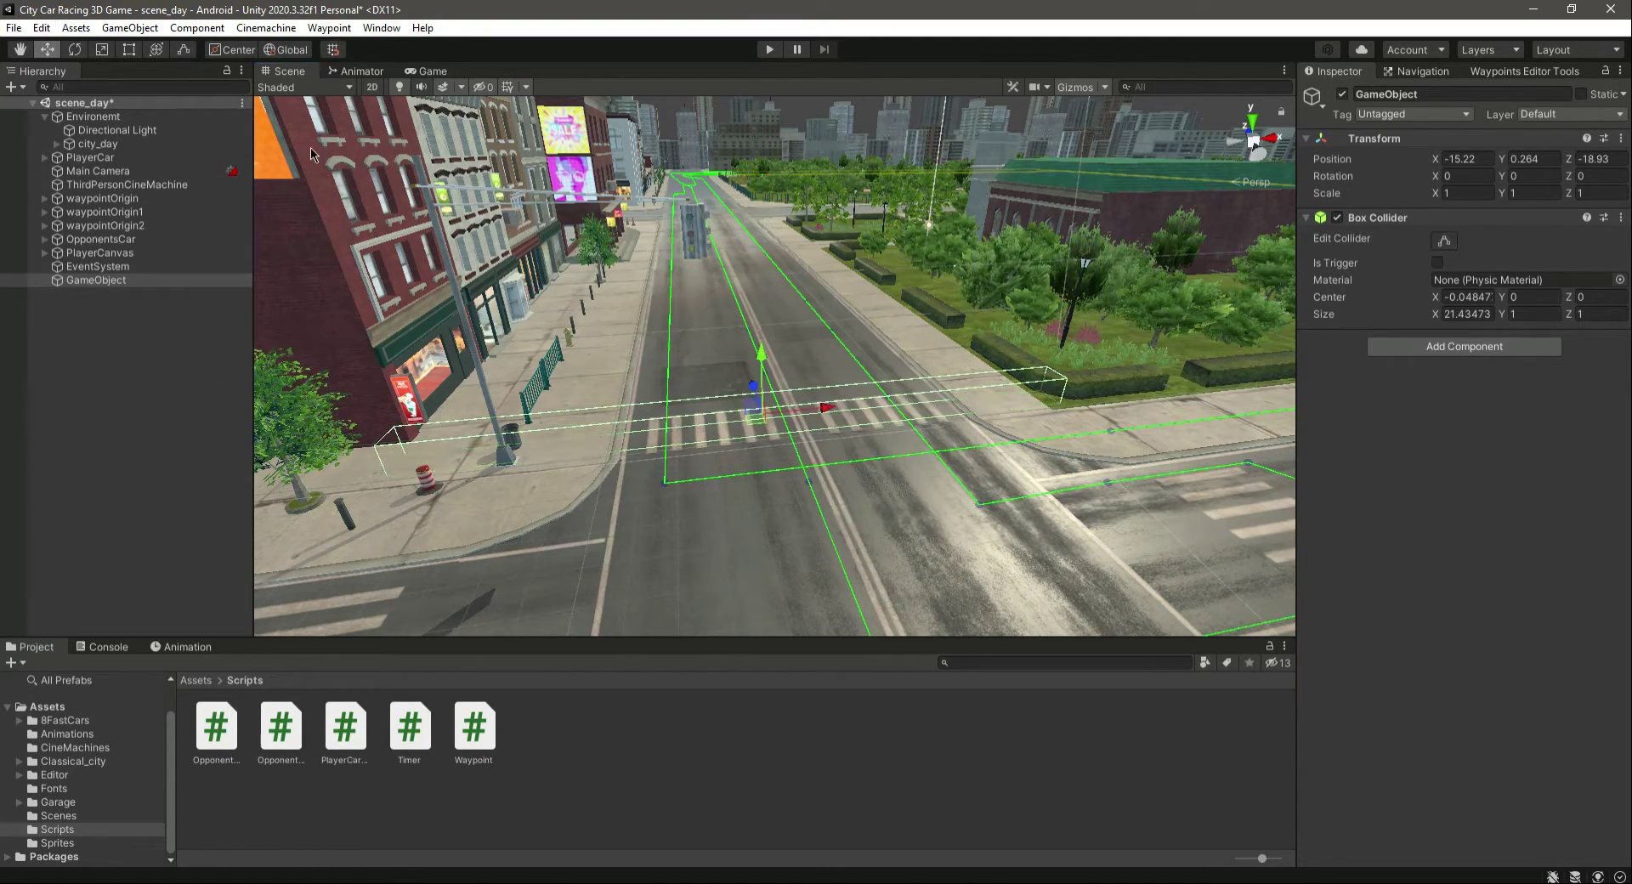
pyautogui.moveTo(764, 391); pyautogui.dragTo(761, 364)
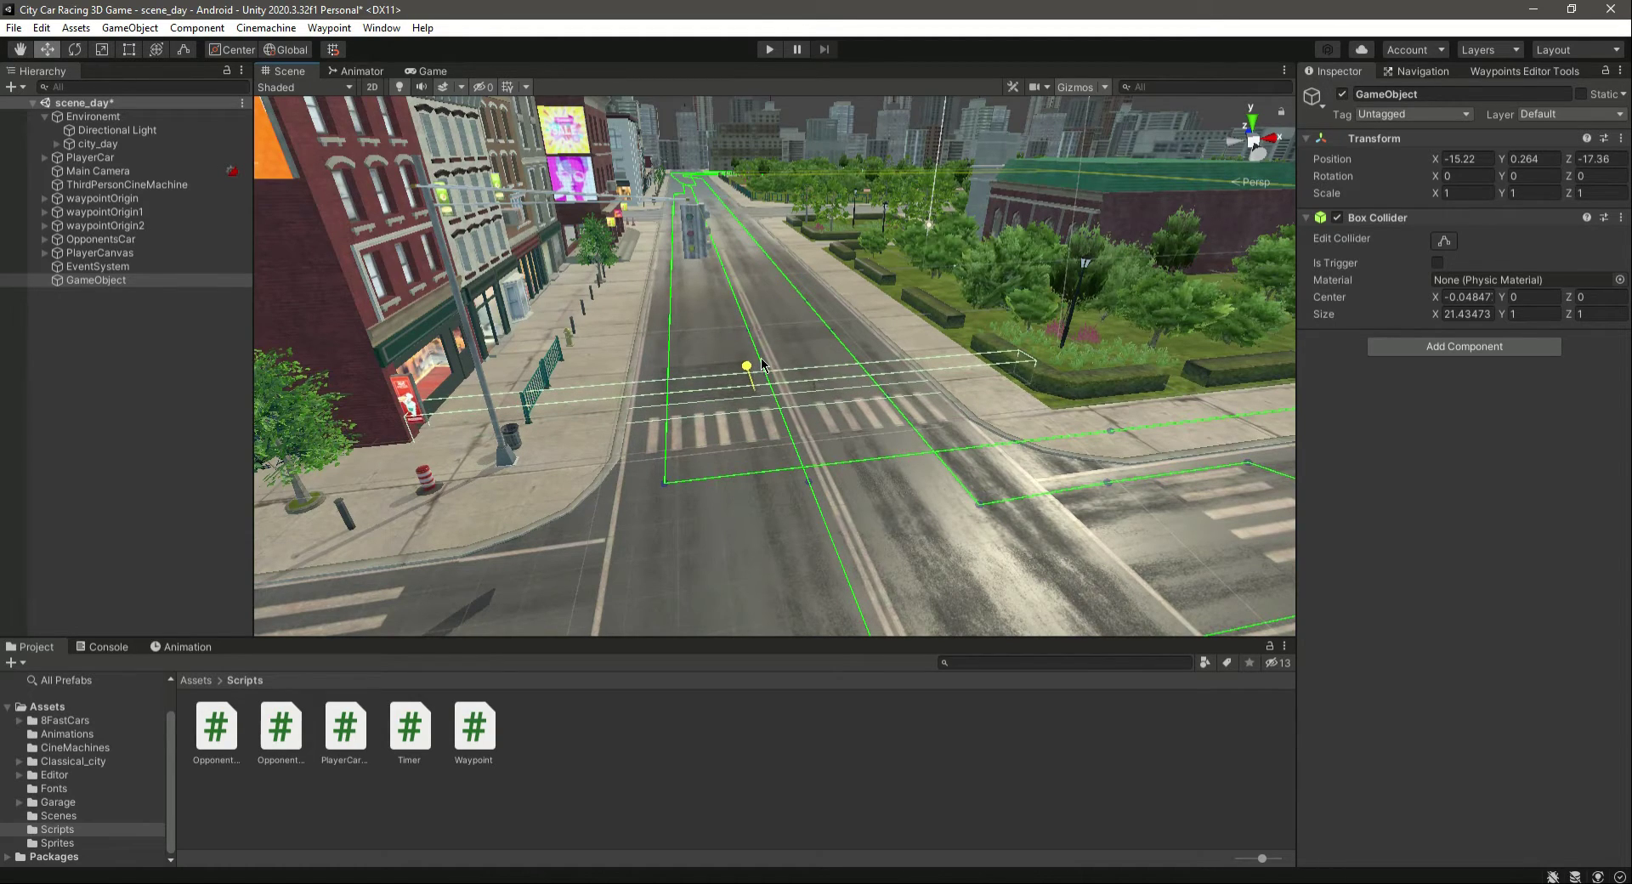
pyautogui.click(1444, 240)
pyautogui.moveTo(756, 379); pyautogui.dragTo(768, 170)
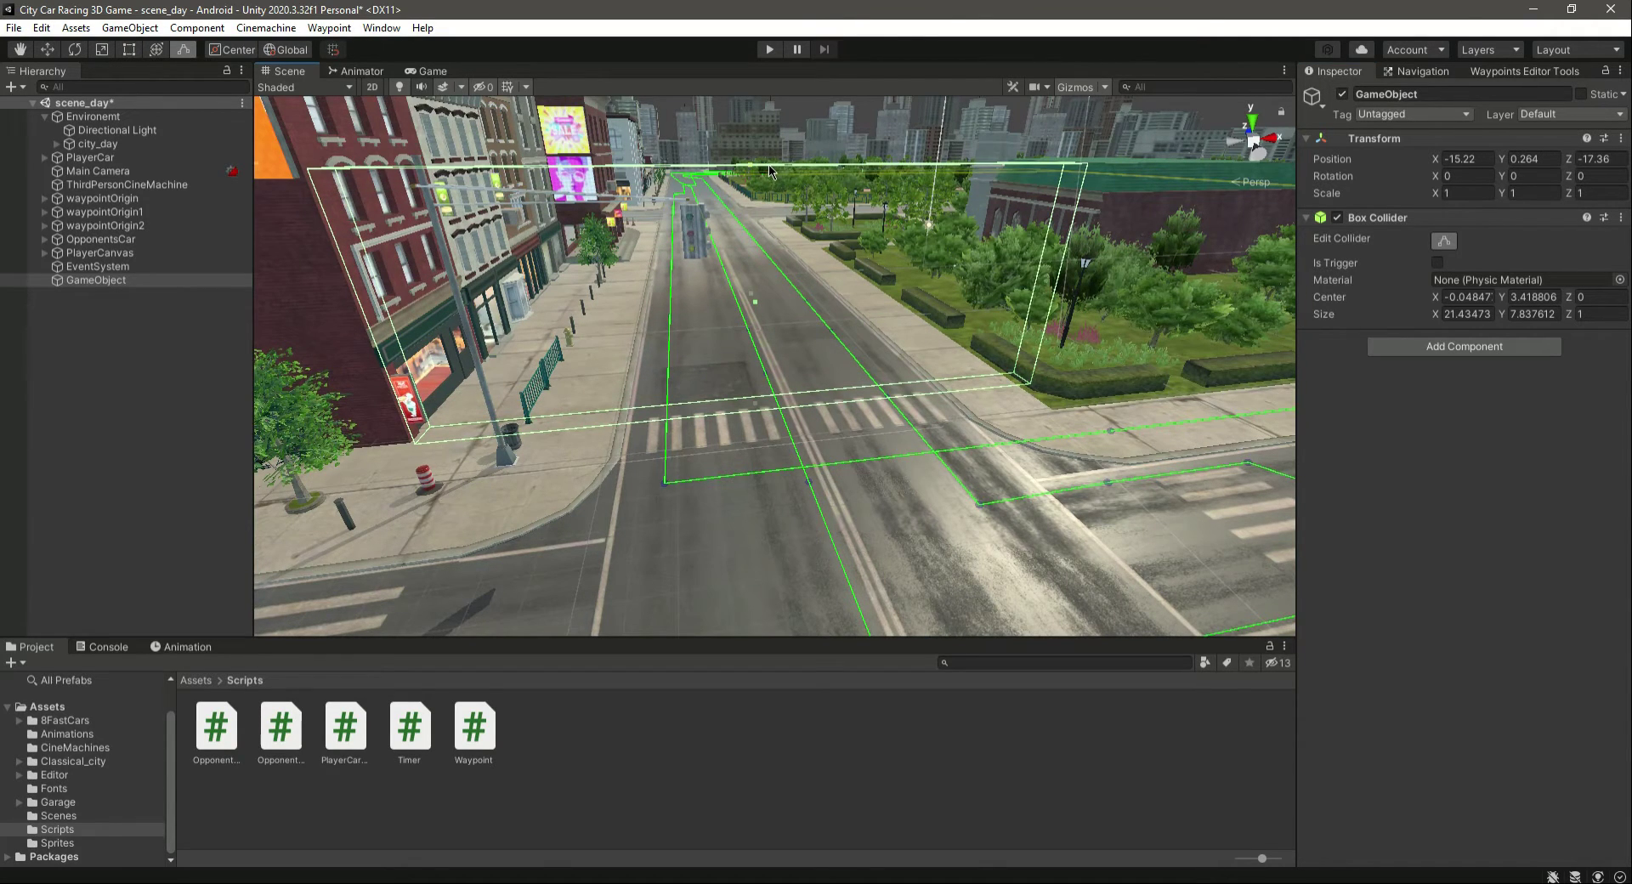
pyautogui.hotkey('ctrl', 's')
# Step: Rename the collider's game object to FinishArea, make its box collider a trigger, and save the scene
pyautogui.click(96, 283)
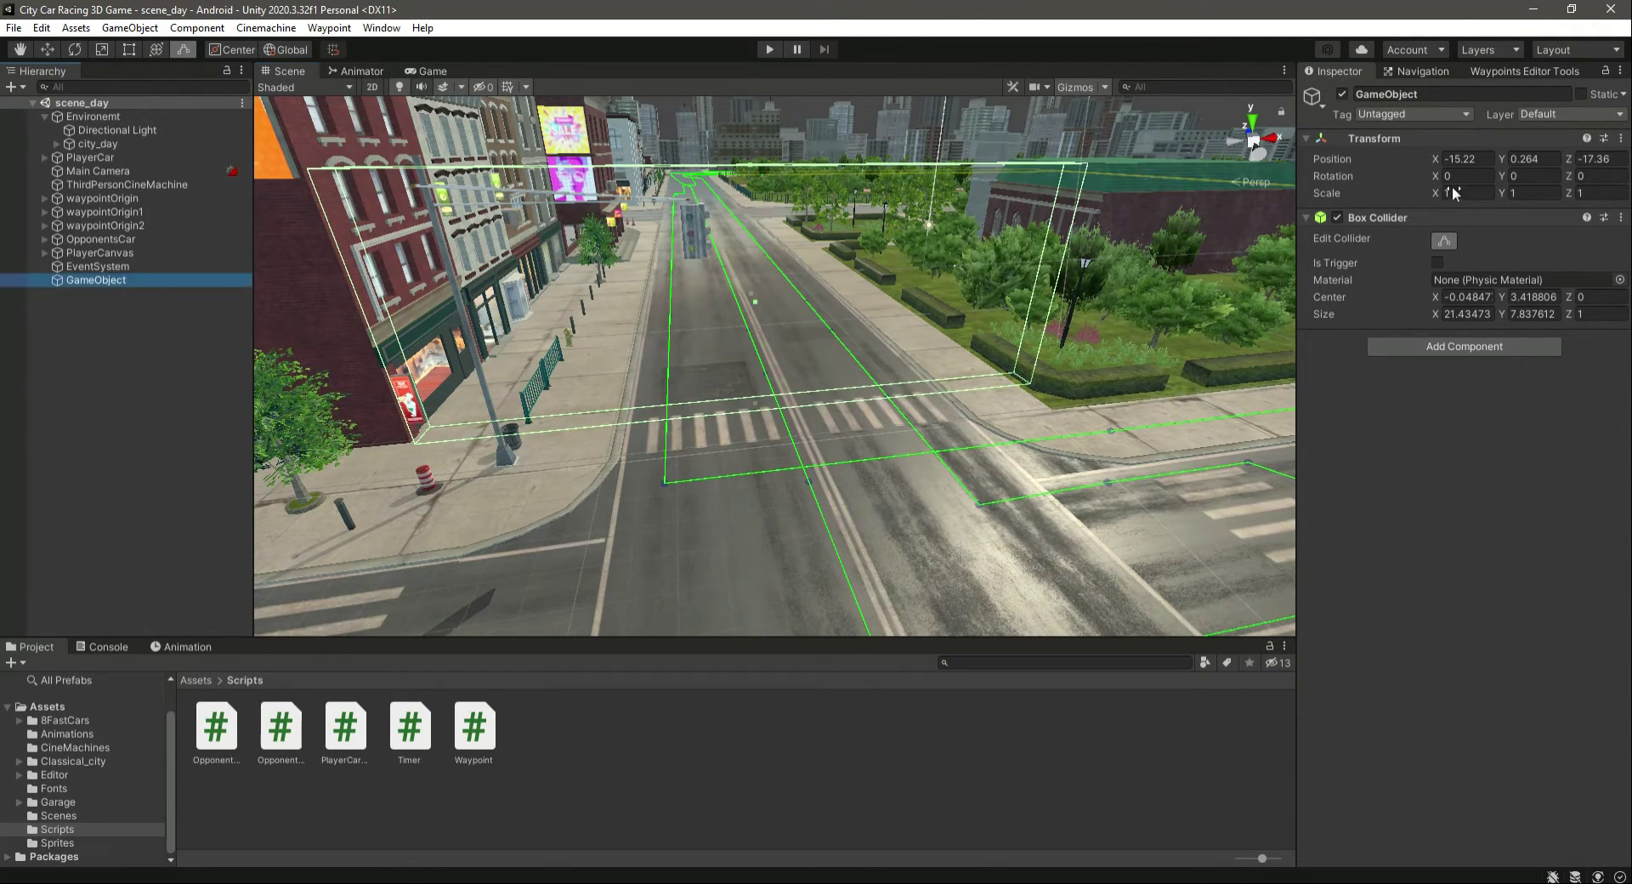
pyautogui.click(1496, 94)
pyautogui.write('FinishArea')
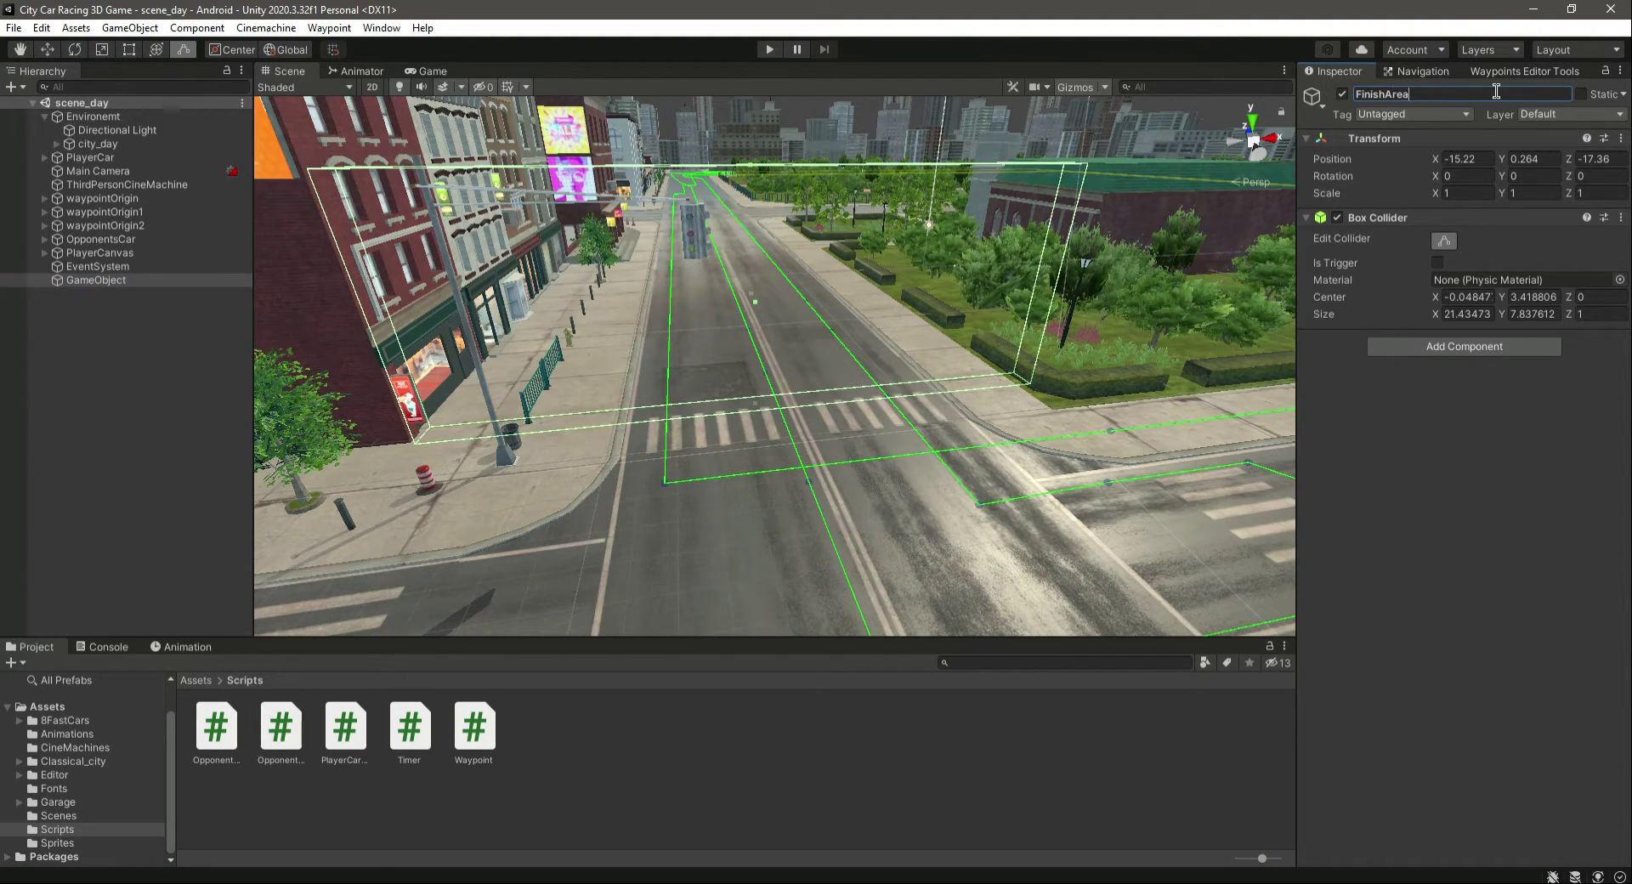
pyautogui.press('Return')
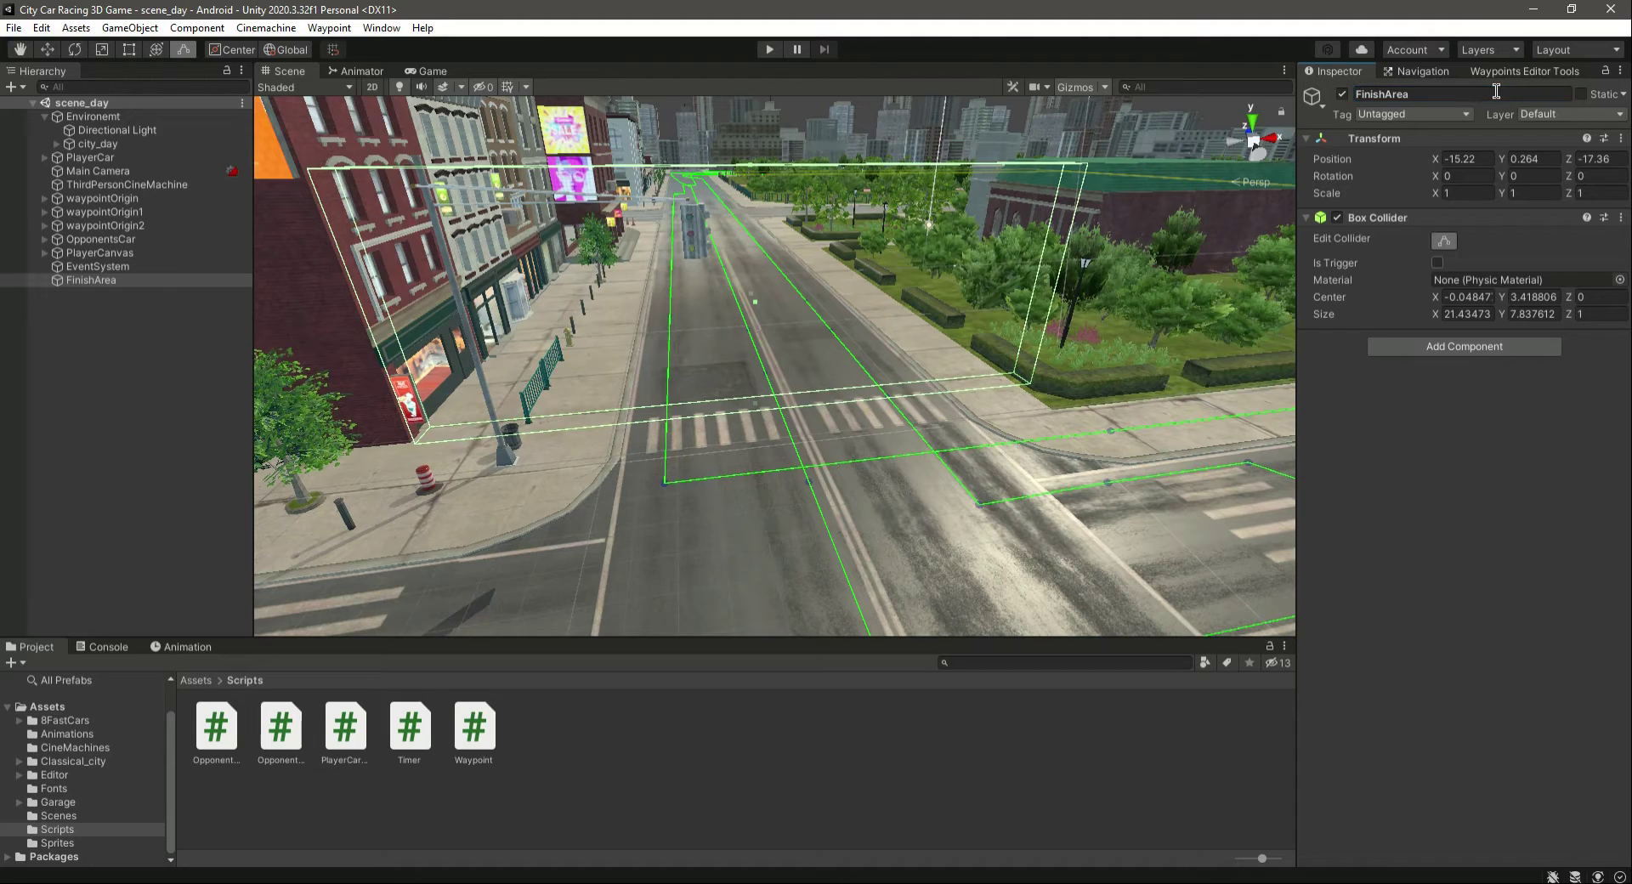
pyautogui.click(1437, 262)
pyautogui.hotkey('ctrl', 's')
# Step: Create a UI canvas at the root of the scene and name it FinishCanvas
pyautogui.click(102, 319)
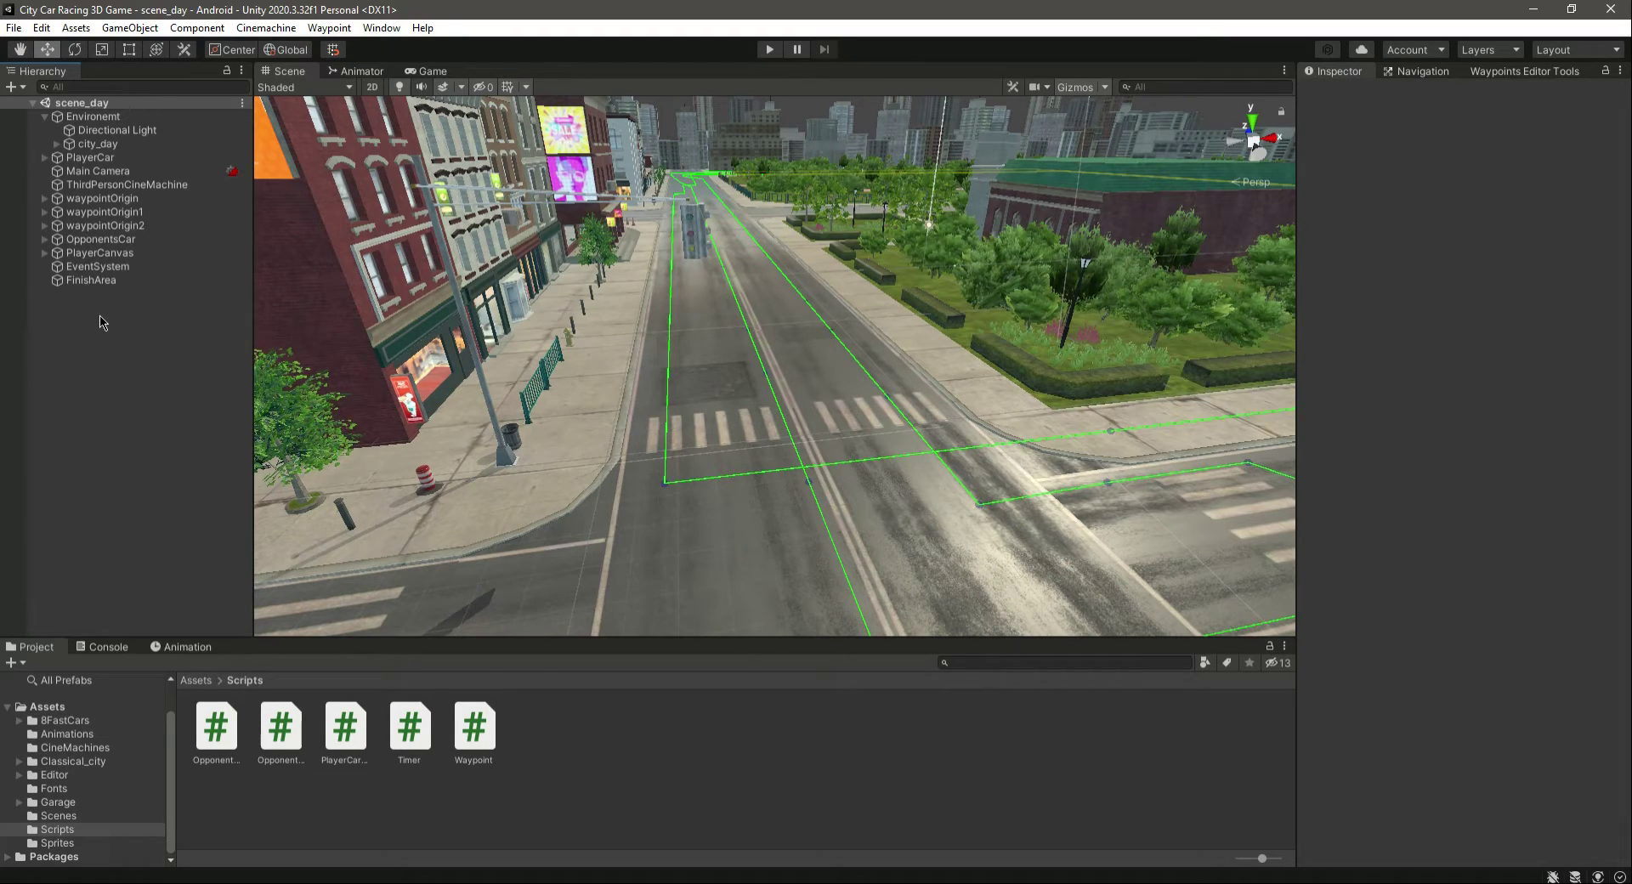
pyautogui.rightClick(89, 342)
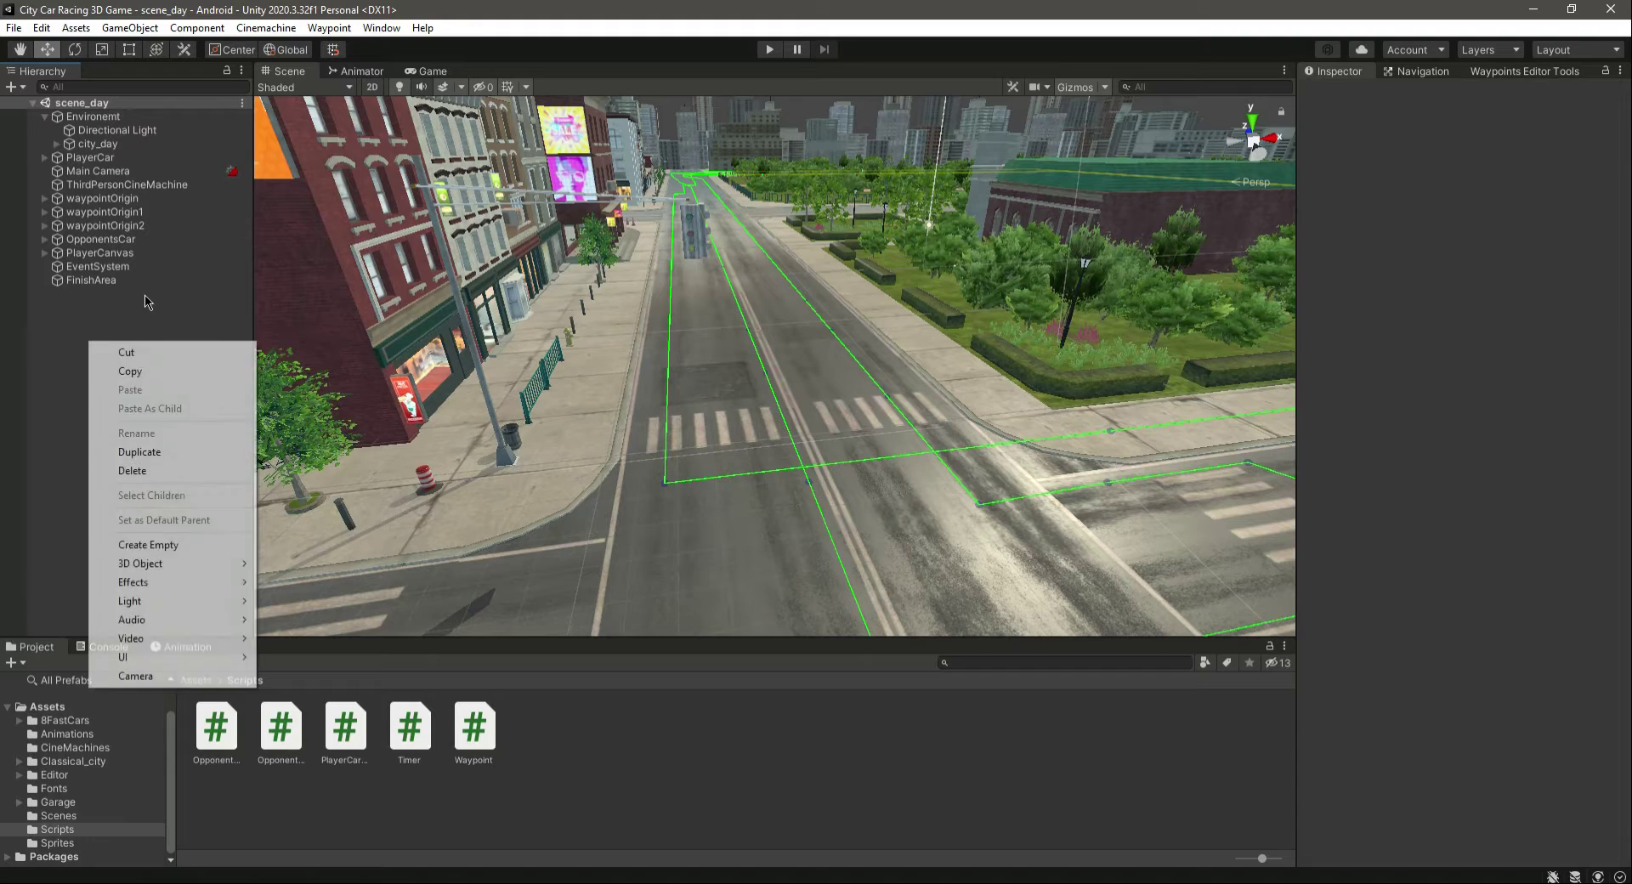
pyautogui.moveTo(193, 656)
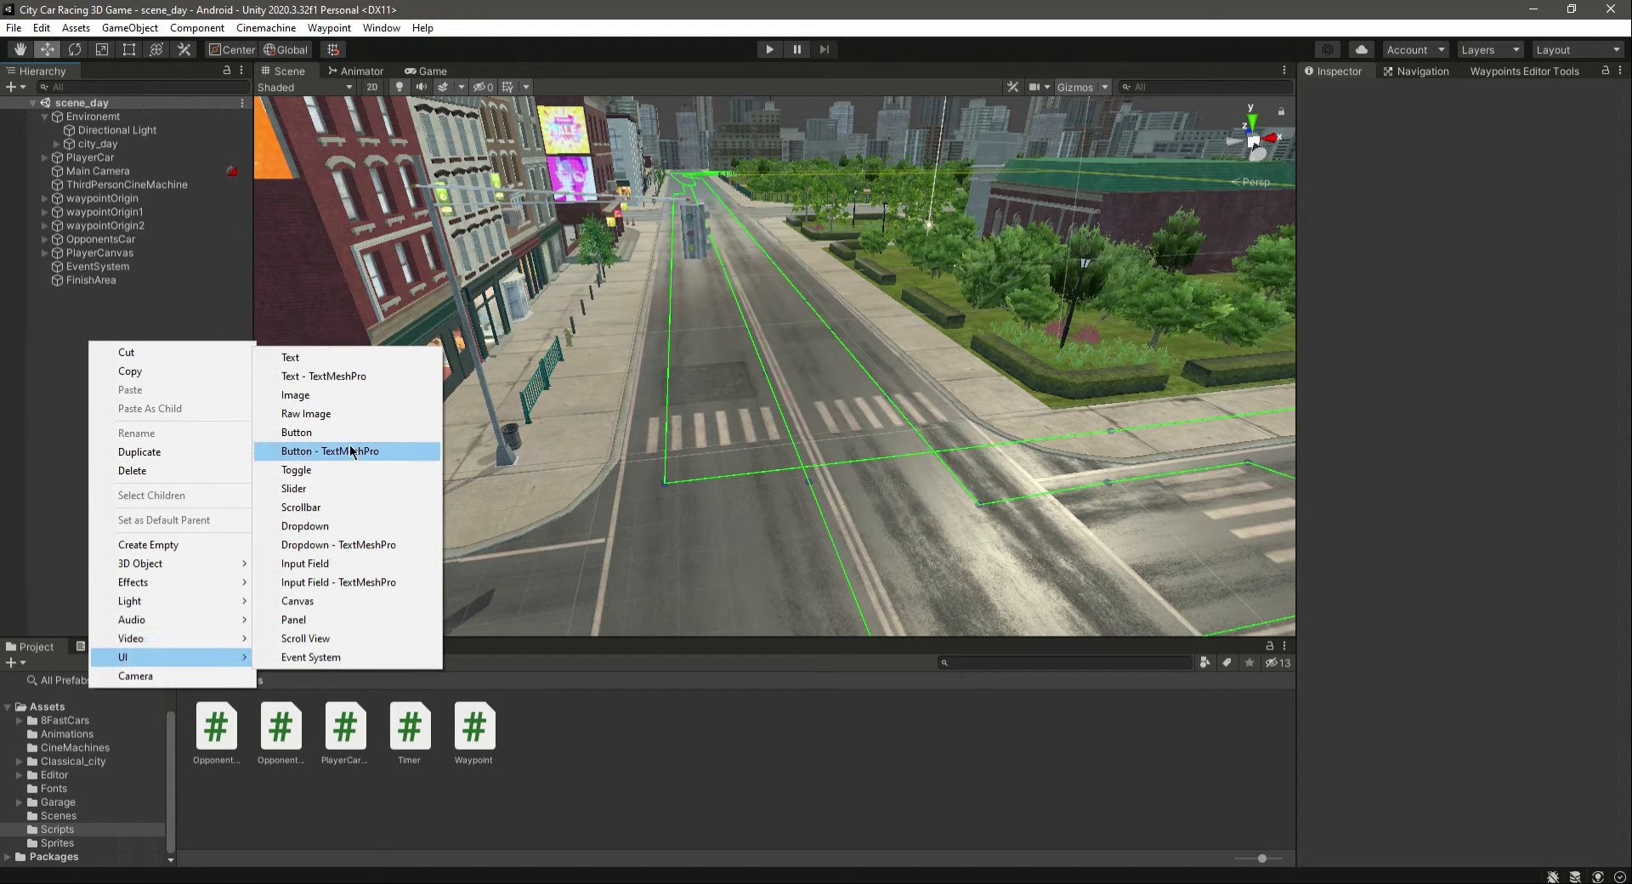
pyautogui.click(299, 604)
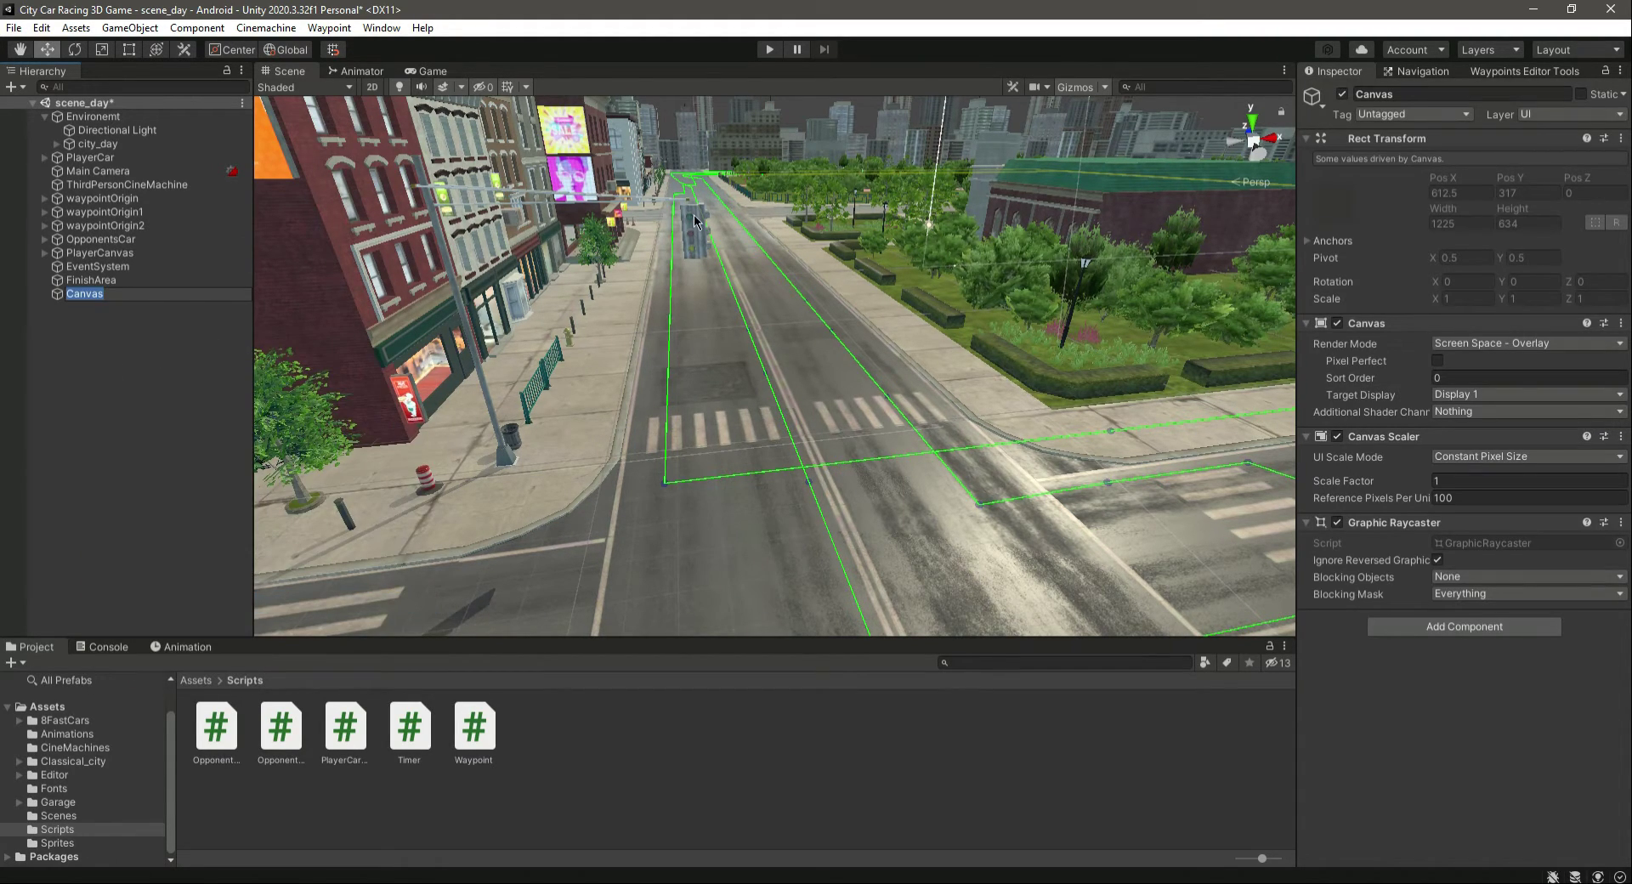
pyautogui.write('Fi')
pyautogui.press('Return')
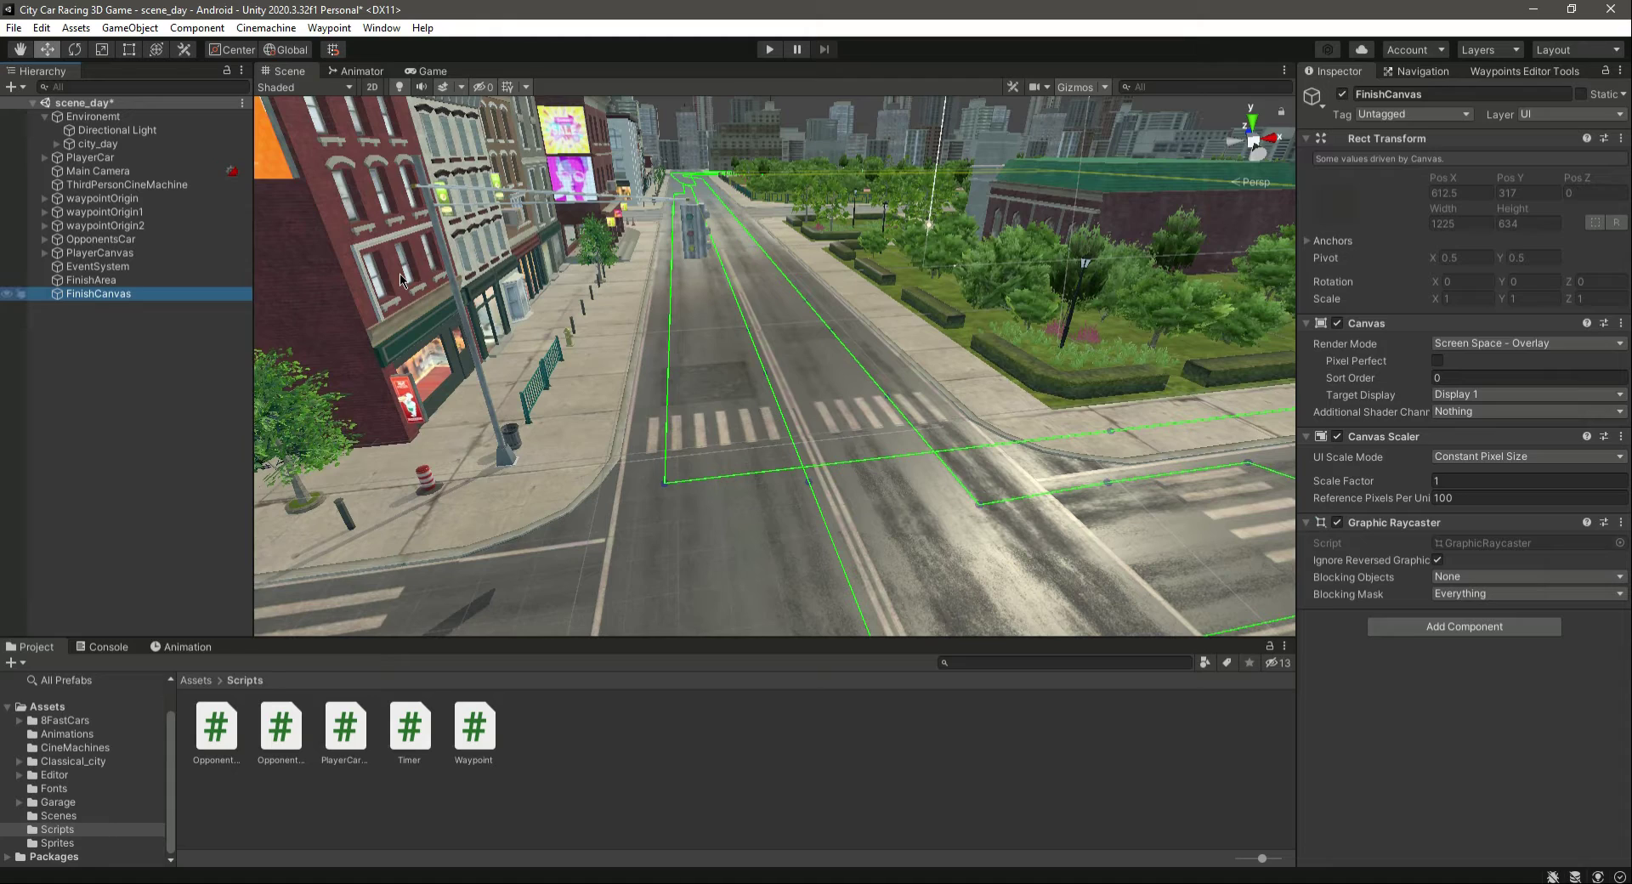
# Step: Add a UI panel as a child of FinishCanvas
pyautogui.rightClick(93, 293)
pyautogui.moveTo(200, 628)
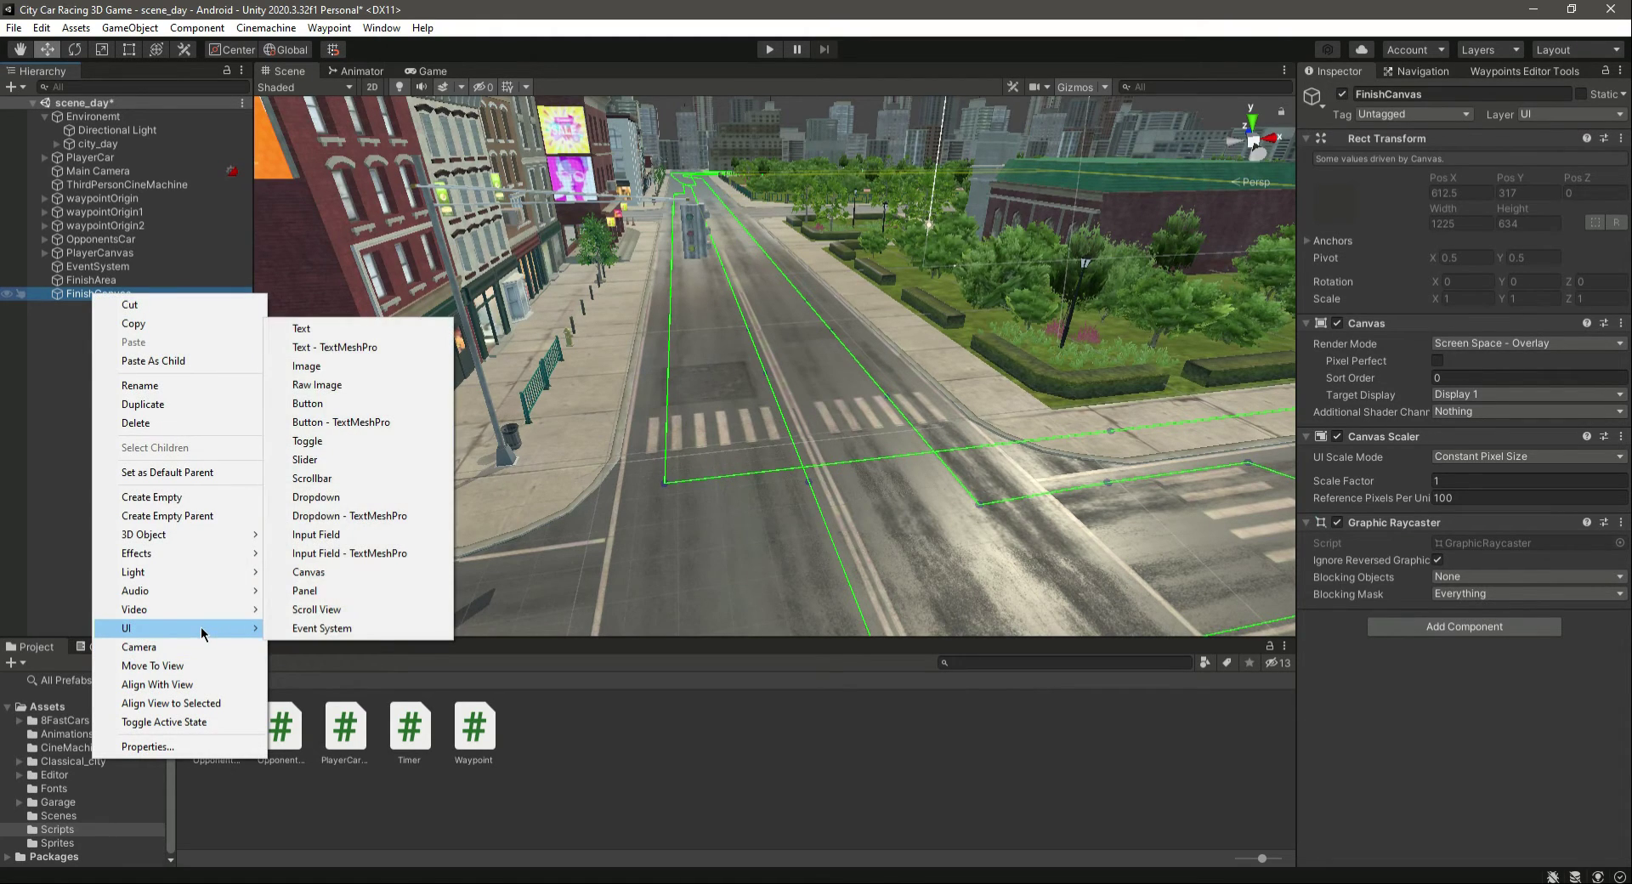
pyautogui.click(314, 594)
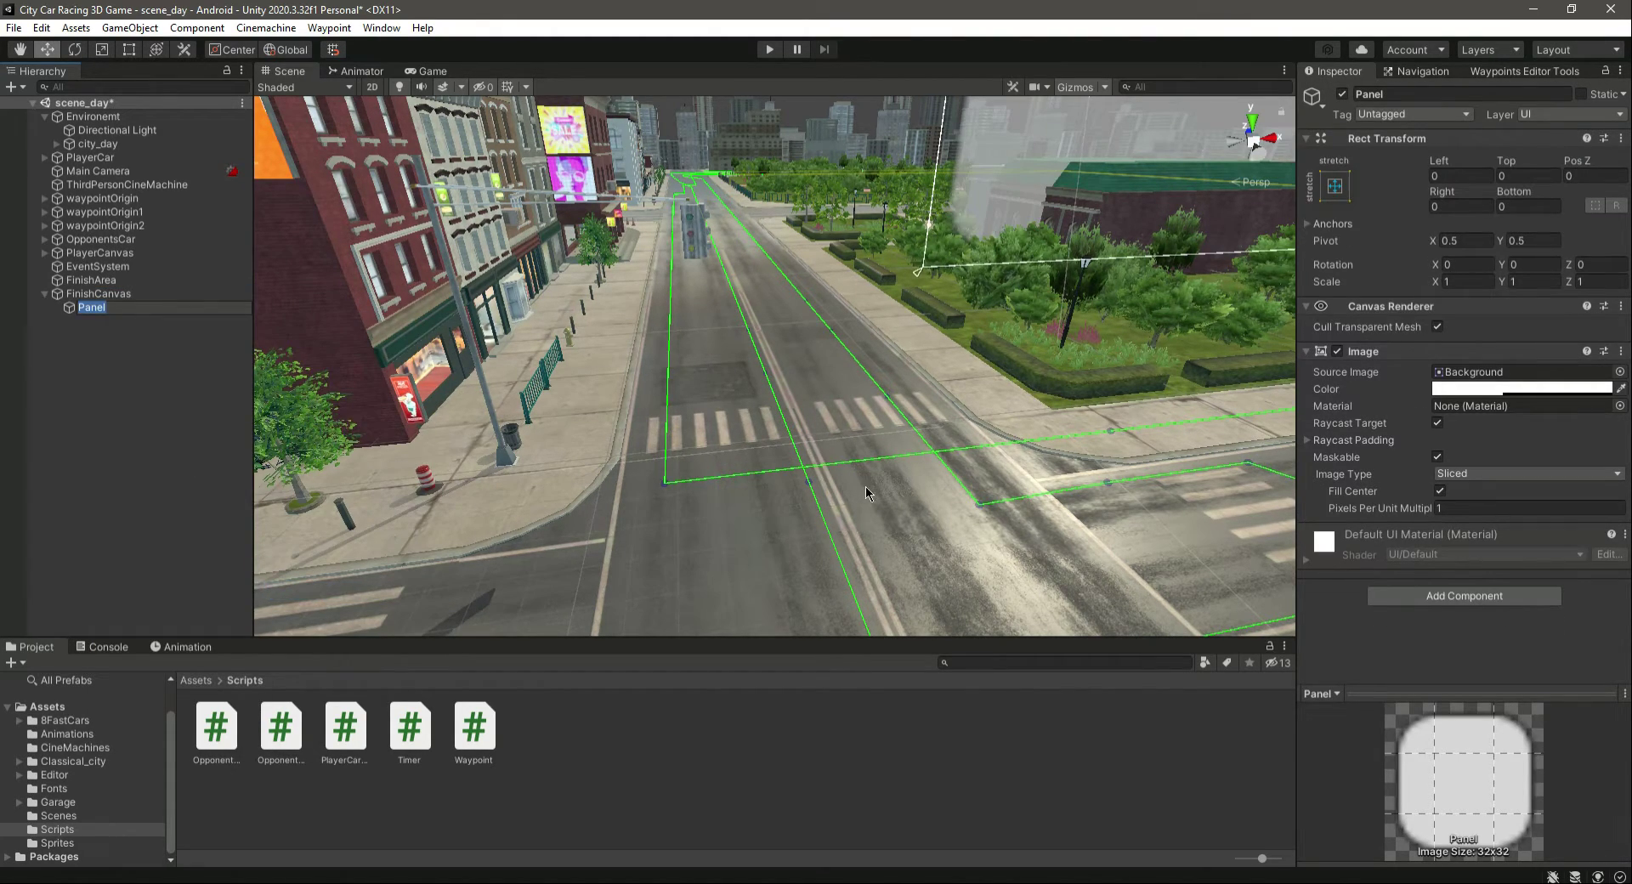
# Step: Show the game view and assign the EndGame sprite as the panel's source image
pyautogui.click(427, 72)
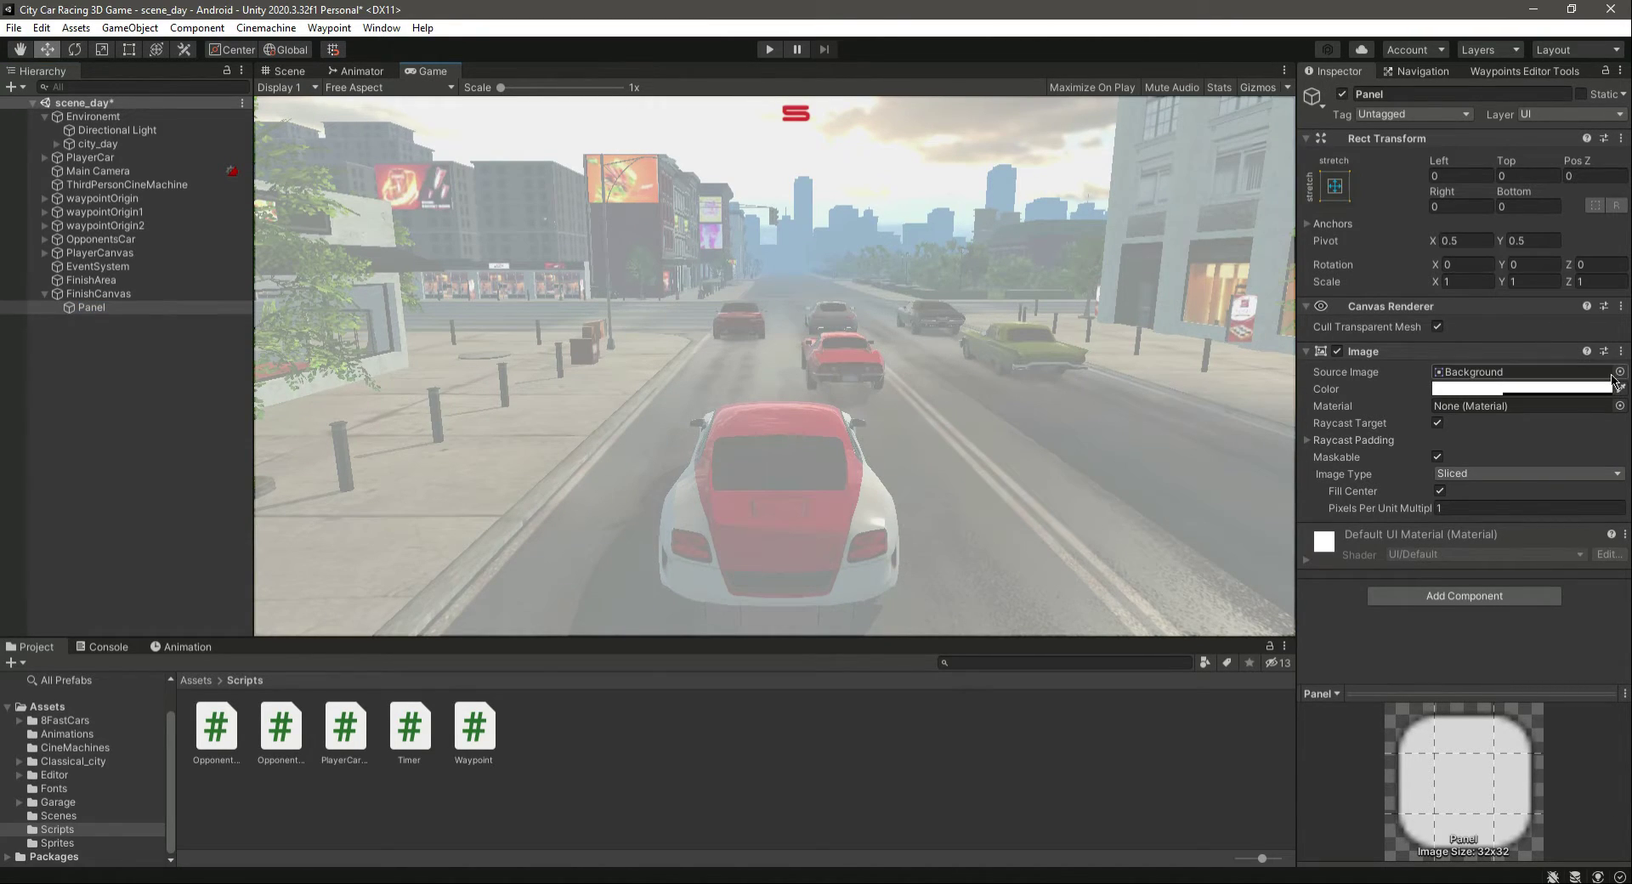
pyautogui.click(67, 843)
pyautogui.moveTo(345, 736); pyautogui.dragTo(1493, 383)
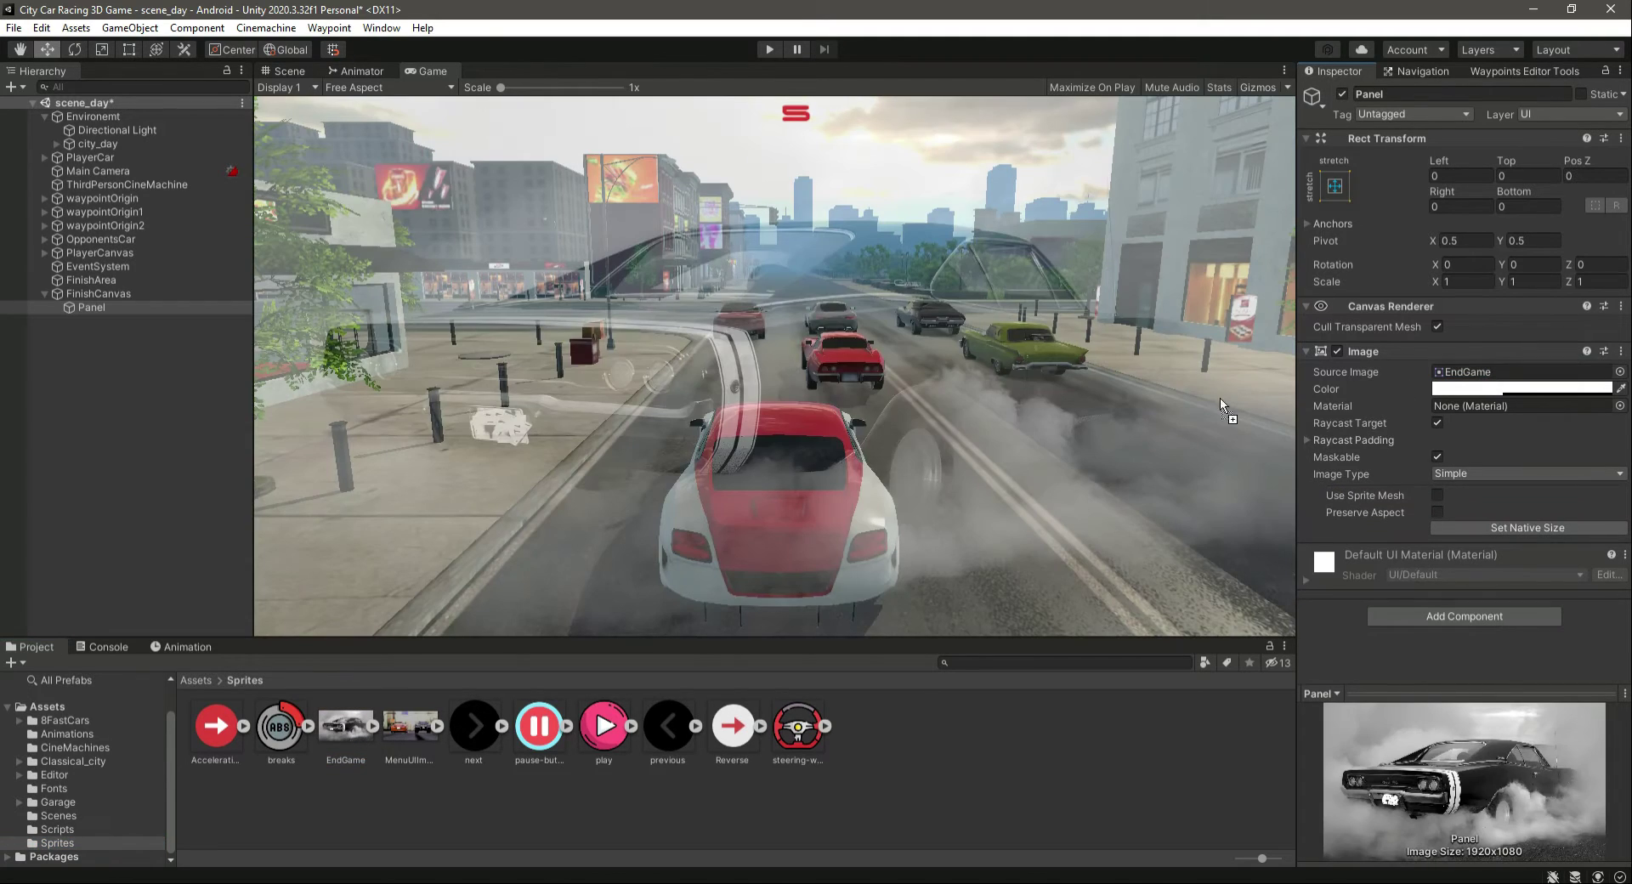
# Step: Make the panel's image fully opaque with an alpha of 255 and save the scene
pyautogui.click(1521, 388)
pyautogui.moveTo(1503, 722); pyautogui.dragTo(1598, 740)
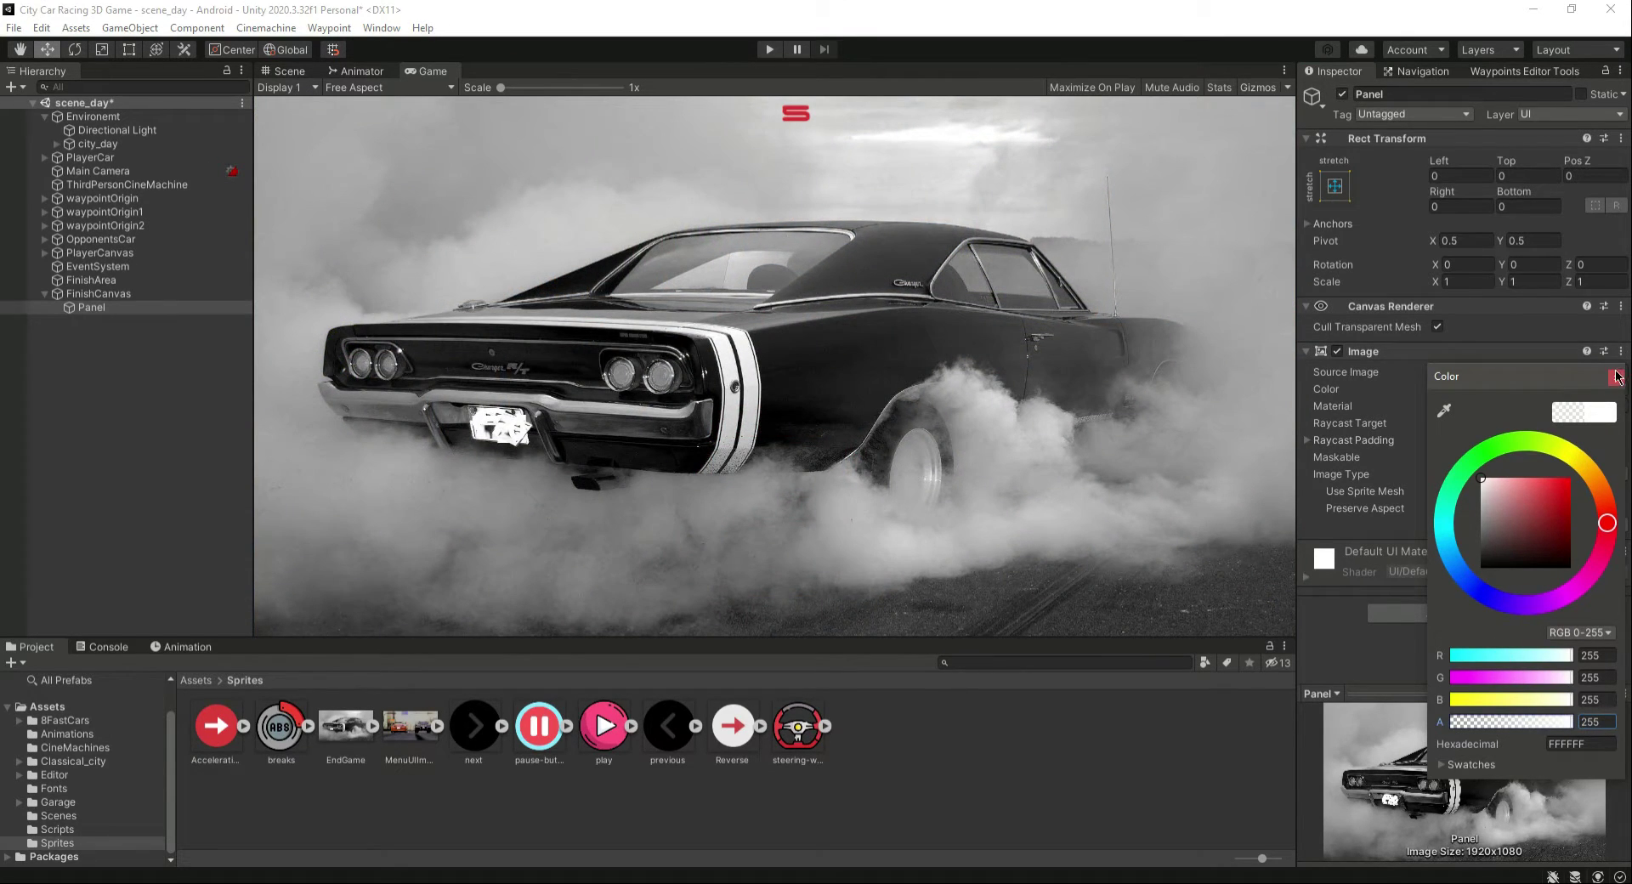
pyautogui.click(1615, 378)
pyautogui.click(99, 293)
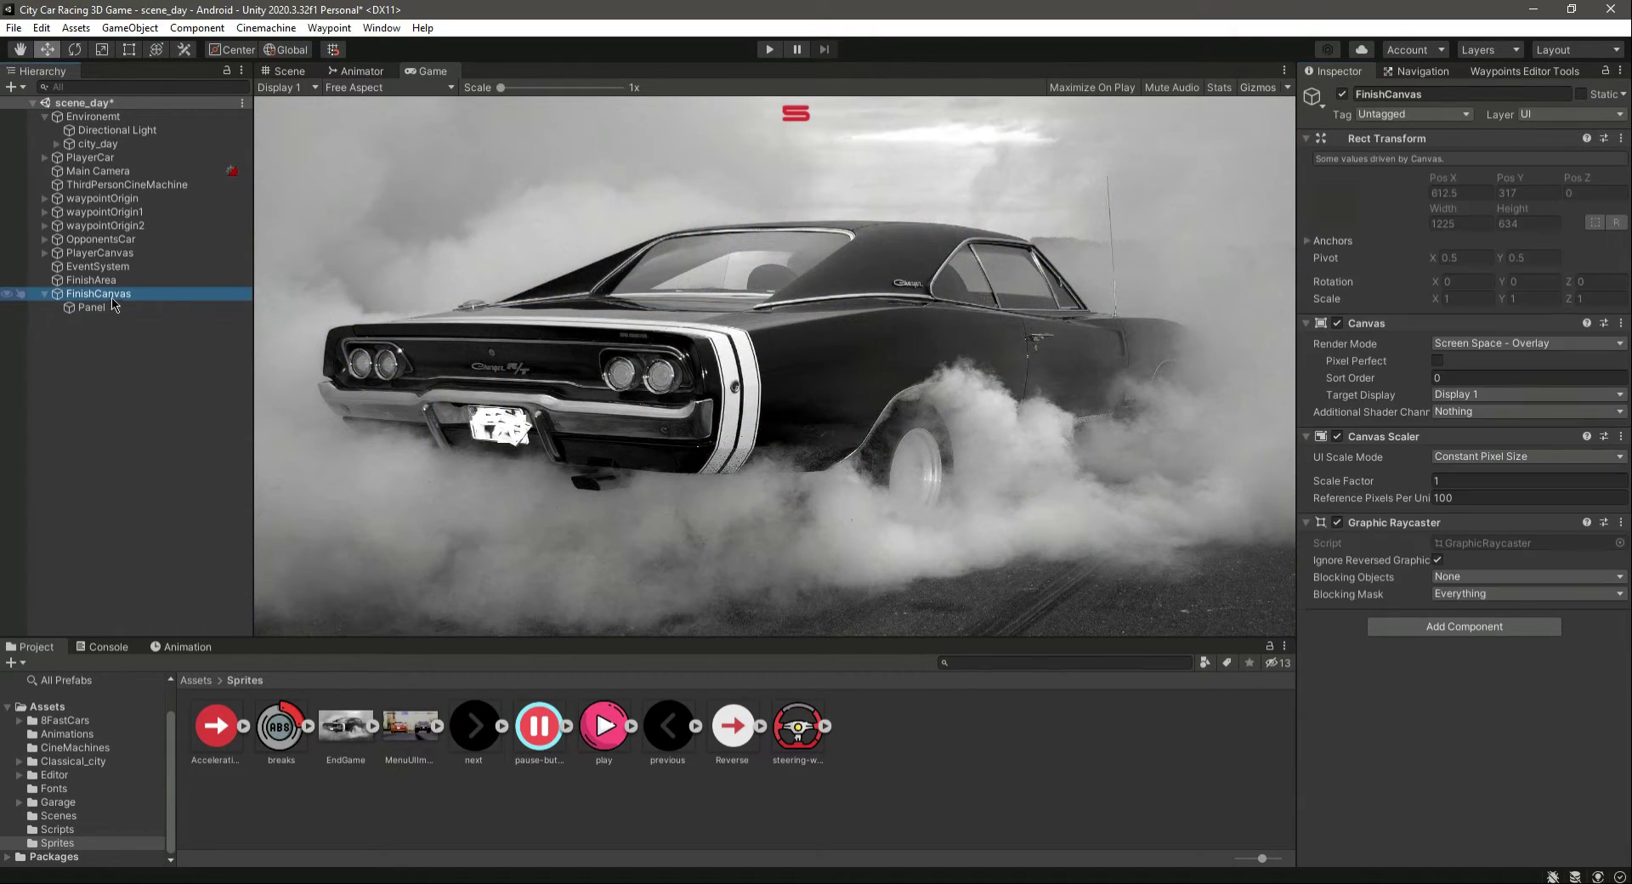
pyautogui.hotkey('ctrl', 's')
# Step: Rename the panel under FinishCanvas as FinishUI
pyautogui.click(91, 308)
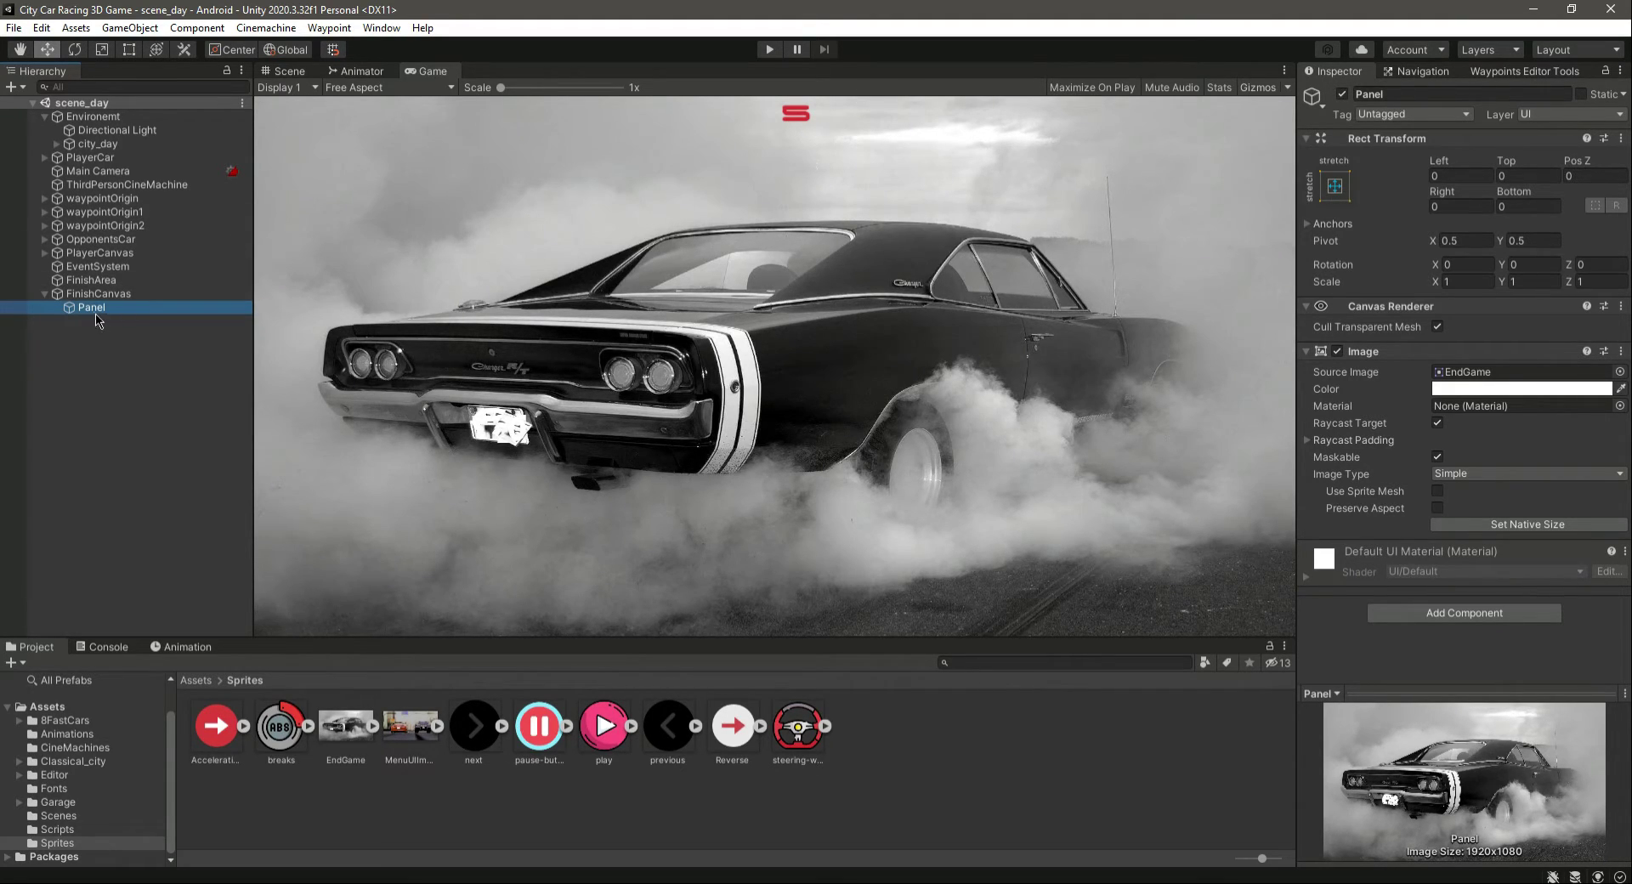
pyautogui.click(1414, 93)
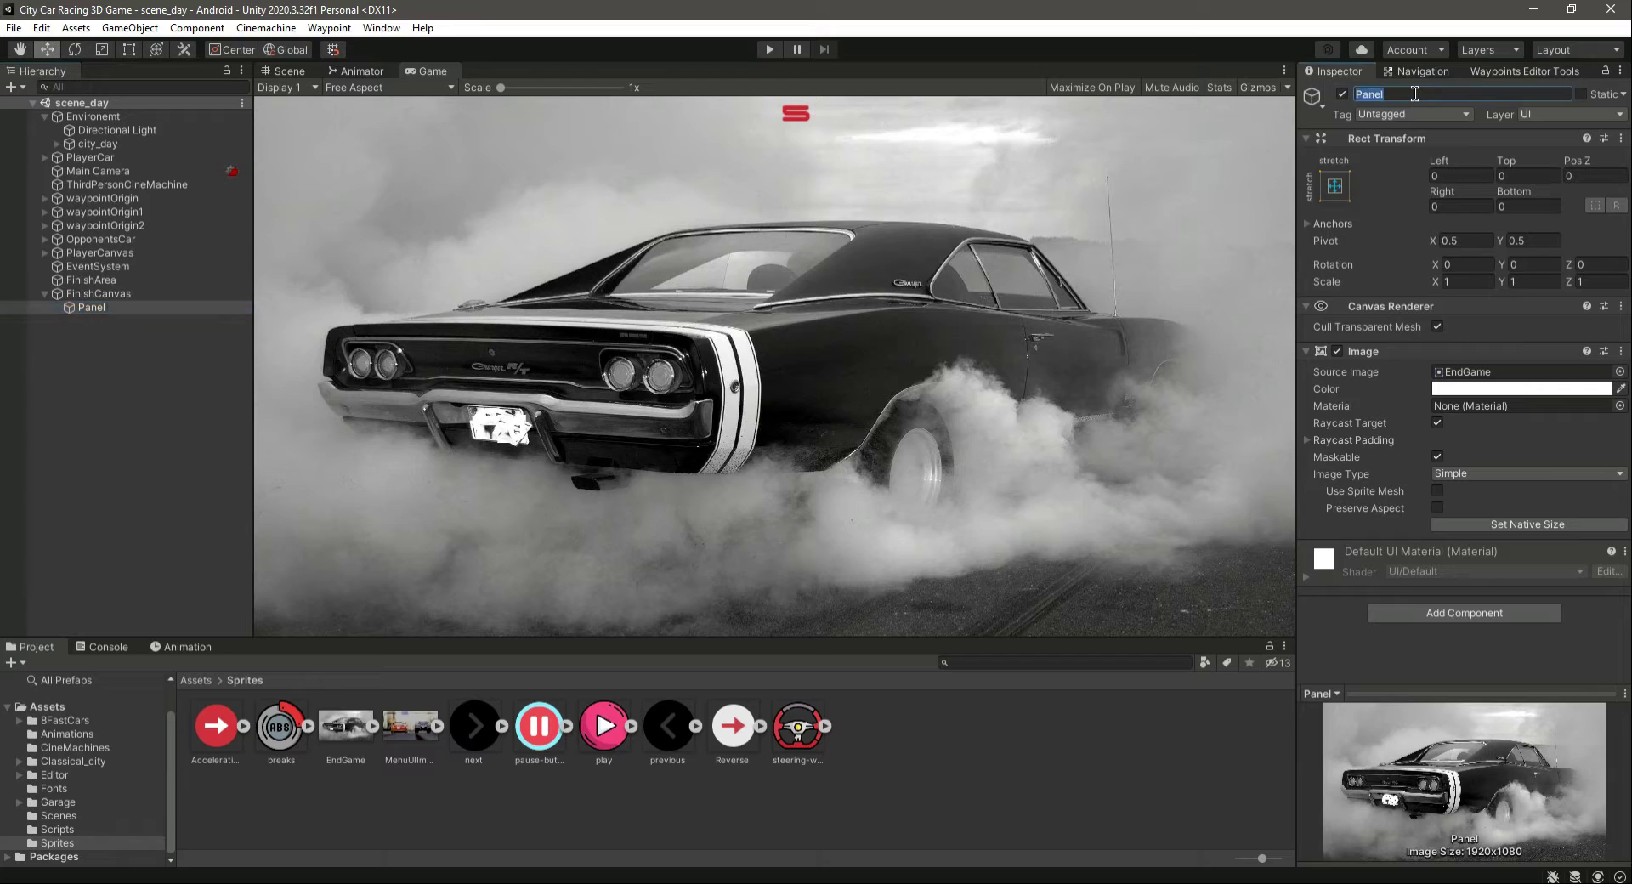
pyautogui.write('FinishUI')
pyautogui.press('Return')
pyautogui.rightClick(103, 309)
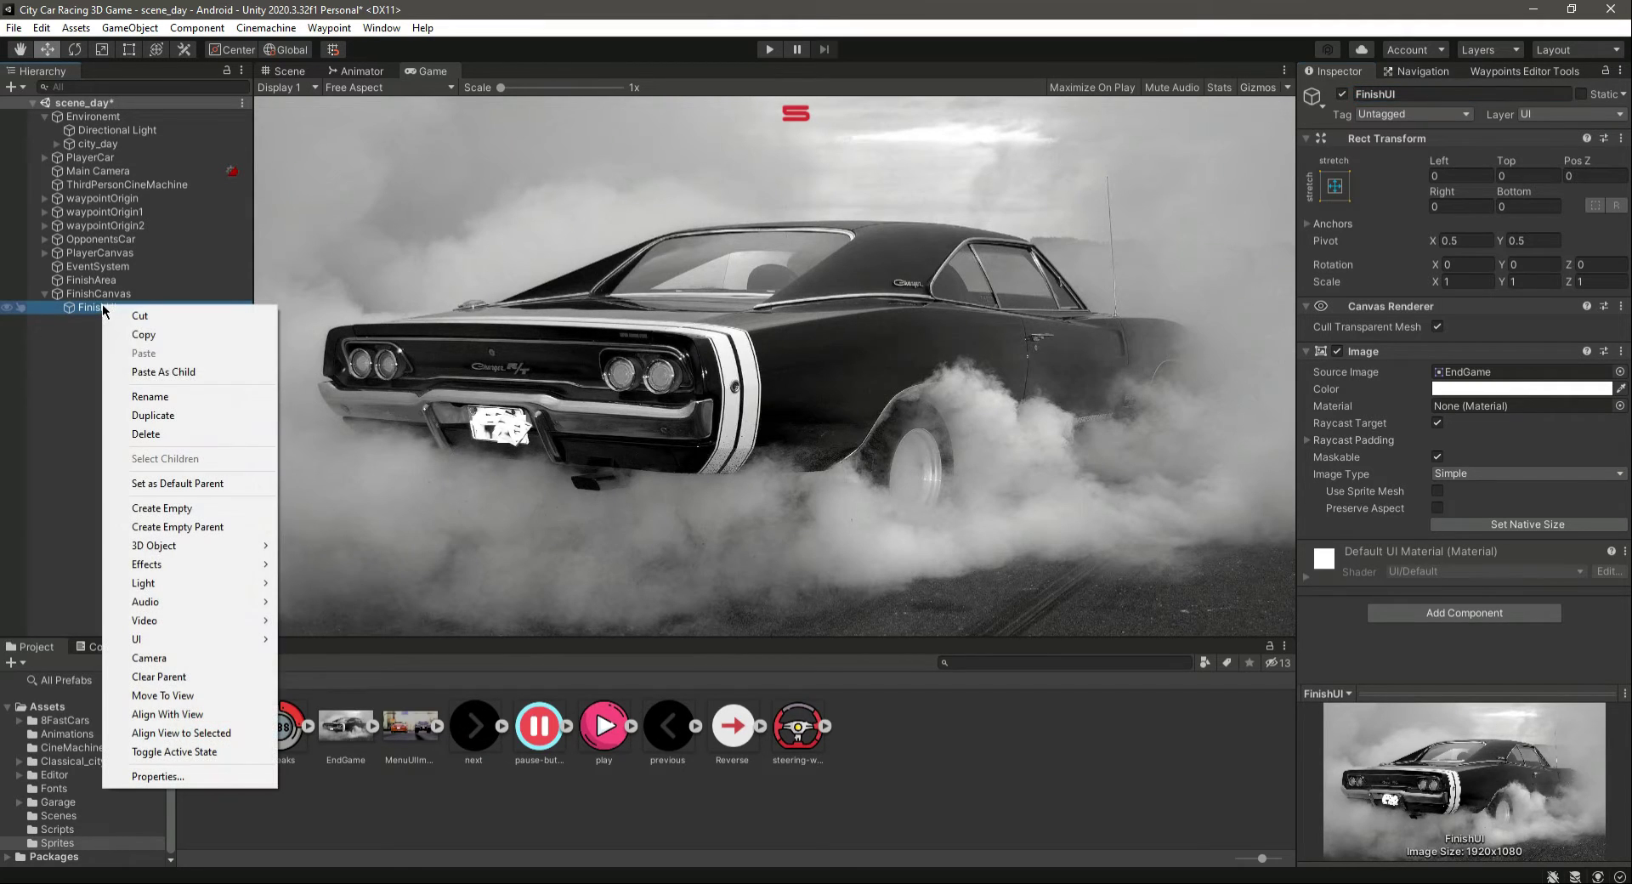
pyautogui.click(92, 450)
# Step: Duplicate PlayerCanvas's Timer text and make the copy a child of FinishUI
pyautogui.click(45, 158)
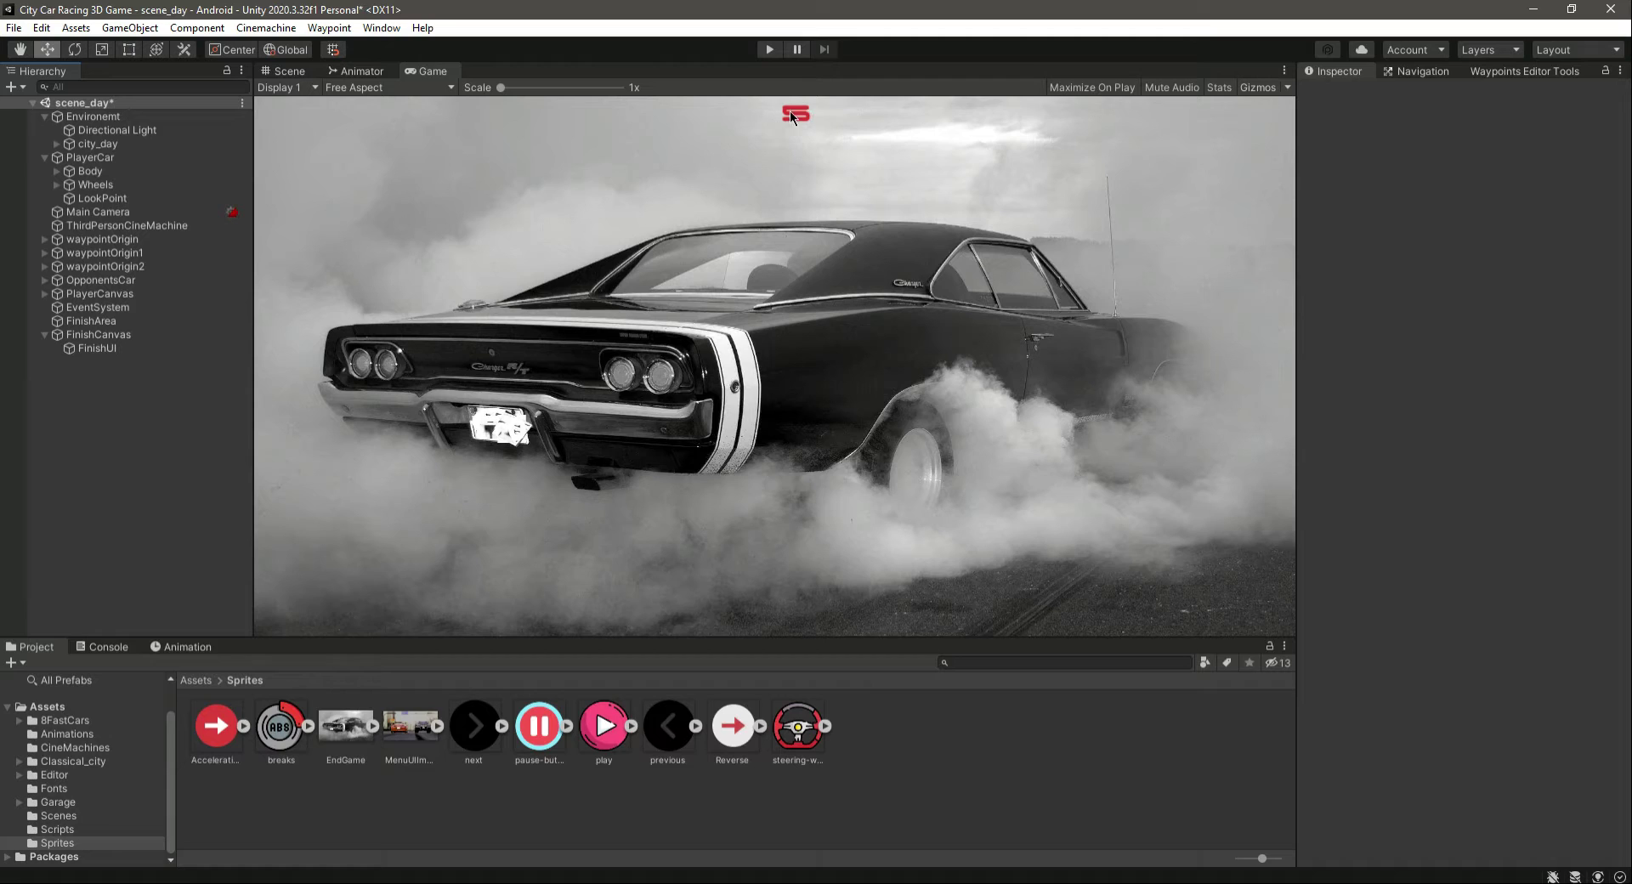
pyautogui.click(45, 158)
pyautogui.click(43, 254)
pyautogui.click(92, 267)
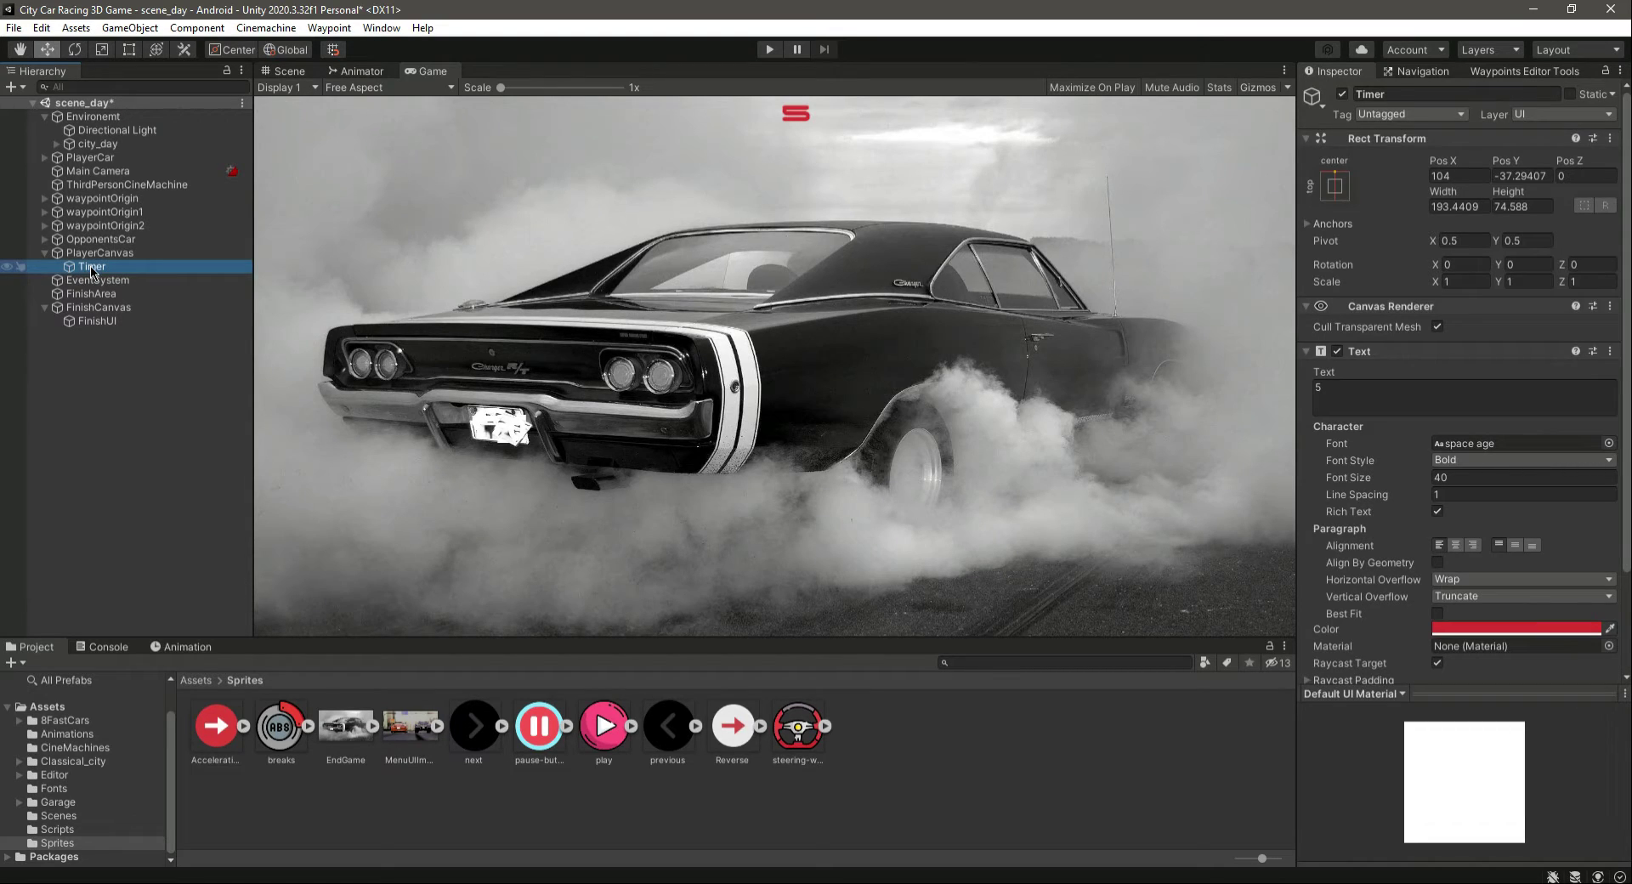
pyautogui.hotkey('ctrl', 'd')
pyautogui.moveTo(86, 283); pyautogui.dragTo(104, 336)
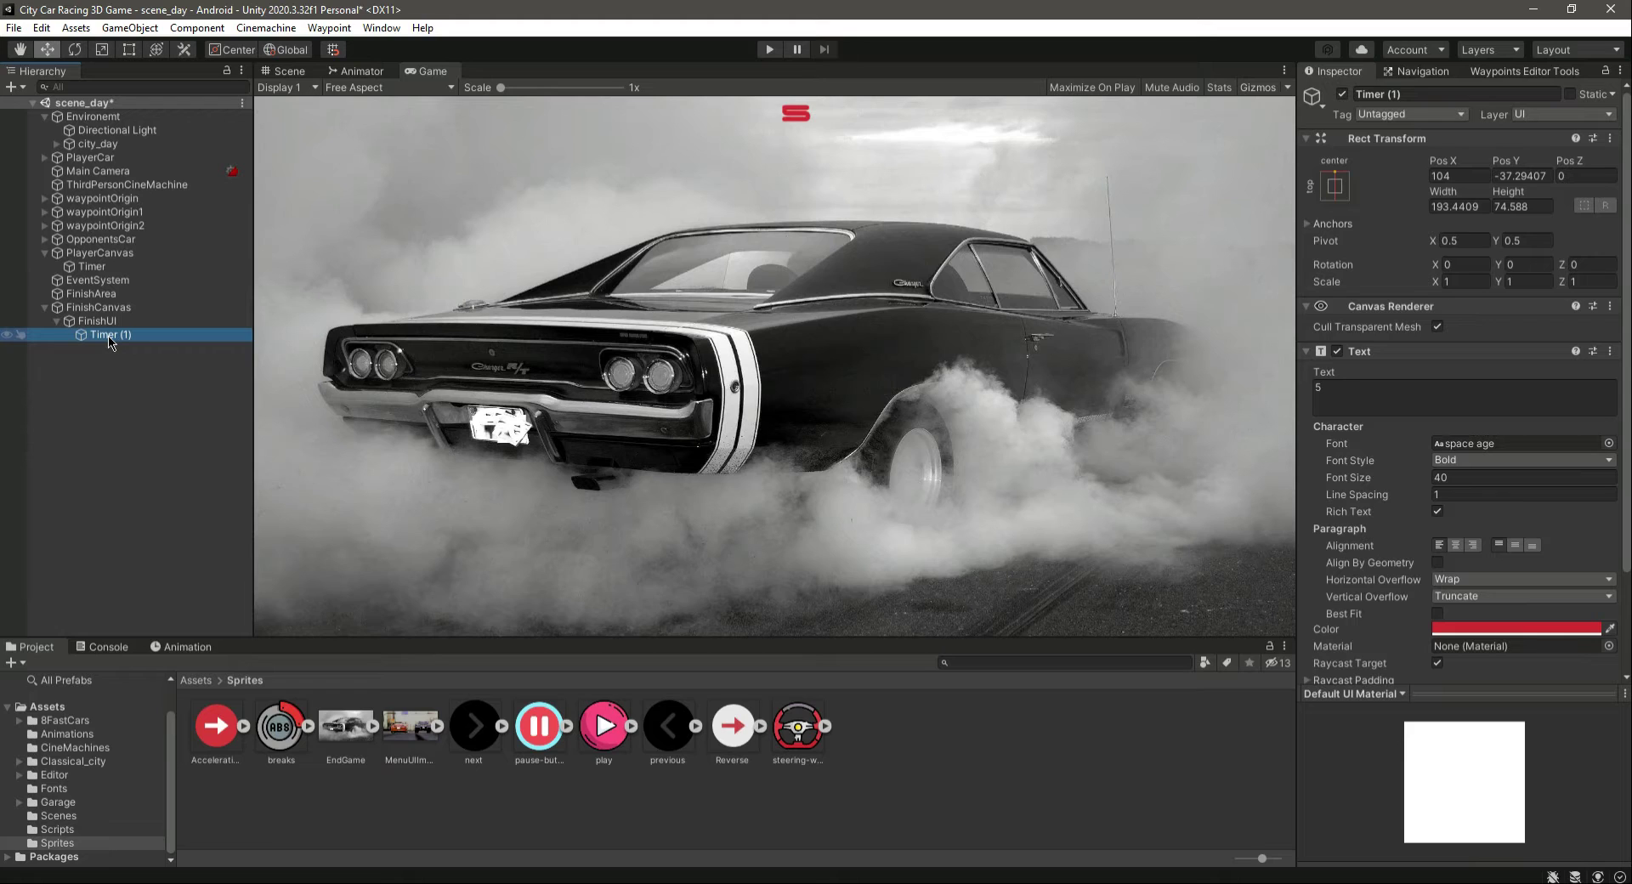
# Step: Deactivate the PlayerCanvas object and save the scene
pyautogui.click(44, 254)
pyautogui.click(104, 242)
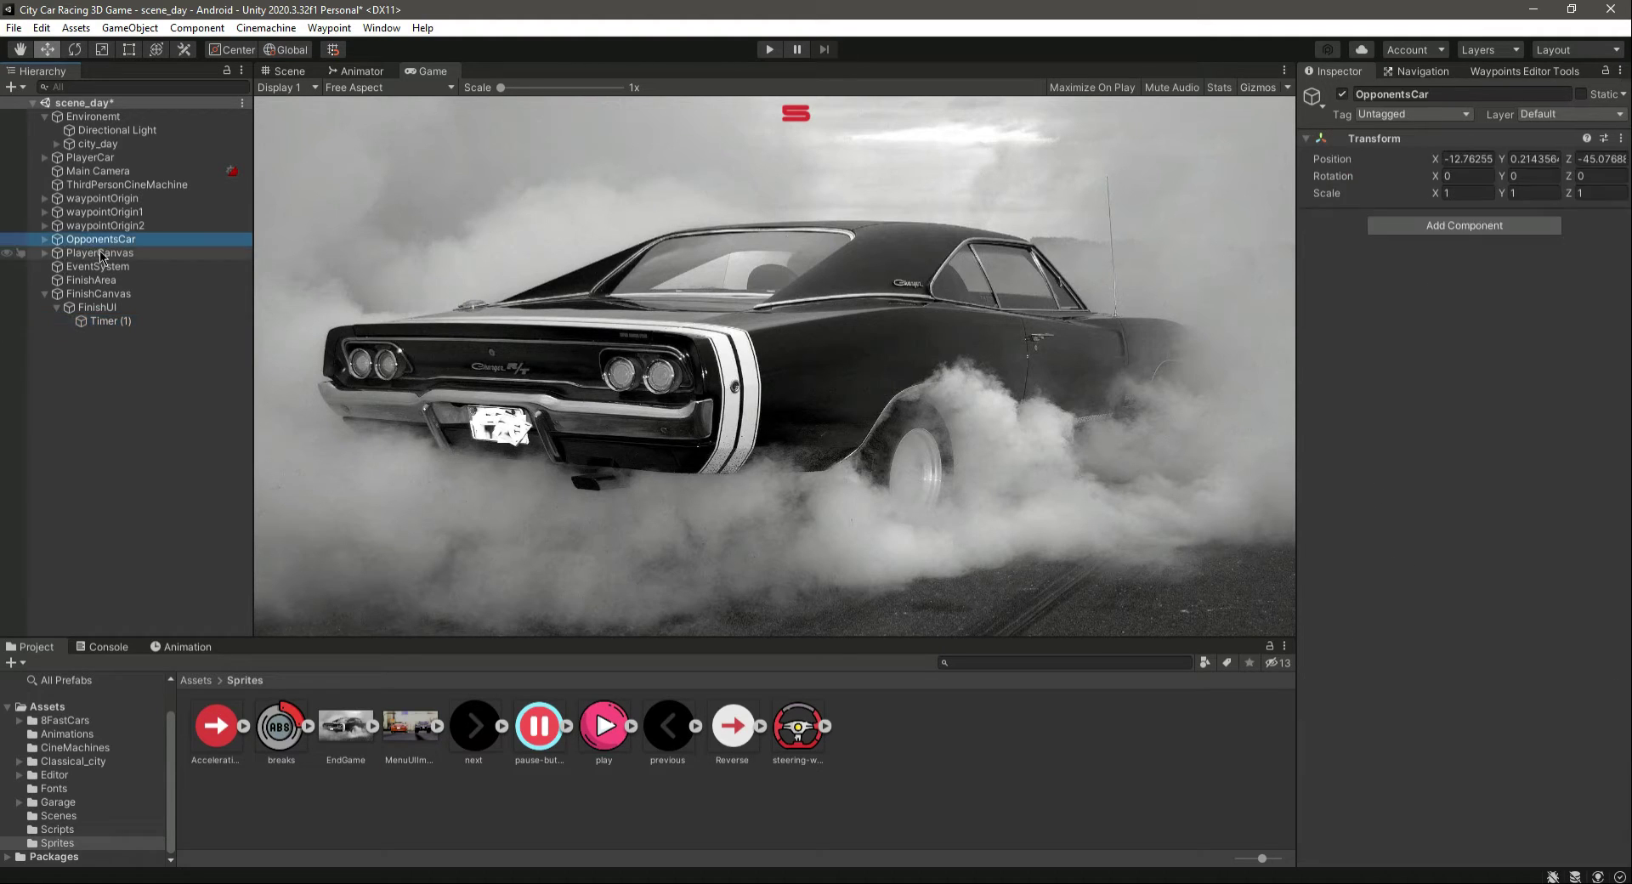
pyautogui.click(104, 254)
pyautogui.click(1343, 95)
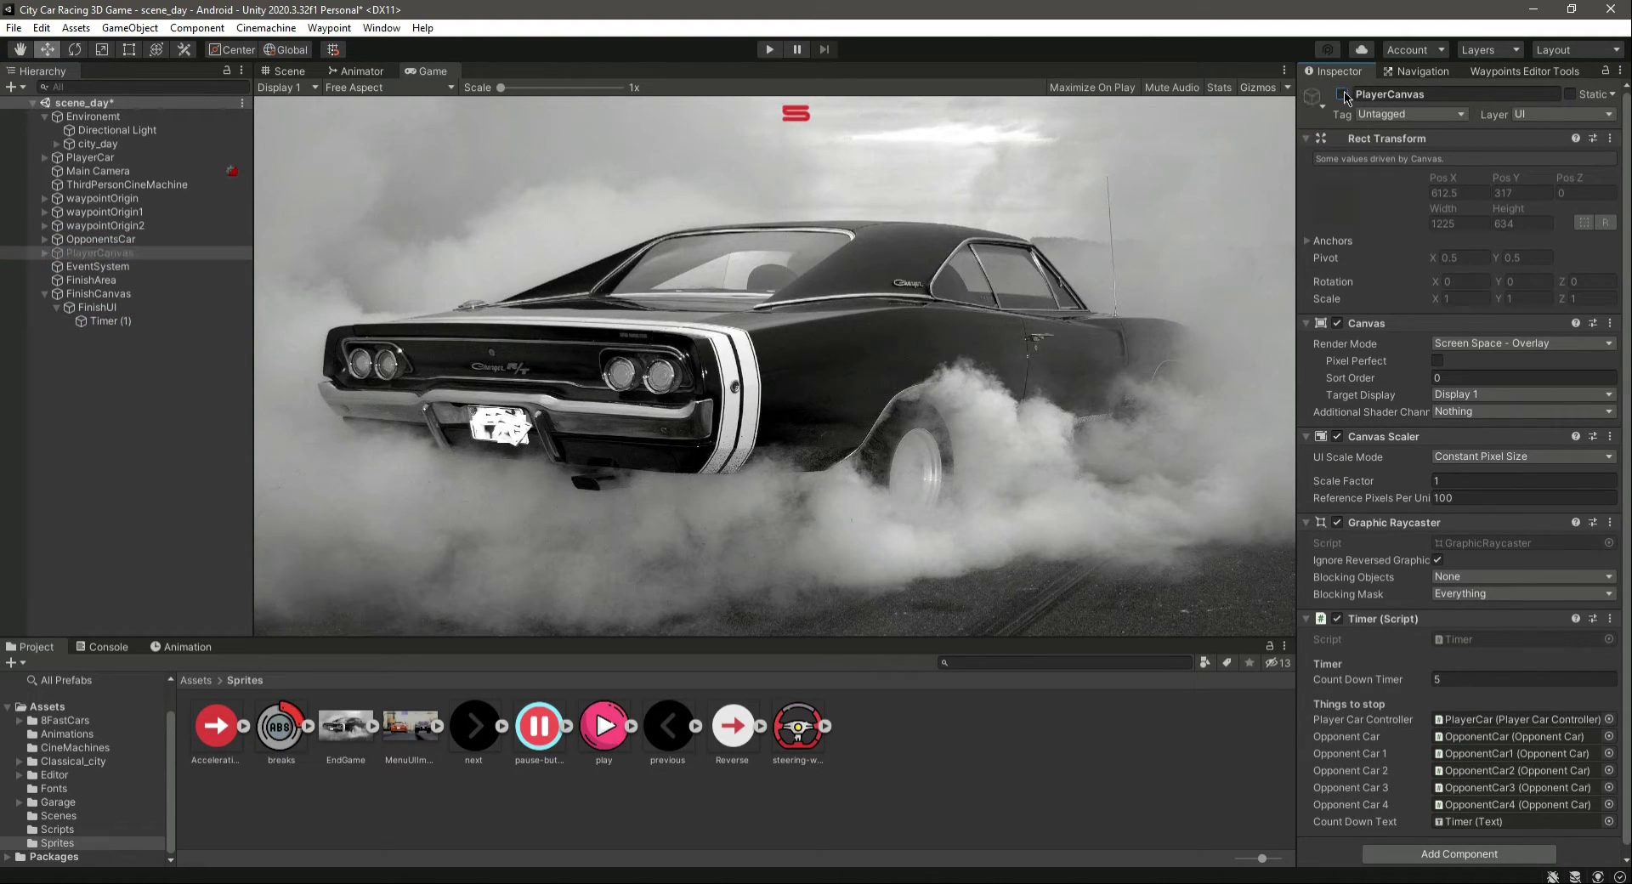
pyautogui.click(68, 342)
pyautogui.hotkey('ctrl', 's')
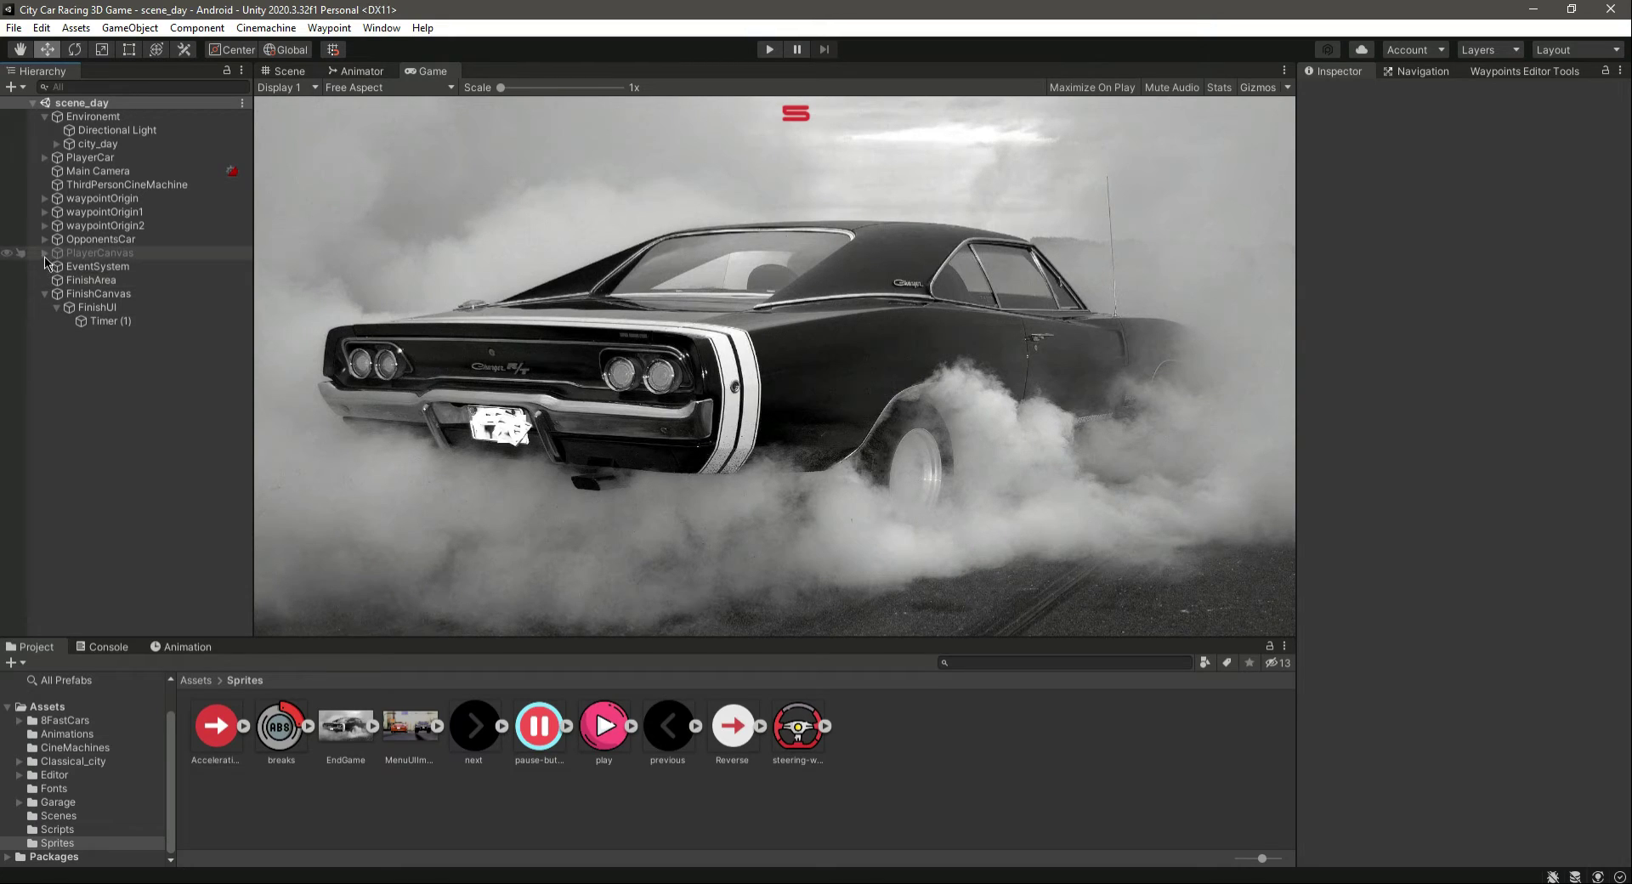
# Step: Change the text content of the Timer copy under FinishUI to "You Lose" and save the scene
pyautogui.click(109, 321)
pyautogui.click(1365, 400)
pyautogui.write('You')
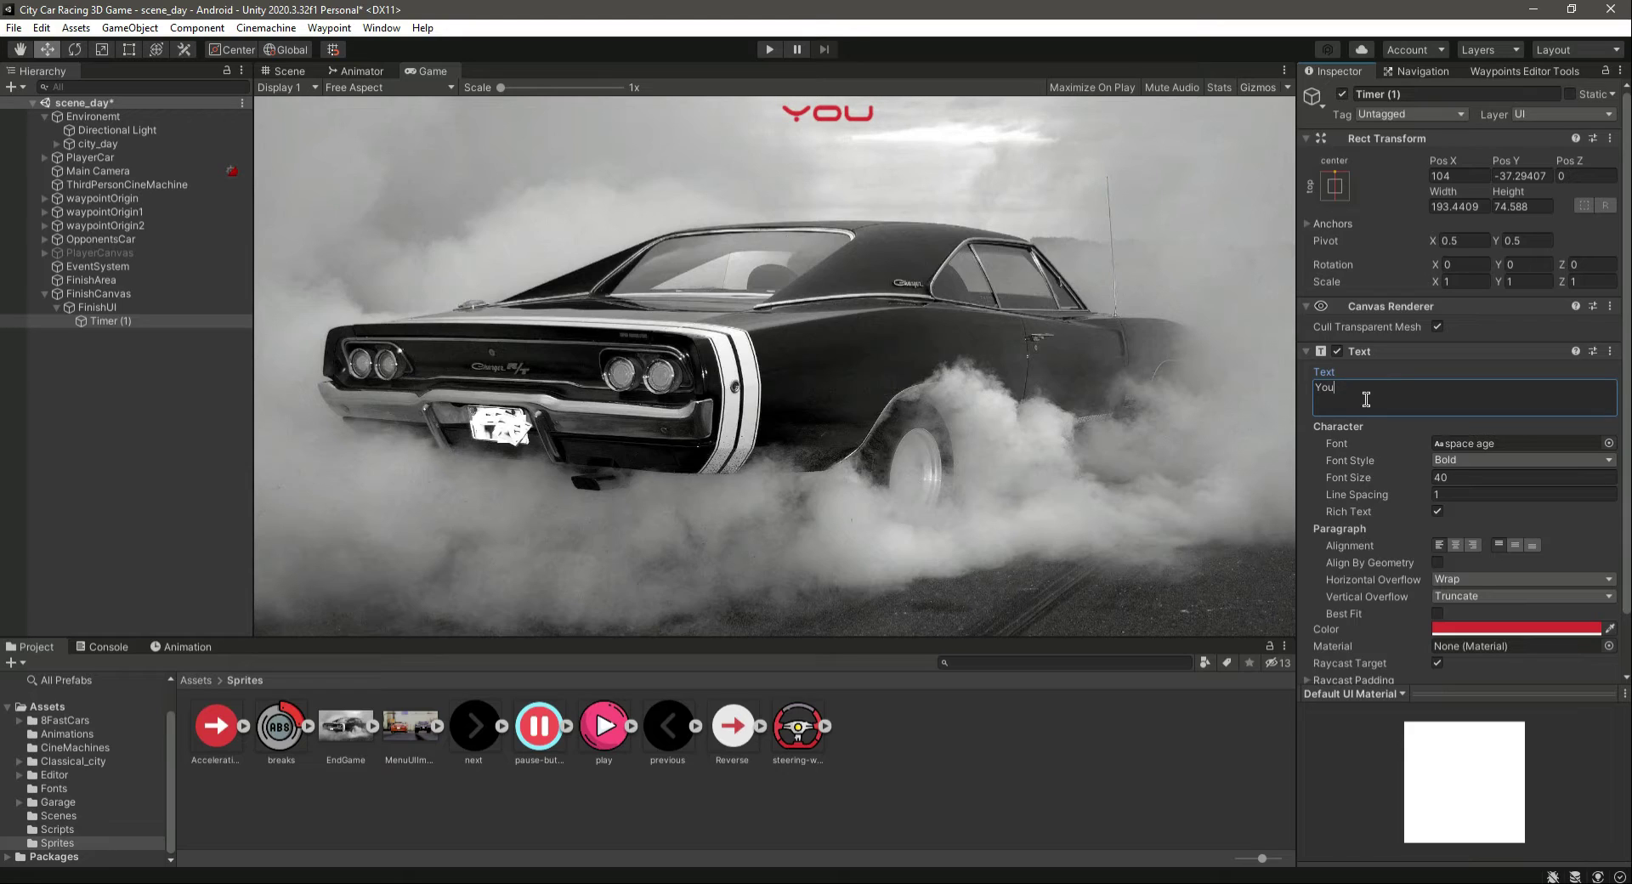
pyautogui.write(' WI')
pyautogui.press('BackSpace')
pyautogui.hotkey('ctrl', 's')
# Step: Widen the "You Lose" text box on both sides to a width of about 281 and check it in the game view
pyautogui.click(286, 71)
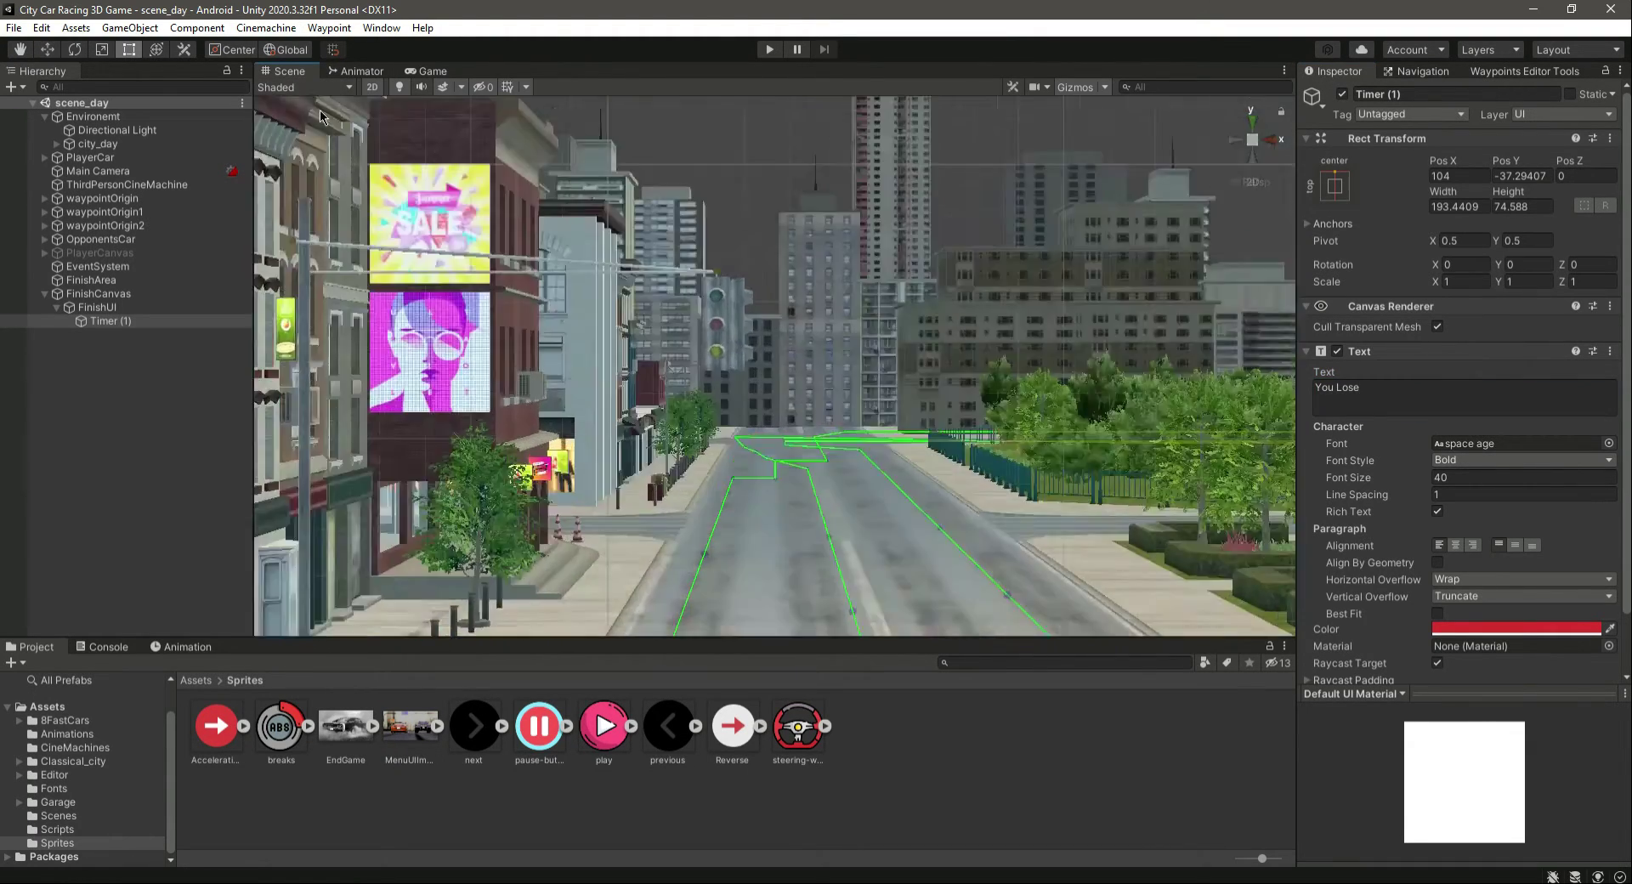
pyautogui.doubleClick(110, 320)
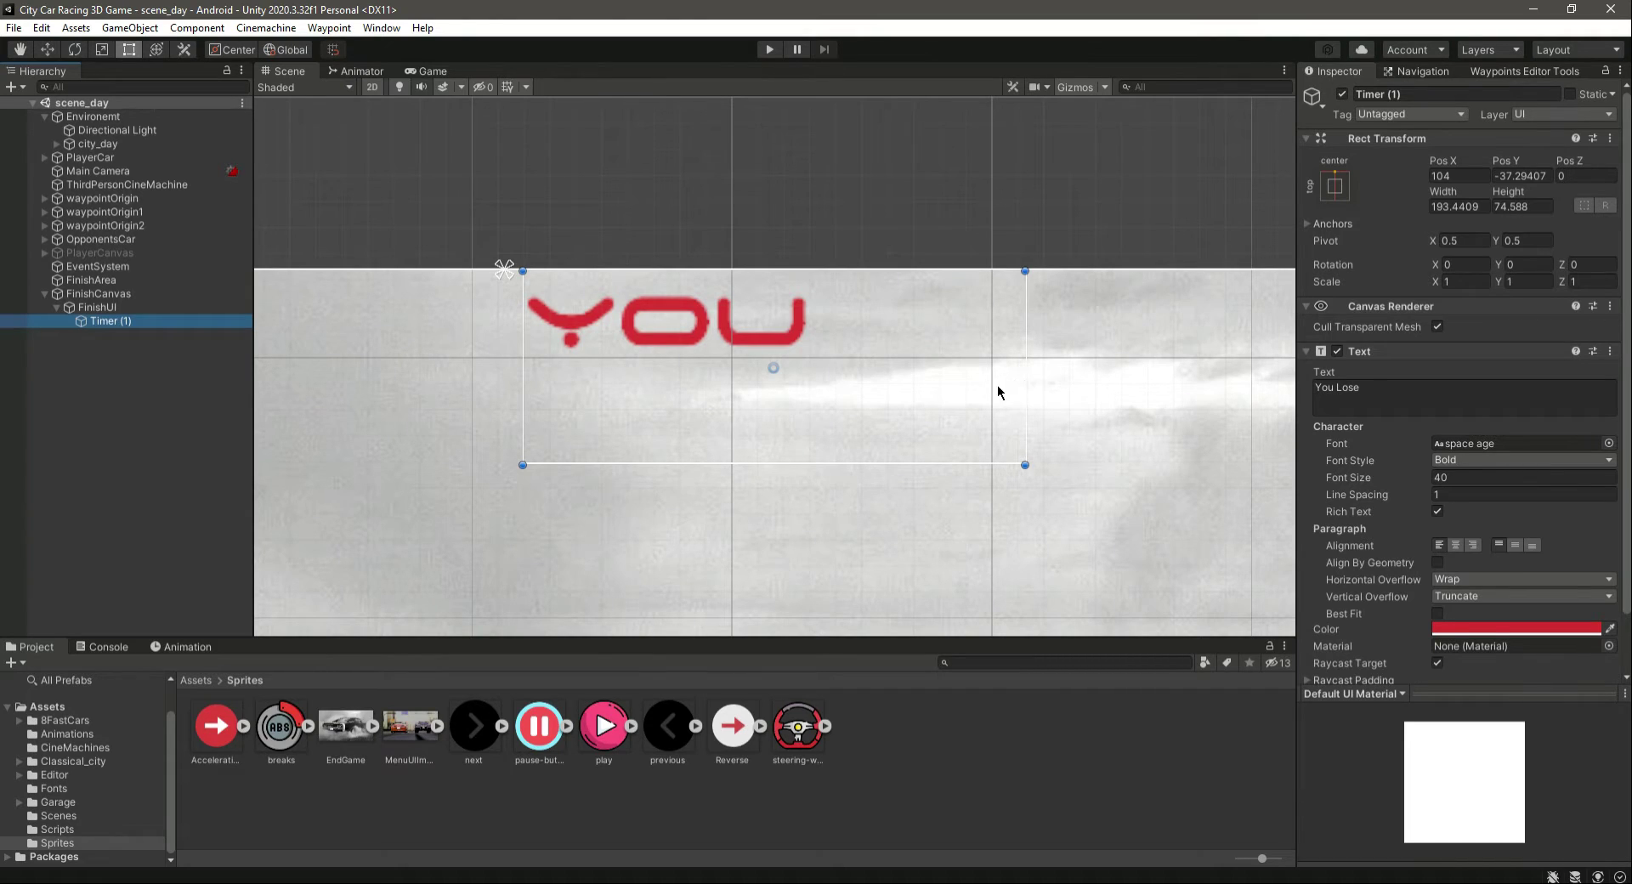
pyautogui.moveTo(522, 375); pyautogui.dragTo(364, 403)
pyautogui.moveTo(1026, 395); pyautogui.dragTo(1094, 401)
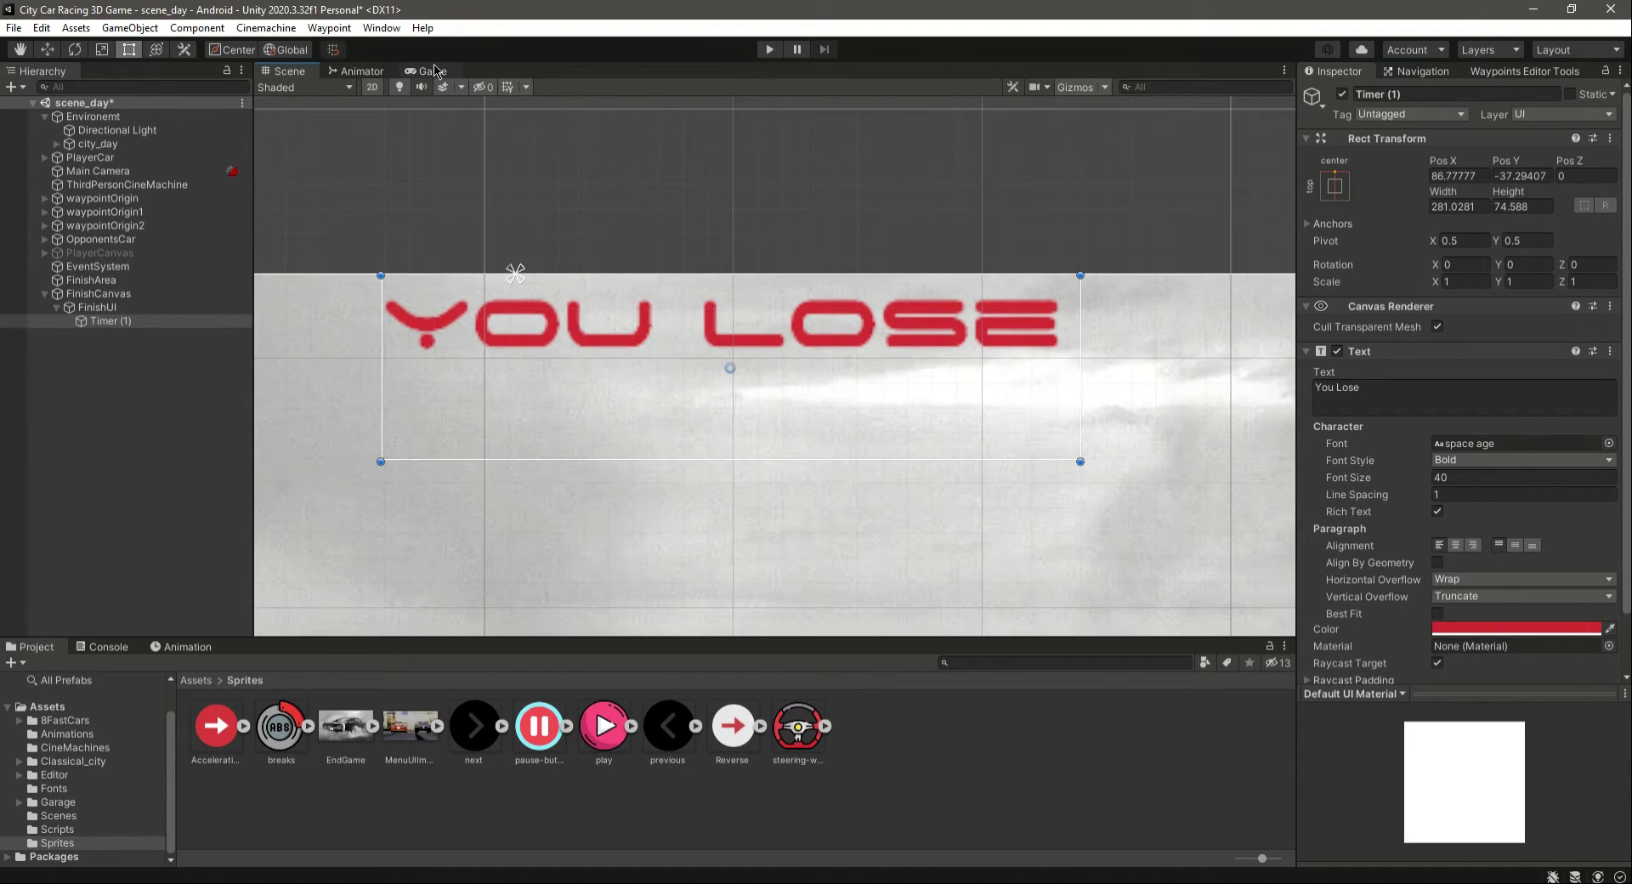
pyautogui.click(432, 71)
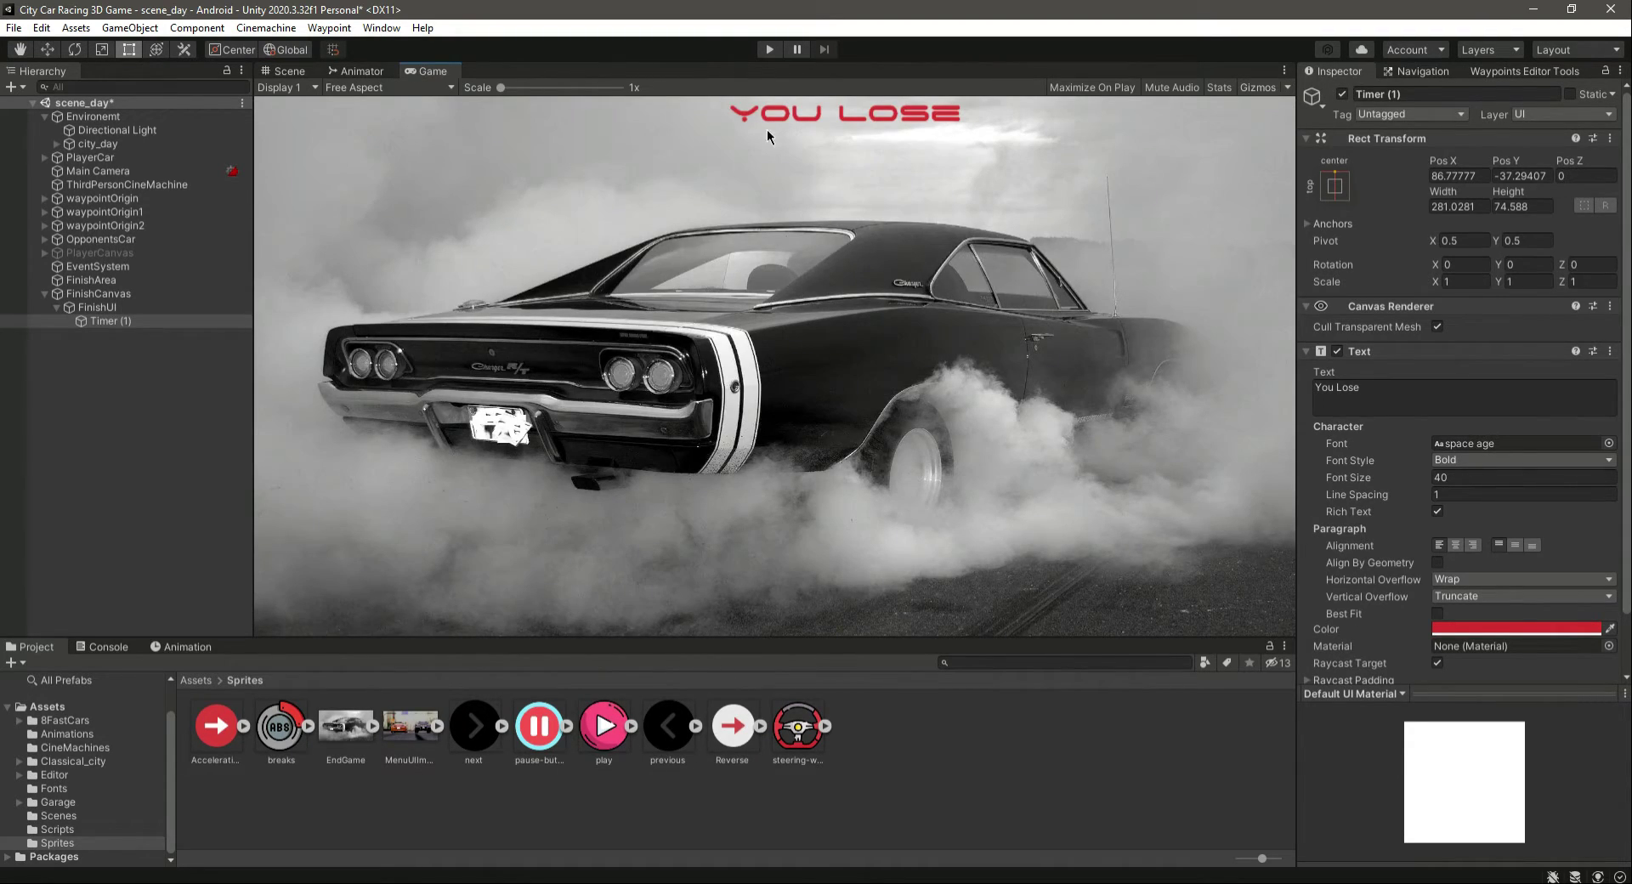
# Step: Shift the "You Lose" text slightly left to Pos X 83.3, check it in the game view and save the scene
pyautogui.click(289, 71)
pyautogui.click(47, 49)
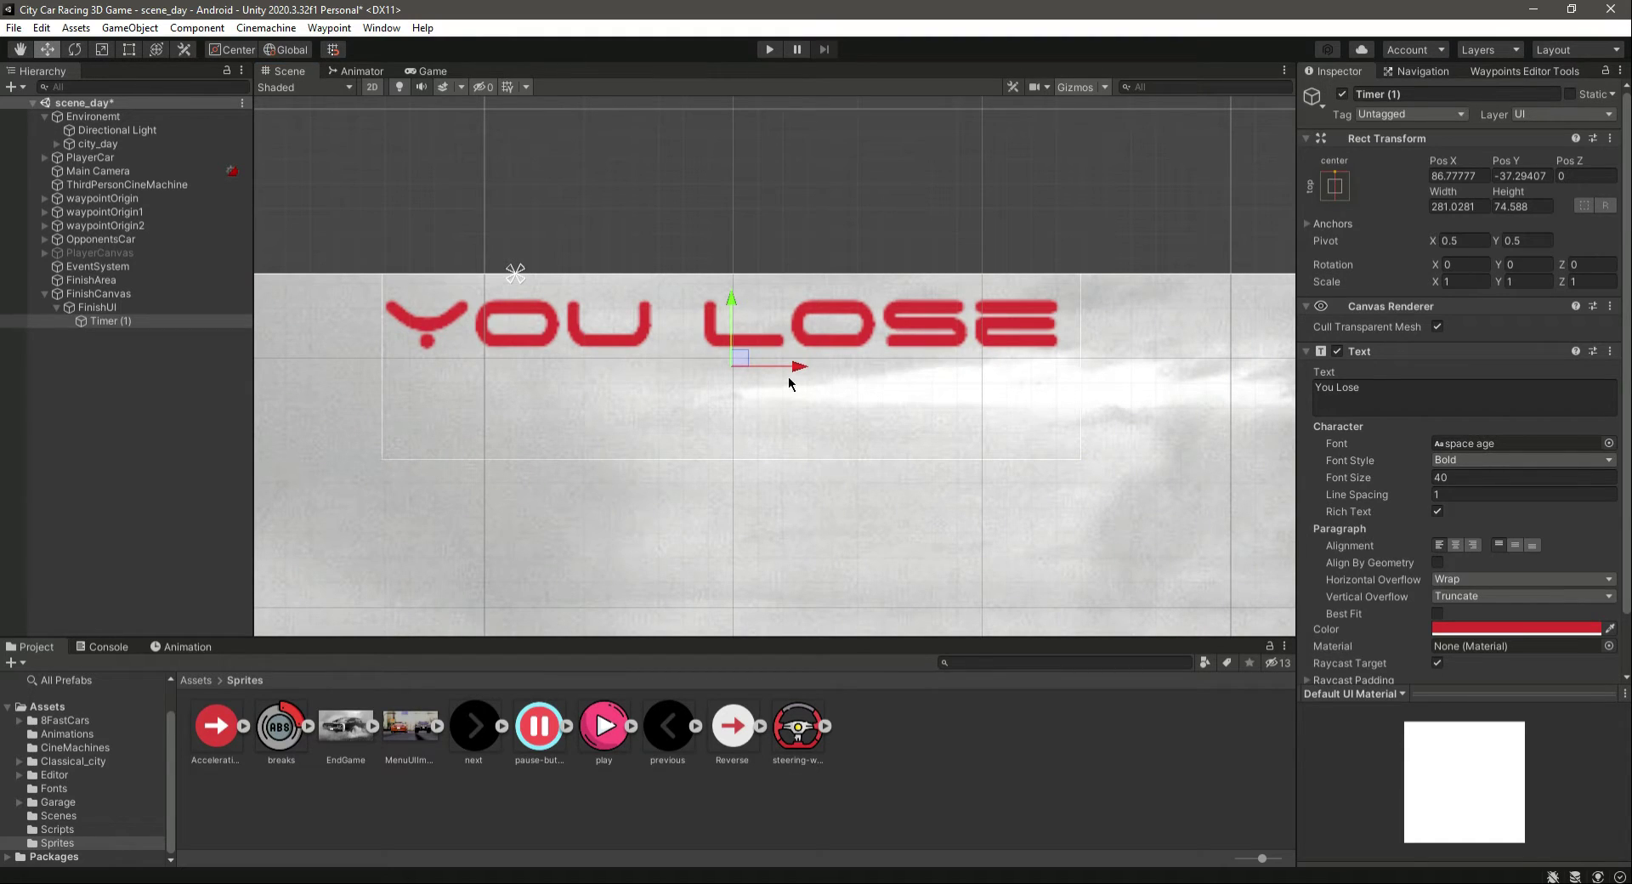
pyautogui.moveTo(788, 370); pyautogui.dragTo(778, 365)
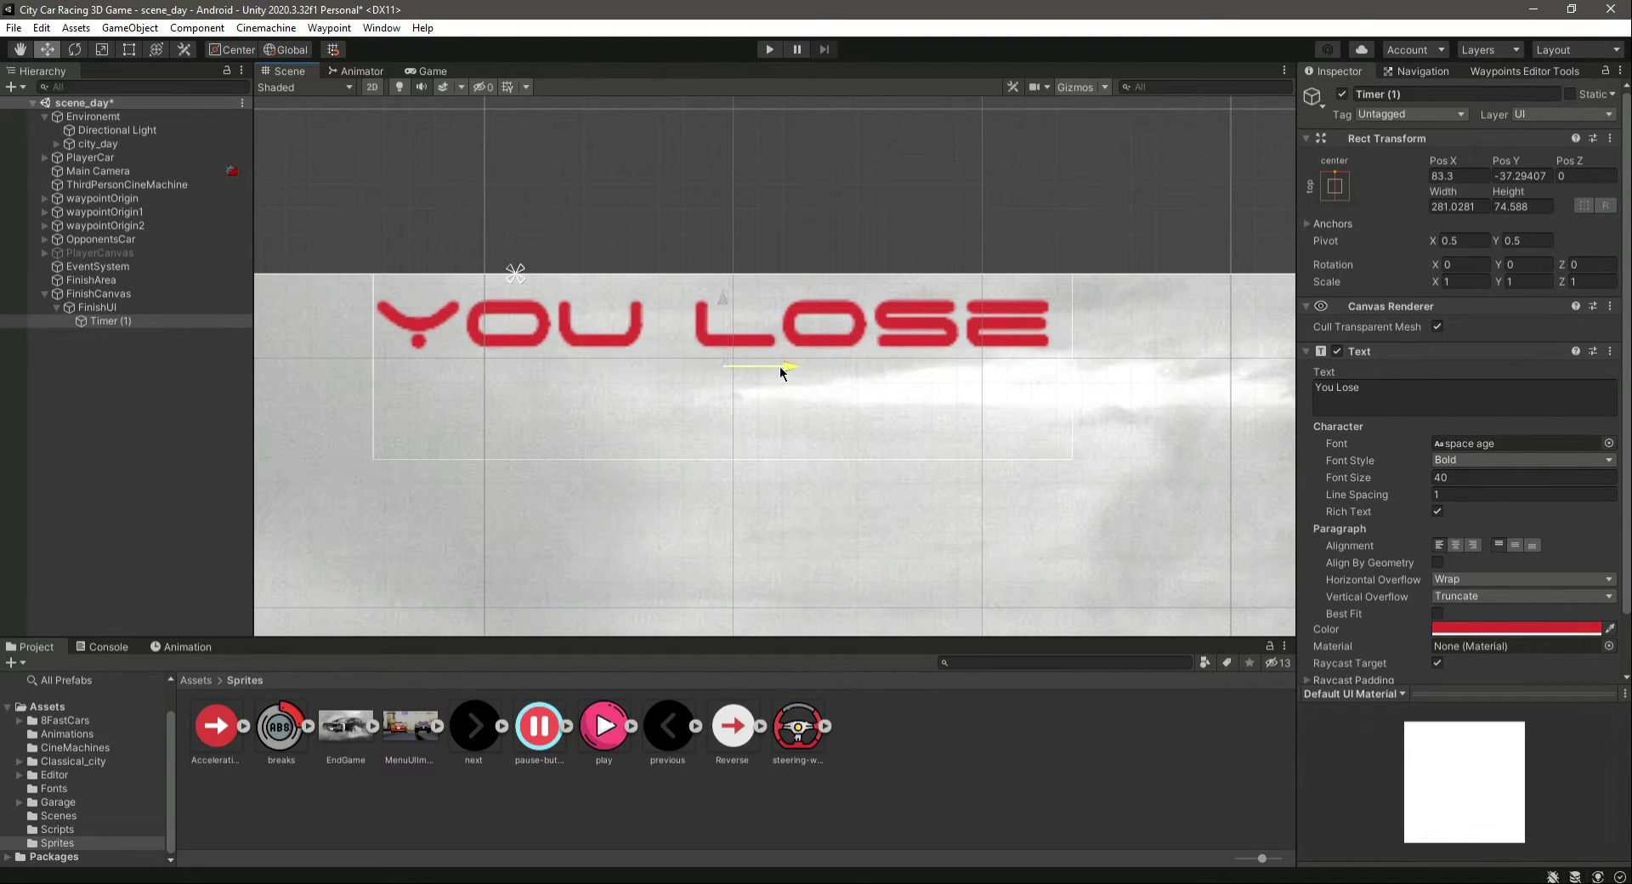
pyautogui.click(417, 72)
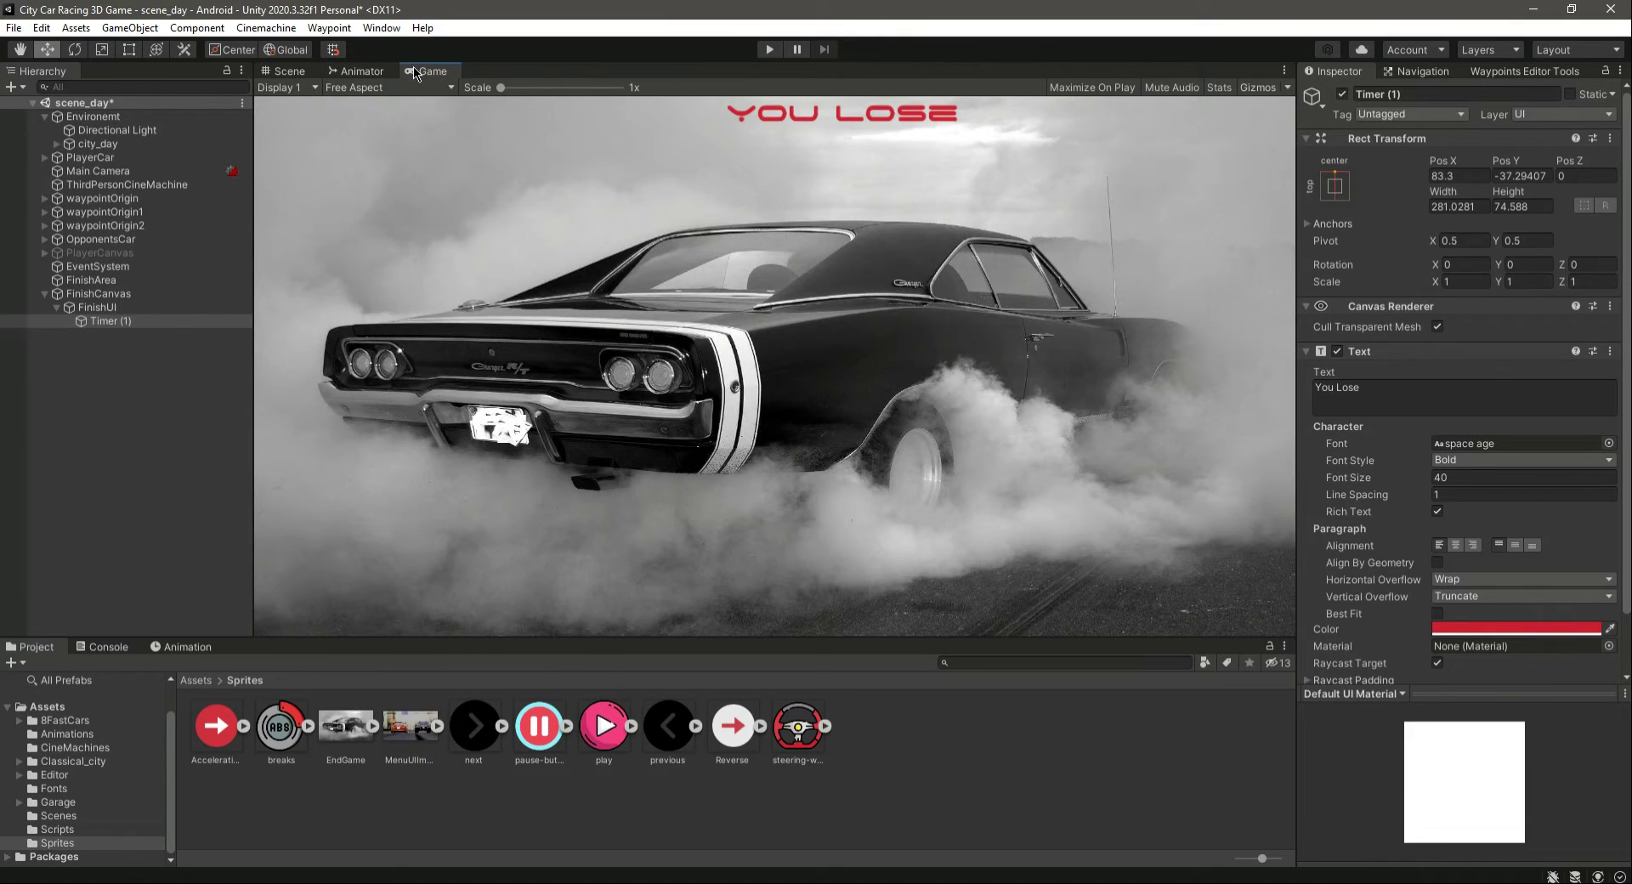
pyautogui.click(289, 71)
pyautogui.click(131, 358)
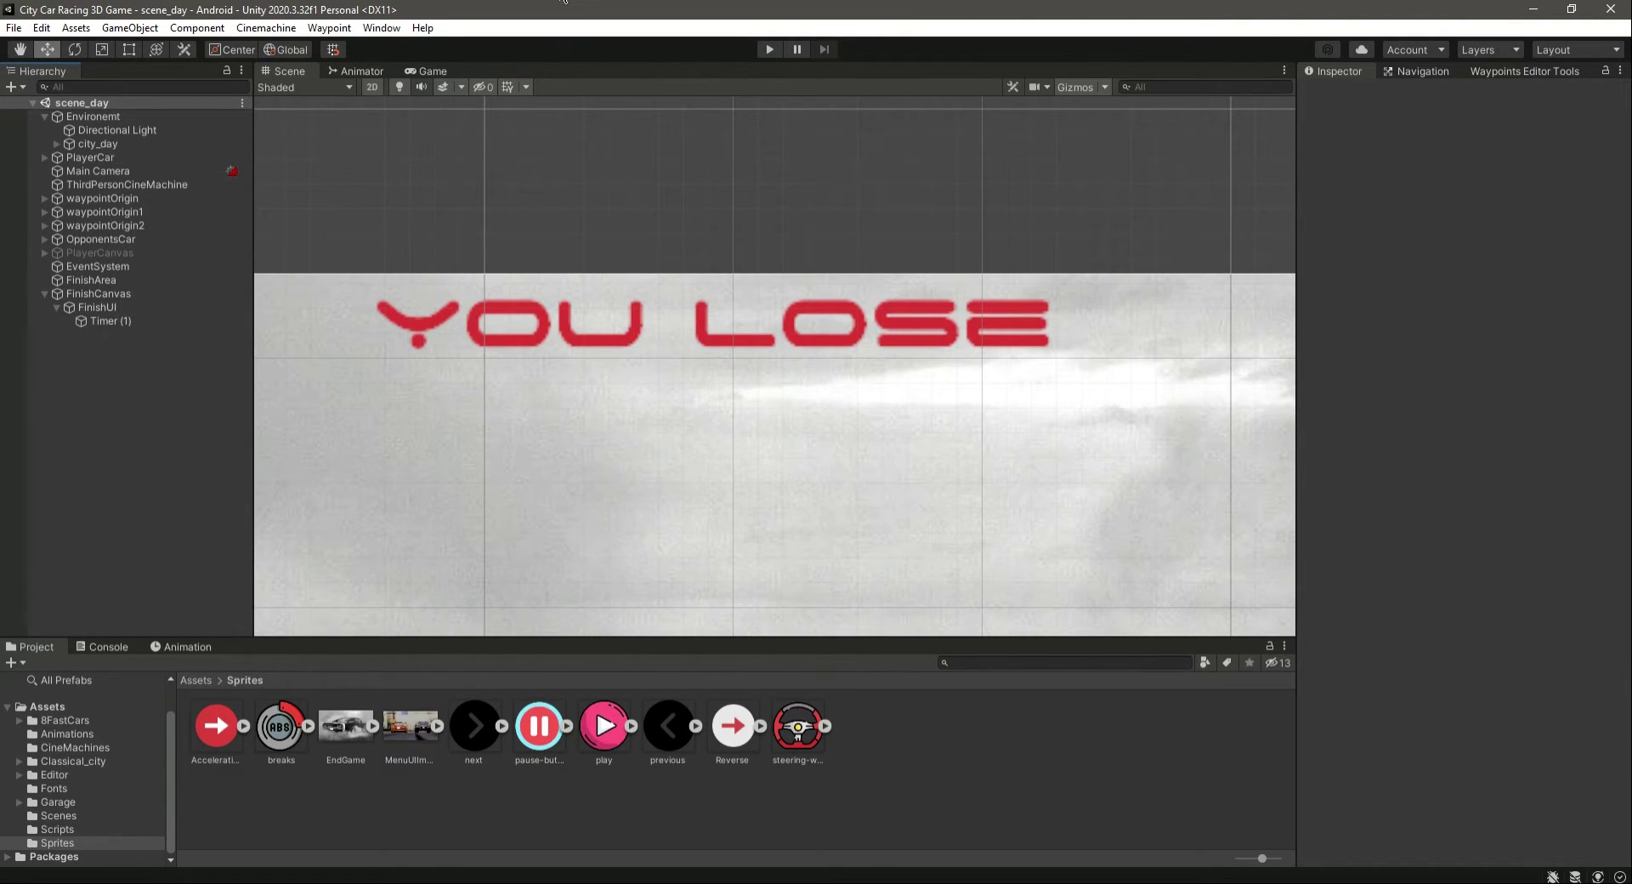
# Step: Preview the "You Lose" text placement in a maximized game view, and restore the normal layout
pyautogui.click(432, 71)
pyautogui.click(1284, 70)
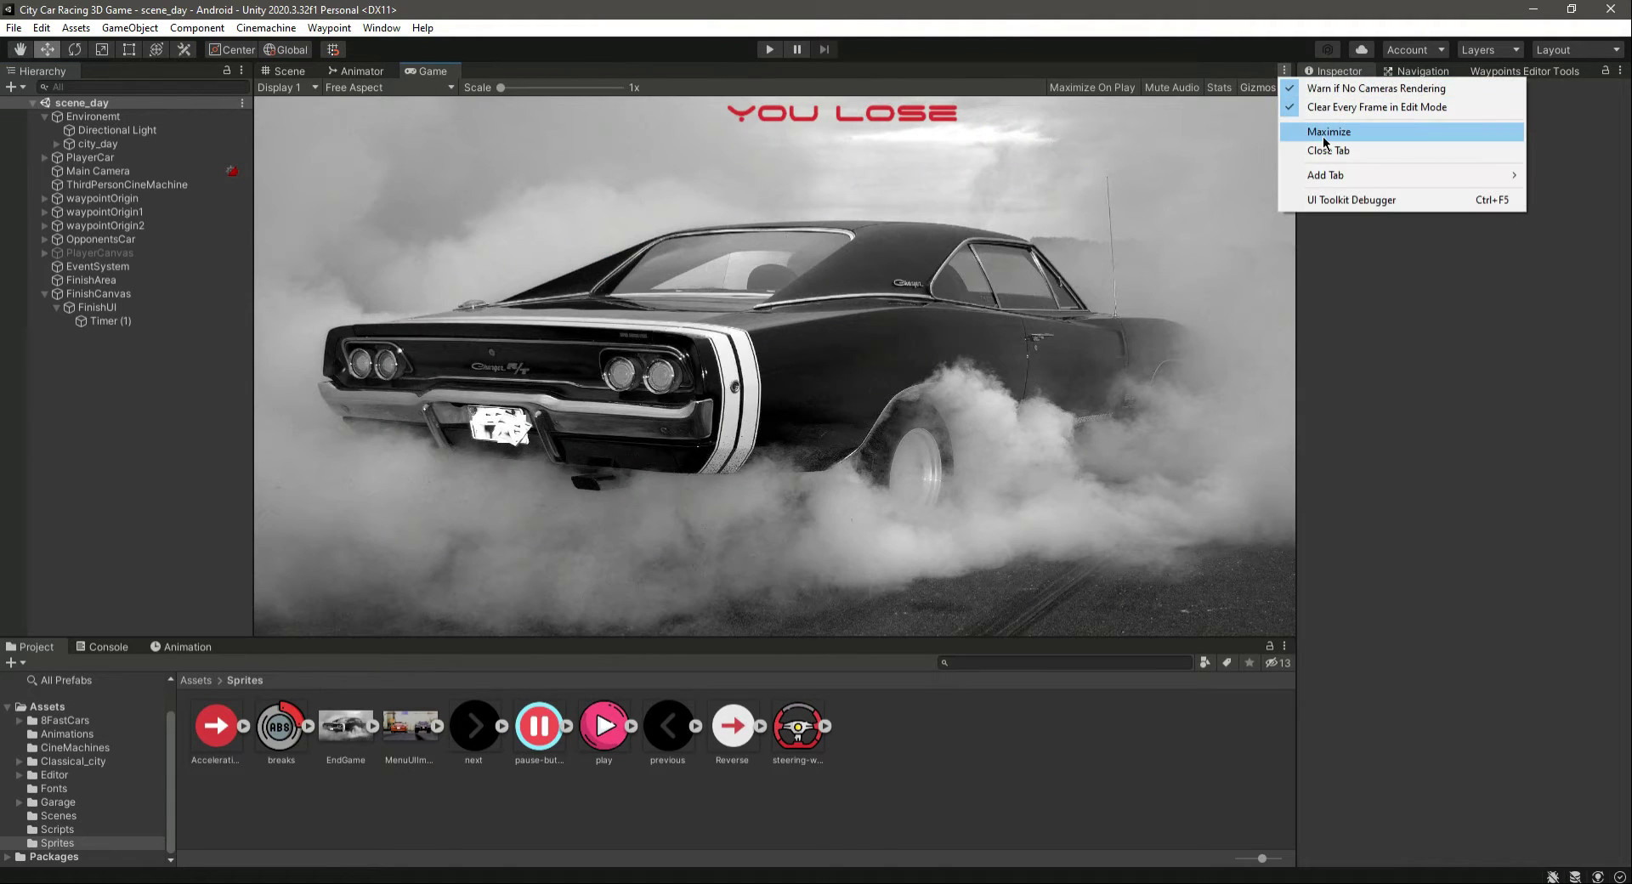
pyautogui.click(1323, 136)
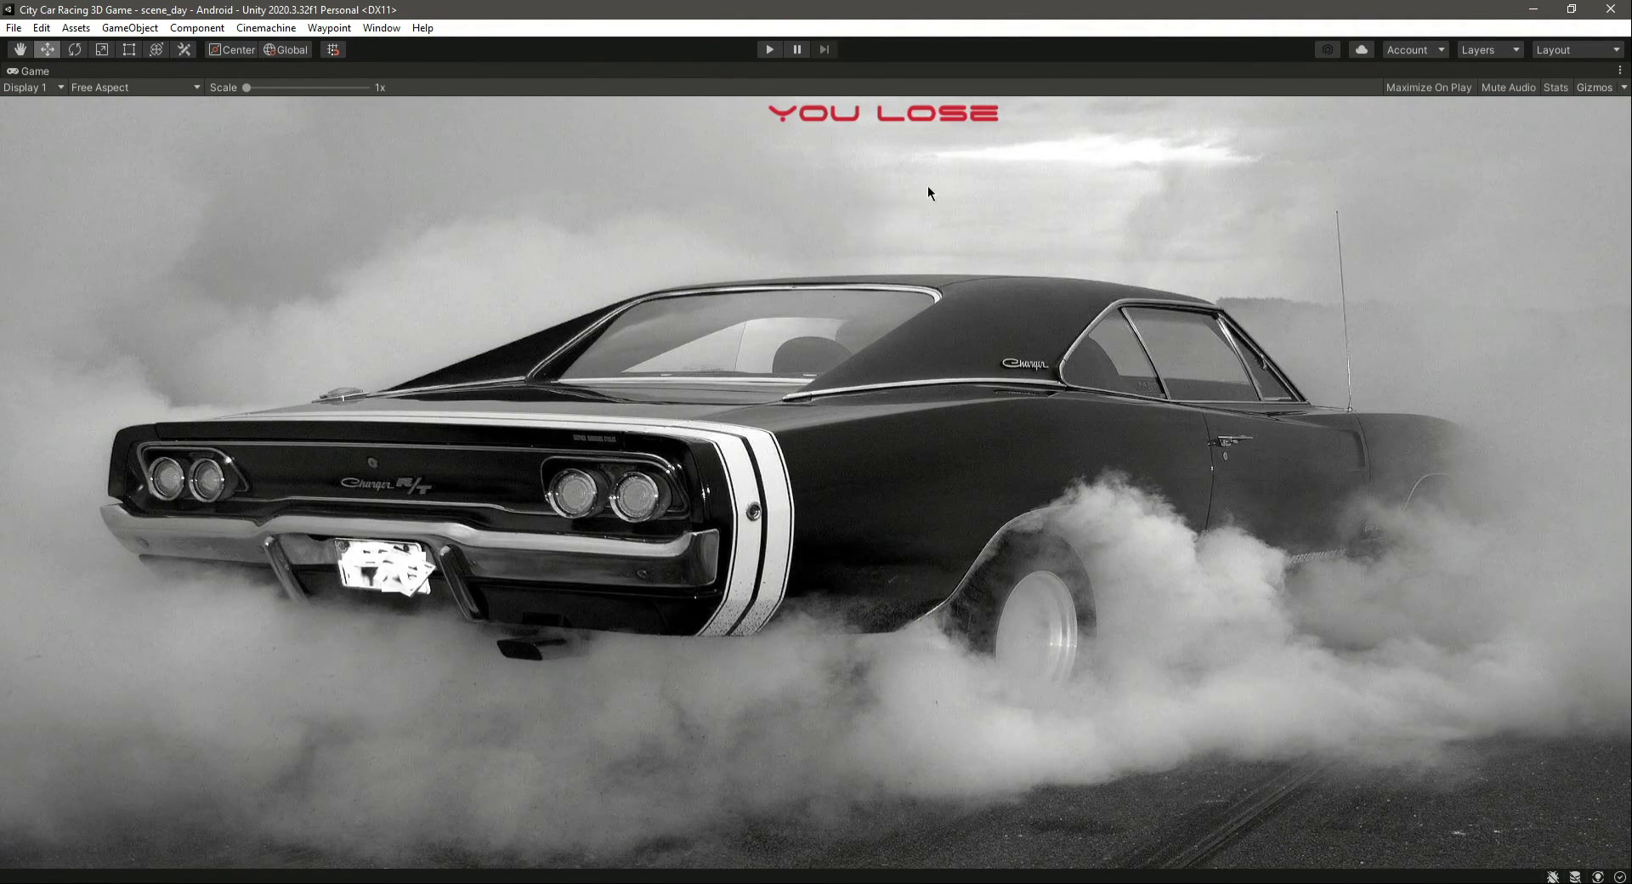
pyautogui.click(1619, 70)
pyautogui.click(1360, 135)
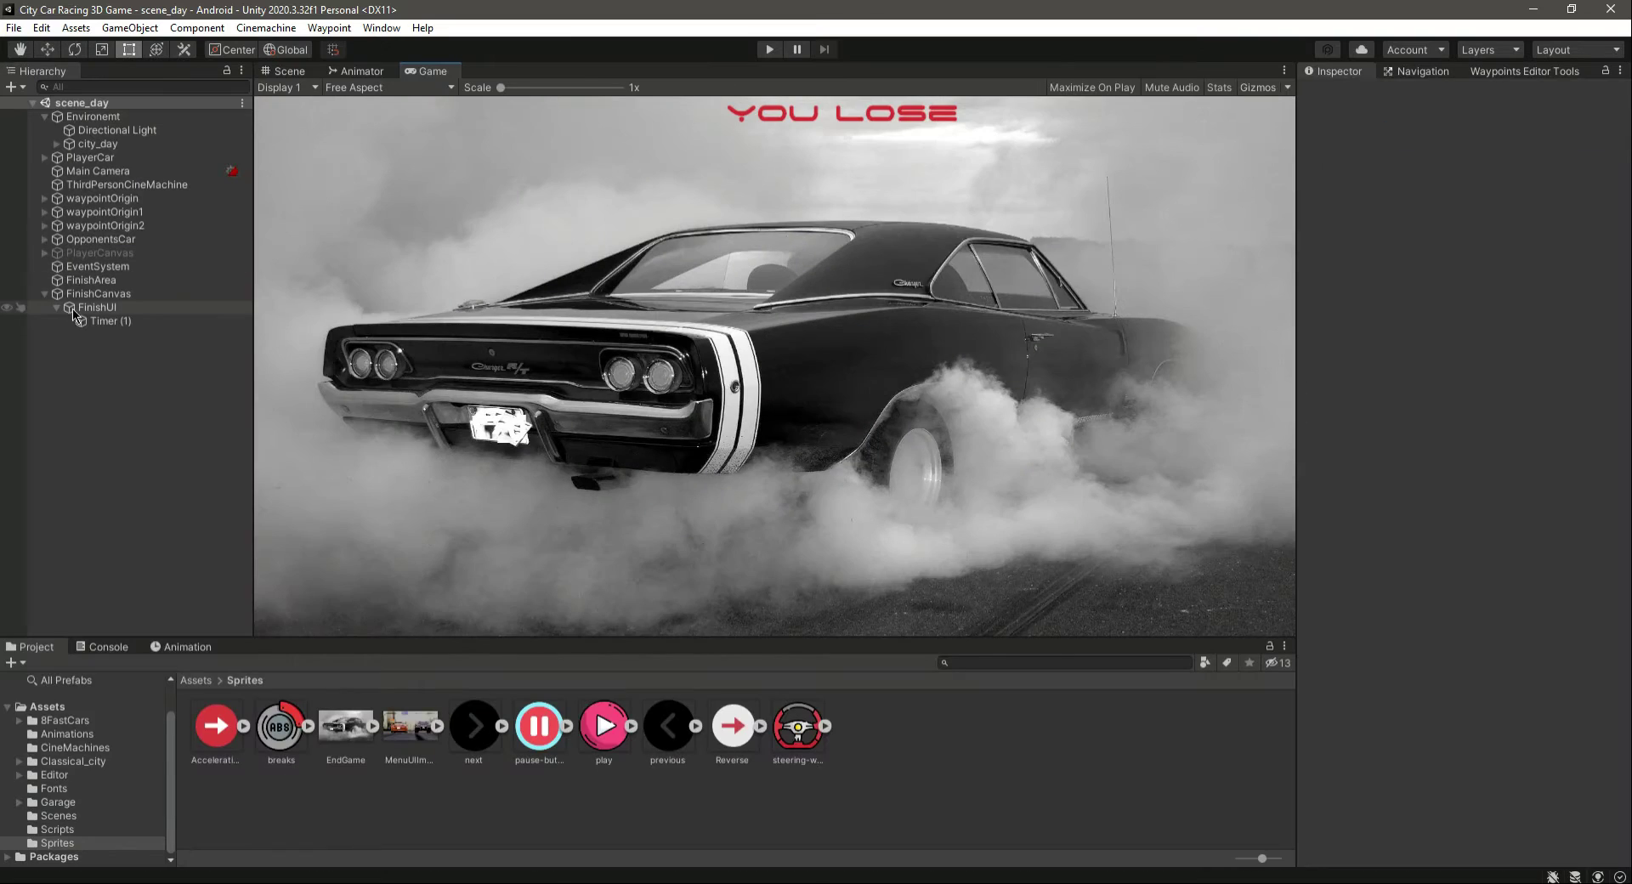
# Step: Rename the "You Lose" text object as Status and save the scene
pyautogui.click(109, 321)
pyautogui.click(1470, 93)
pyautogui.write('Status')
pyautogui.press('Return')
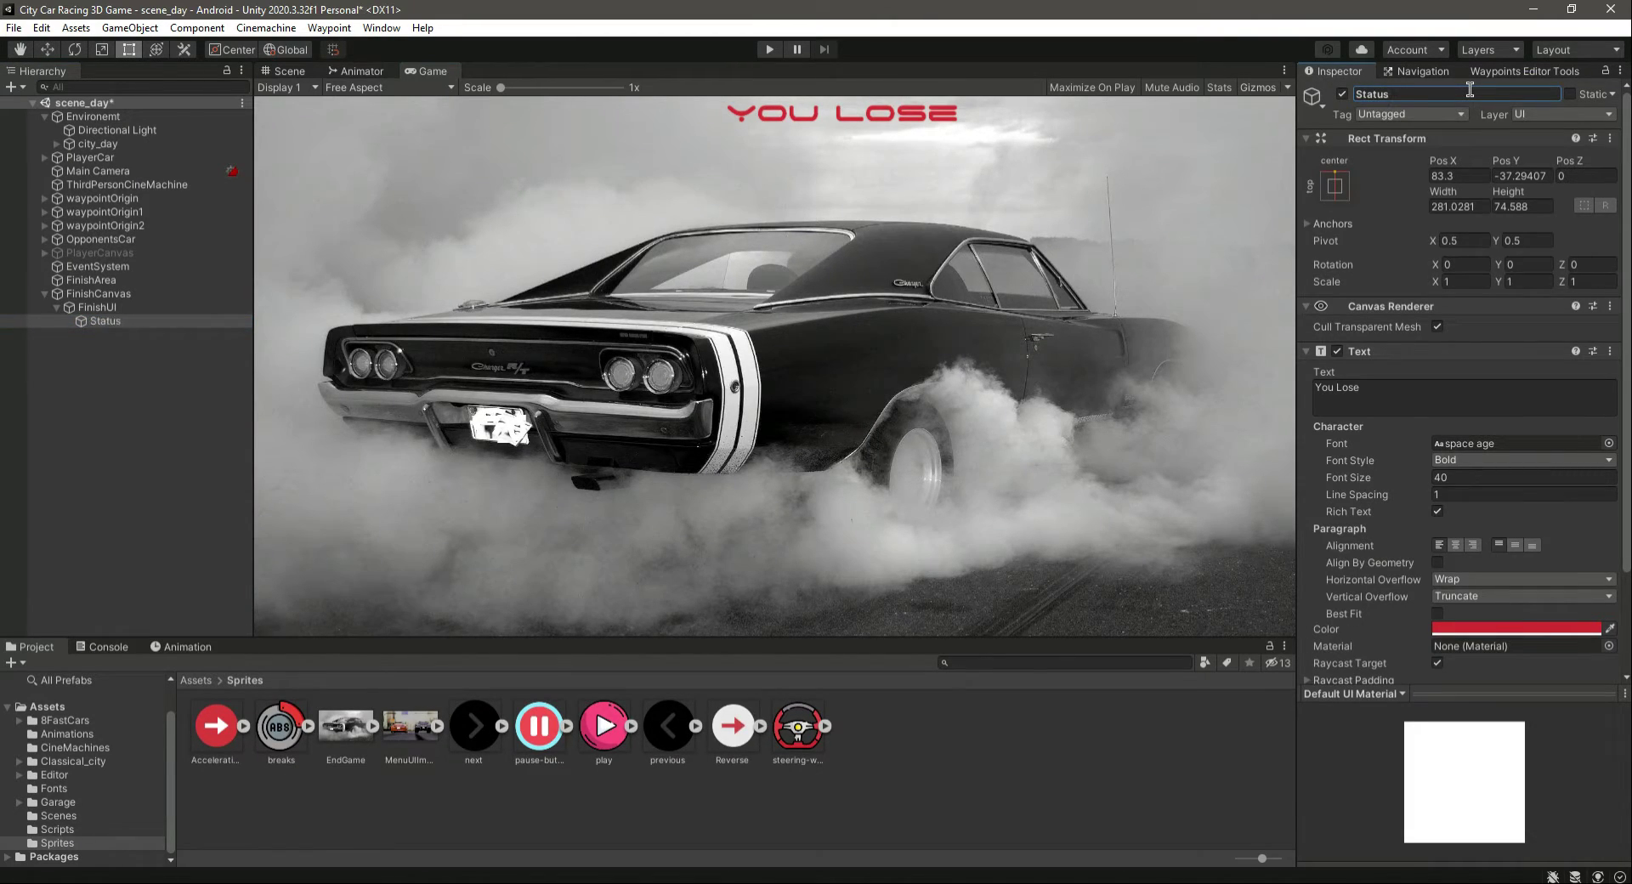
pyautogui.hotkey('ctrl', 's')
# Step: Add a UI button as a child of FinishUI and name it RestartButton
pyautogui.click(100, 308)
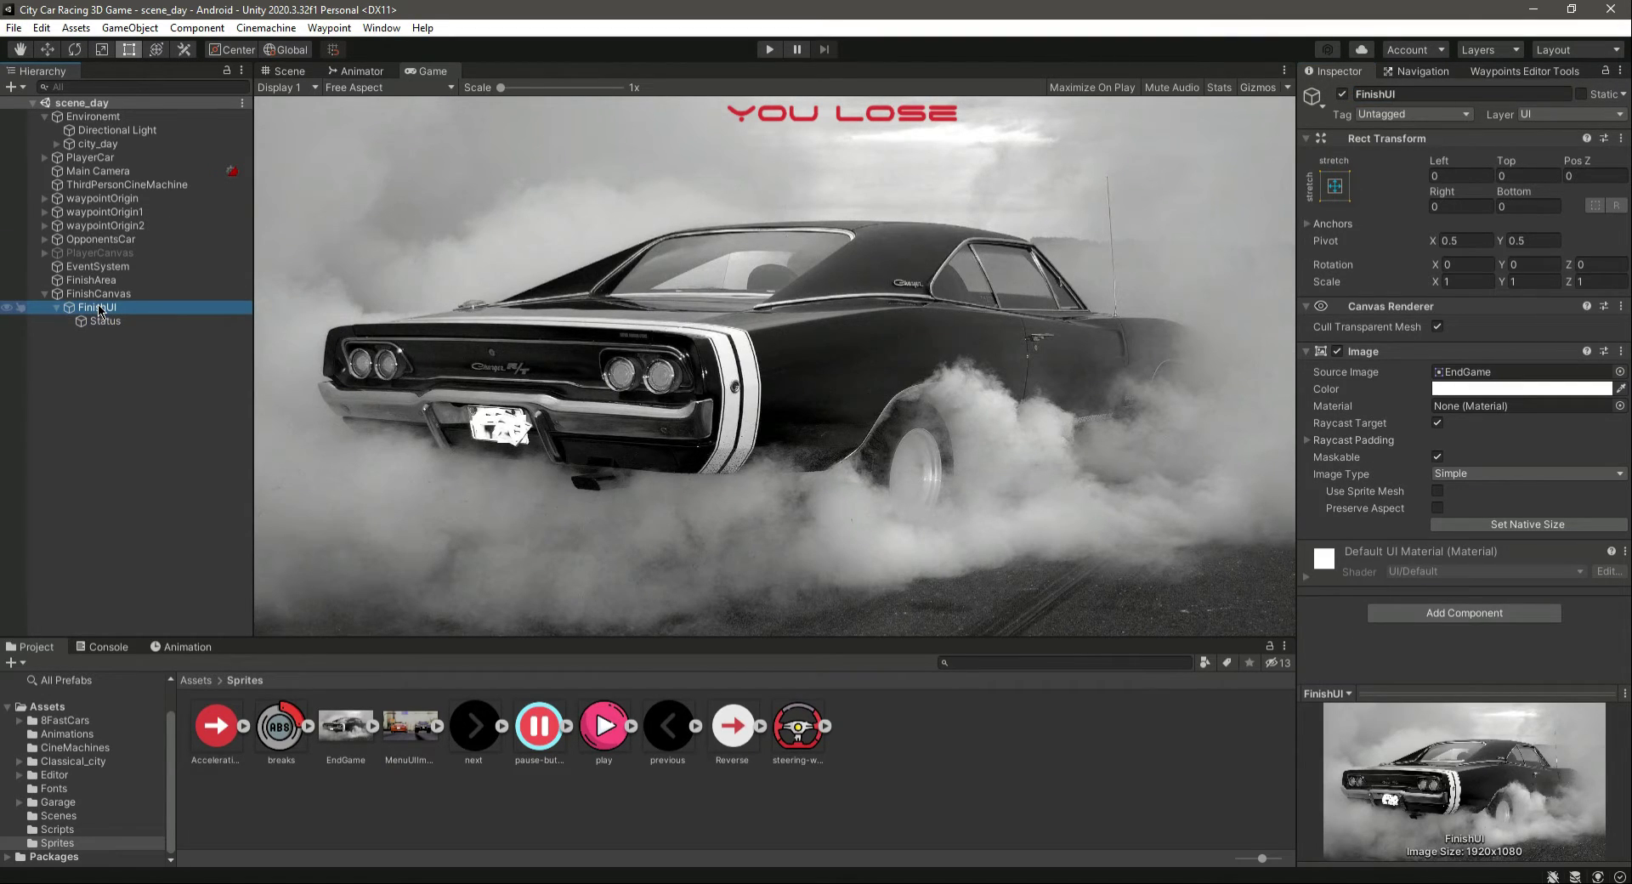
pyautogui.rightClick(100, 310)
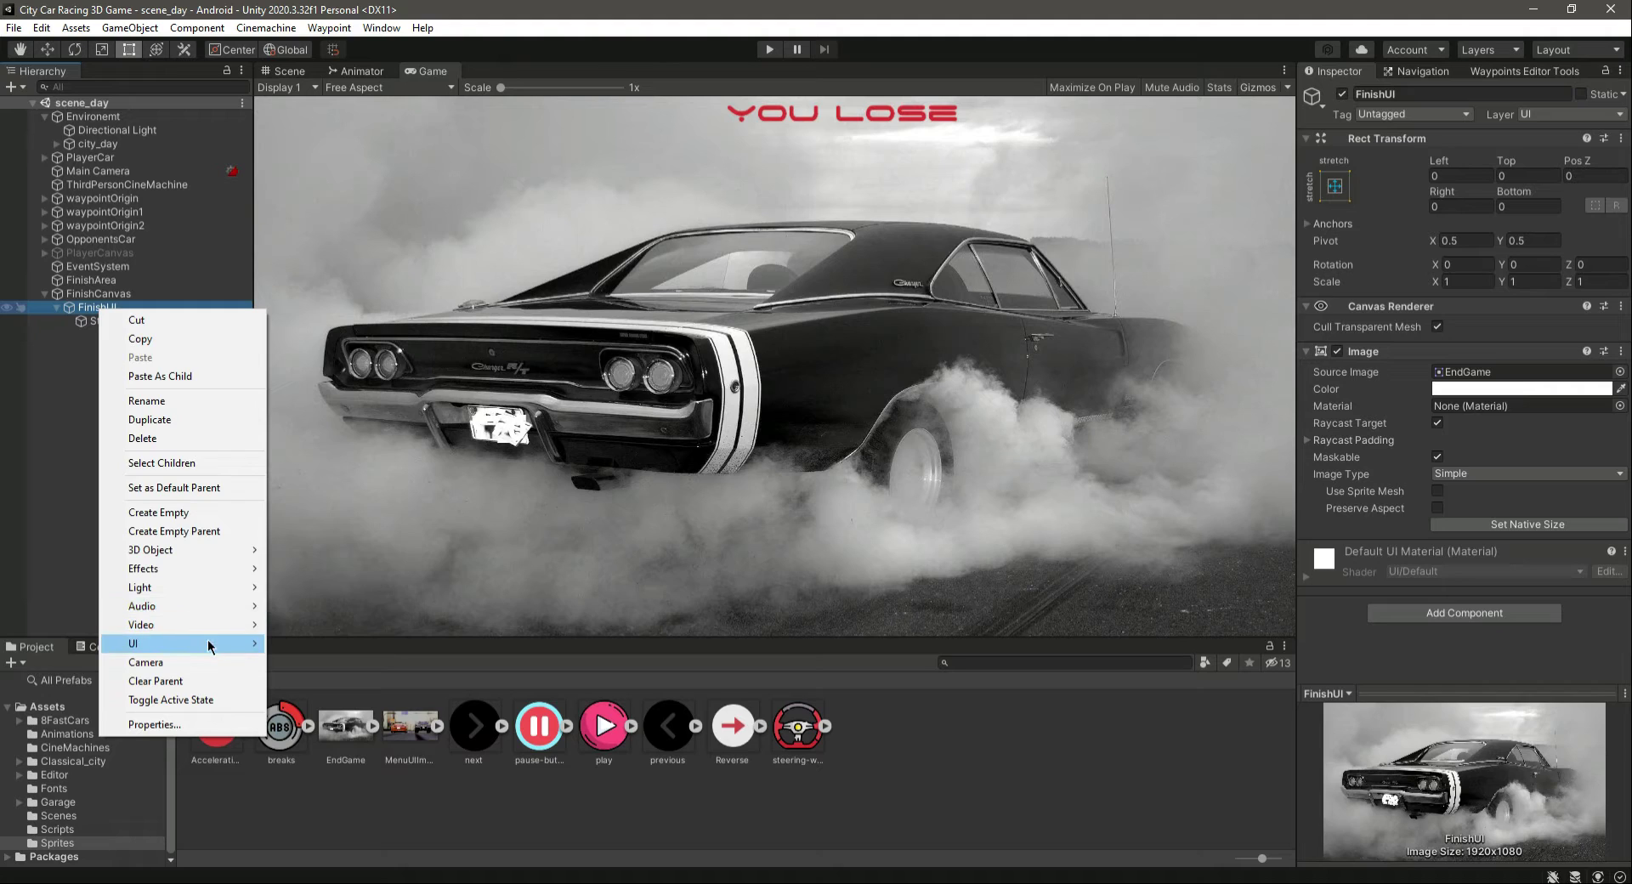
pyautogui.moveTo(204, 643)
pyautogui.click(365, 420)
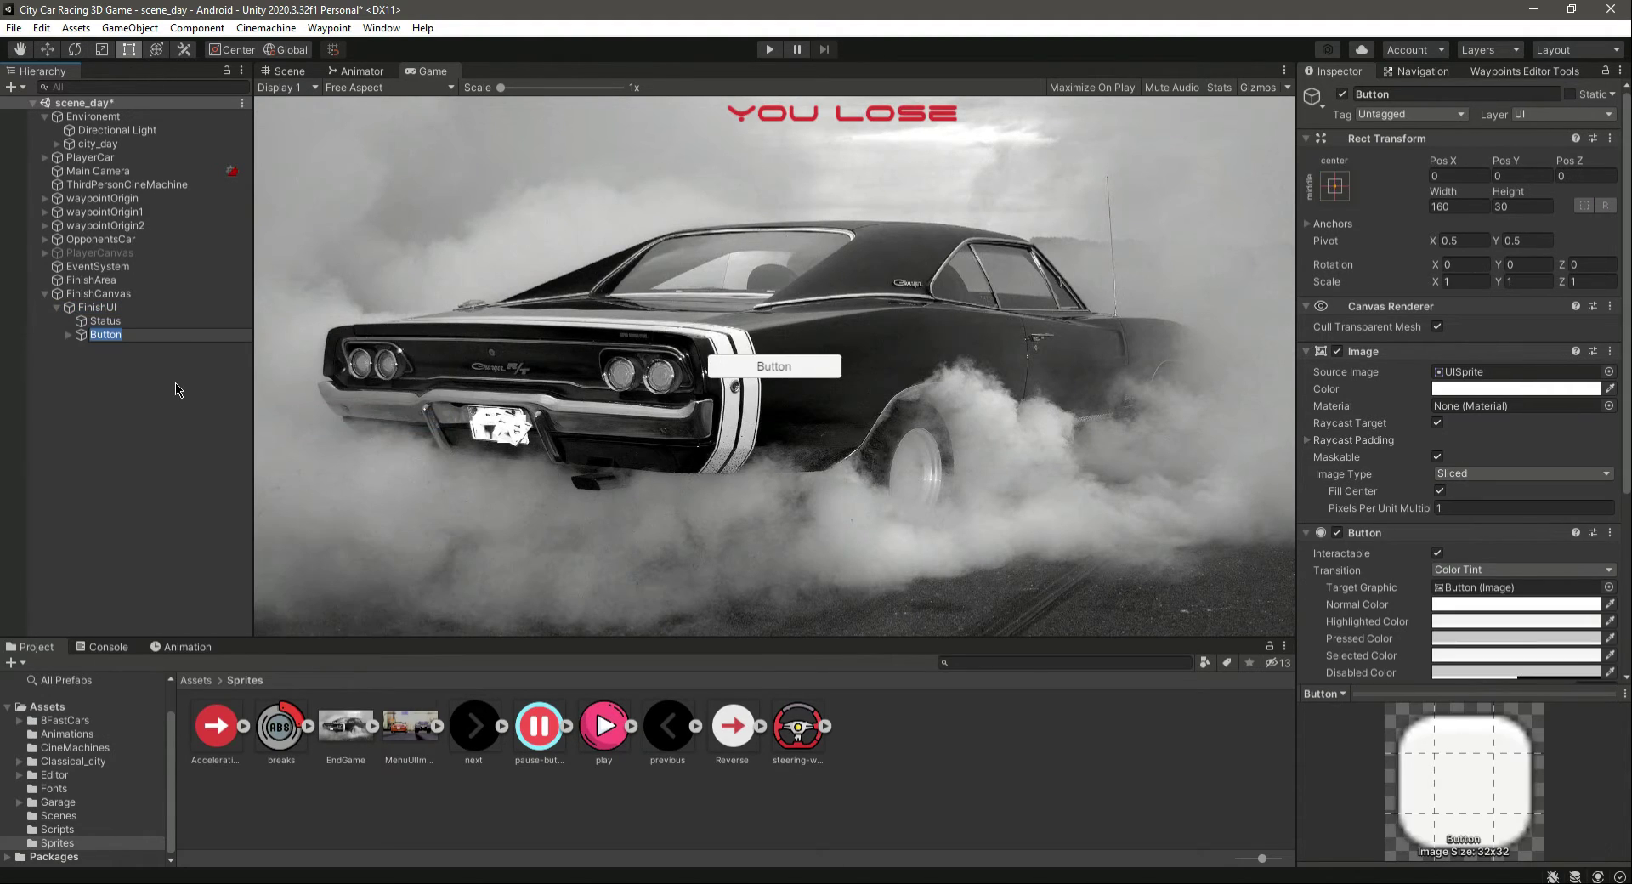
pyautogui.write('Restart')
pyautogui.press('Return')
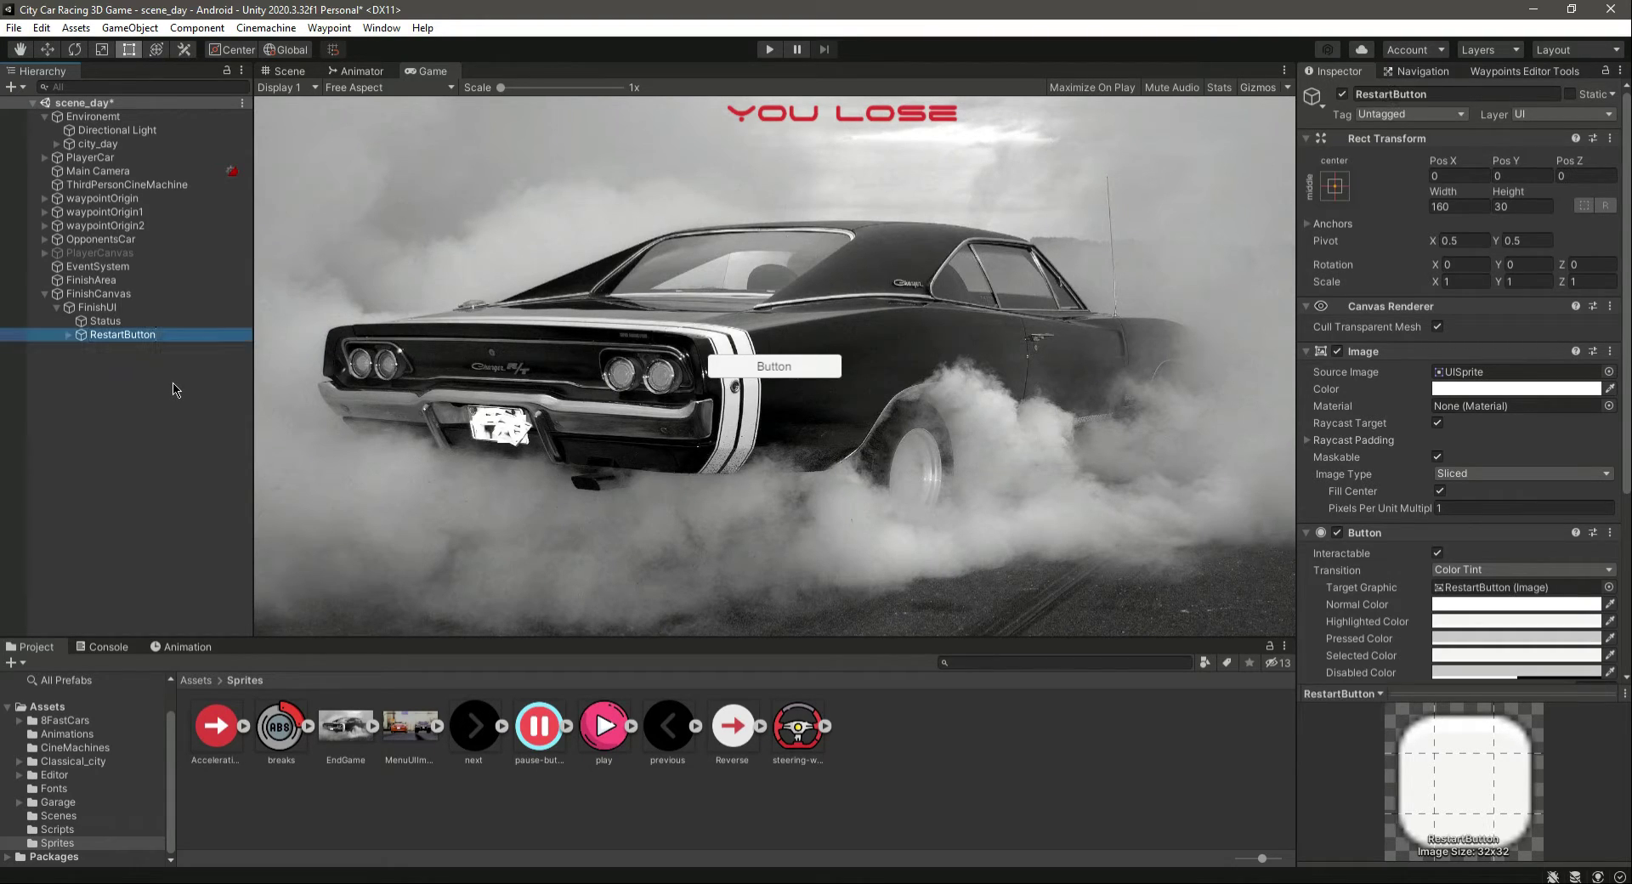
# Step: Apply the middle-center anchor preset to RestartButton, including its position
pyautogui.click(1335, 185)
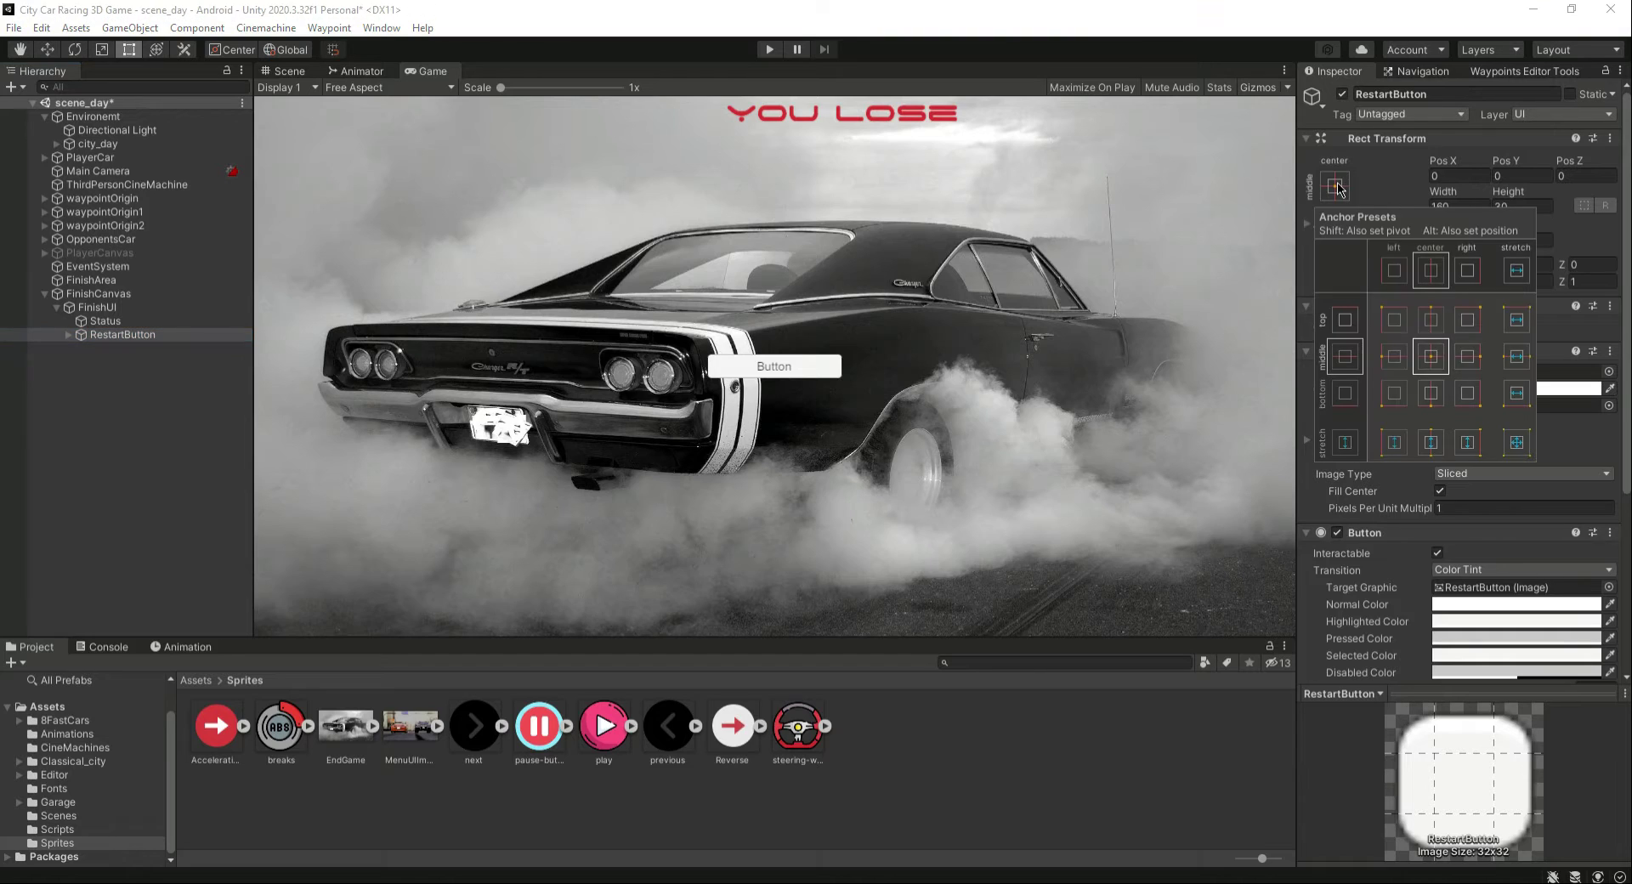
pyautogui.keyDown('alt'); pyautogui.click(1437, 360); pyautogui.keyUp('alt')
pyautogui.click(95, 403)
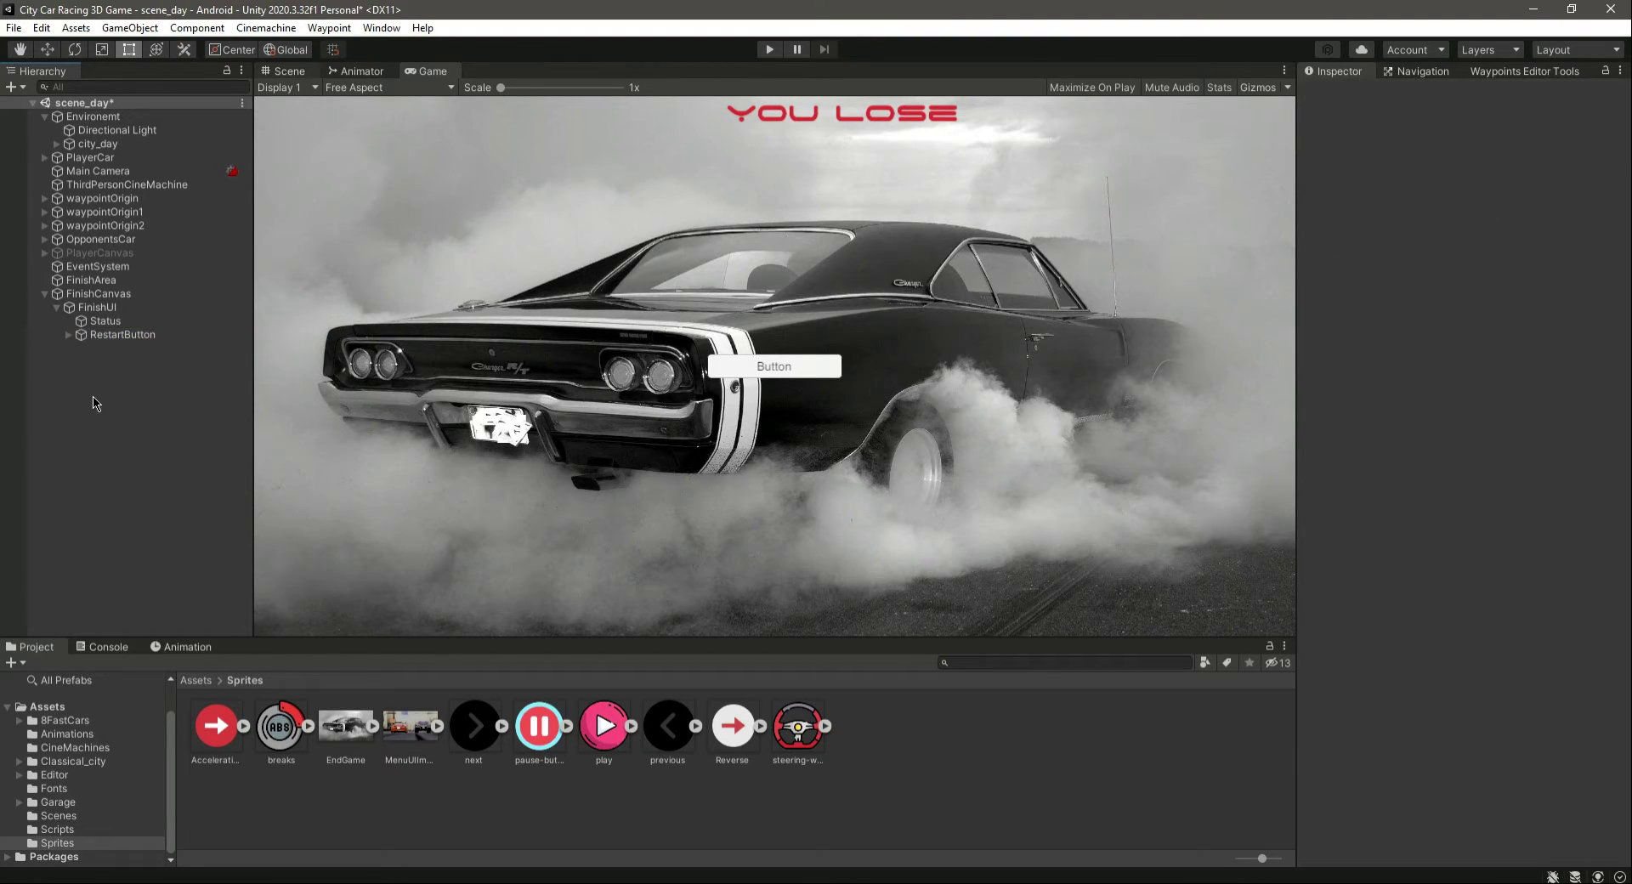
# Step: Move RestartButton horizontally to the right in the scene, to a Pos X of about 84.4
pyautogui.click(294, 69)
pyautogui.scroll(-6, 610, 311)
pyautogui.moveTo(643, 503); pyautogui.dragTo(700, 264, button='middle')
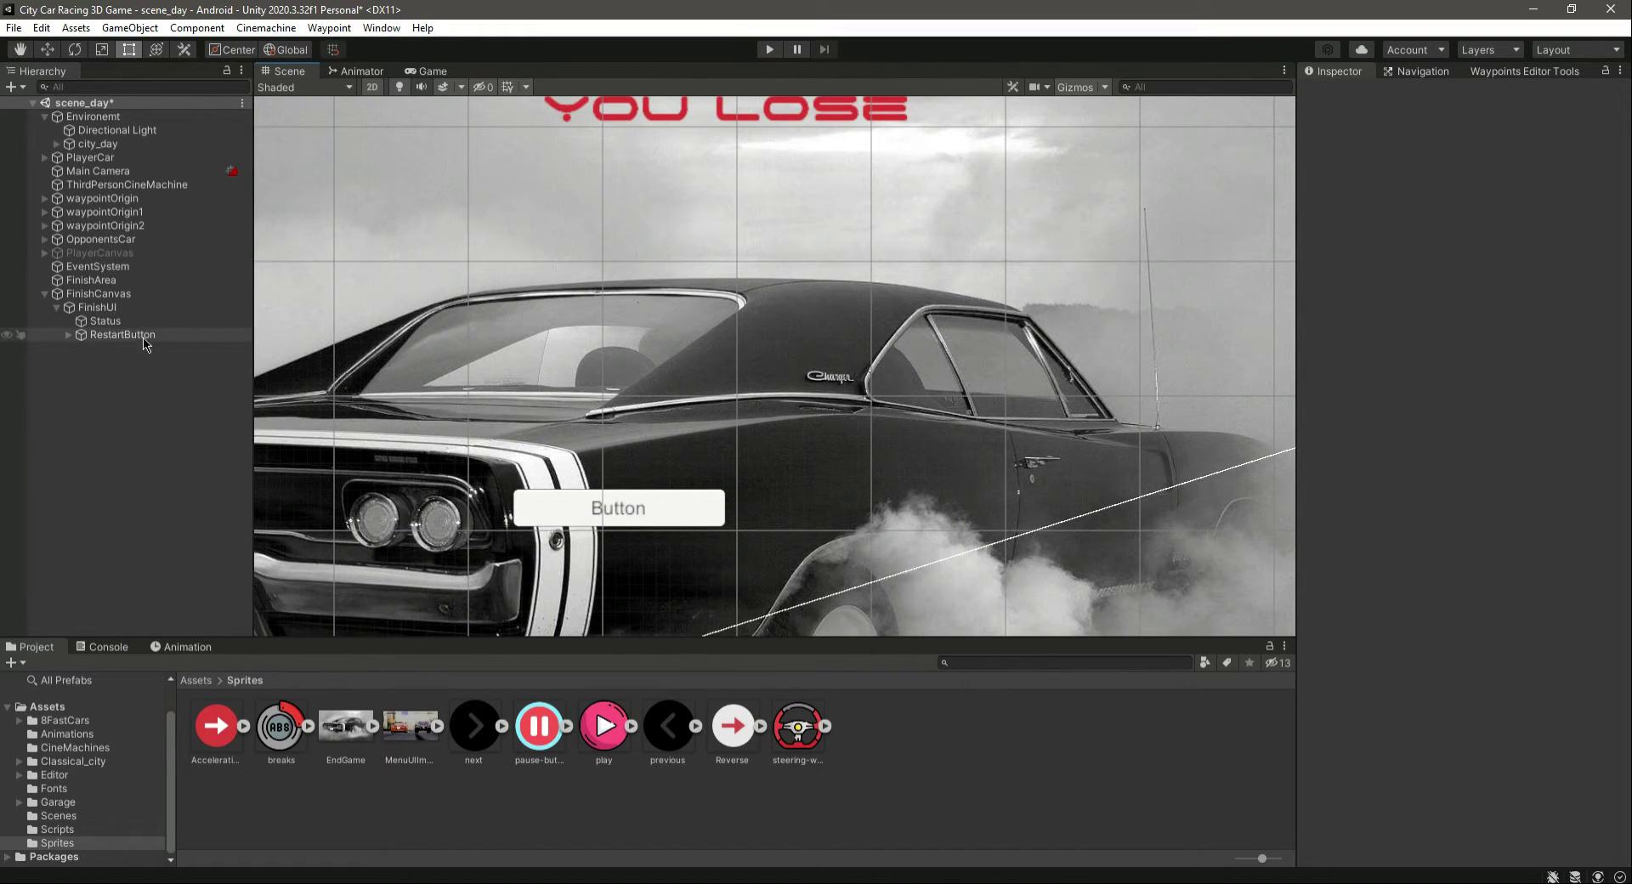
pyautogui.click(144, 337)
pyautogui.press('w')
pyautogui.moveTo(676, 515); pyautogui.dragTo(802, 512)
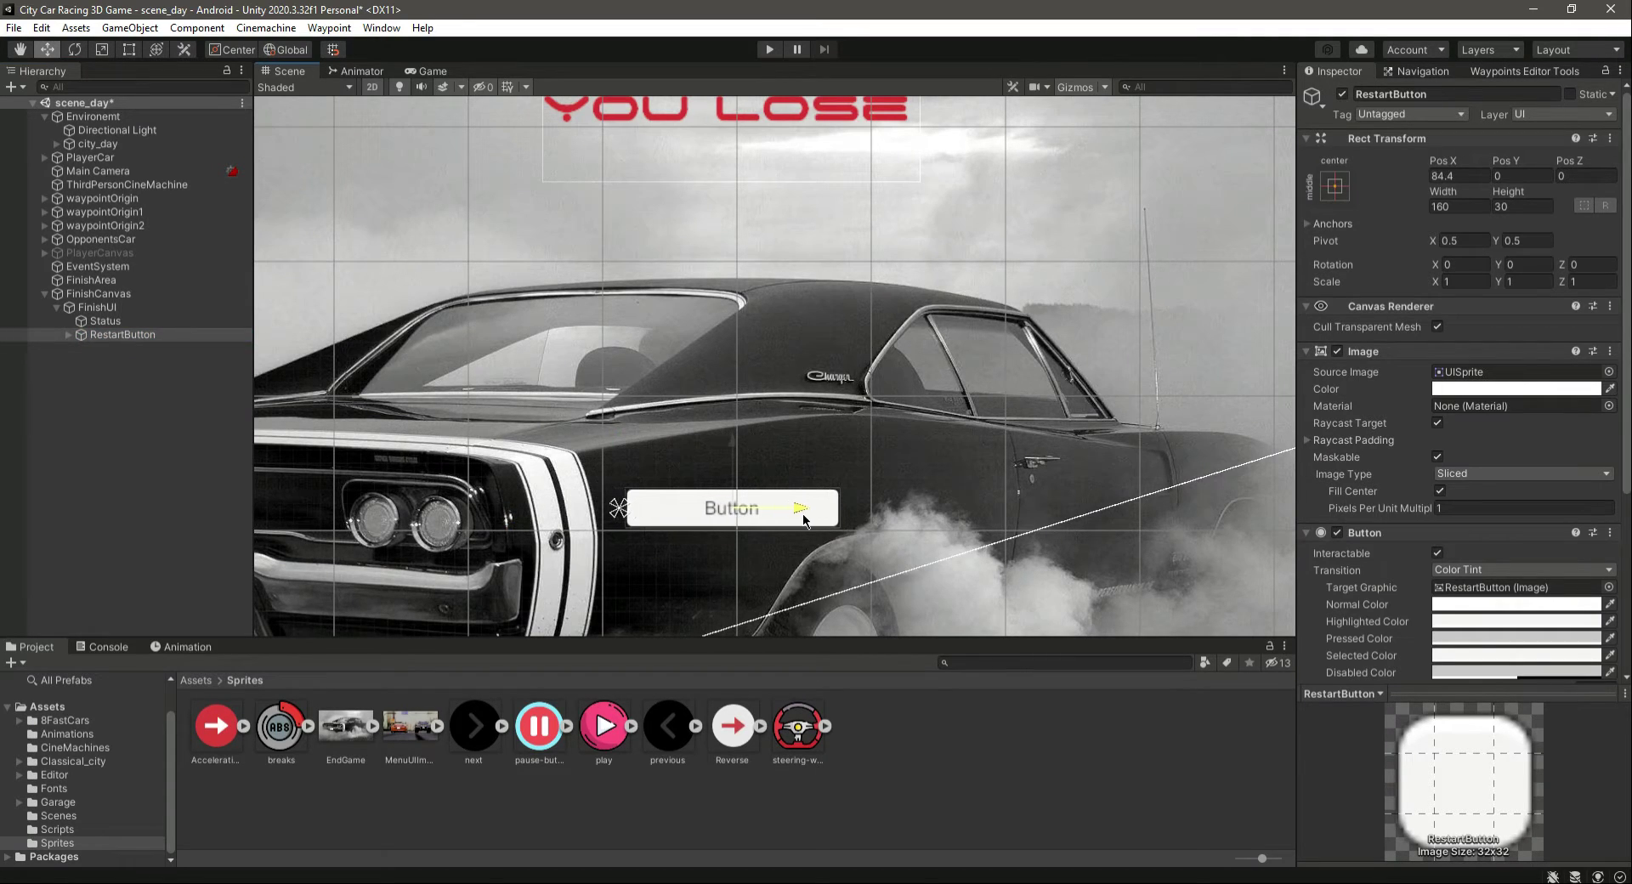
pyautogui.click(128, 365)
# Step: Preview RestartButton's placement in a maximized game view, and restore the normal layout
pyautogui.click(435, 73)
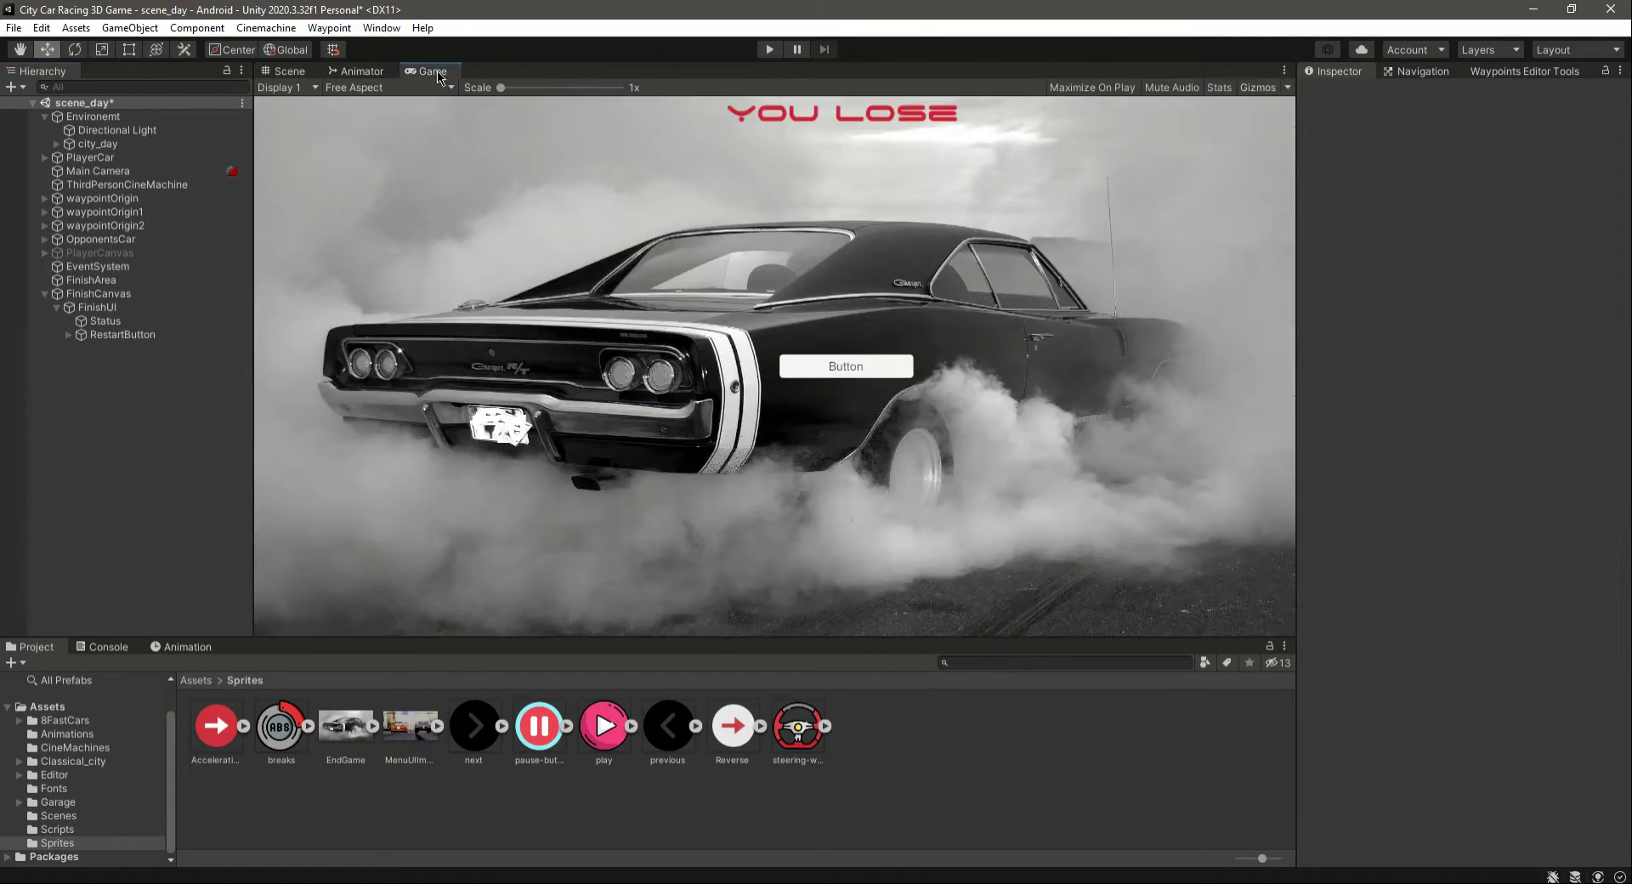
pyautogui.click(1287, 68)
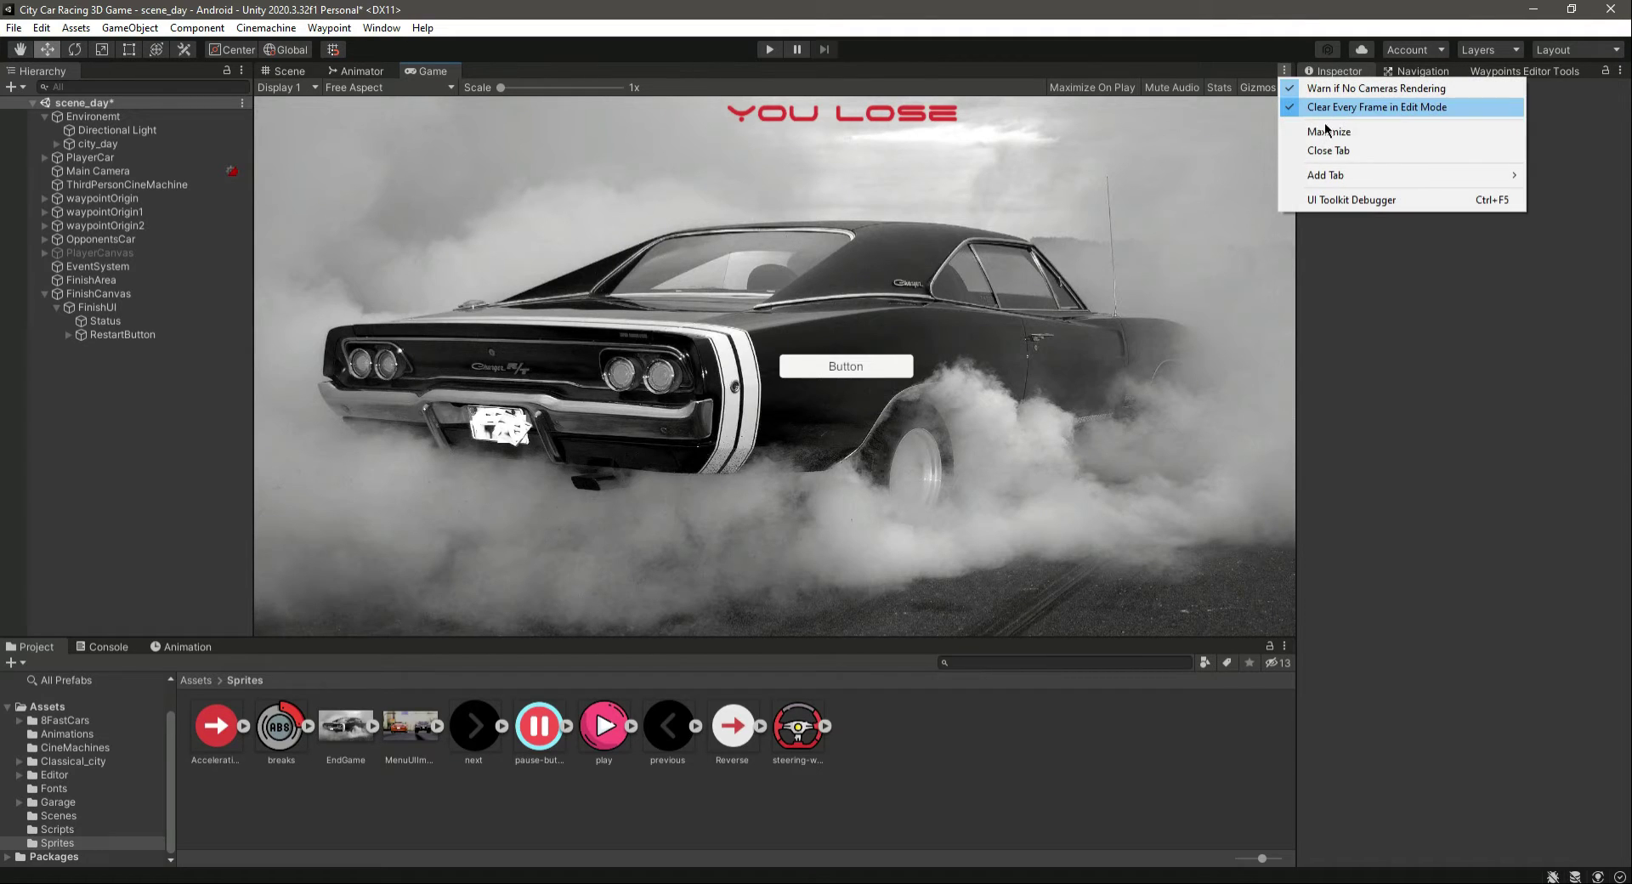
pyautogui.click(1326, 132)
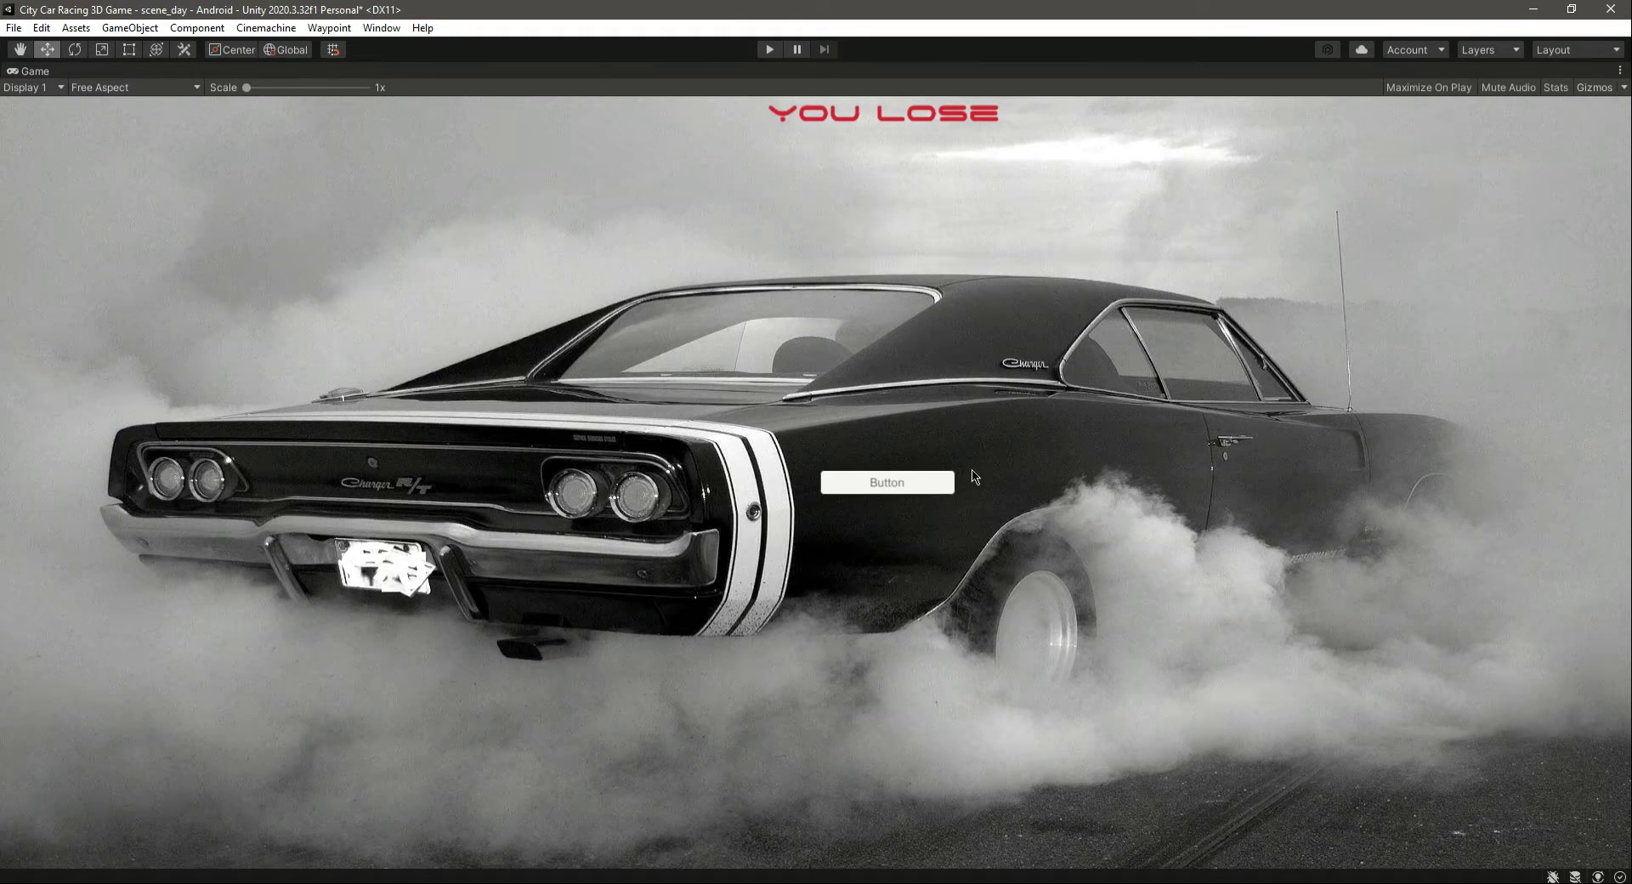
pyautogui.click(1620, 71)
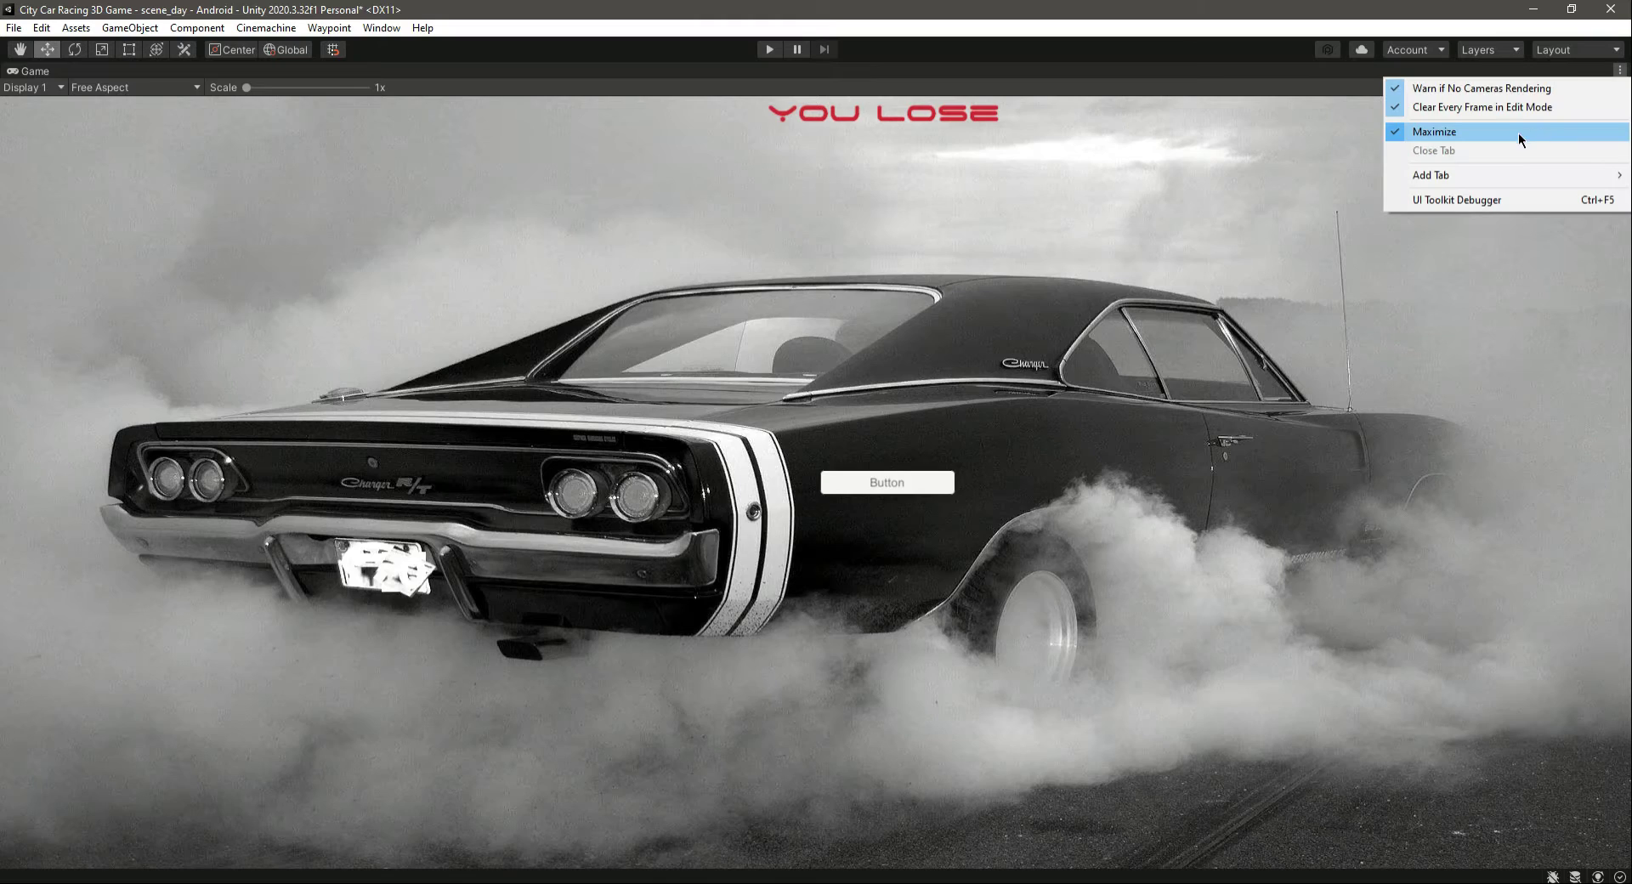
pyautogui.click(1433, 133)
# Step: Change the label of RestartButton's child Text to Restart
pyautogui.click(69, 335)
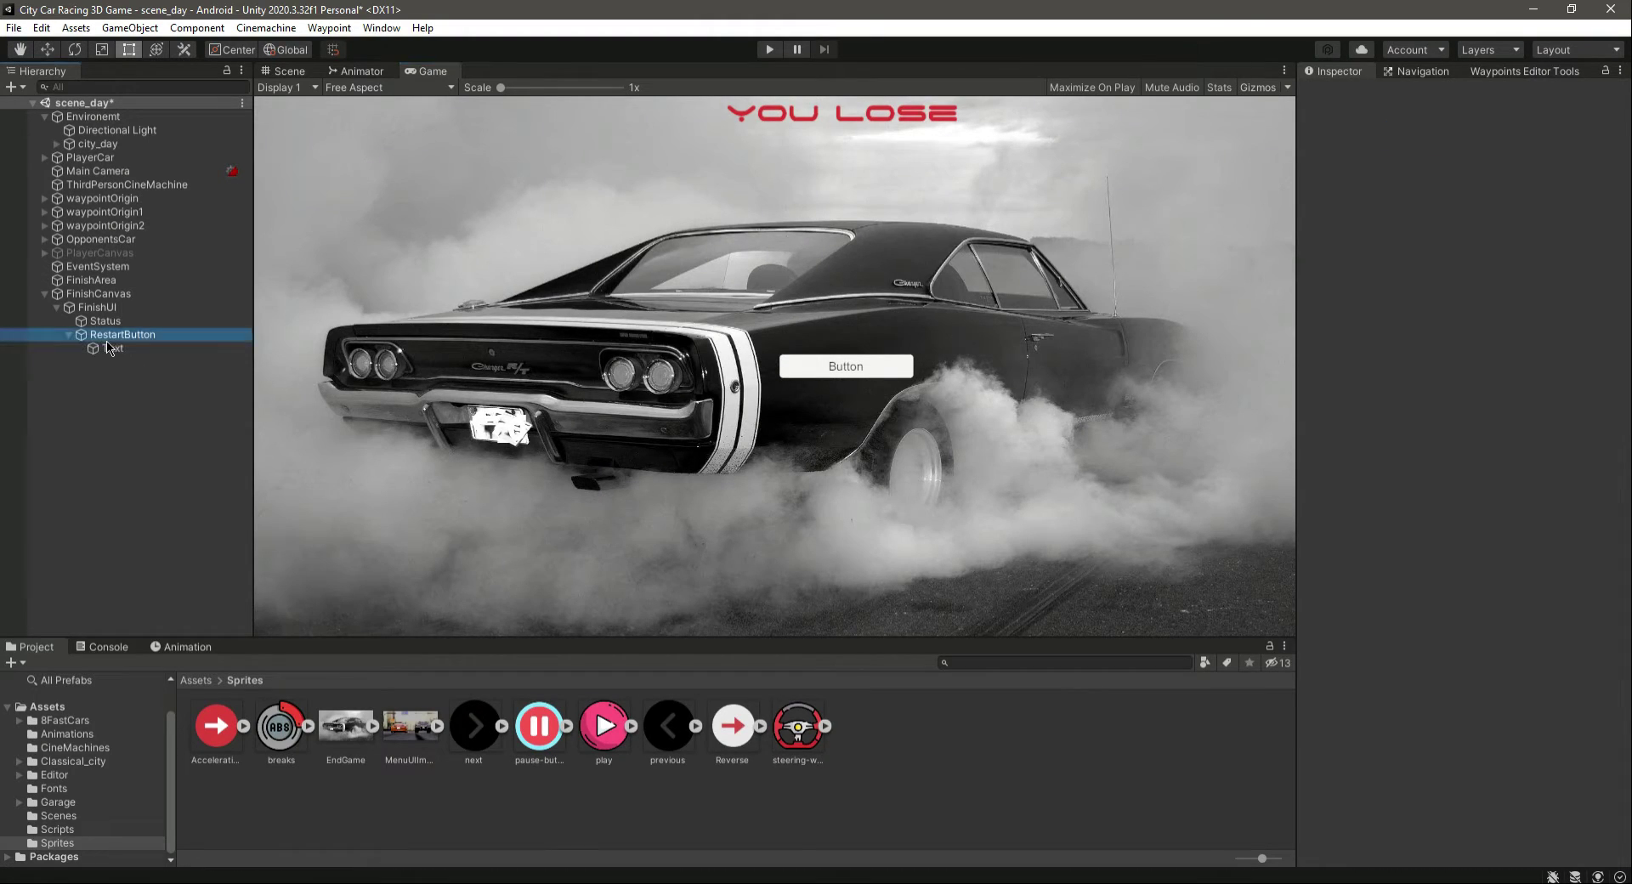
pyautogui.click(112, 348)
pyautogui.click(1375, 403)
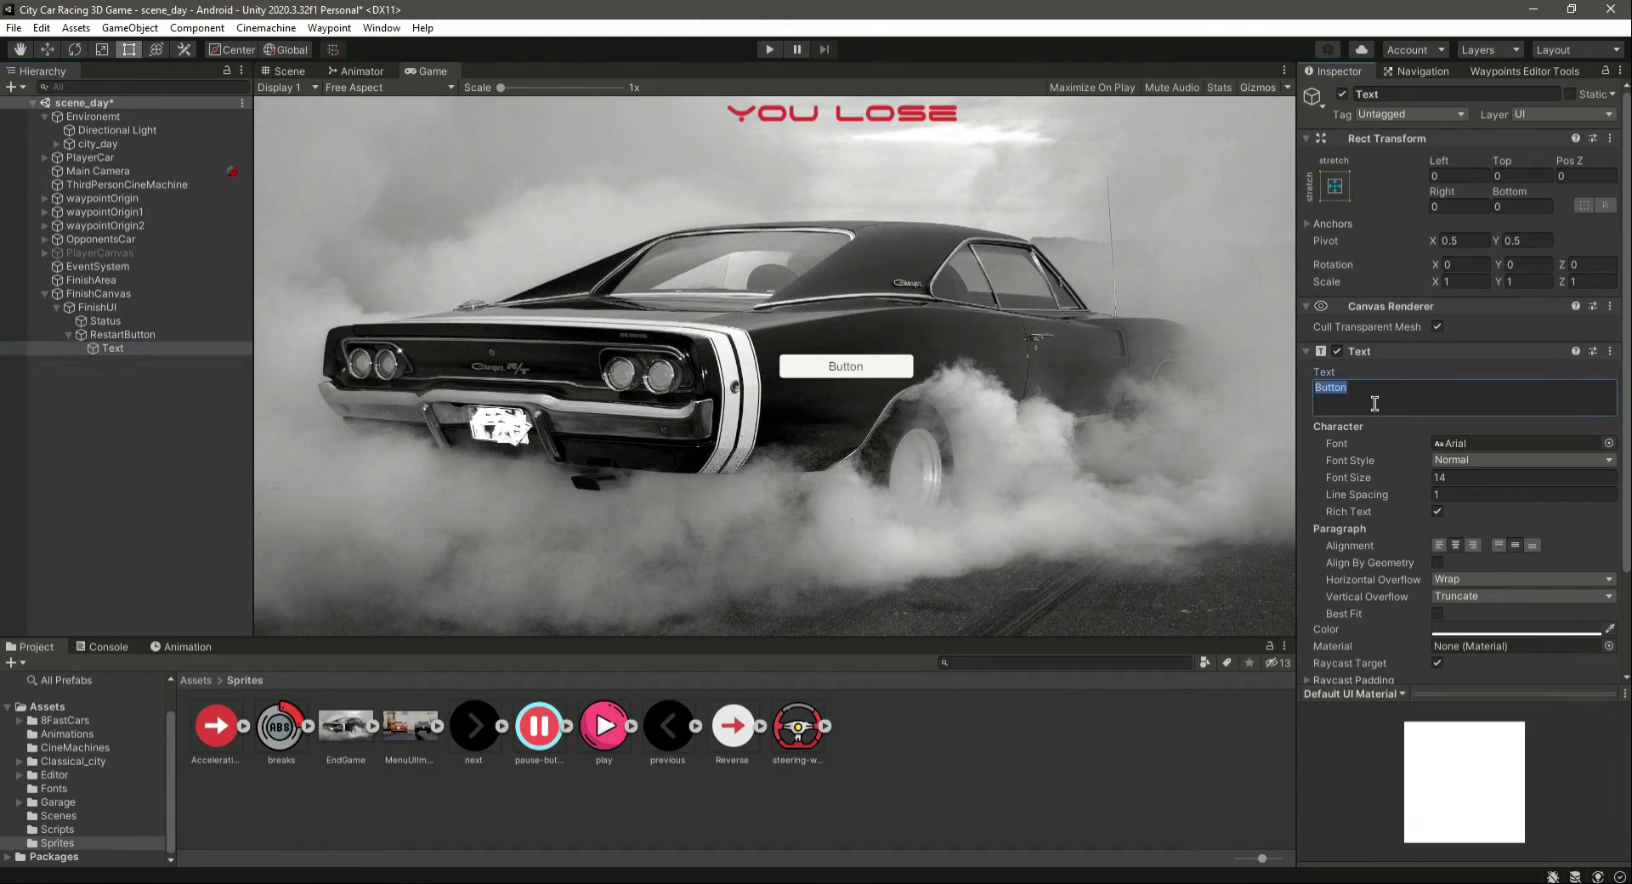
pyautogui.write('Restart')
pyautogui.click(126, 383)
# Step: Format the Restart label with the space age font, size 40 and Bold style
pyautogui.click(122, 334)
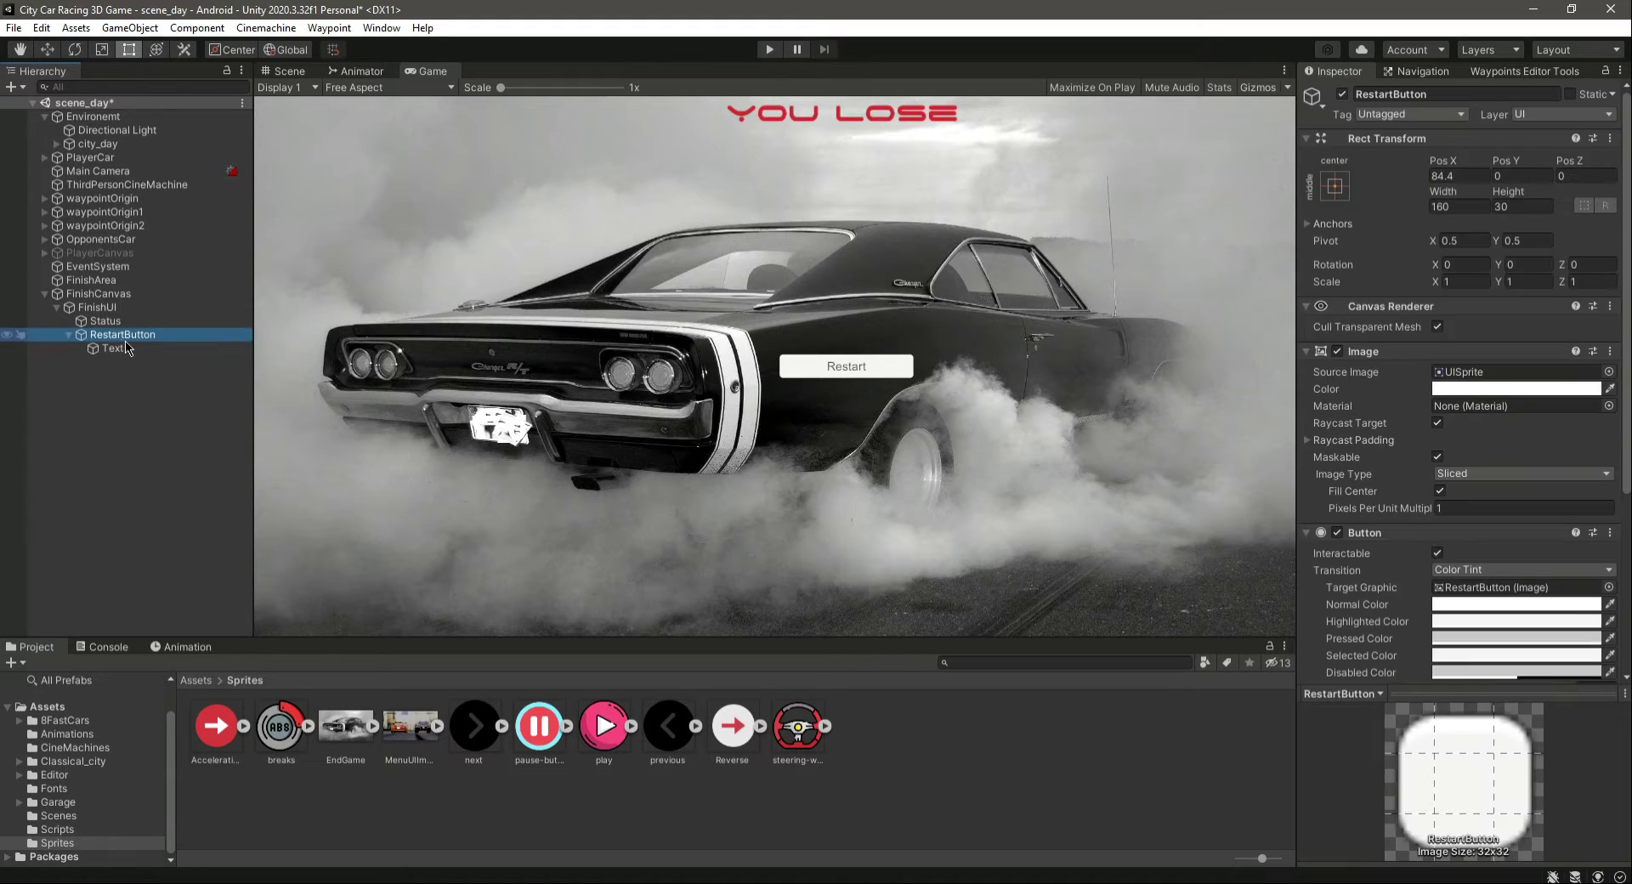
pyautogui.click(112, 348)
pyautogui.click(1608, 442)
pyautogui.doubleClick(413, 455)
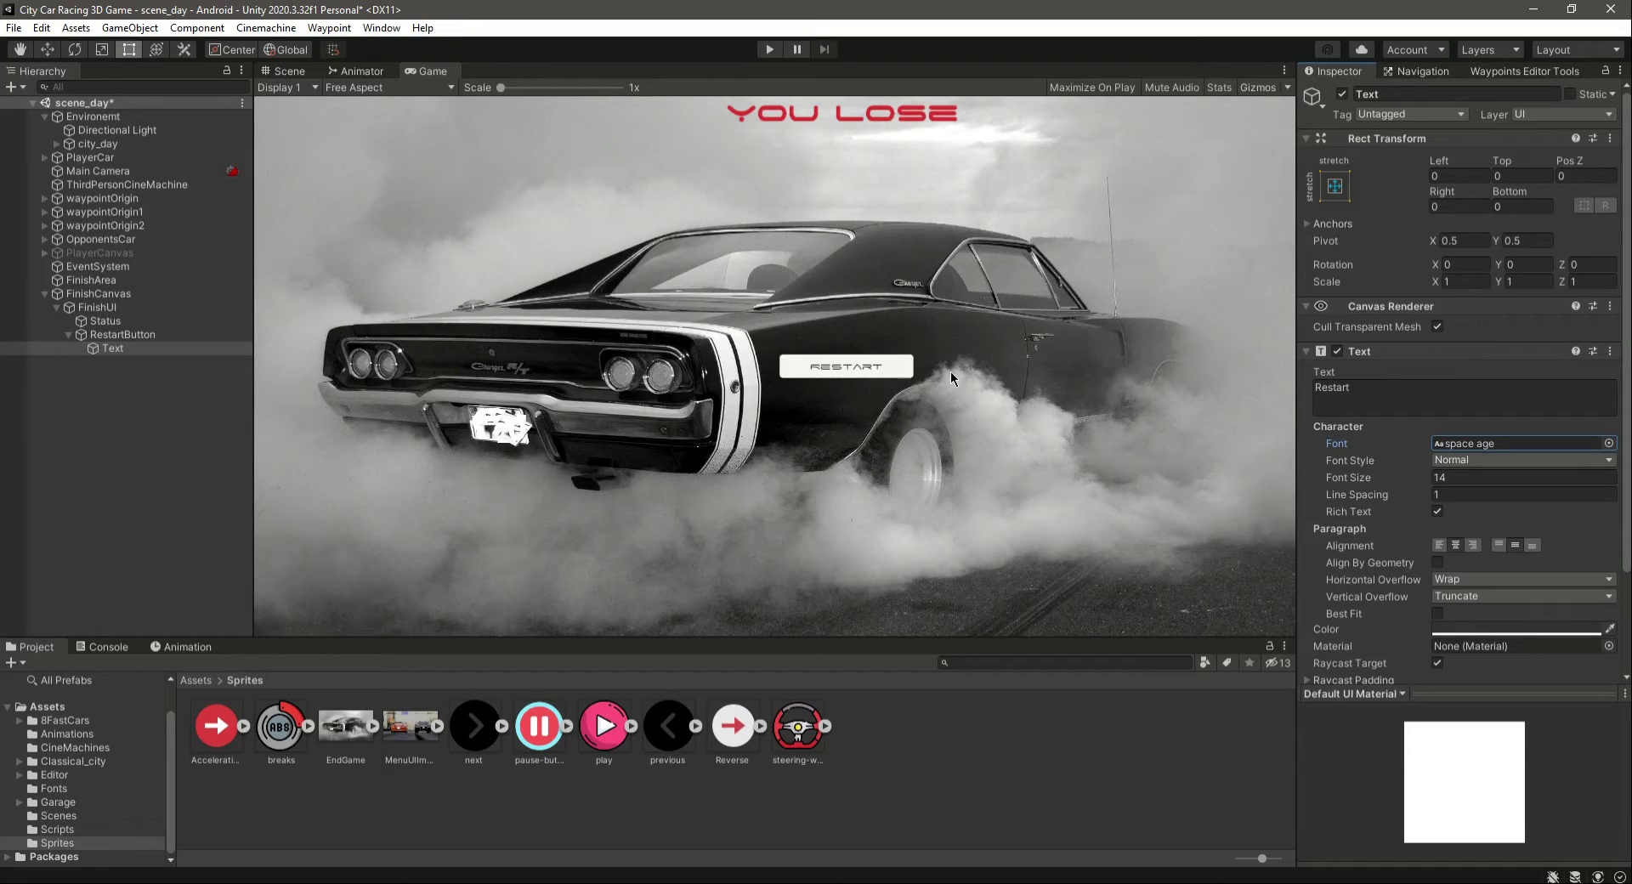
pyautogui.click(1501, 475)
pyautogui.write('4')
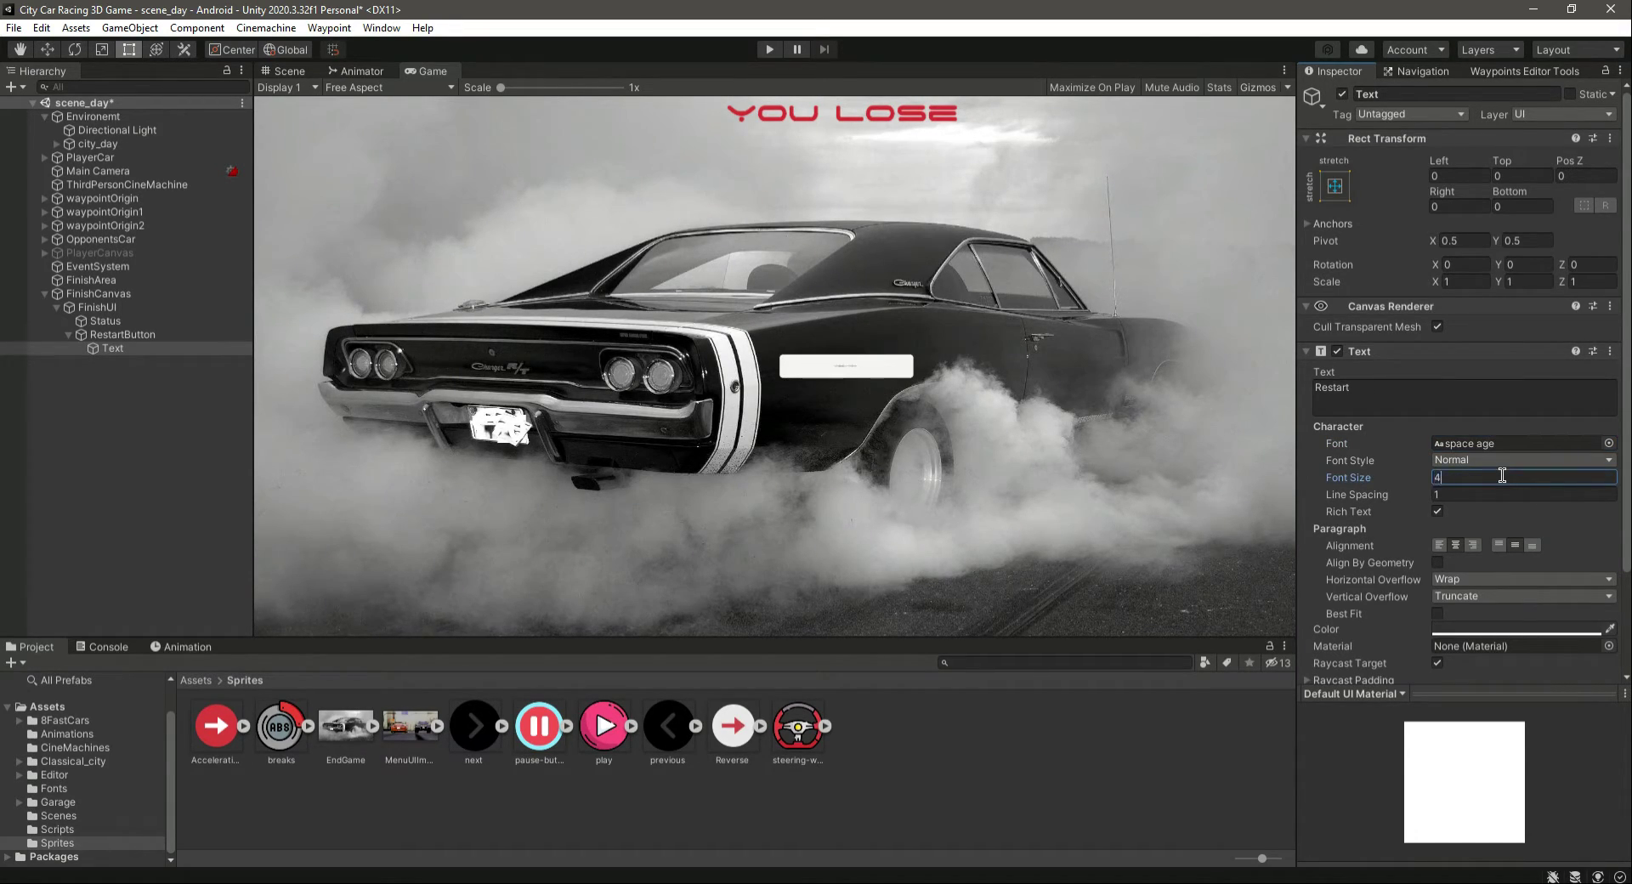
pyautogui.write('0')
pyautogui.click(1491, 460)
pyautogui.click(1498, 497)
# Step: Make RestartButton's image fully transparent by setting its color alpha to 0
pyautogui.click(106, 335)
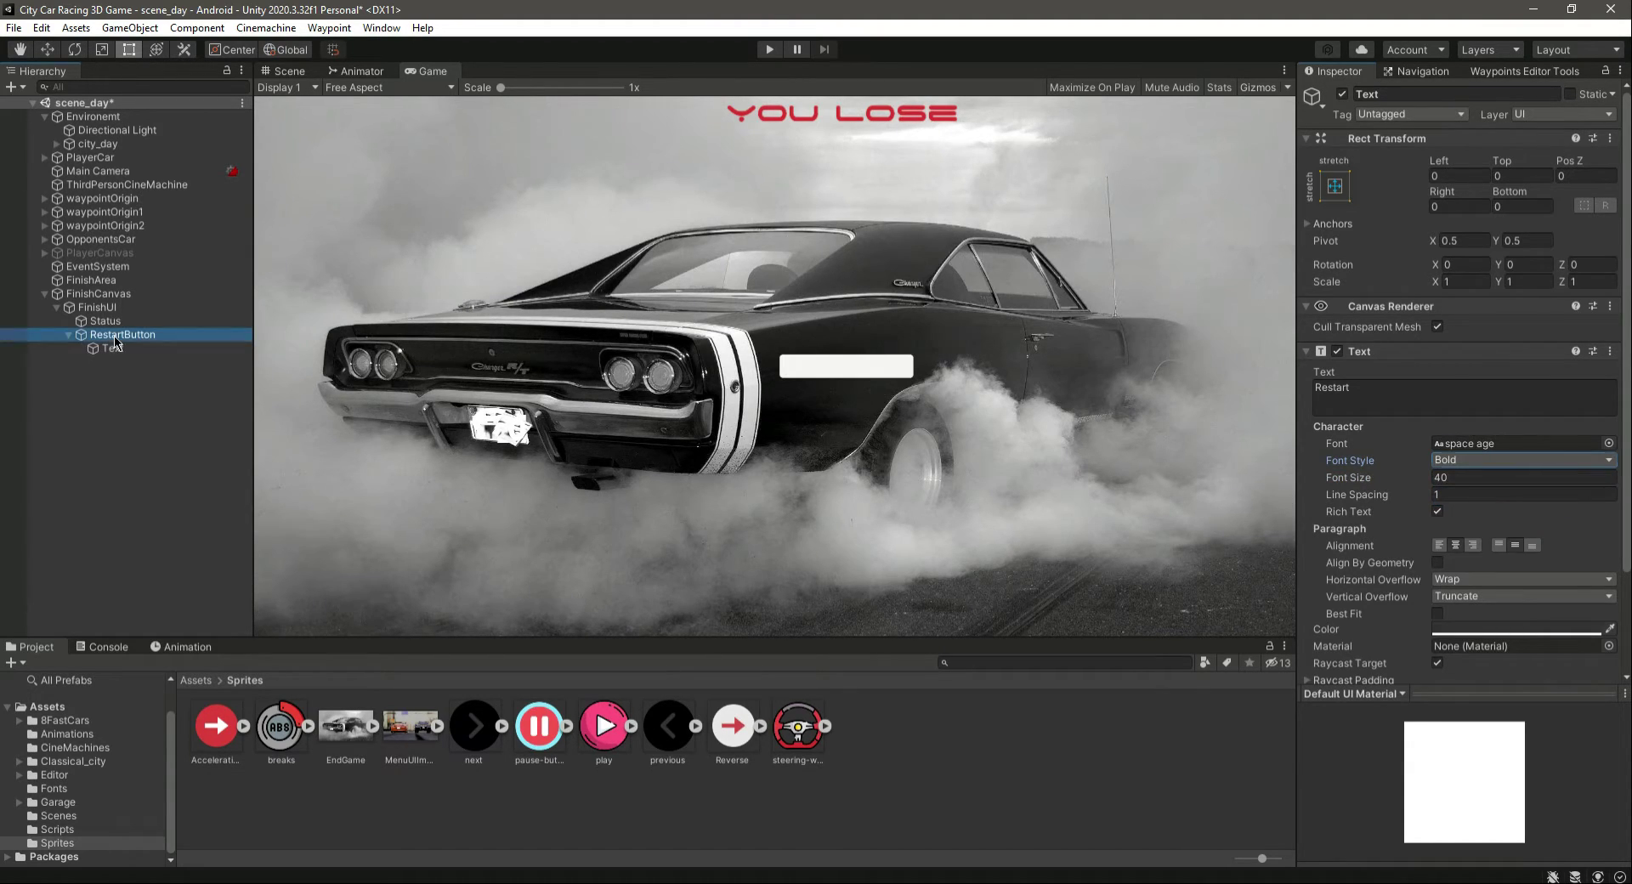
pyautogui.click(1460, 389)
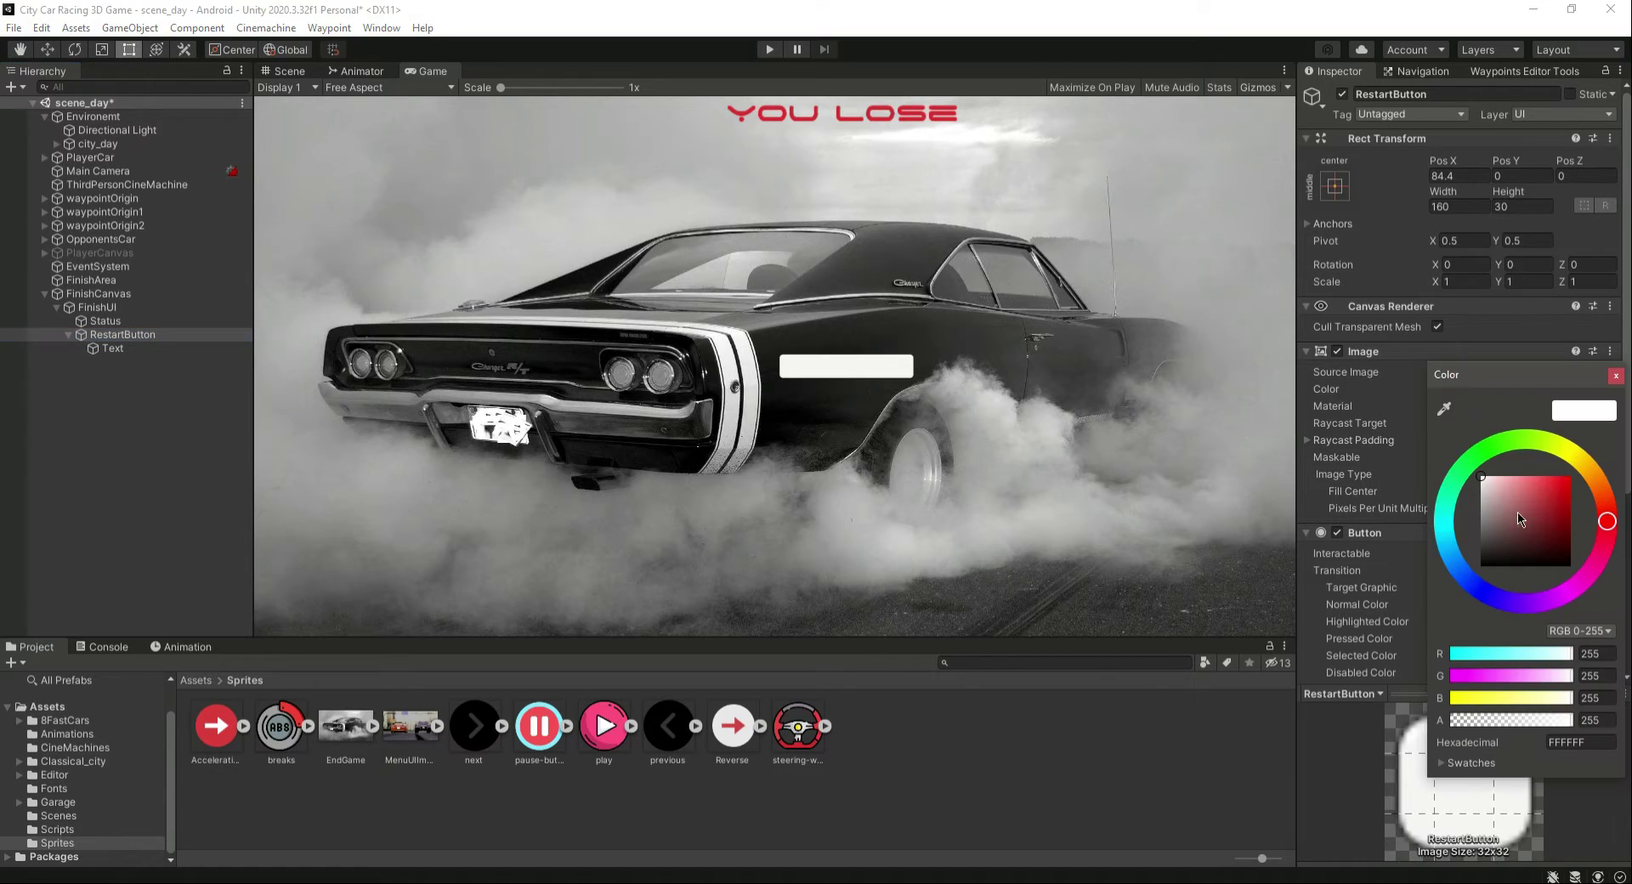
pyautogui.moveTo(1518, 722); pyautogui.dragTo(1434, 731)
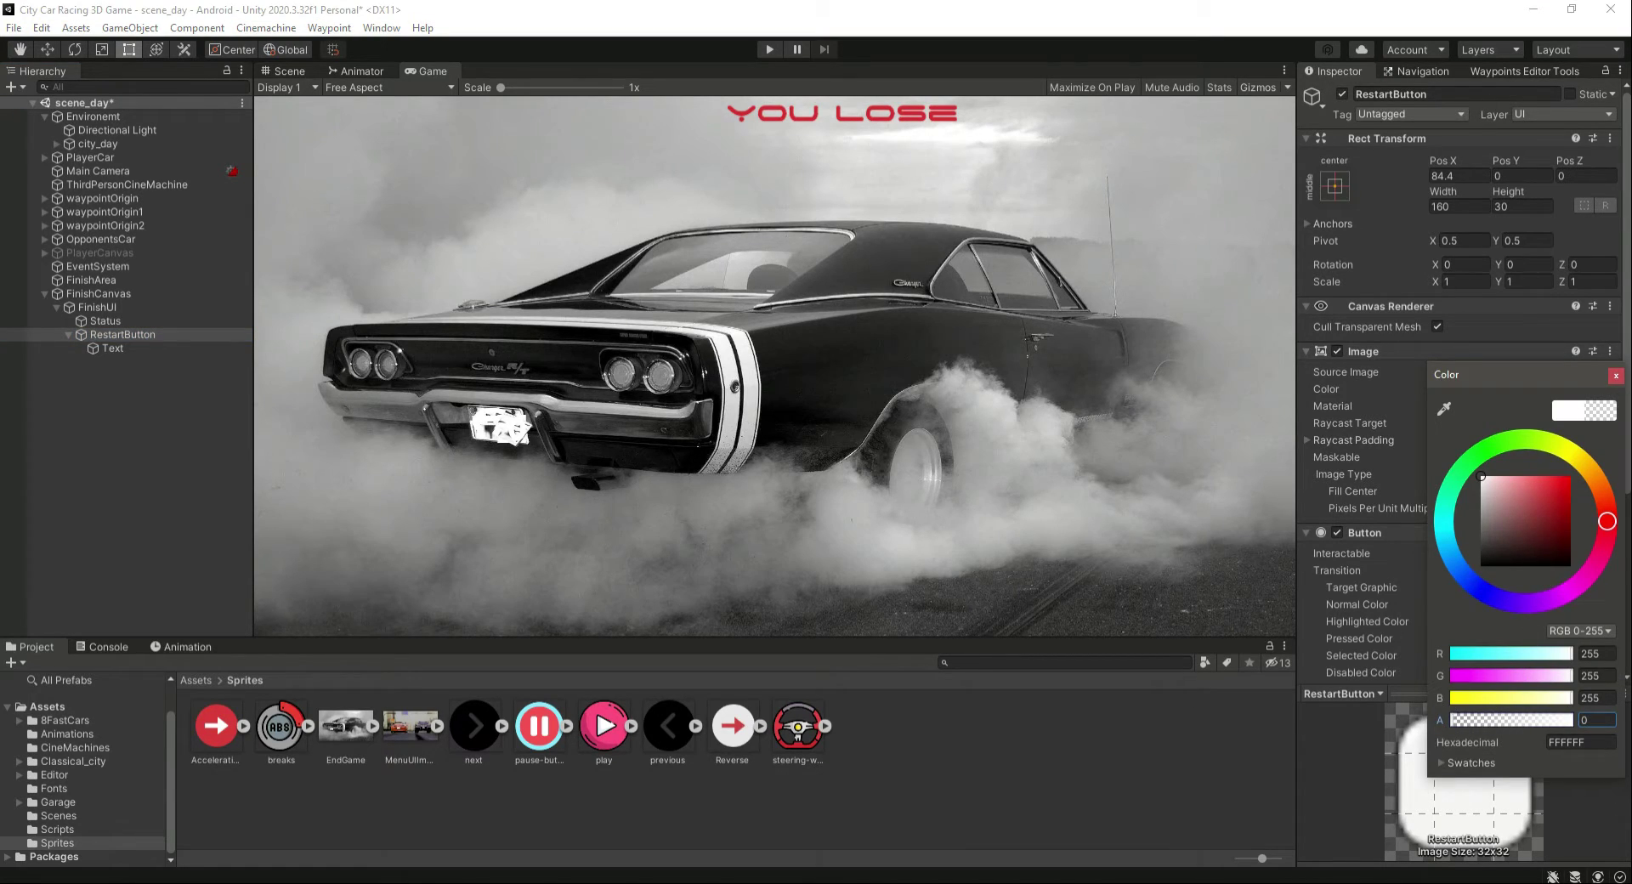
pyautogui.click(1614, 376)
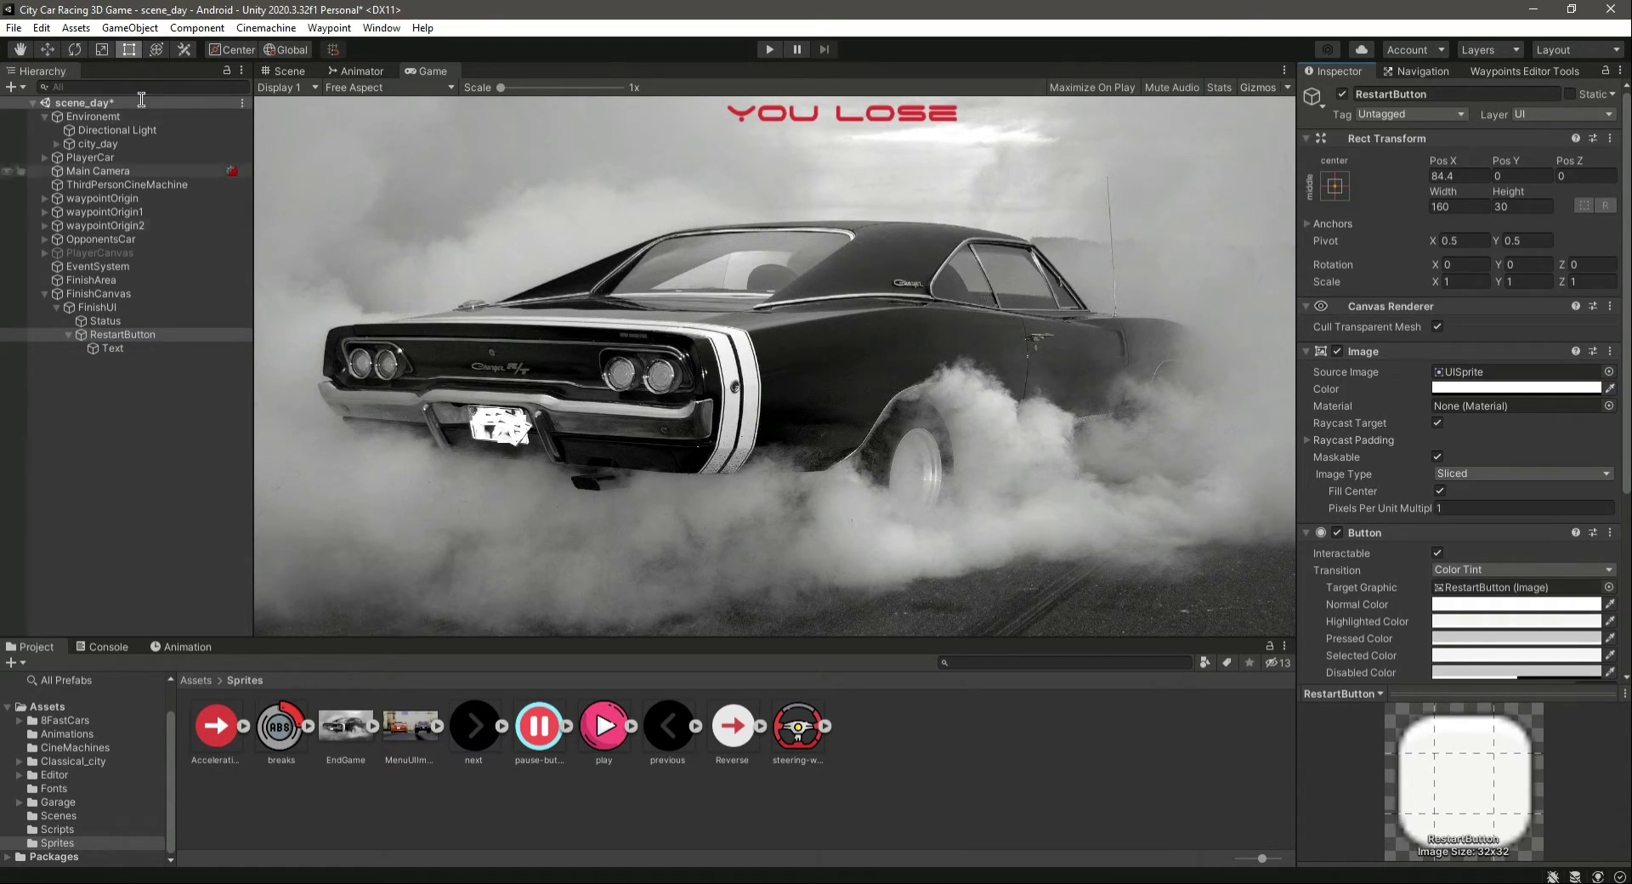
# Step: Enlarge RestartButton in the scene to about 199 wide and 38 high
pyautogui.click(69, 336)
pyautogui.click(107, 418)
pyautogui.click(129, 336)
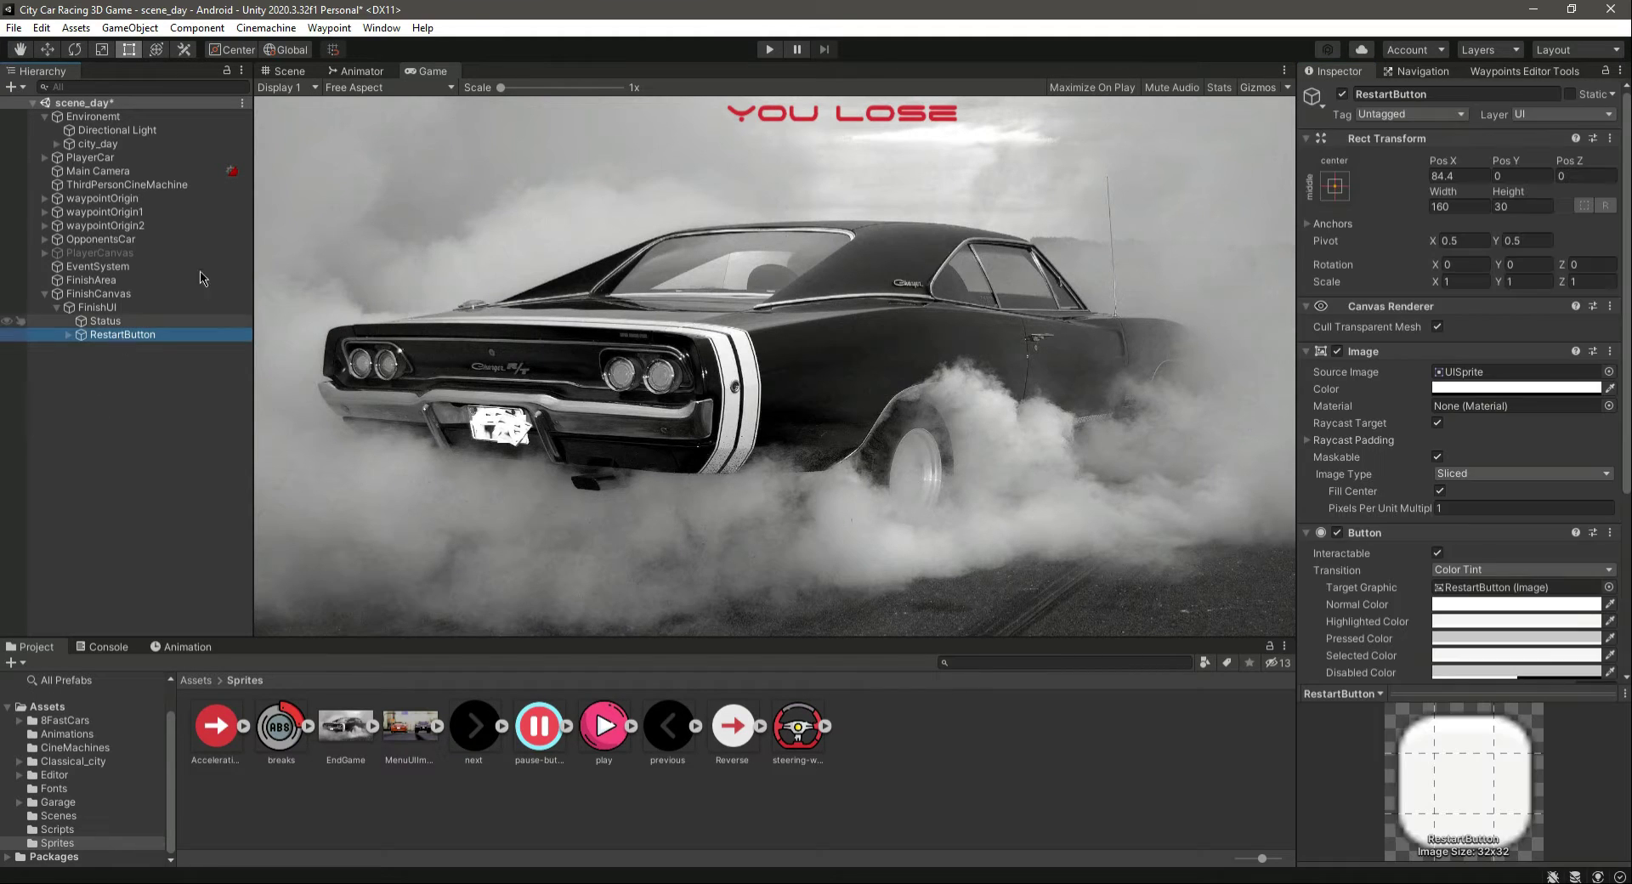
pyautogui.click(277, 71)
pyautogui.moveTo(754, 418); pyautogui.dragTo(817, 206, button='middle')
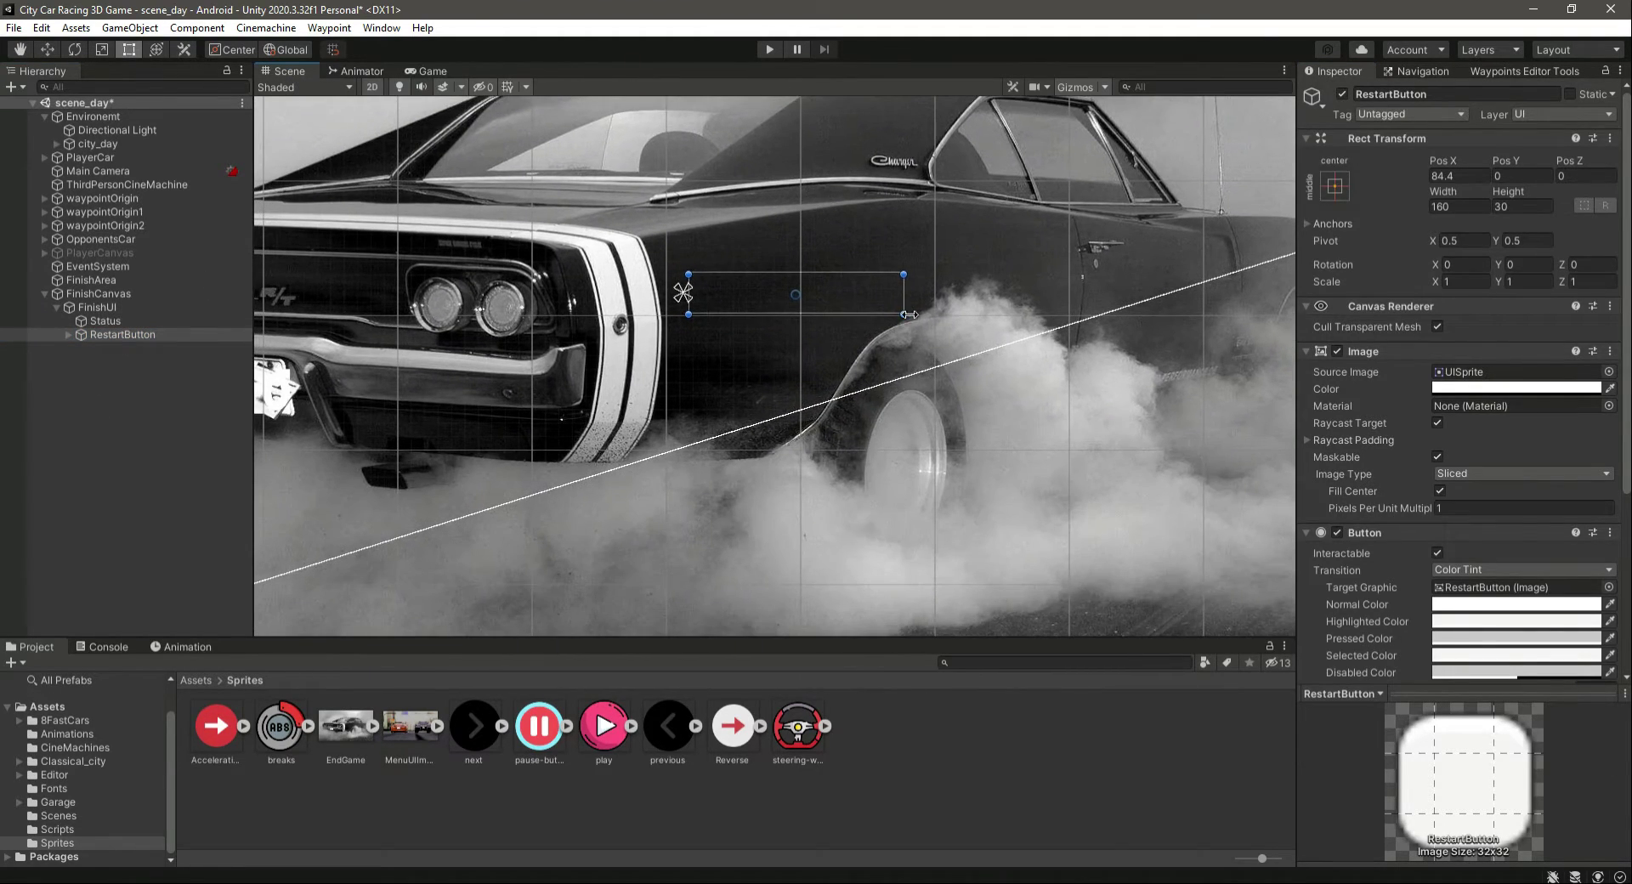
pyautogui.moveTo(906, 306); pyautogui.dragTo(934, 307)
pyautogui.moveTo(683, 292); pyautogui.dragTo(664, 294)
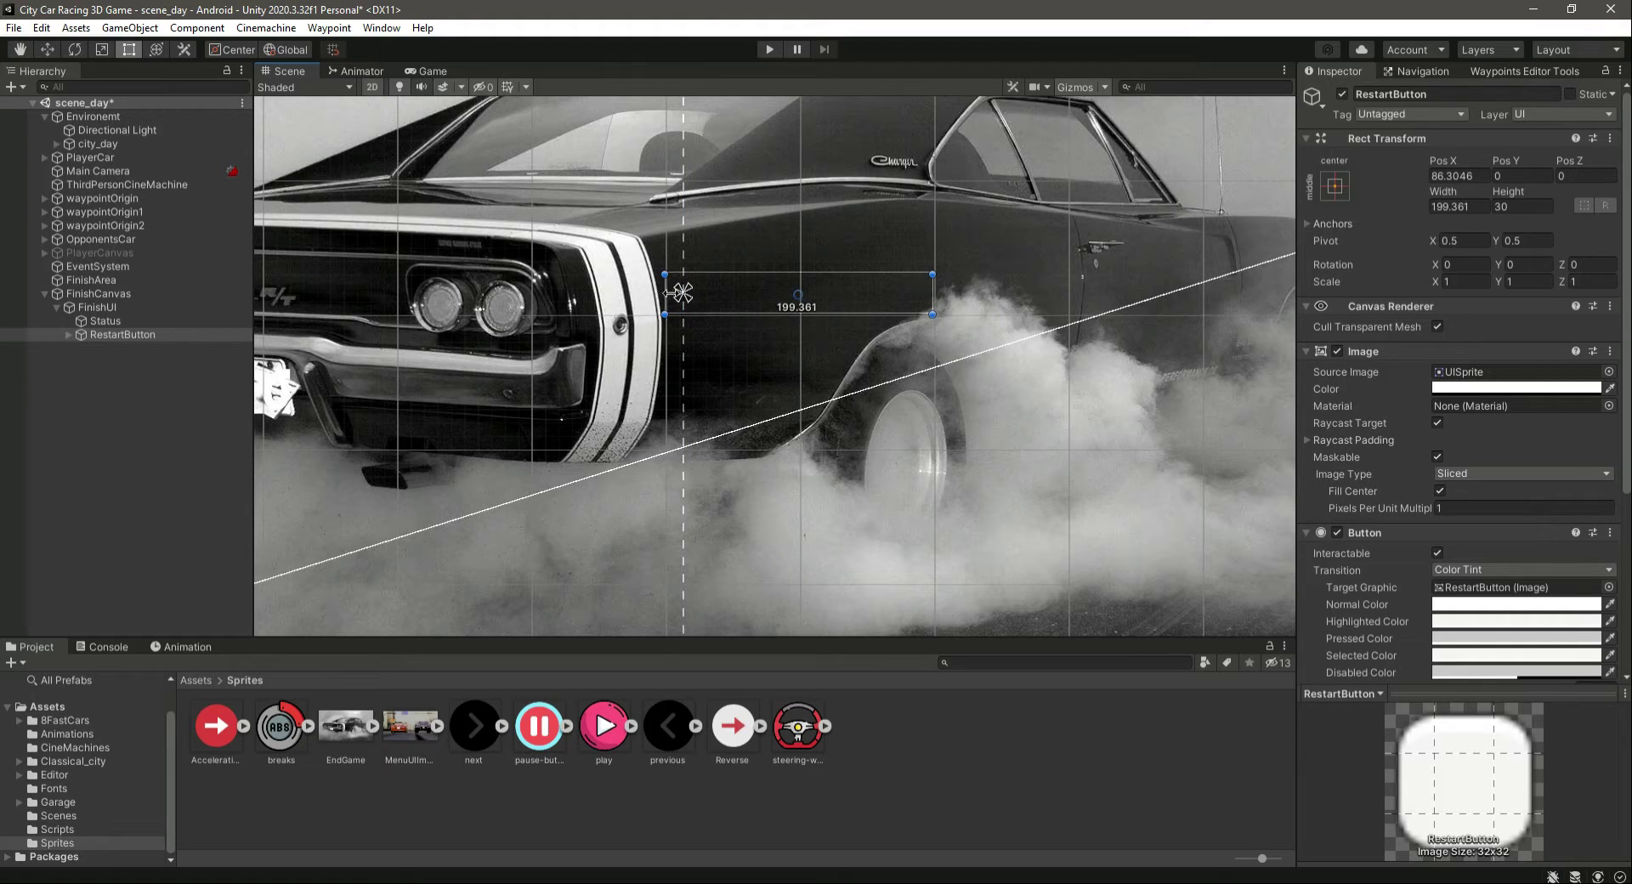
pyautogui.moveTo(814, 317)
pyautogui.mouseDown()
pyautogui.moveTo(816, 336)
pyautogui.moveTo(836, 317)
pyautogui.mouseUp()
pyautogui.click(829, 322)
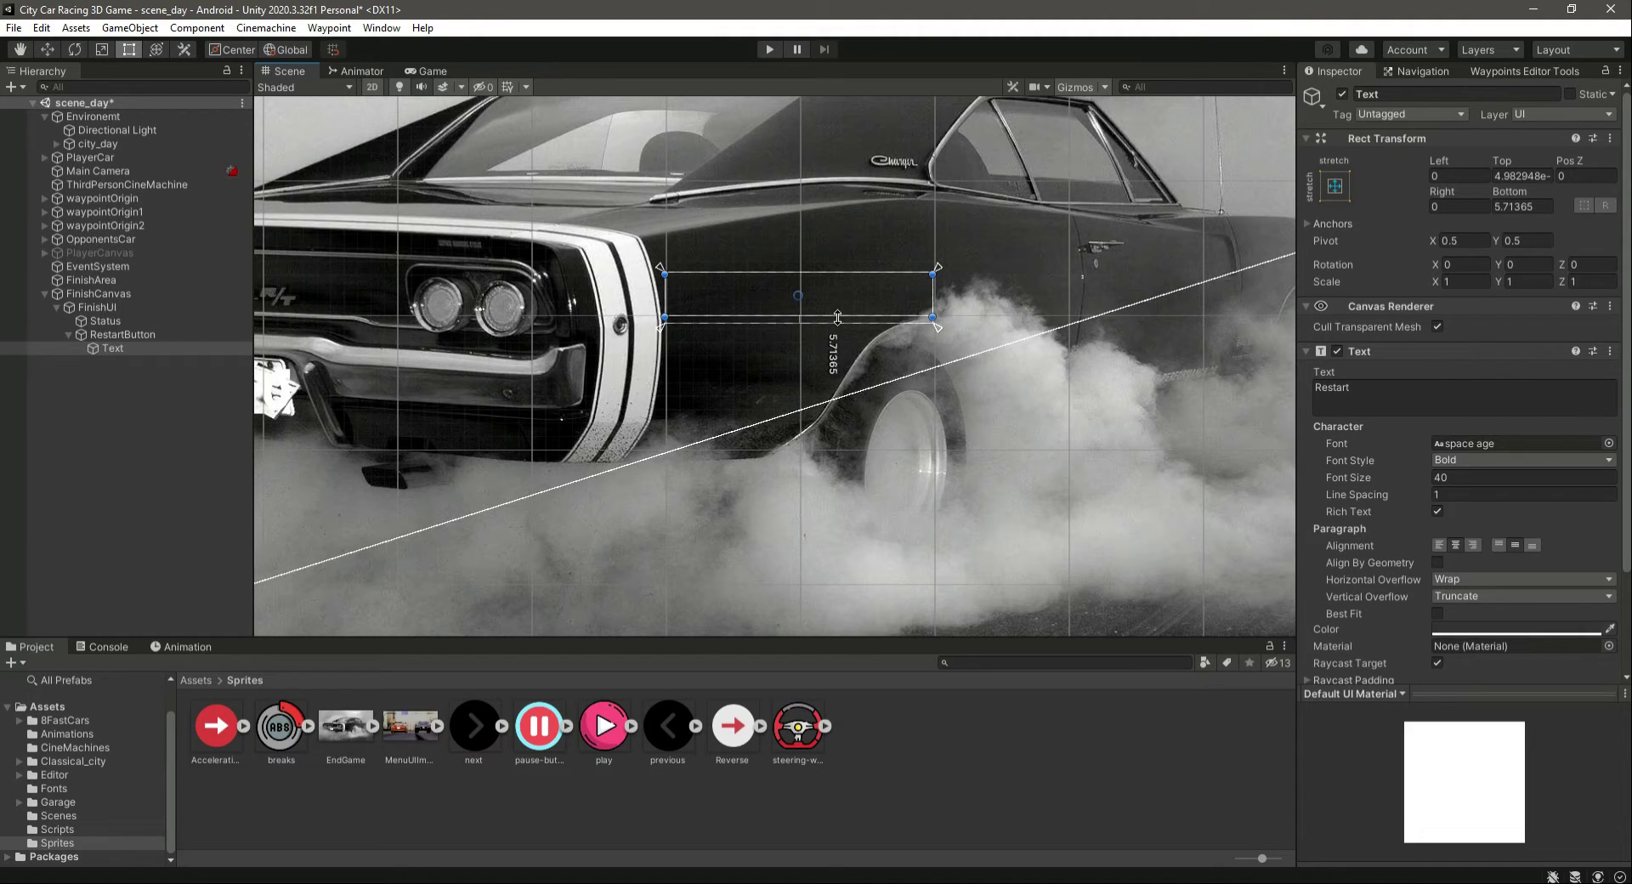
pyautogui.hotkey('ctrl', 'z')
pyautogui.hotkey('ctrl', 'z')
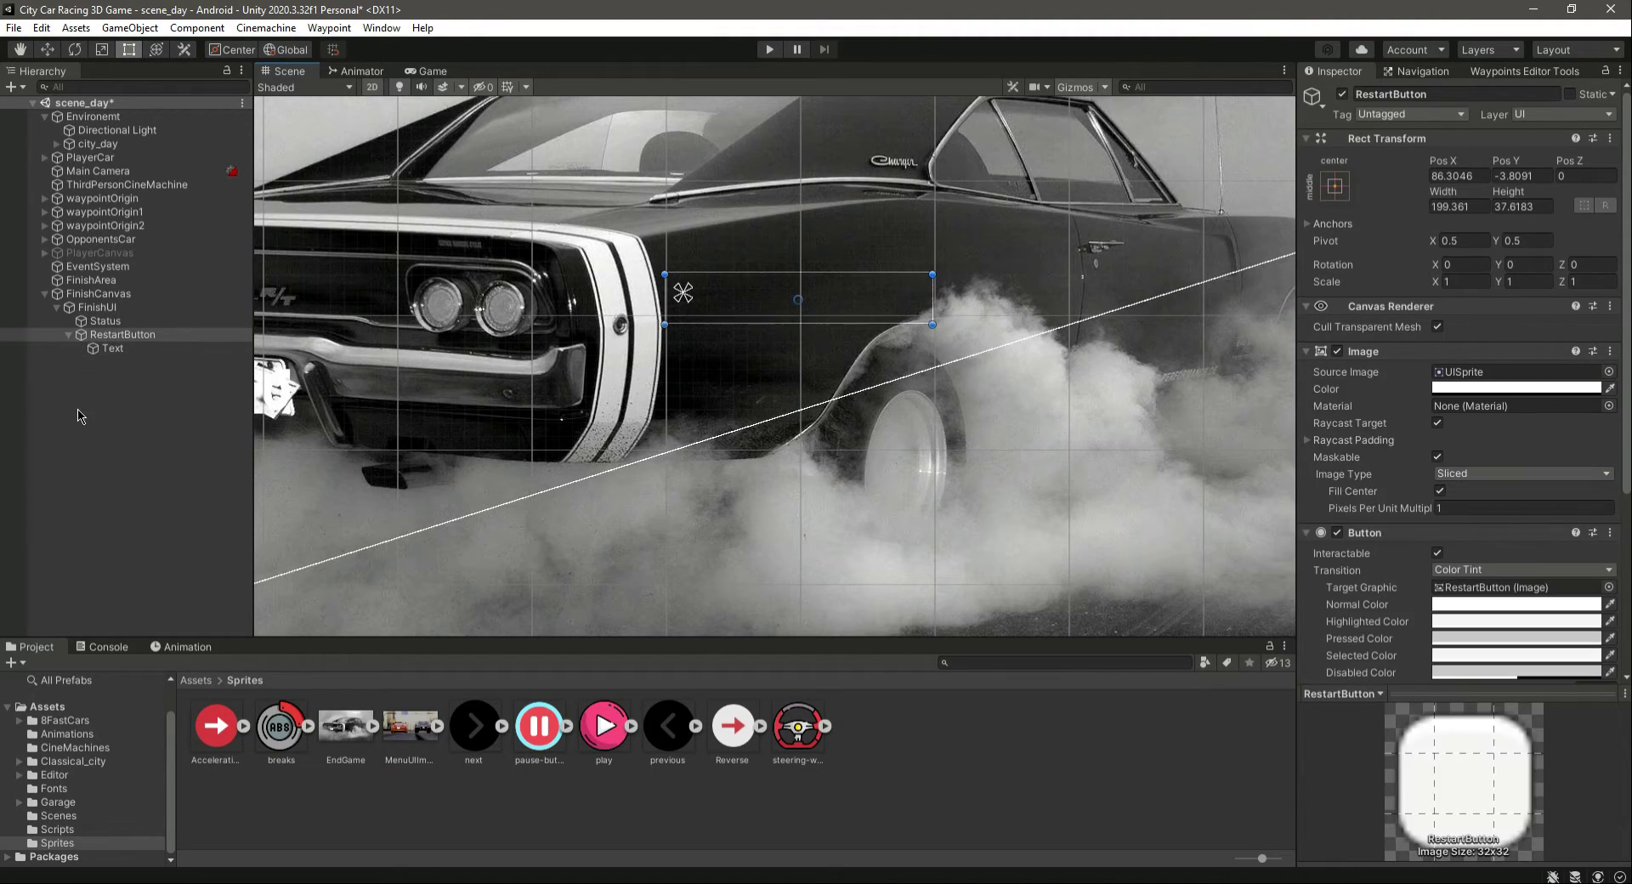
# Step: Widen RestartButton mainly toward the left to about 286 by 39 so the Restart label fits, and check it in the game view
pyautogui.click(68, 336)
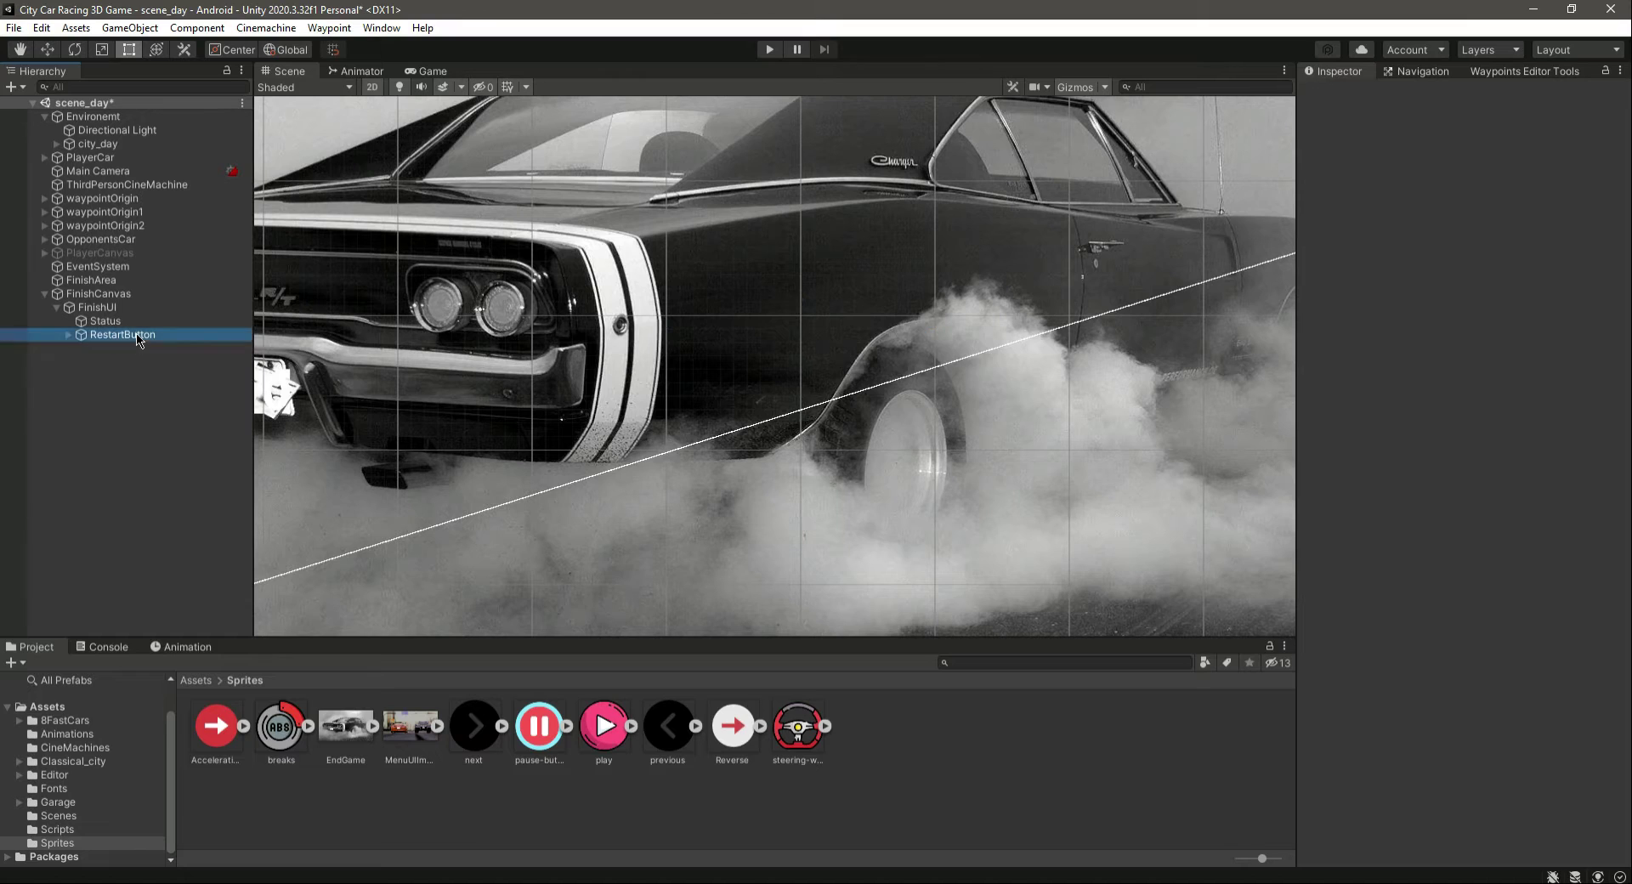
pyautogui.moveTo(666, 309); pyautogui.dragTo(532, 309)
pyautogui.moveTo(932, 310)
pyautogui.mouseDown()
pyautogui.moveTo(1065, 310)
pyautogui.moveTo(1018, 340)
pyautogui.moveTo(1018, 378)
pyautogui.moveTo(1039, 307)
pyautogui.moveTo(926, 308)
pyautogui.mouseUp()
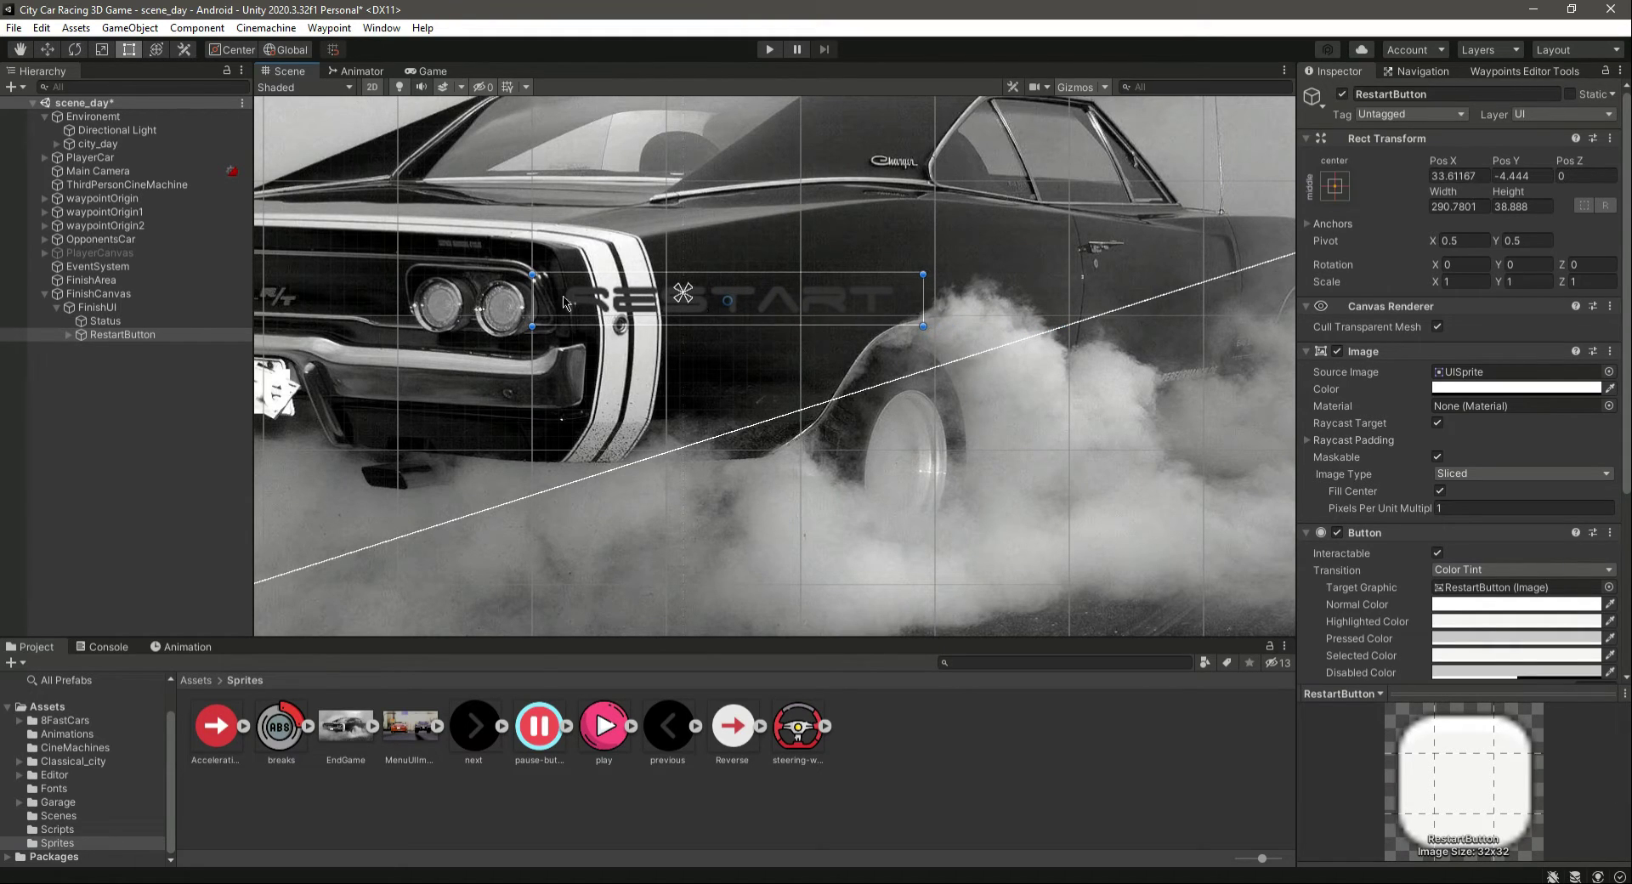
pyautogui.moveTo(532, 301); pyautogui.dragTo(539, 302)
pyautogui.click(429, 72)
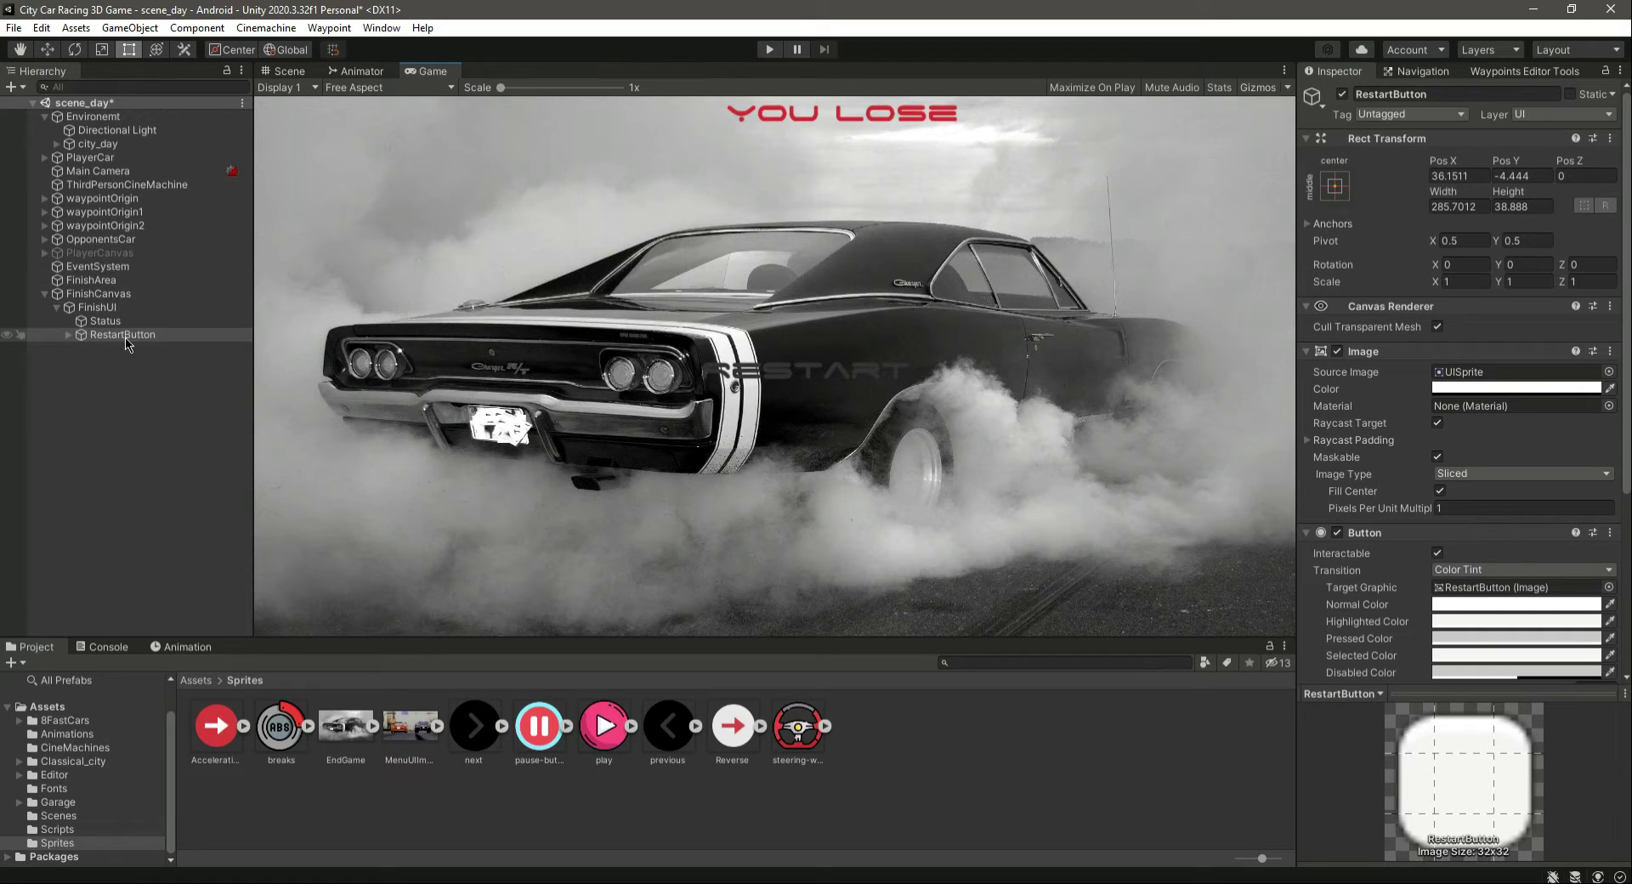
# Step: Set the color of RestartButton's child Text to white
pyautogui.click(1493, 388)
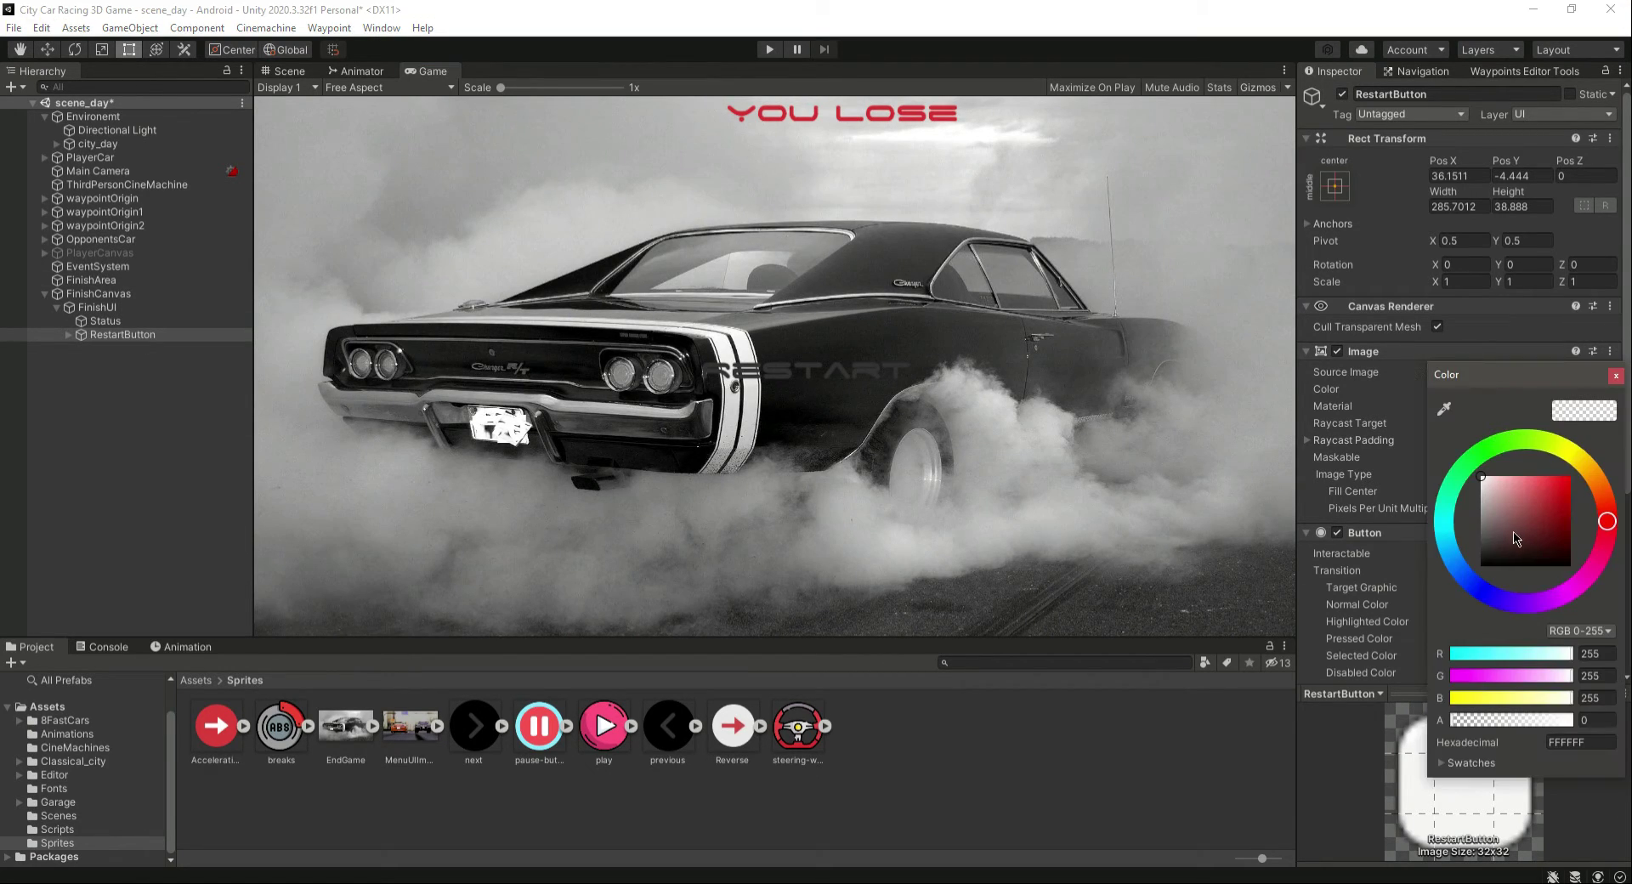
pyautogui.click(1614, 376)
pyautogui.click(69, 335)
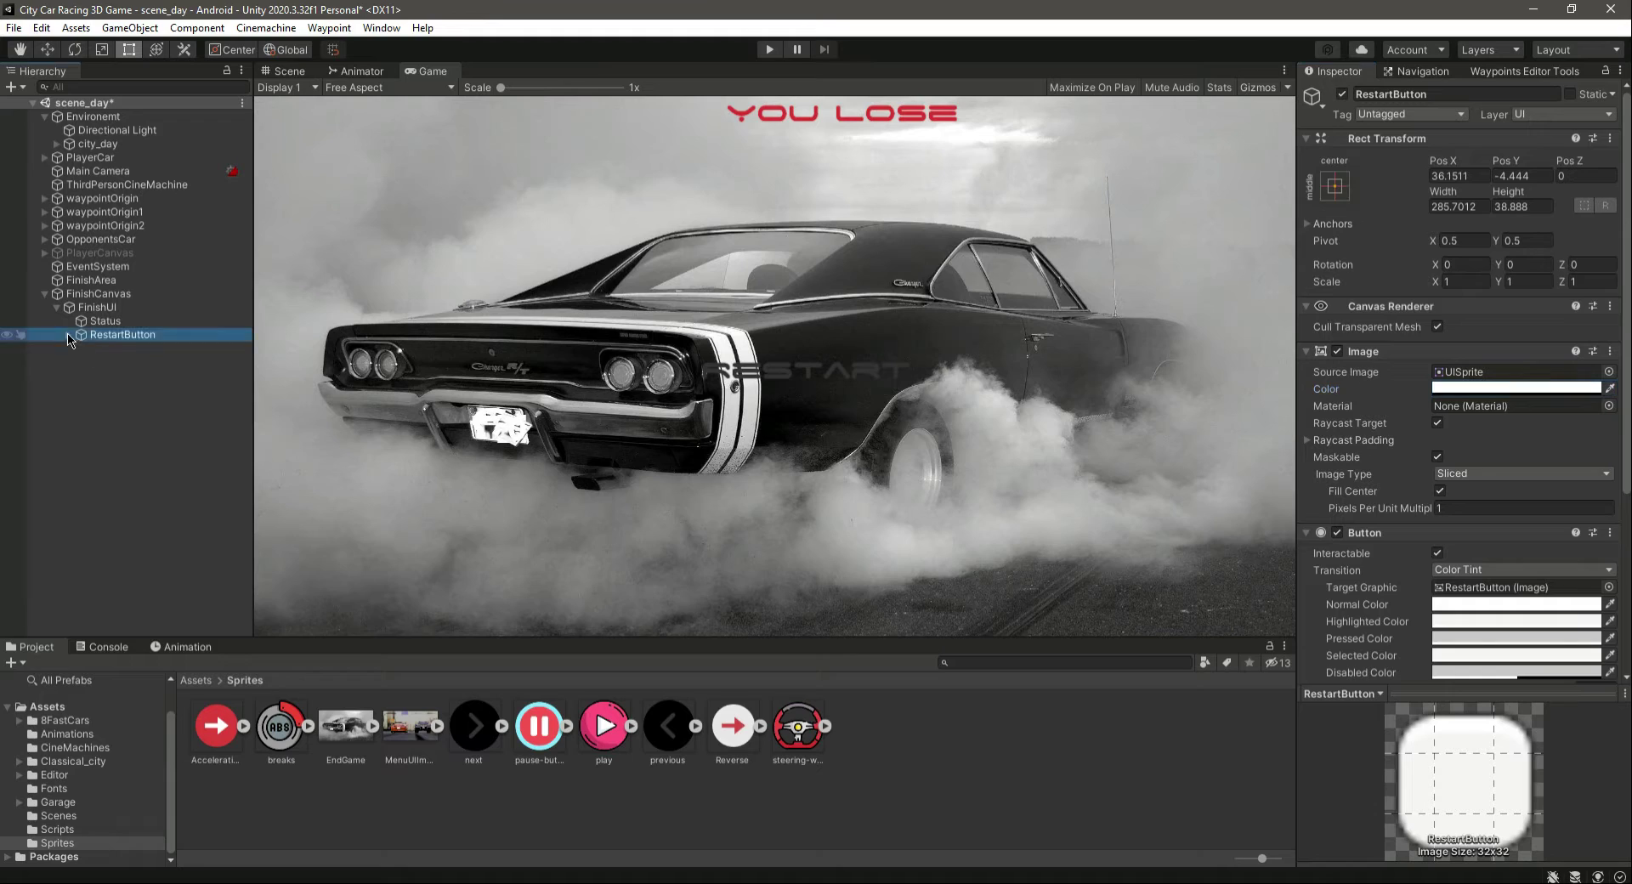
pyautogui.click(117, 350)
pyautogui.click(1503, 630)
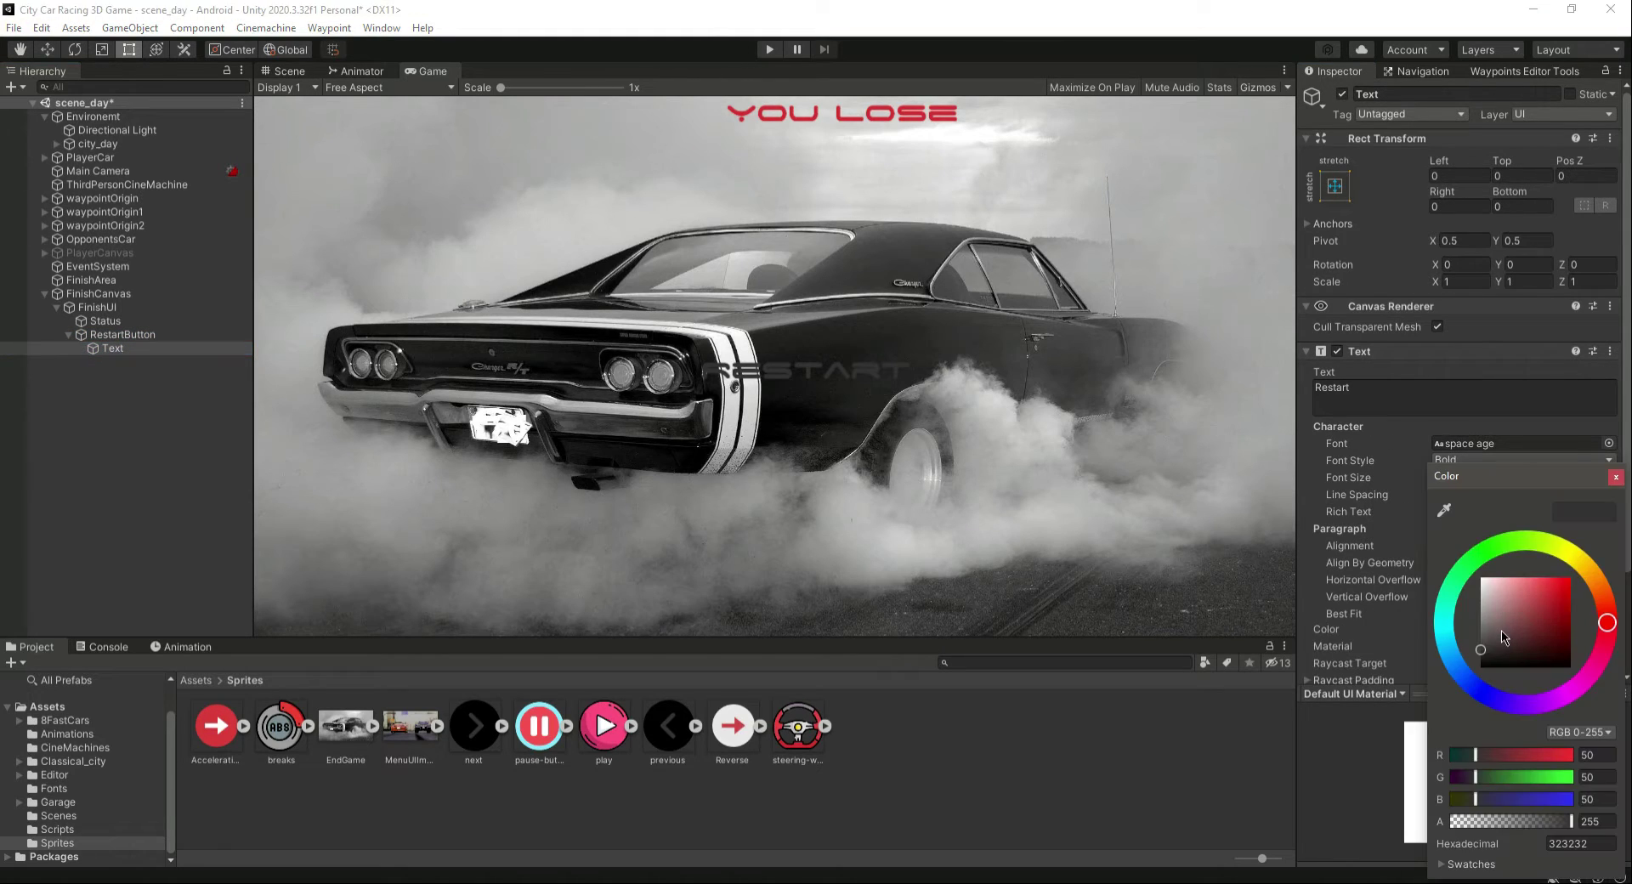
pyautogui.click(1616, 478)
# Step: Add a Shadow component to RestartButton's child Text
pyautogui.scroll(-3, 1530, 577)
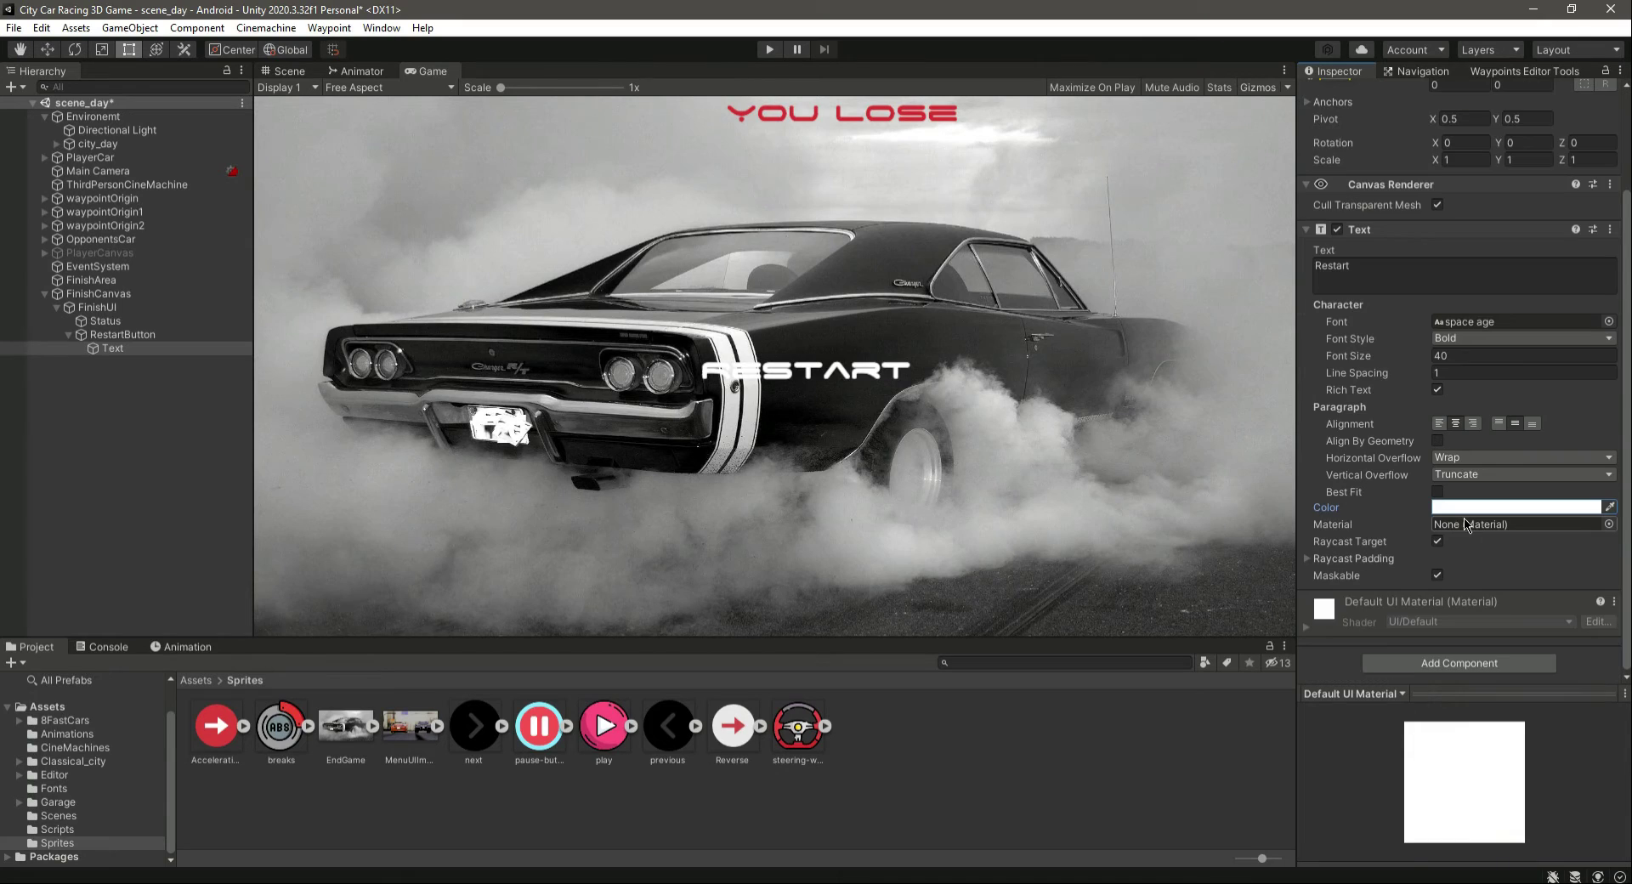
pyautogui.click(1487, 660)
pyautogui.write('box')
pyautogui.write('sha')
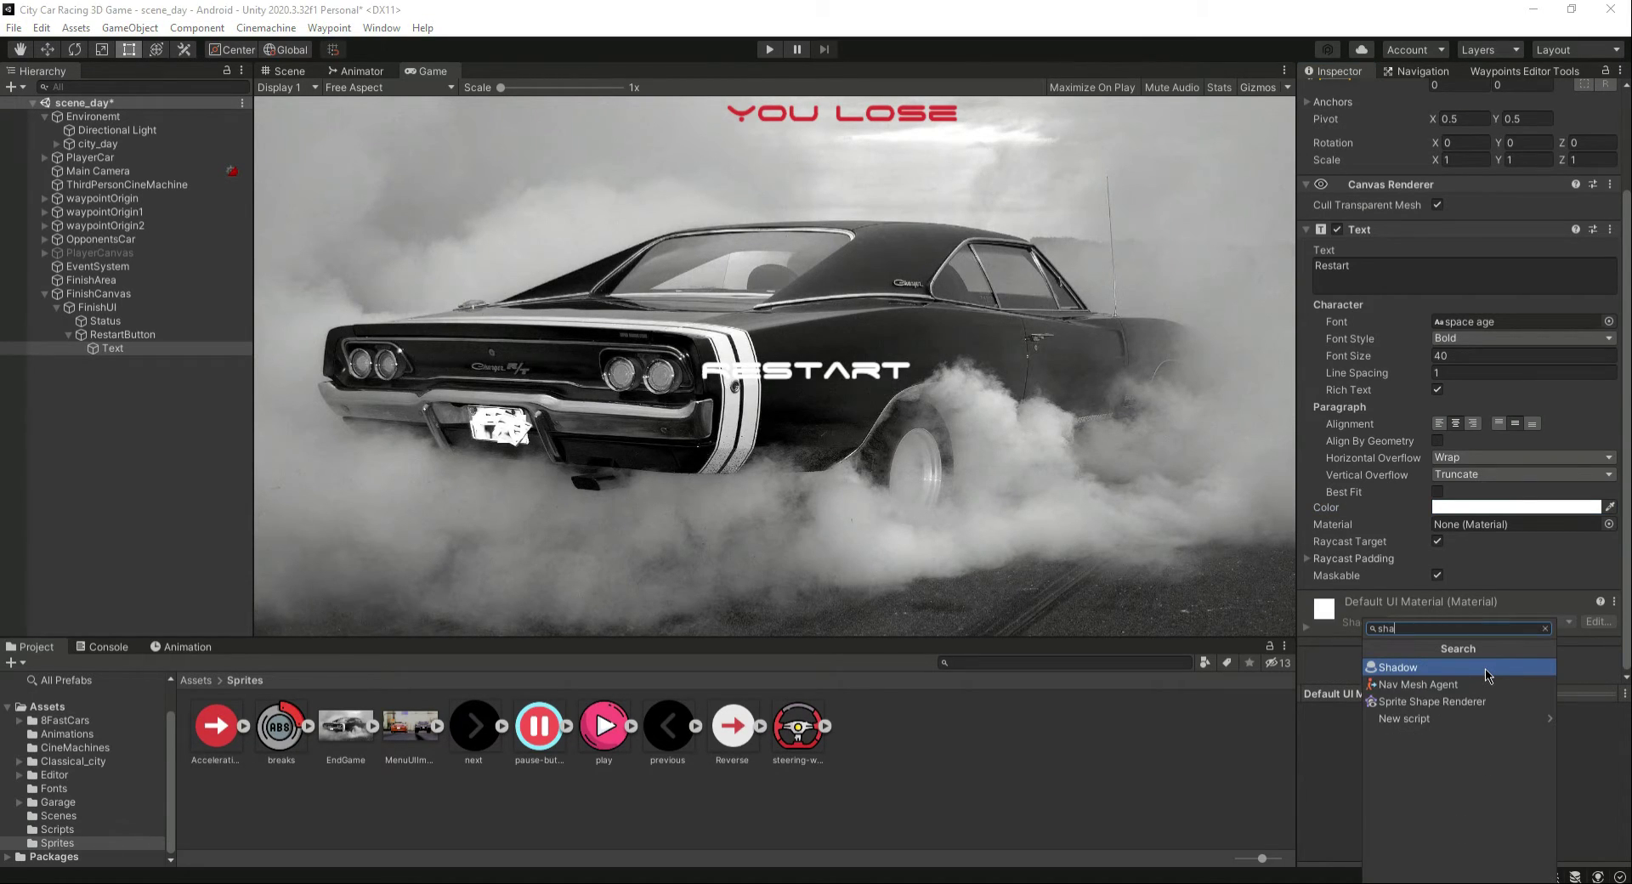
pyautogui.click(1485, 669)
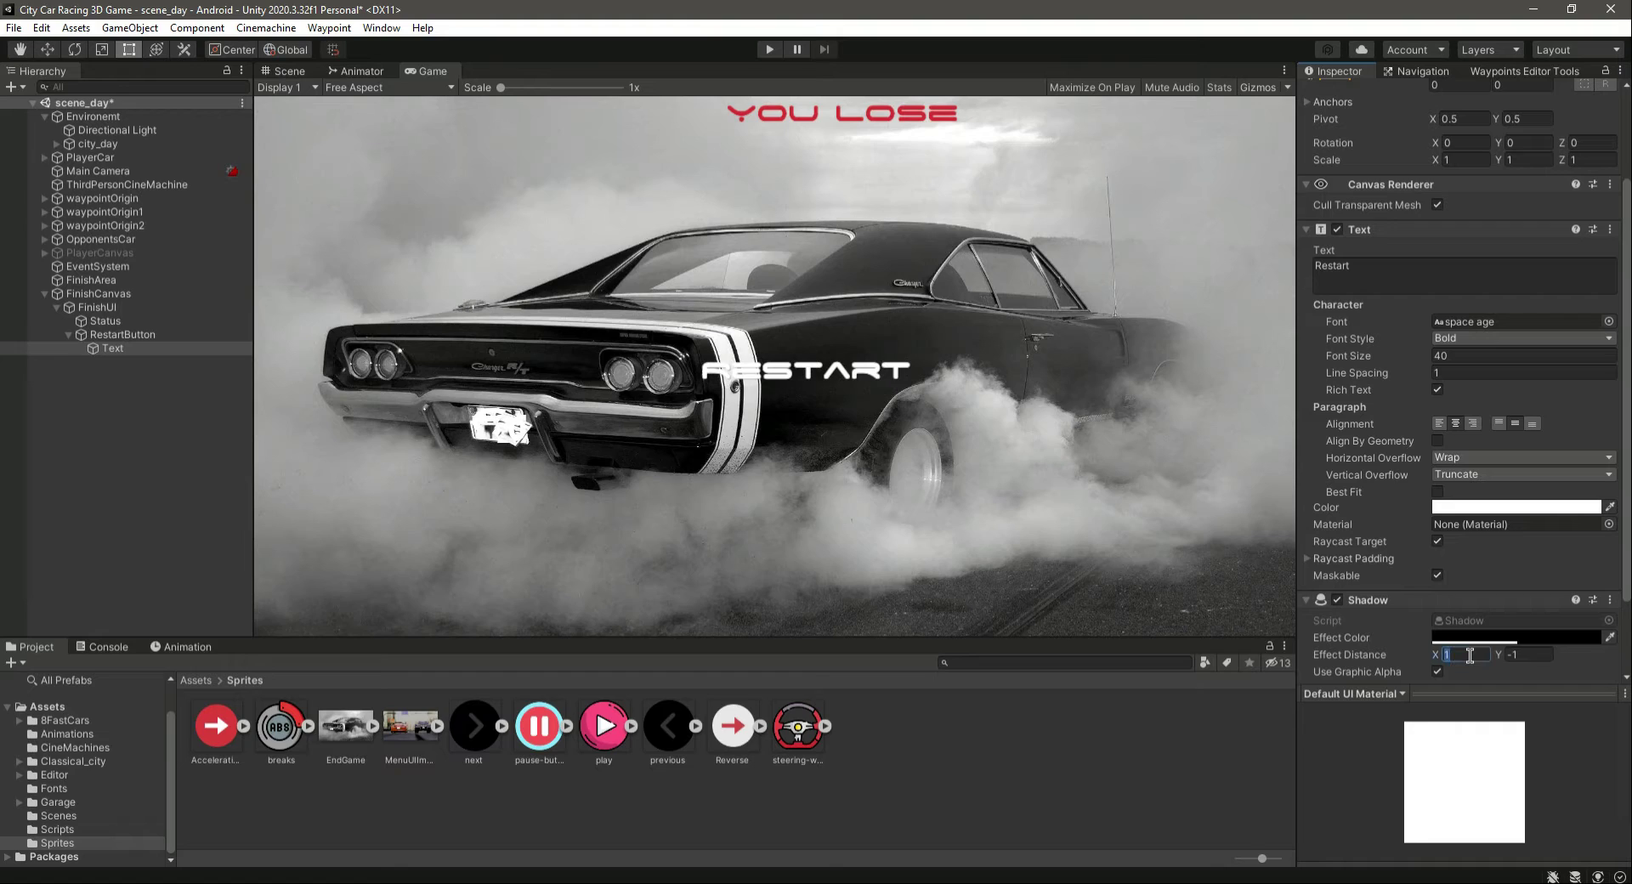
# Step: Set the shadow's effect distance to X 5 and Y -5, and save the scene
pyautogui.click(1470, 655)
pyautogui.write('5')
pyautogui.press('Tab')
pyautogui.write('-5')
pyautogui.hotkey('ctrl', 's')
pyautogui.click(69, 335)
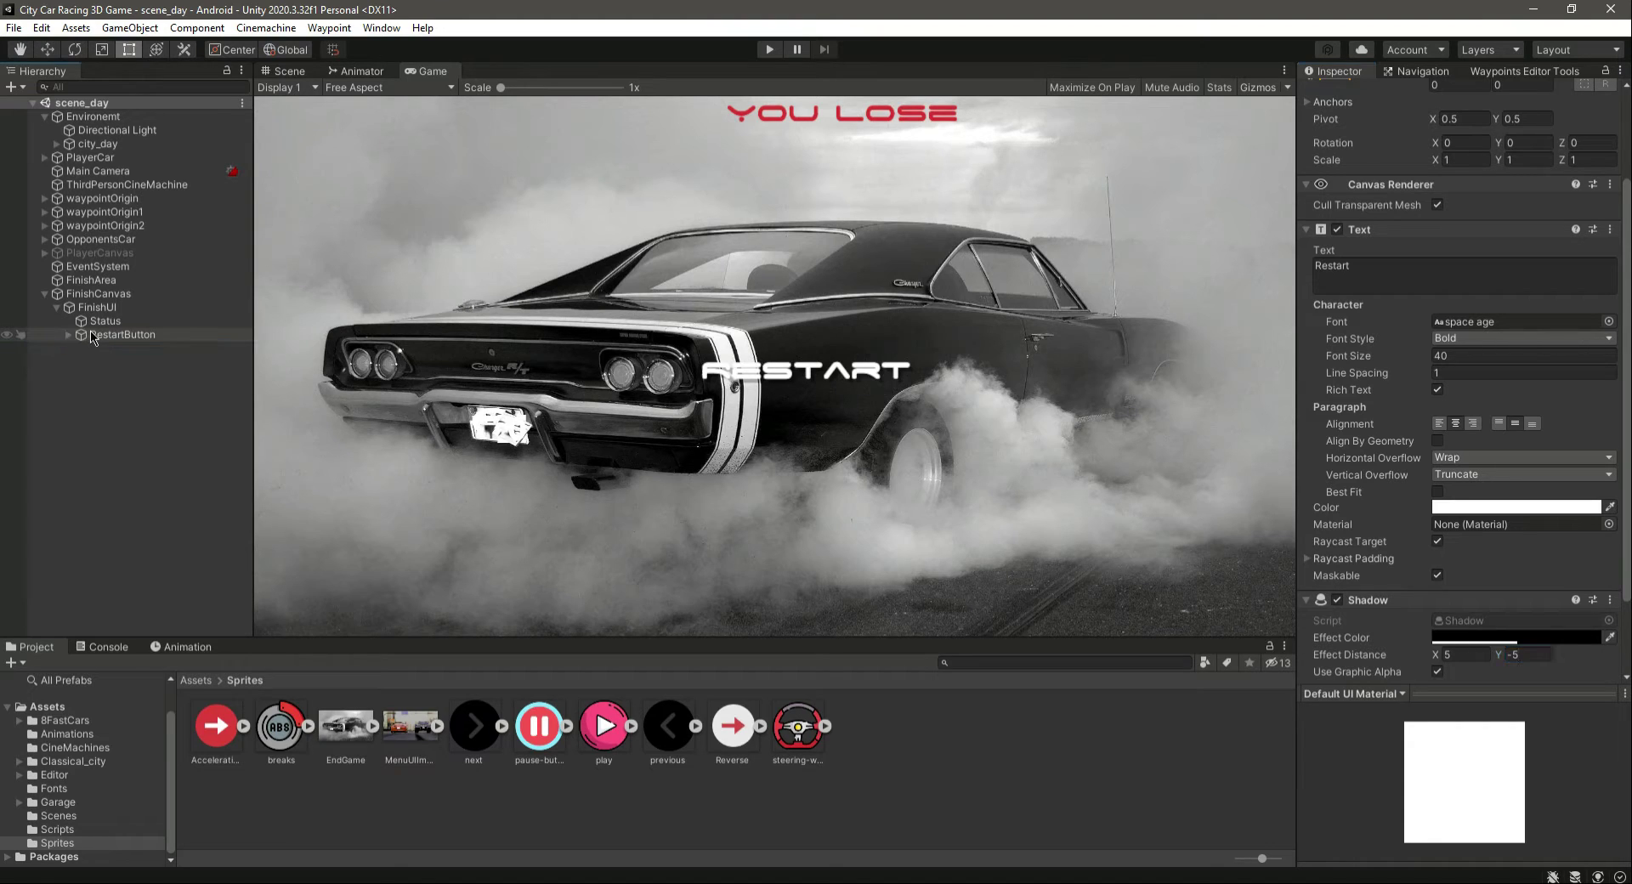
# Step: Nudge RestartButton slightly to the right in the scene and check its placement in the game view
pyautogui.click(97, 337)
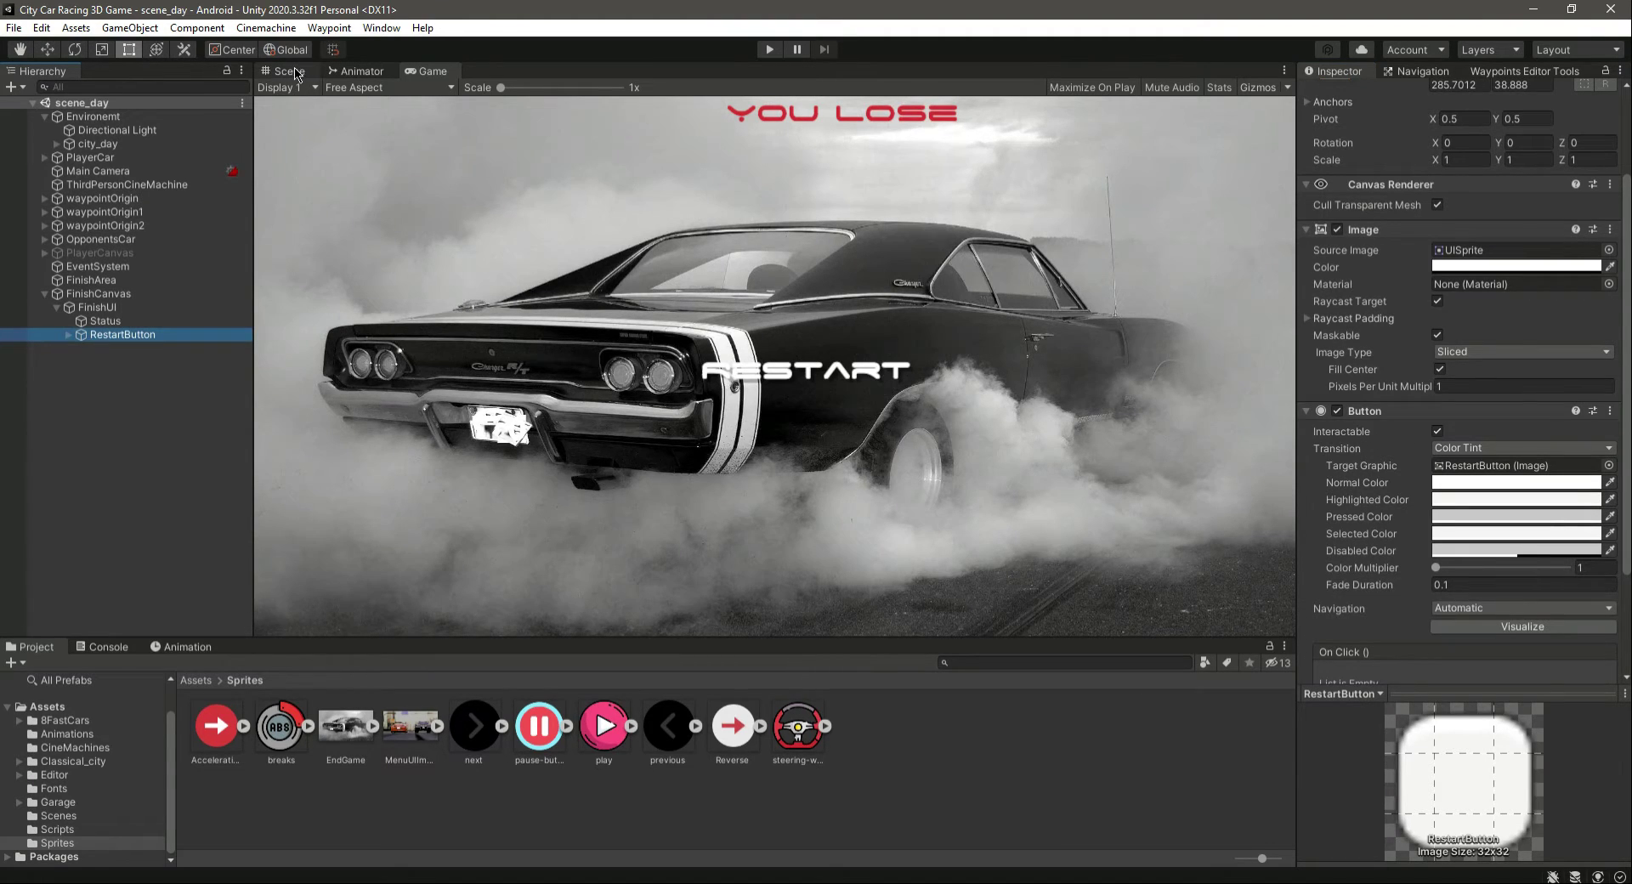
pyautogui.click(289, 72)
pyautogui.scroll(-6, 935, 384)
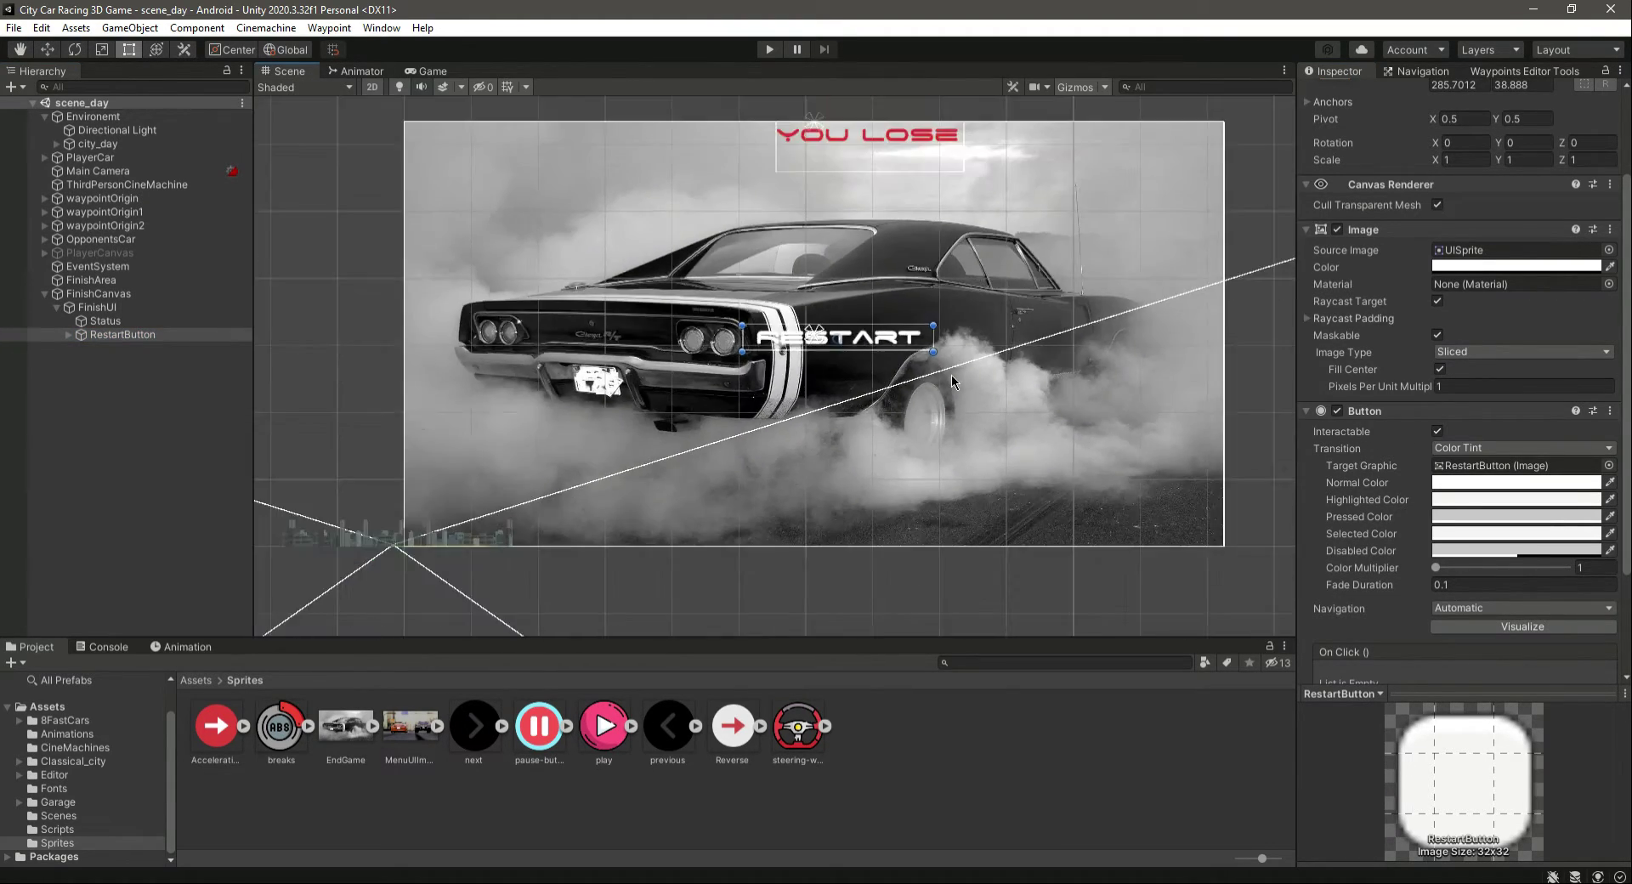
pyautogui.press('w')
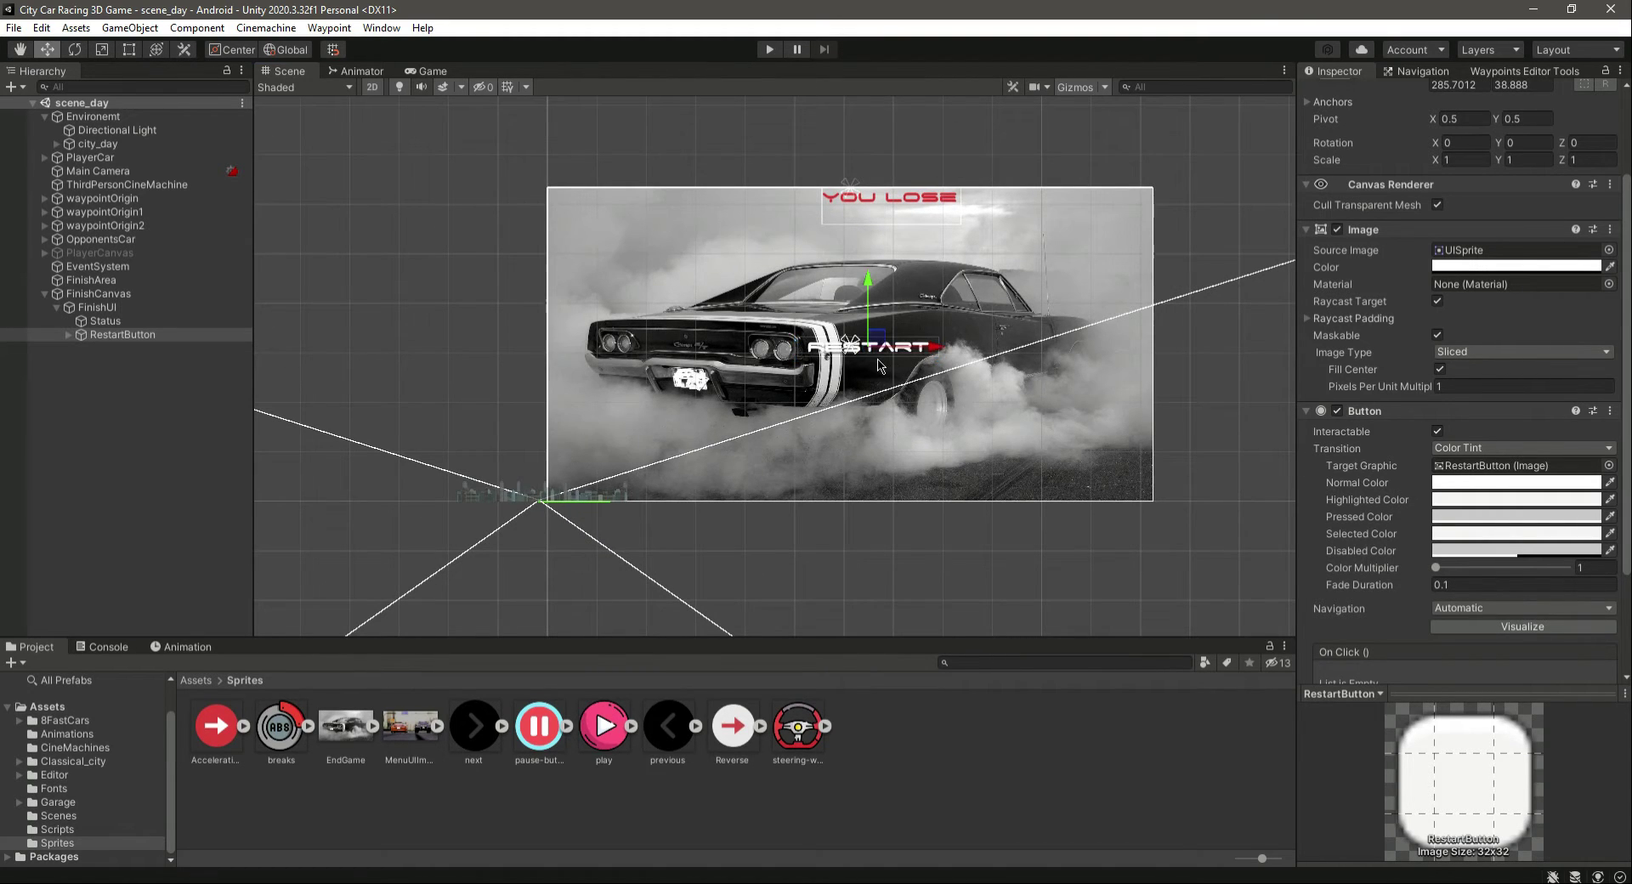
pyautogui.scroll(5, 880, 365)
pyautogui.scroll(1, 880, 365)
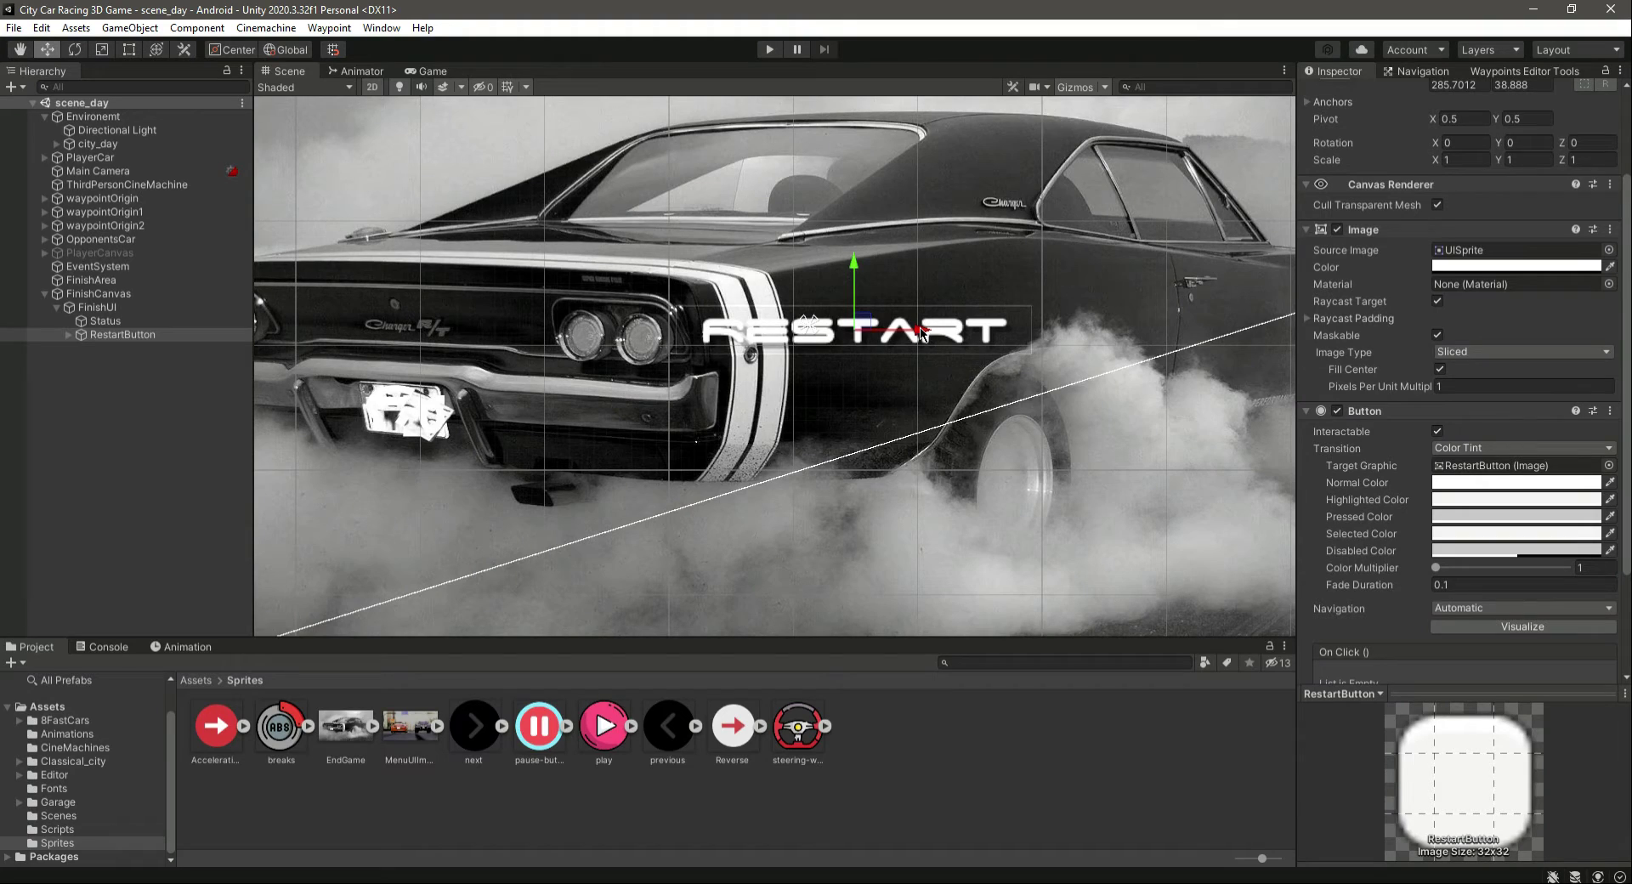
pyautogui.moveTo(920, 327); pyautogui.dragTo(915, 327)
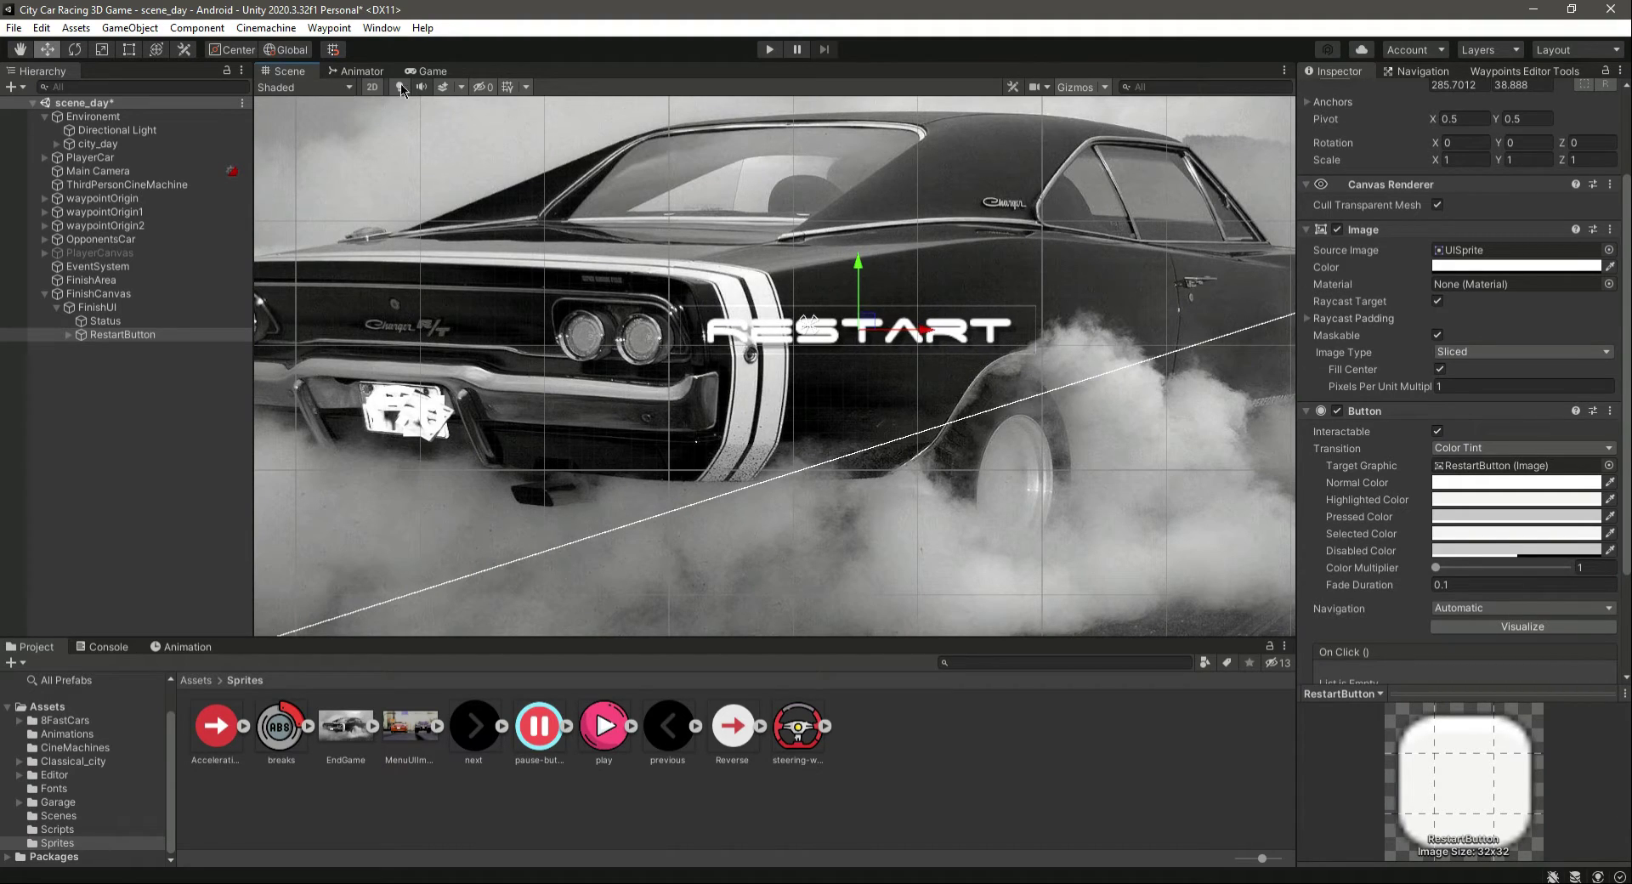
pyautogui.click(429, 71)
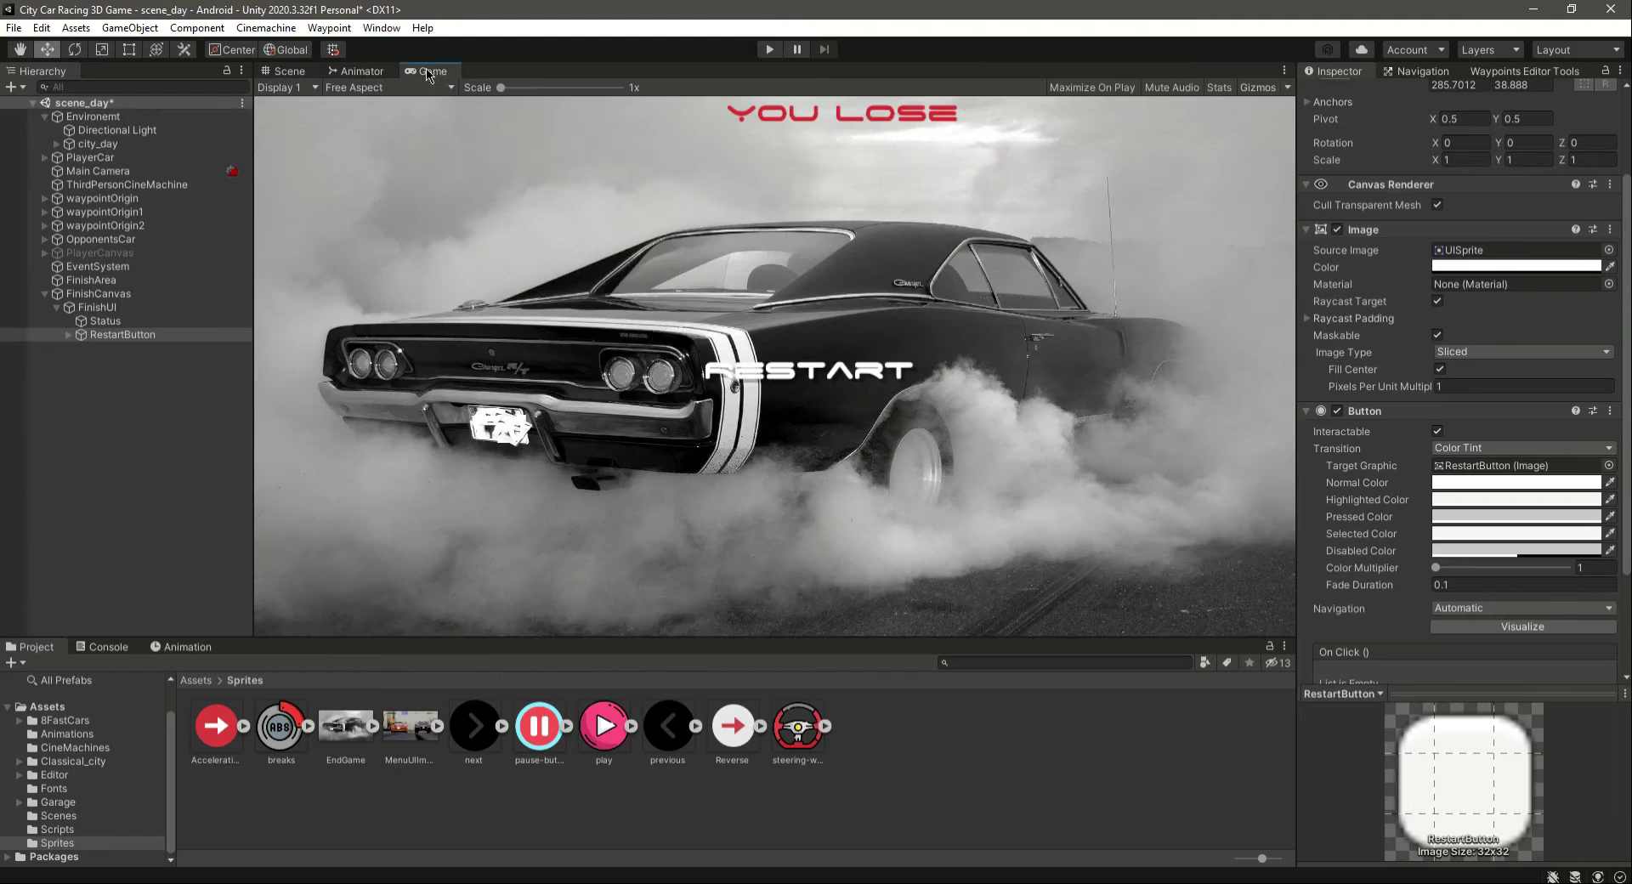
# Step: Raise RestartButton in the scene to the upper part of the car's rear window, checking its placement in the game view
pyautogui.click(275, 69)
pyautogui.moveTo(861, 265); pyautogui.dragTo(862, 182)
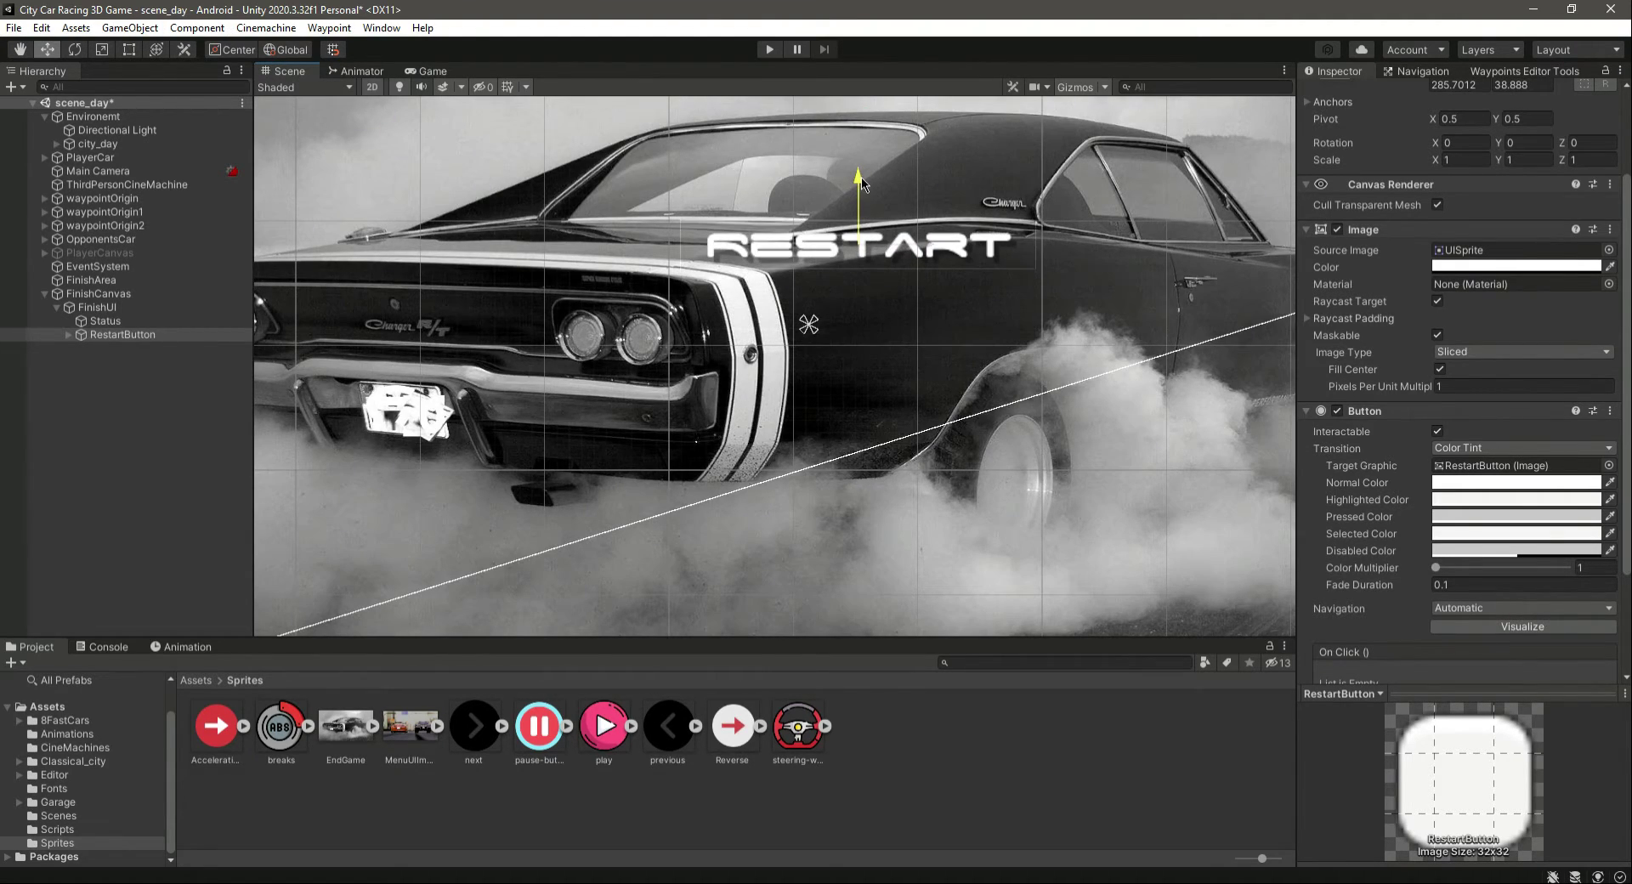
pyautogui.click(430, 71)
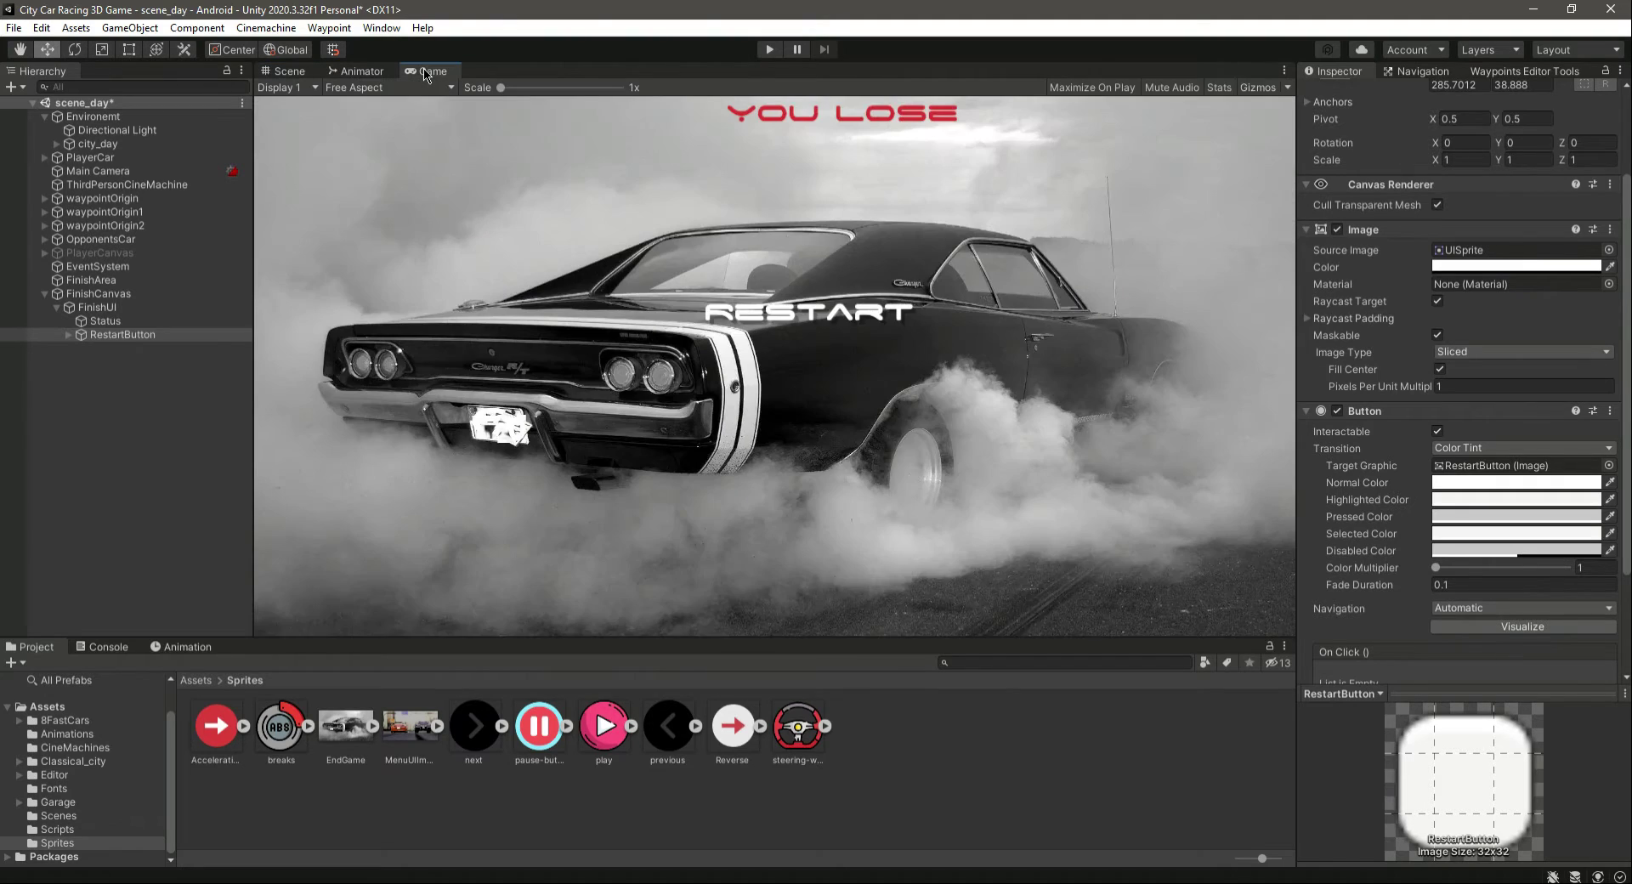
pyautogui.click(289, 71)
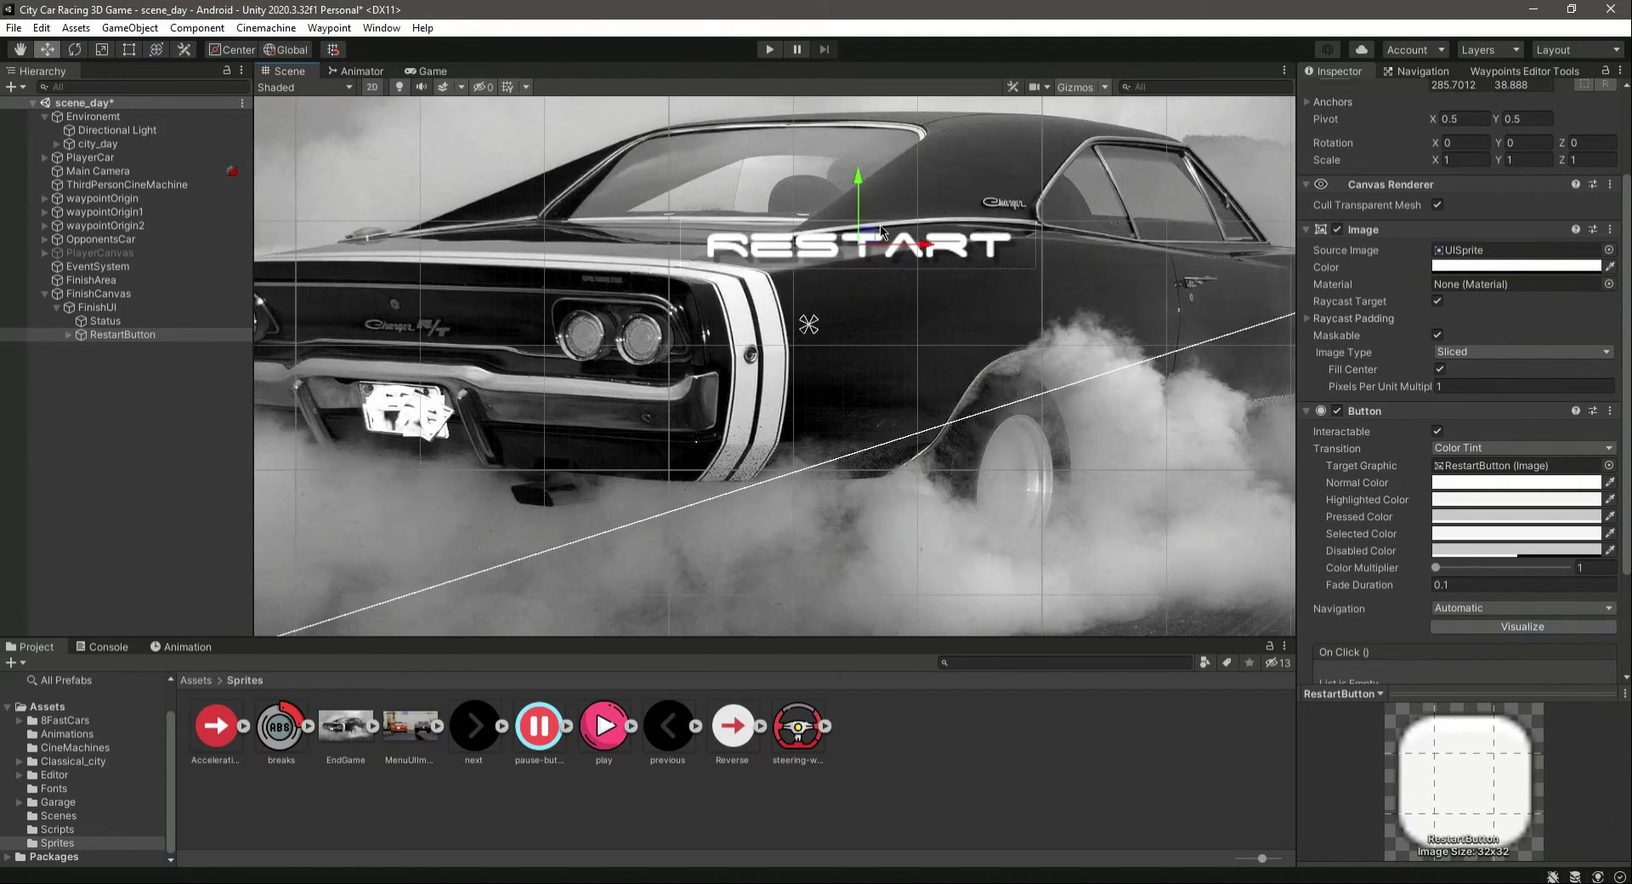
pyautogui.moveTo(854, 180); pyautogui.dragTo(856, 83)
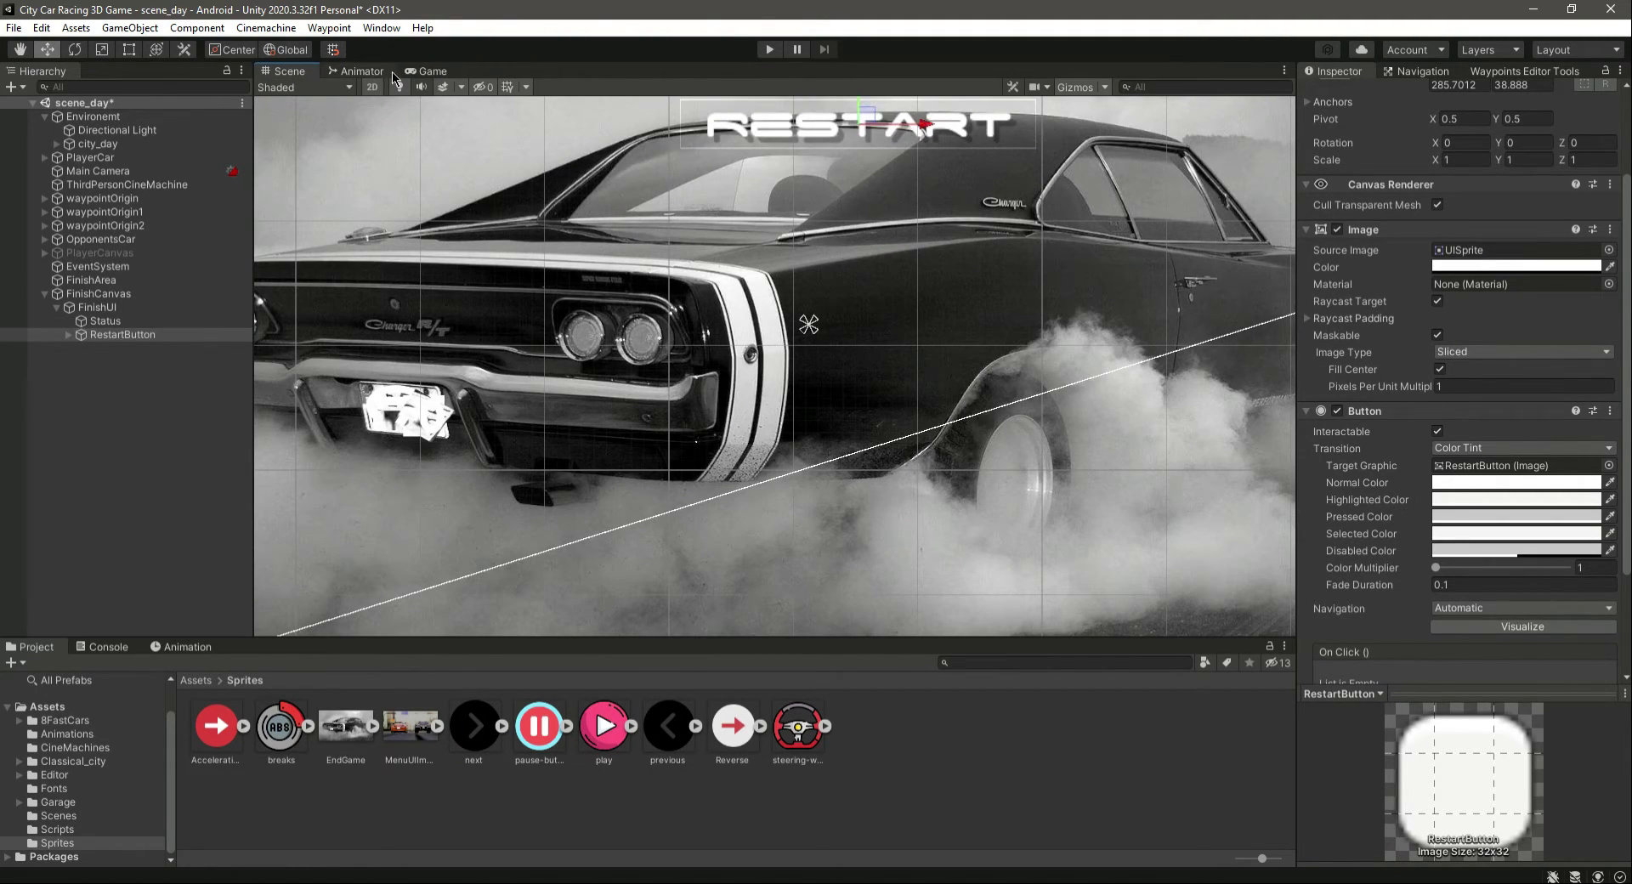
pyautogui.click(412, 73)
pyautogui.click(285, 73)
pyautogui.moveTo(857, 100); pyautogui.dragTo(861, 115)
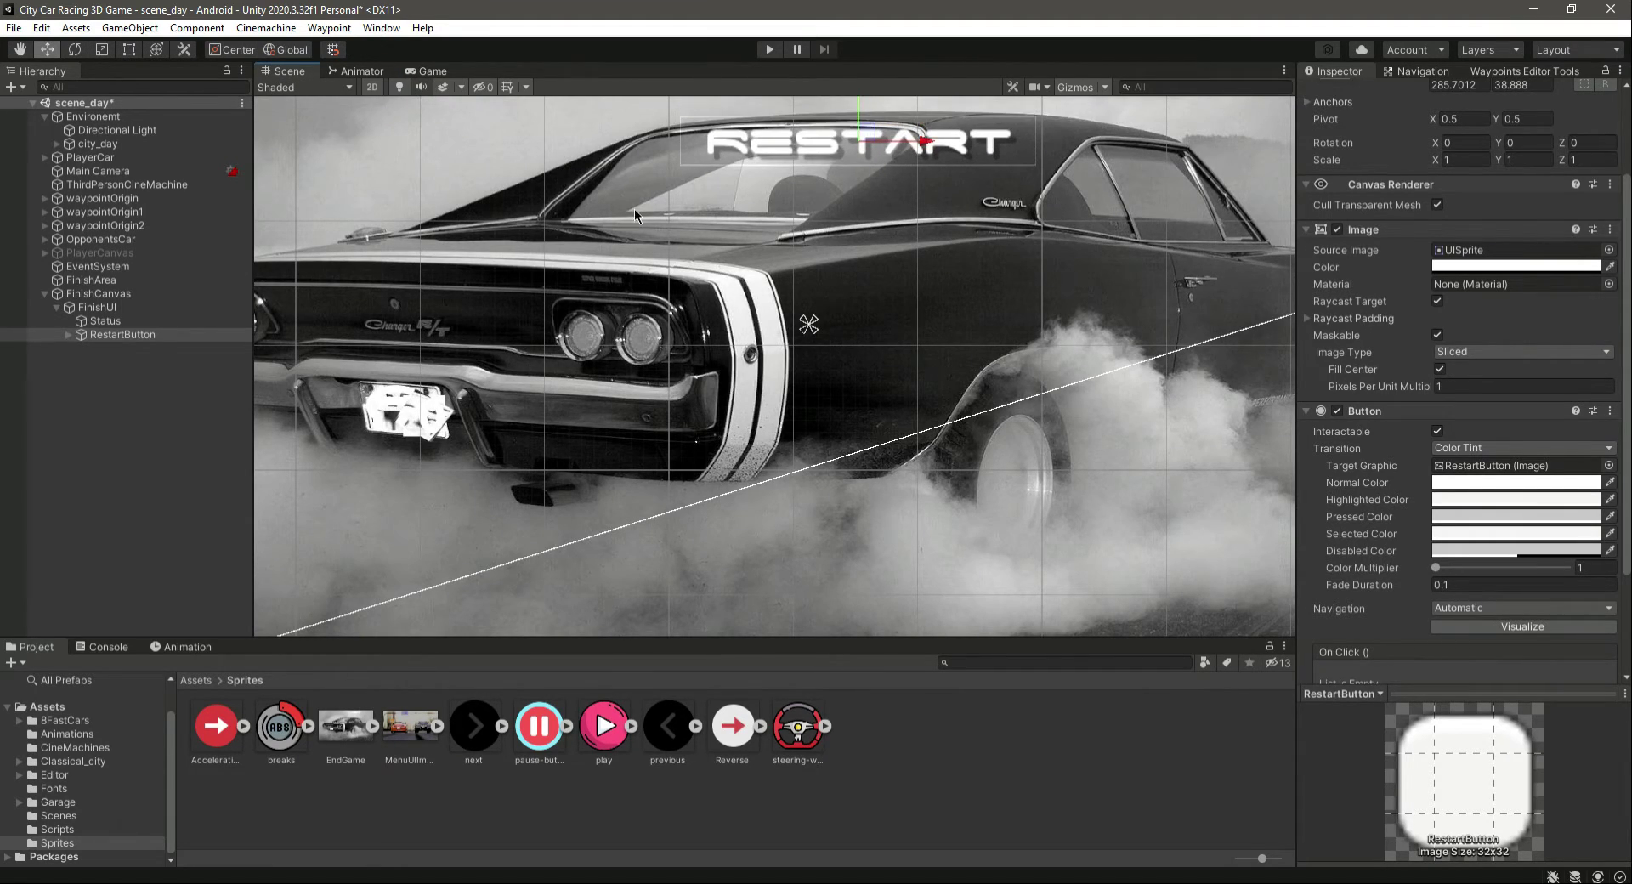
# Step: Lower RestartButton onto the car's body at about Pos Y 60, and save the scene
pyautogui.click(101, 414)
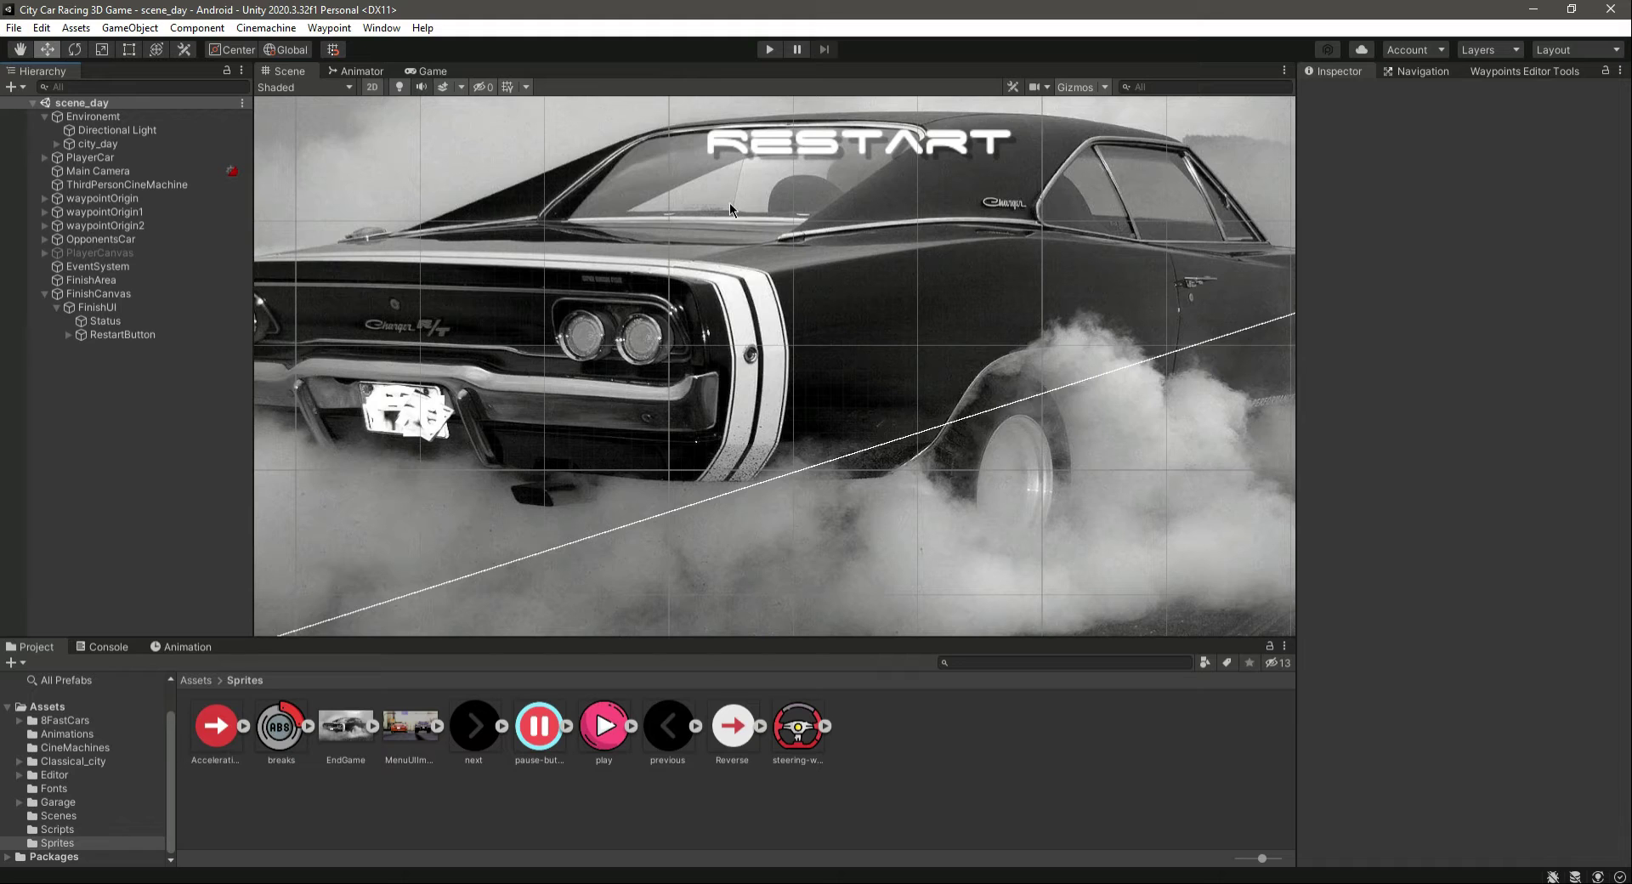
pyautogui.click(787, 163)
pyautogui.moveTo(860, 104); pyautogui.dragTo(857, 219)
pyautogui.hotkey('ctrl', 's')
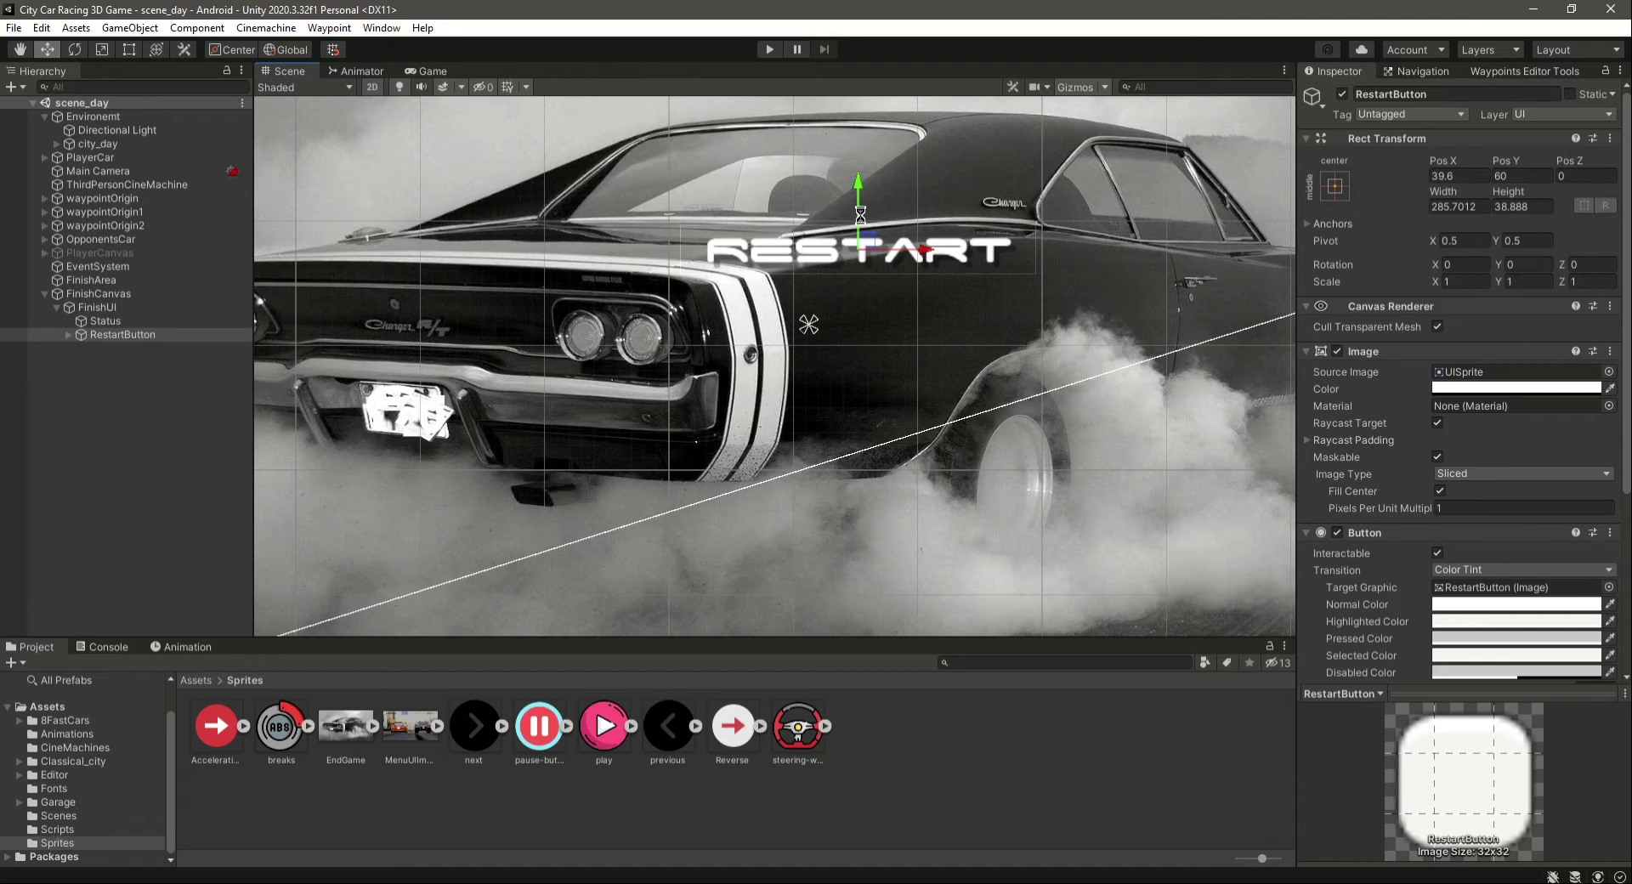
# Step: Duplicate RestartButton, place the copy just below it at about Pos Y 12.7, and save the scene
pyautogui.click(121, 338)
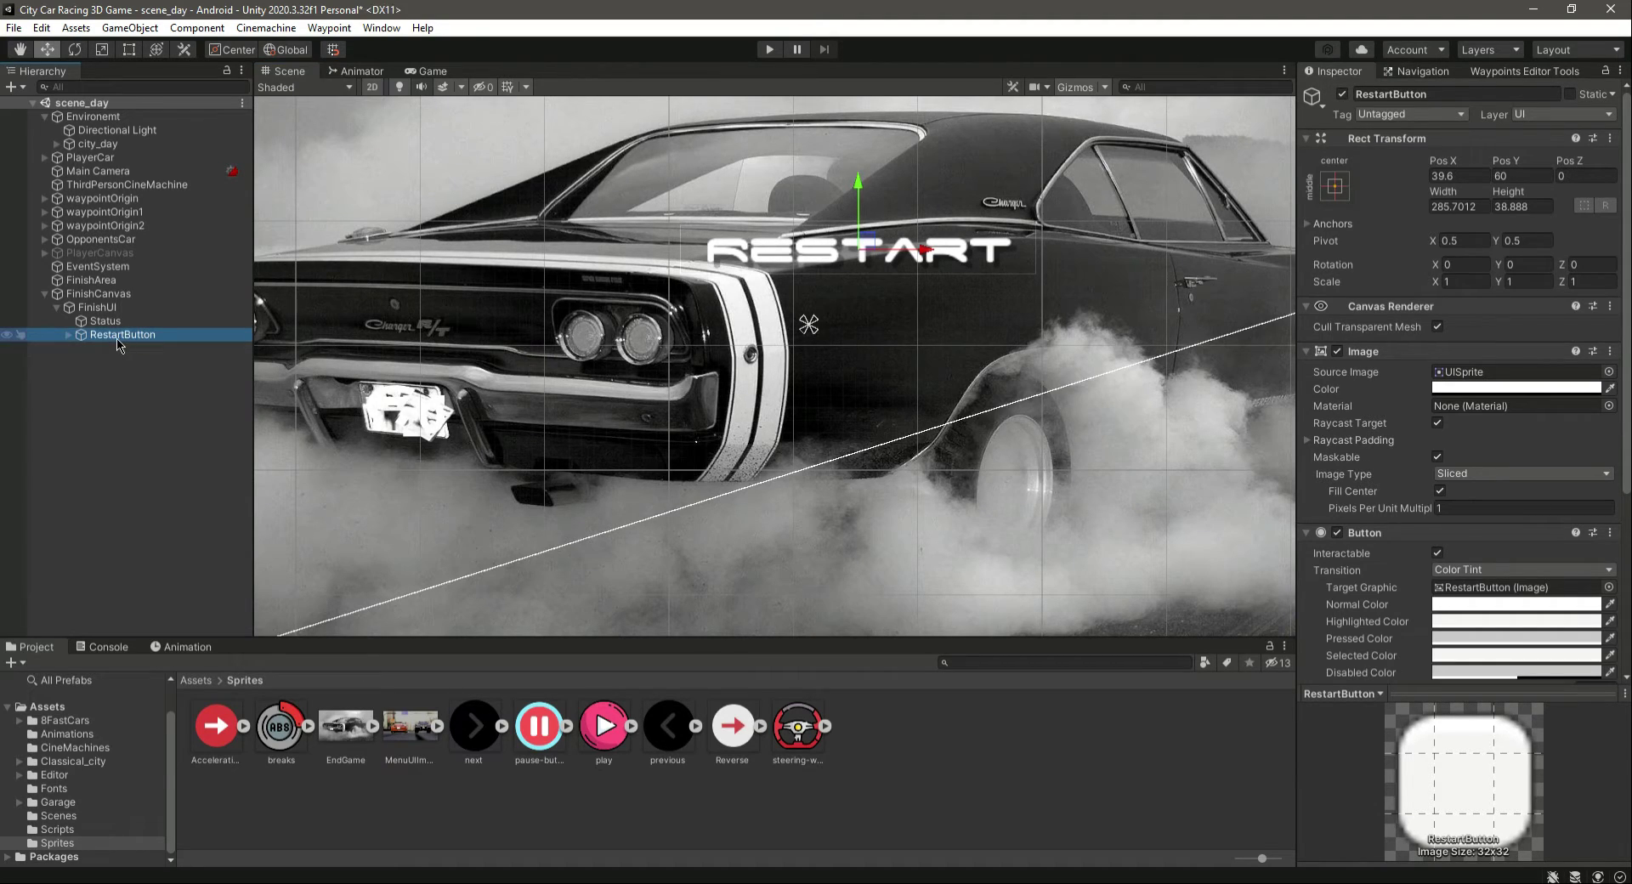
pyautogui.hotkey('ctrl', 'd')
pyautogui.moveTo(858, 184); pyautogui.dragTo(865, 241)
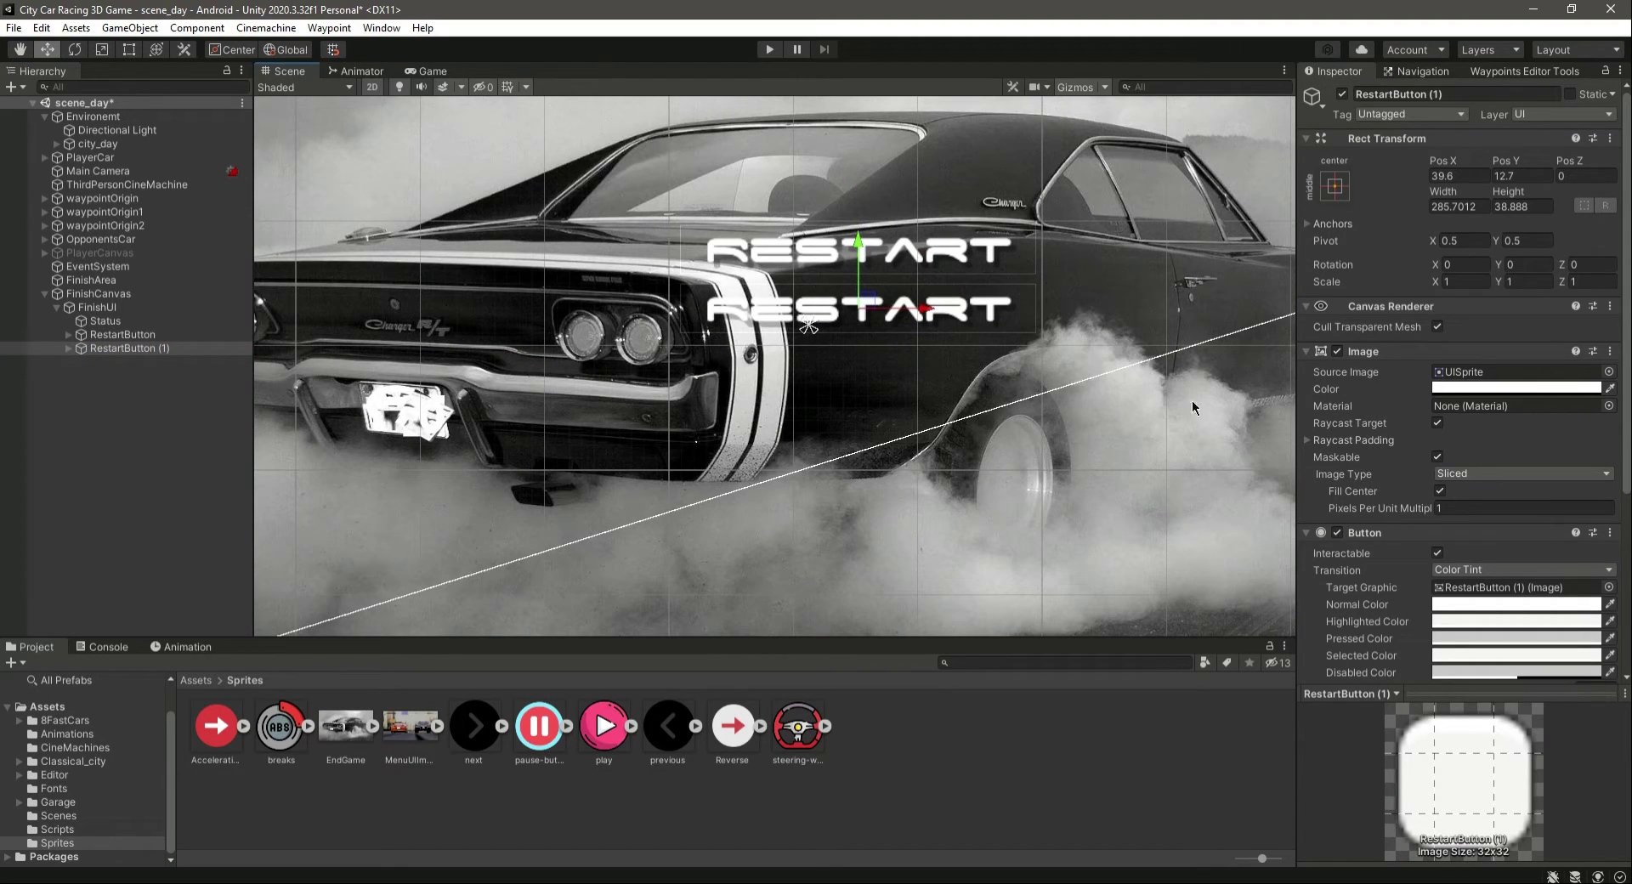
pyautogui.hotkey('ctrl', 's')
# Step: Rename the duplicated restart button as MenuButton
pyautogui.click(1450, 95)
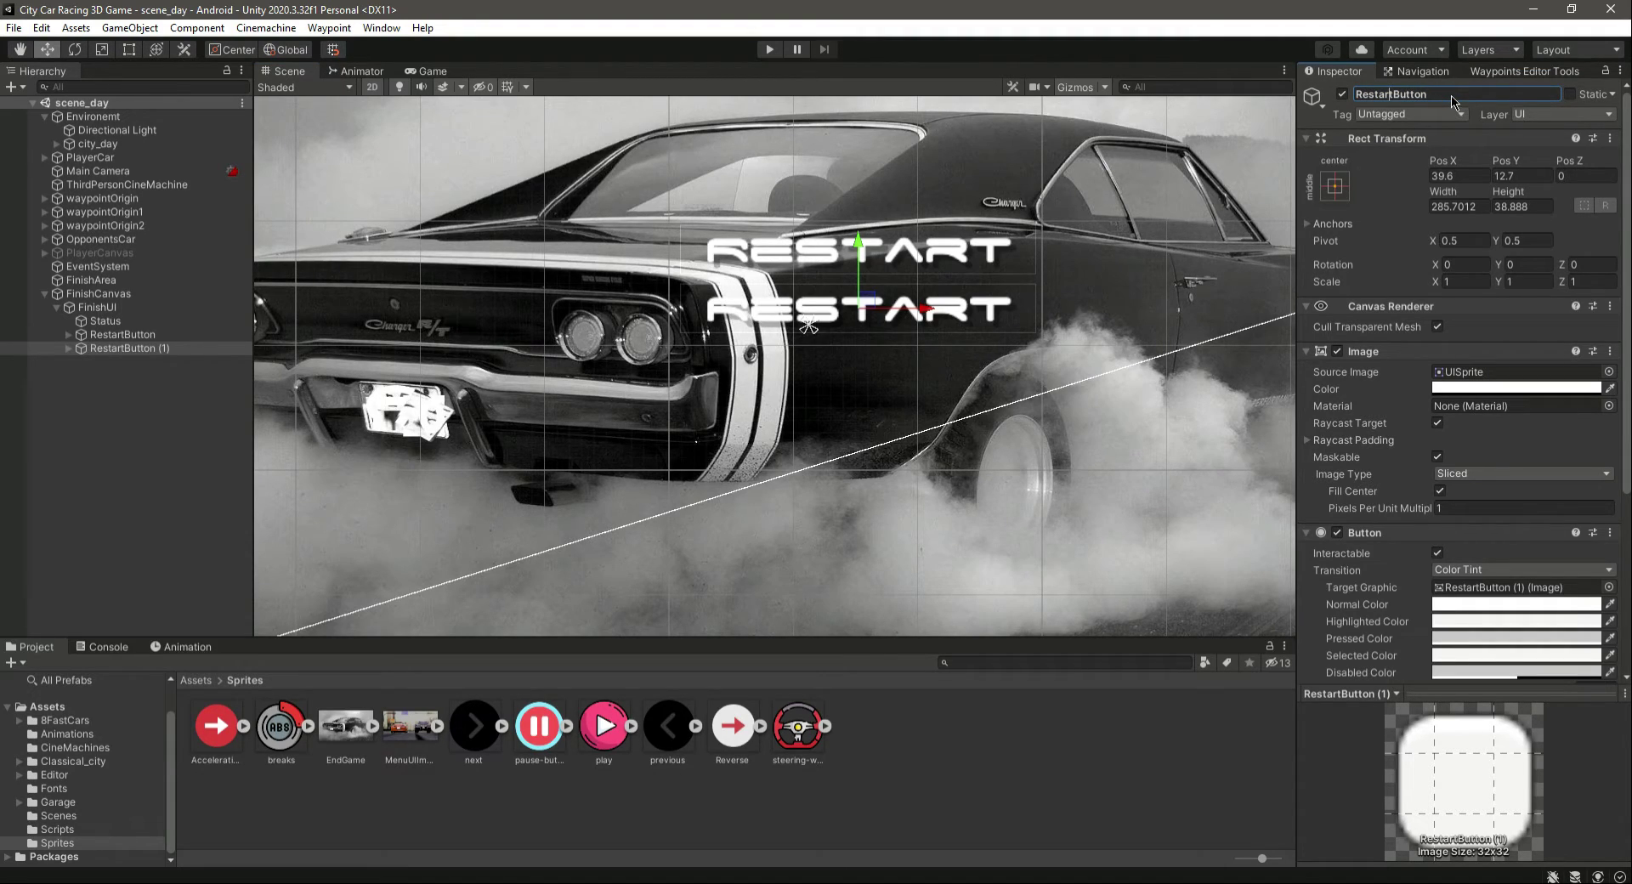
pyautogui.hotkey('shift', 'Left')
pyautogui.hotkey('shift', 'Left')
pyautogui.hotkey('shift', 'Left')
pyautogui.hotkey('shift', 'Left')
pyautogui.hotkey('shift', 'Left')
pyautogui.write('Menu')
pyautogui.press('Return')
# Step: Change MenuButton's child text to "Menu" with font size 30, and save the scene
pyautogui.click(69, 348)
pyautogui.click(112, 361)
pyautogui.click(1436, 390)
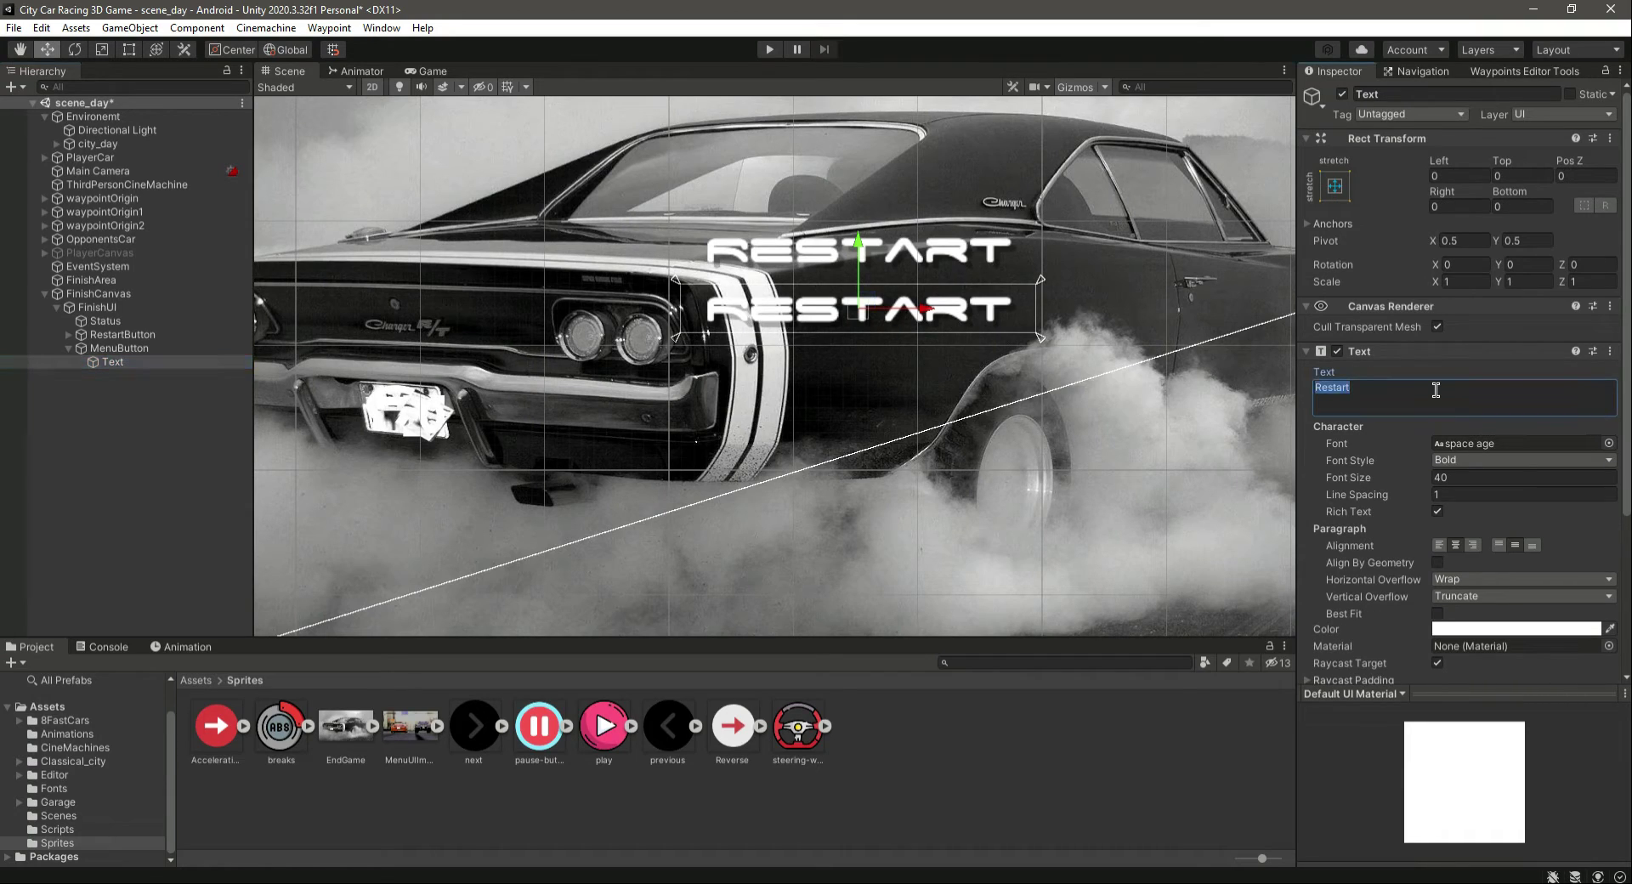
pyautogui.write('Menu')
pyautogui.hotkey('ctrl', 's')
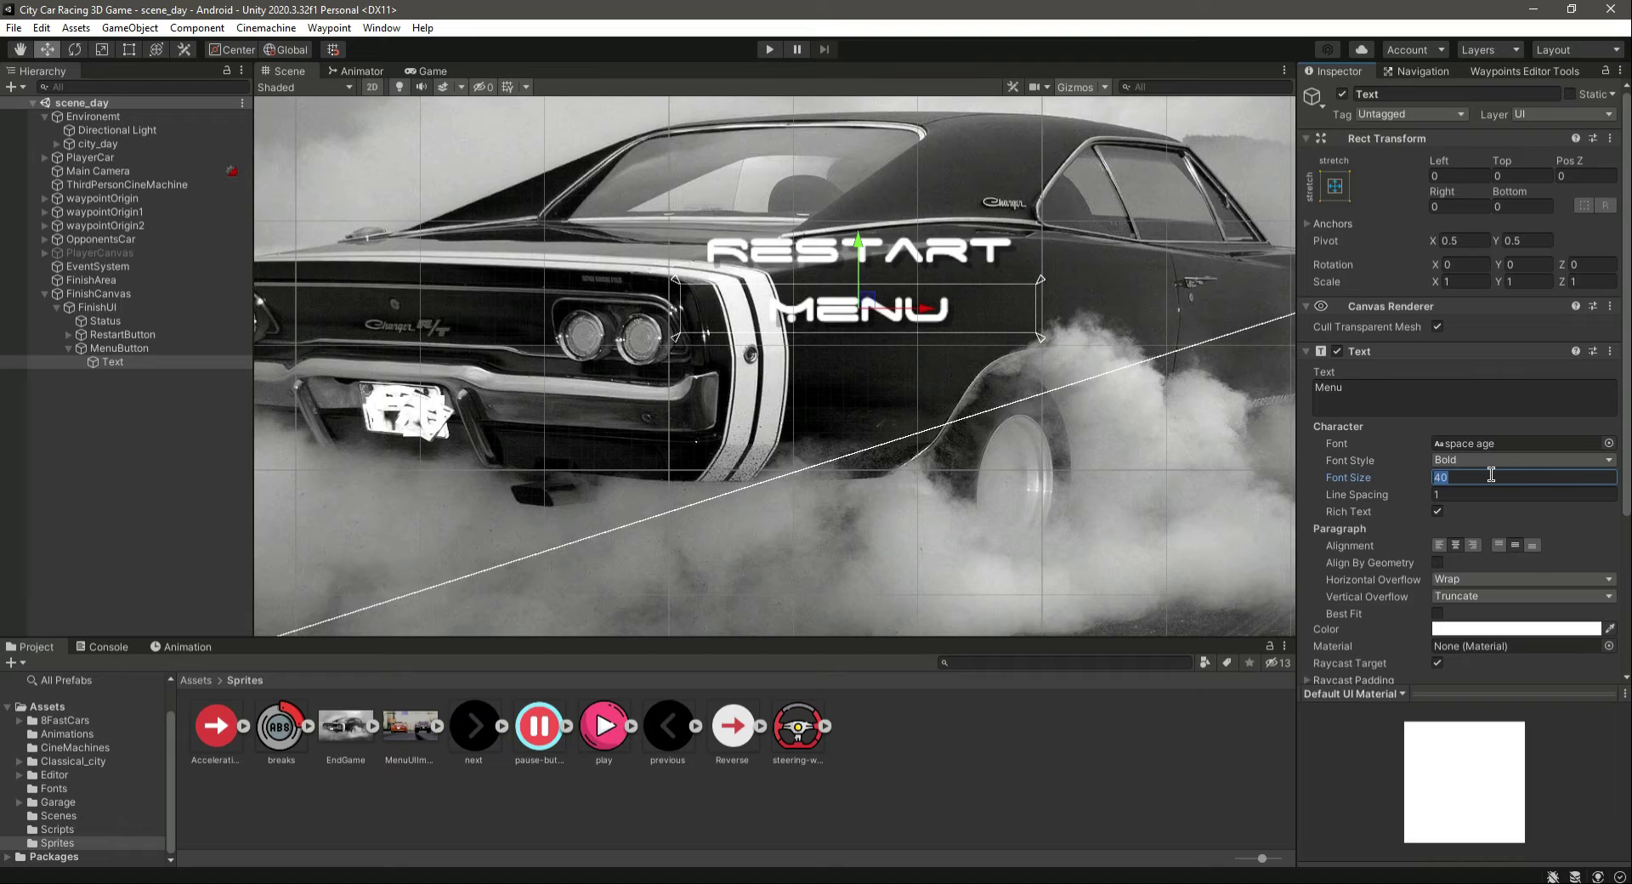
pyautogui.write('30')
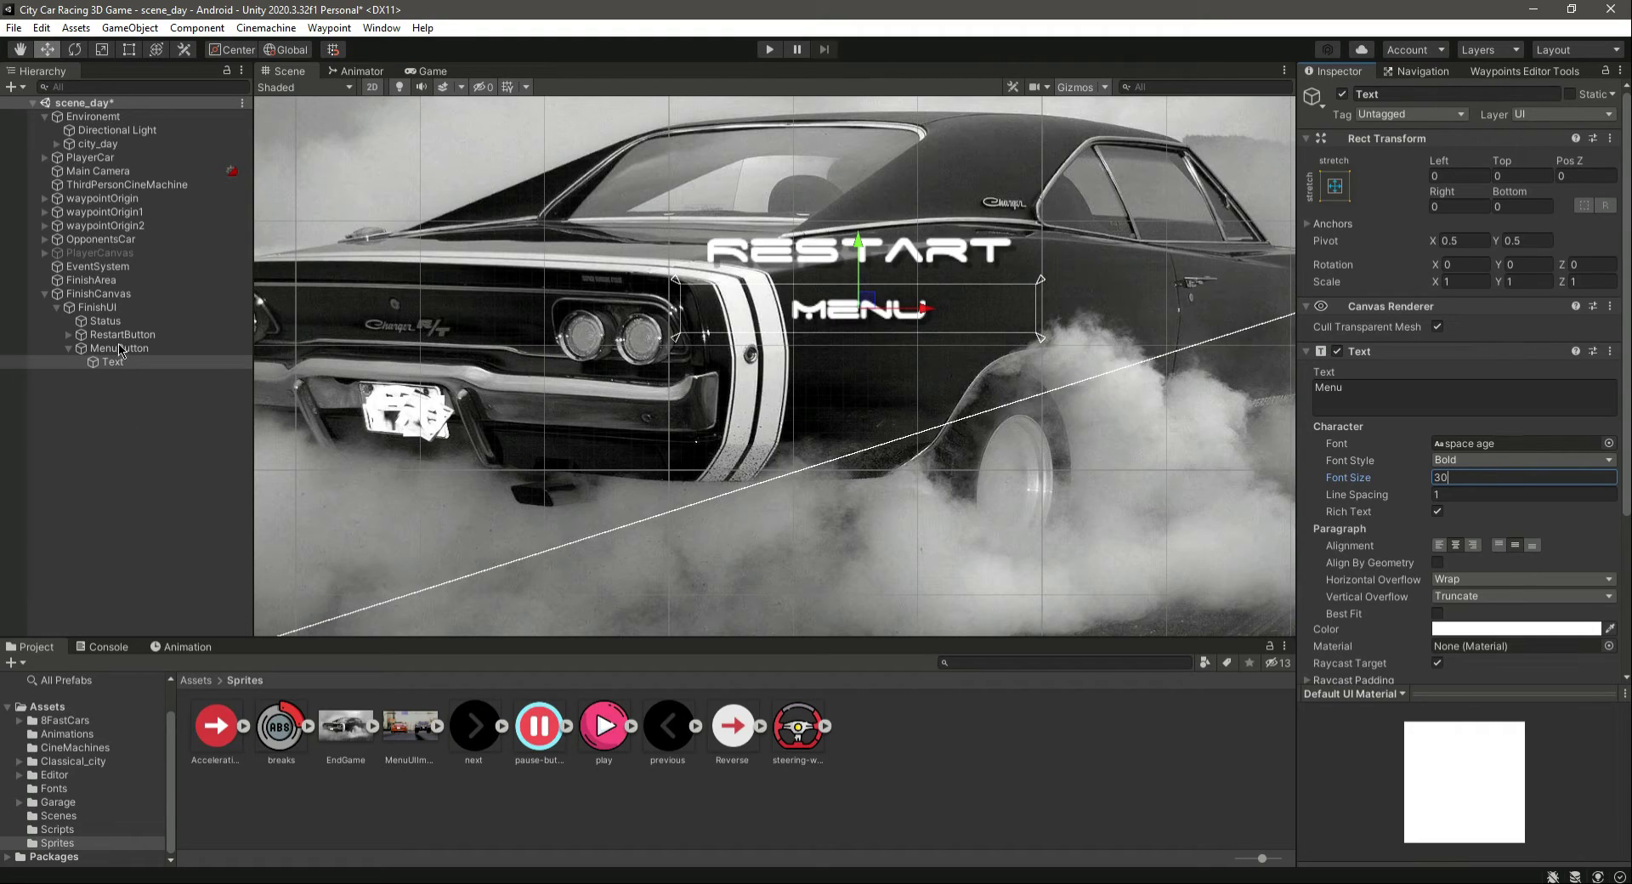
pyautogui.hotkey('ctrl', 's')
# Step: Raise the shadow colour's opacity on both the RestartButton and MenuButton texts together, save the scene, and check the game view
pyautogui.click(69, 334)
pyautogui.keyDown('ctrl'); pyautogui.click(116, 350); pyautogui.keyUp('ctrl')
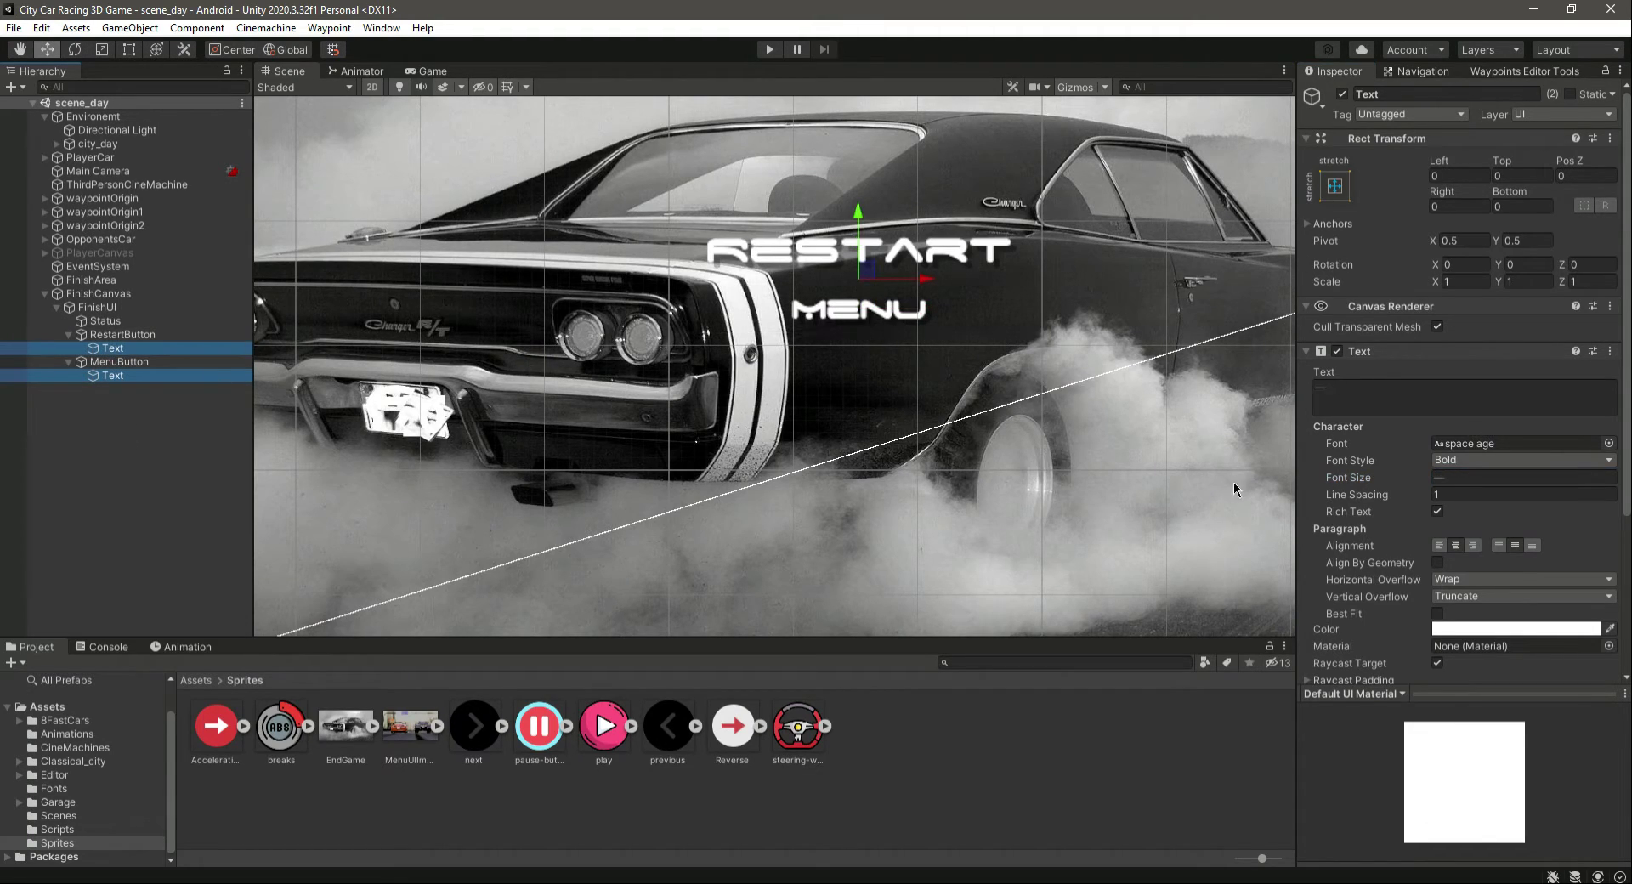
pyautogui.scroll(-5, 1466, 564)
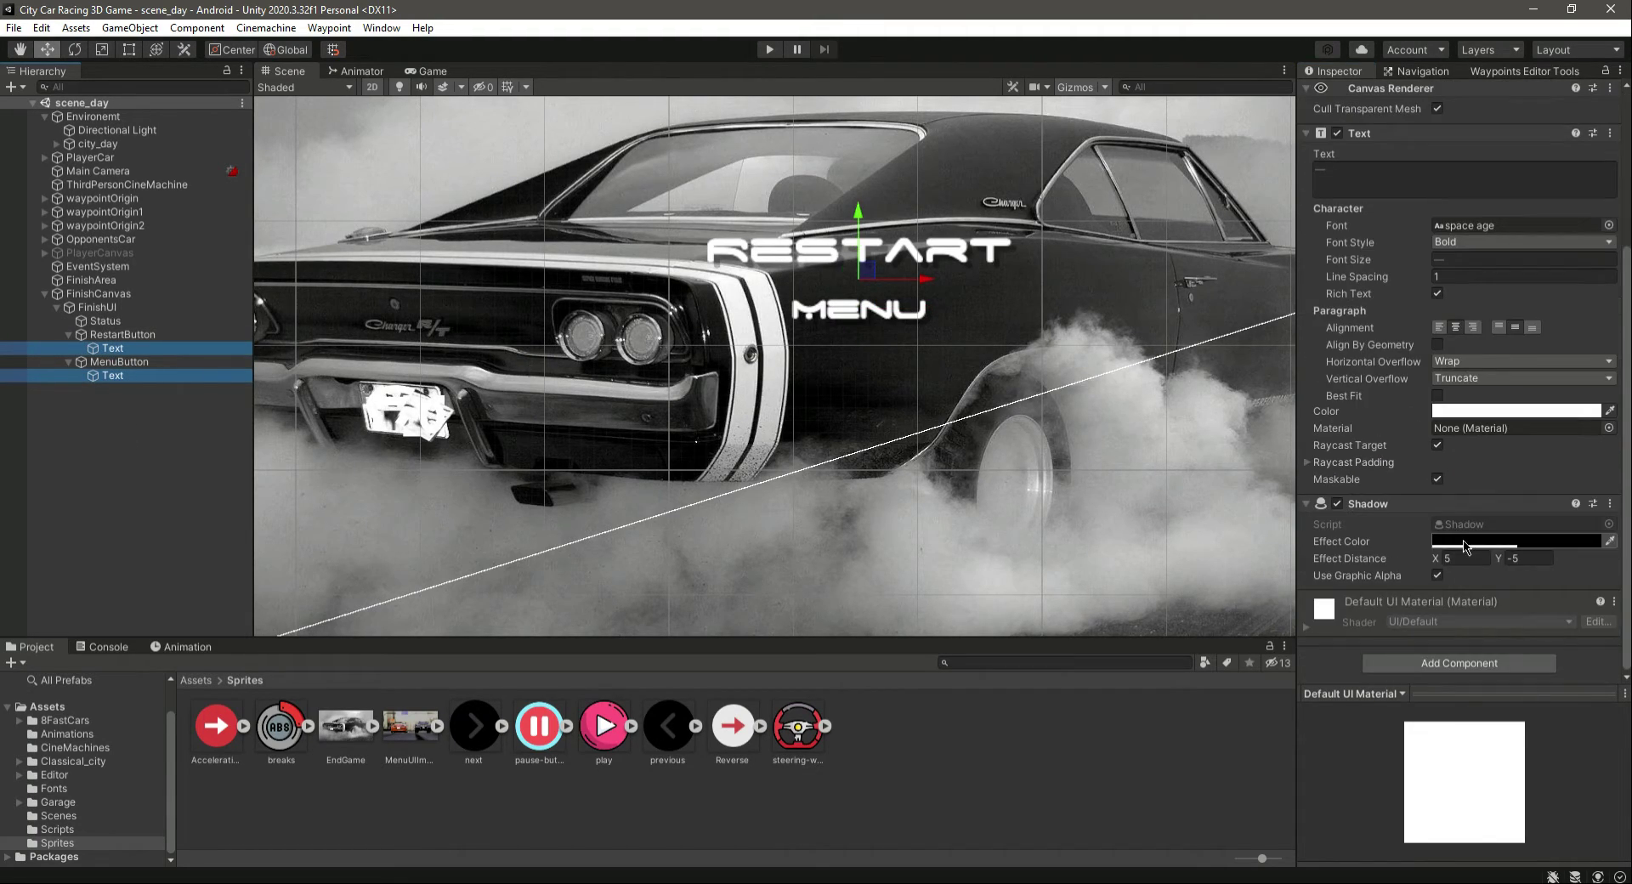
pyautogui.click(1527, 549)
pyautogui.moveTo(1517, 821); pyautogui.dragTo(1581, 812)
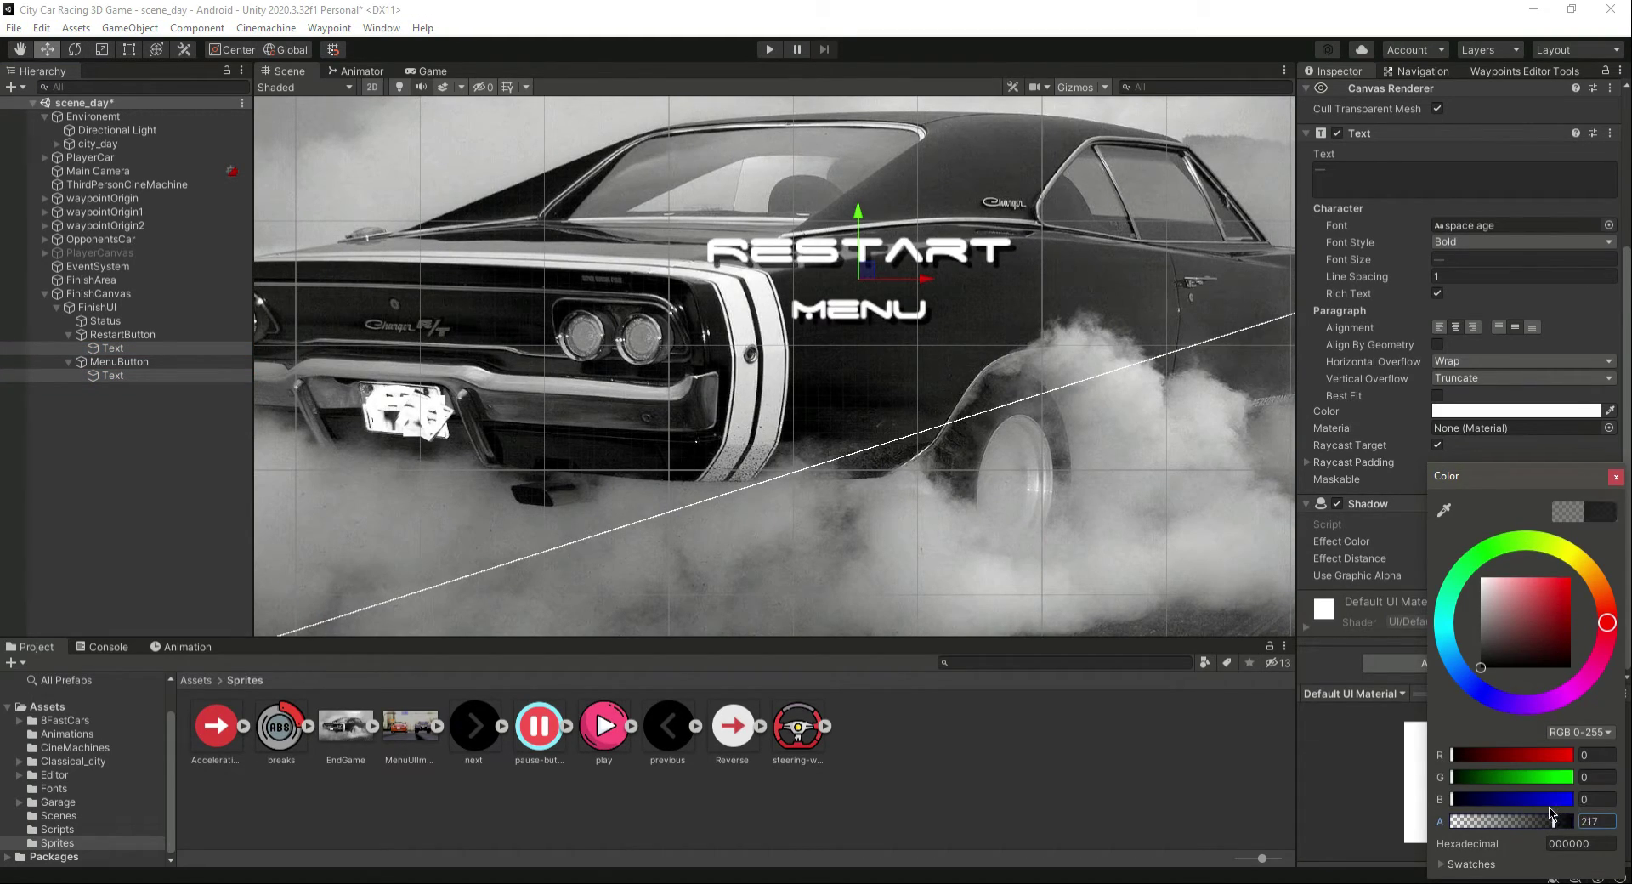
pyautogui.click(1614, 476)
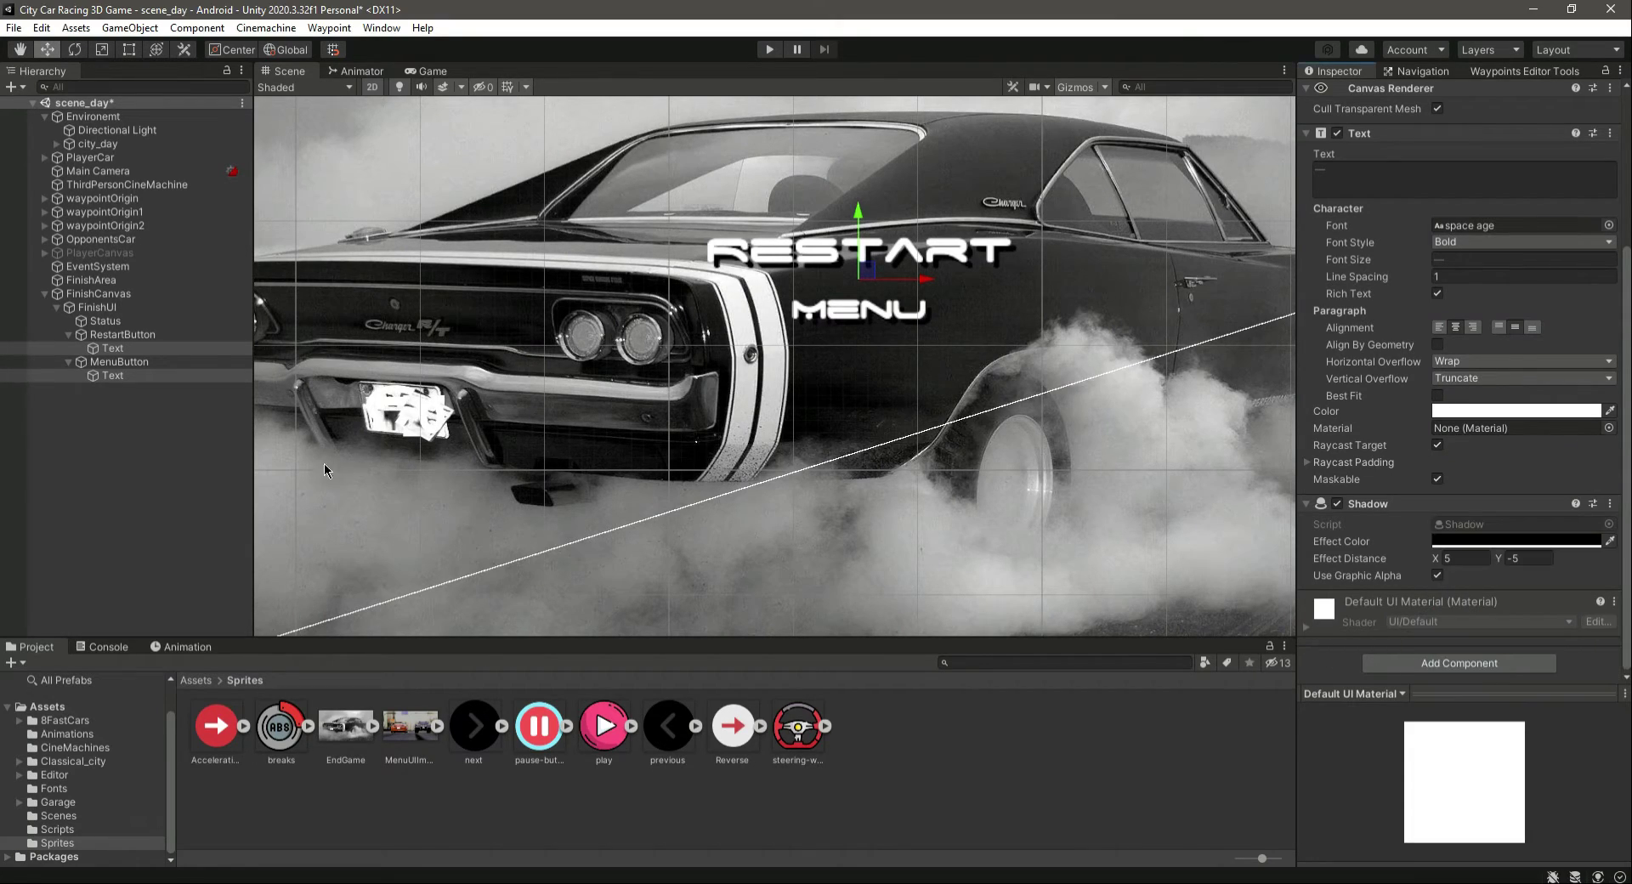
pyautogui.click(48, 513)
pyautogui.hotkey('ctrl', 's')
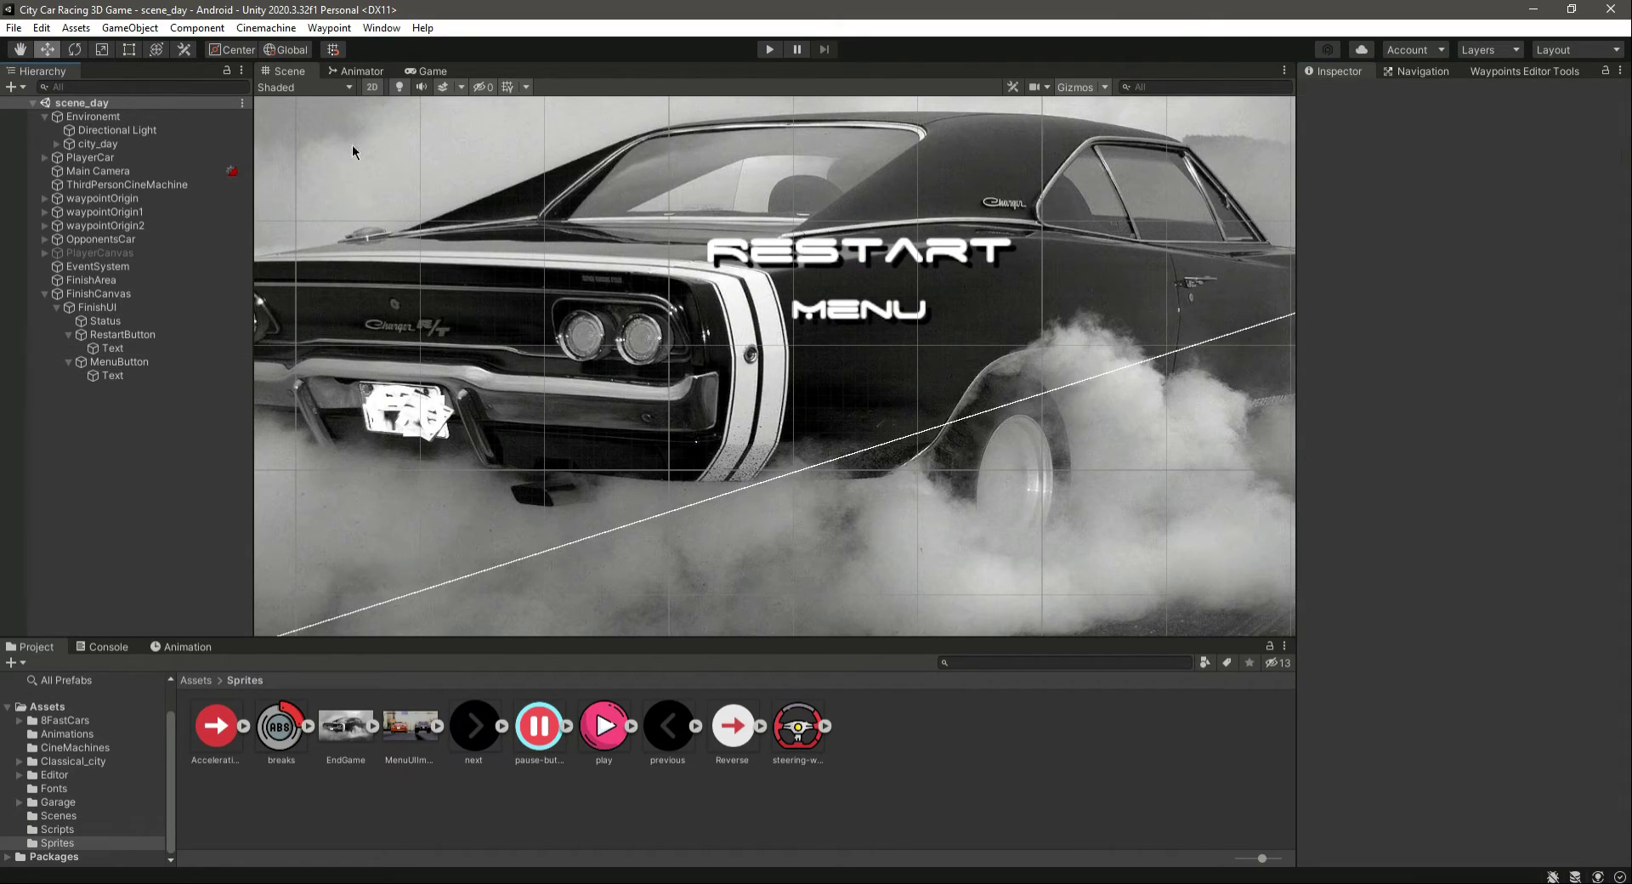
pyautogui.click(430, 72)
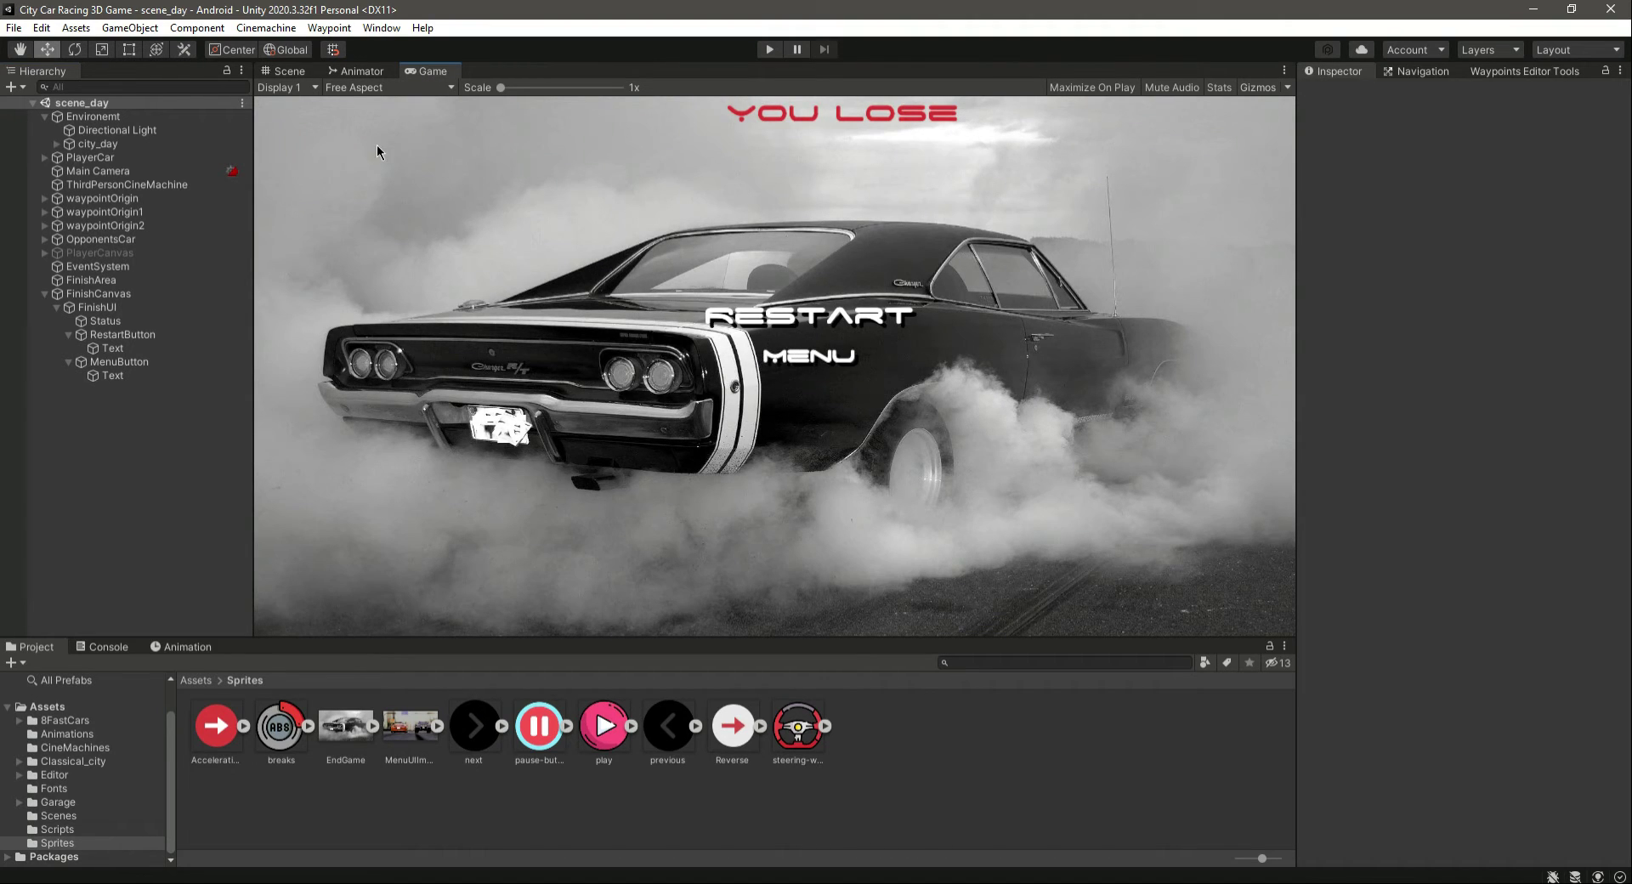
pyautogui.click(287, 72)
# Step: Collapse RestartButton and MenuButton in the hierarchy and duplicate MenuButton
pyautogui.click(70, 362)
pyautogui.click(70, 335)
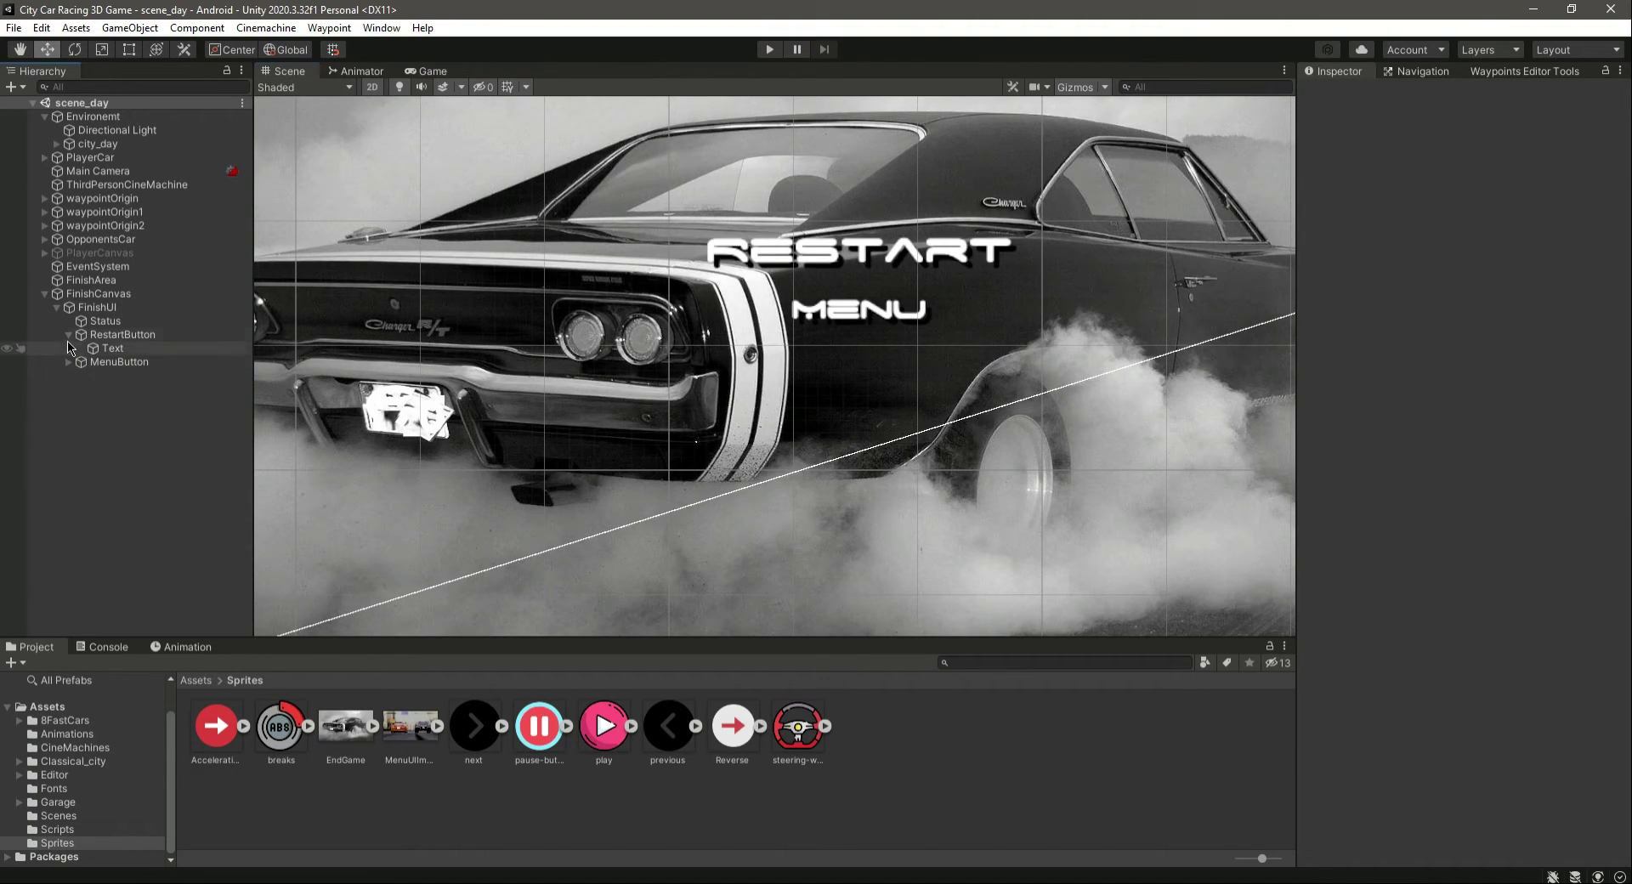
pyautogui.click(102, 350)
pyautogui.hotkey('ctrl', 'd')
# Step: Rename the duplicated menu button as QuitButton, and save the scene
pyautogui.click(1461, 94)
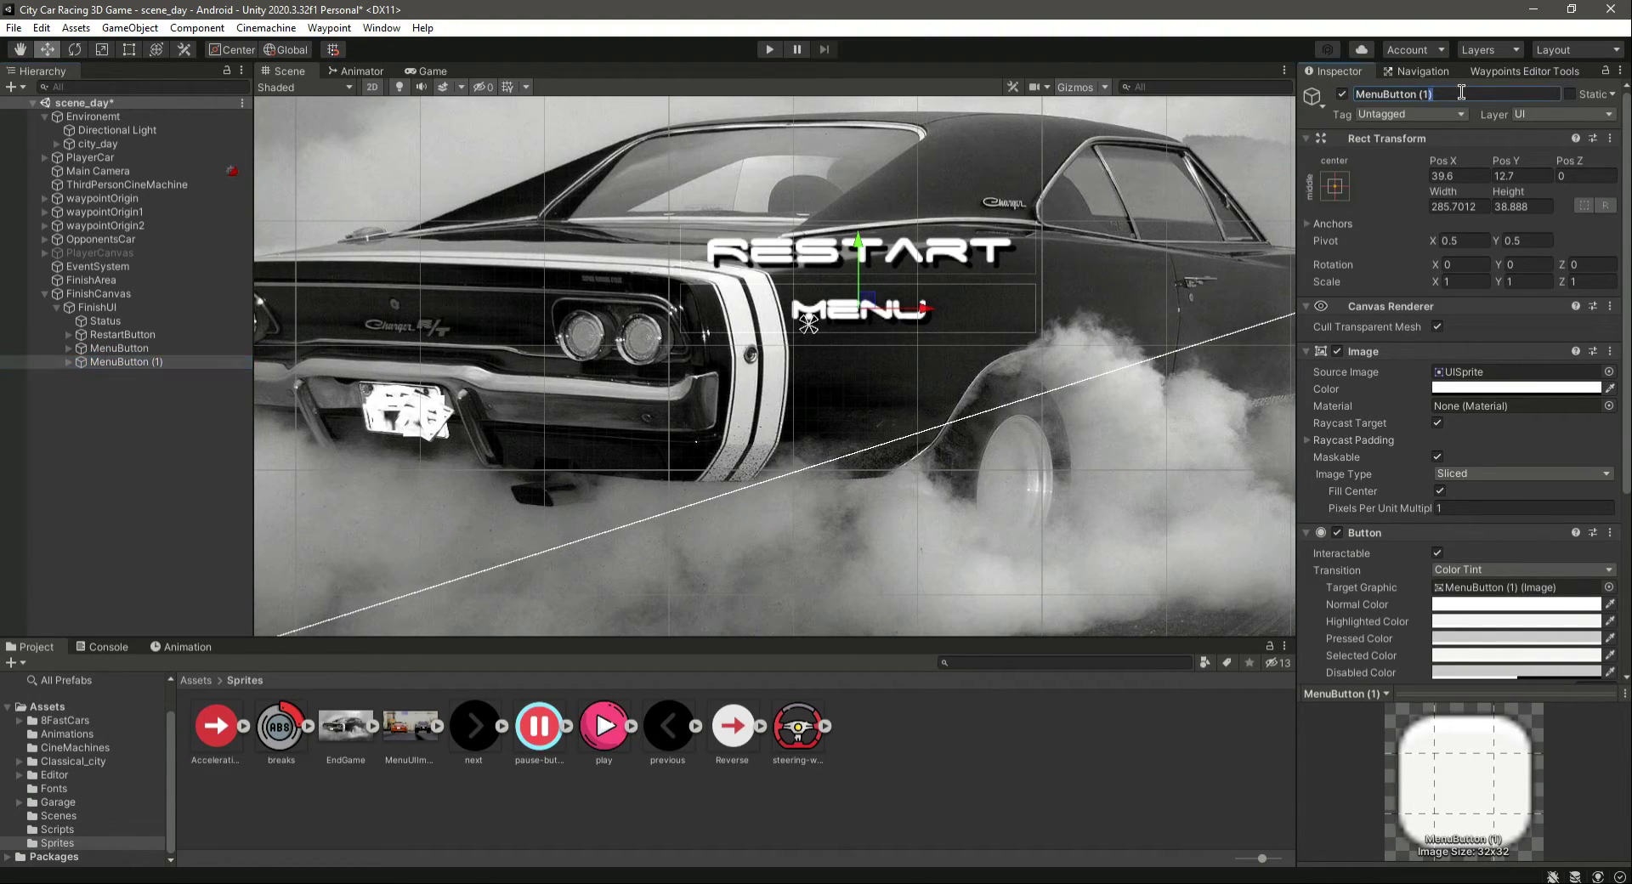
pyautogui.press('BackSpace')
pyautogui.press('BackSpace')
pyautogui.moveTo(1385, 95); pyautogui.dragTo(1352, 95)
pyautogui.press('BackSpace')
pyautogui.write('Quit')
pyautogui.press('Return')
pyautogui.hotkey('ctrl', 's')
# Step: Move QuitButton below MenuButton to about Pos Y -35.3, and save the scene
pyautogui.moveTo(857, 236); pyautogui.dragTo(862, 297)
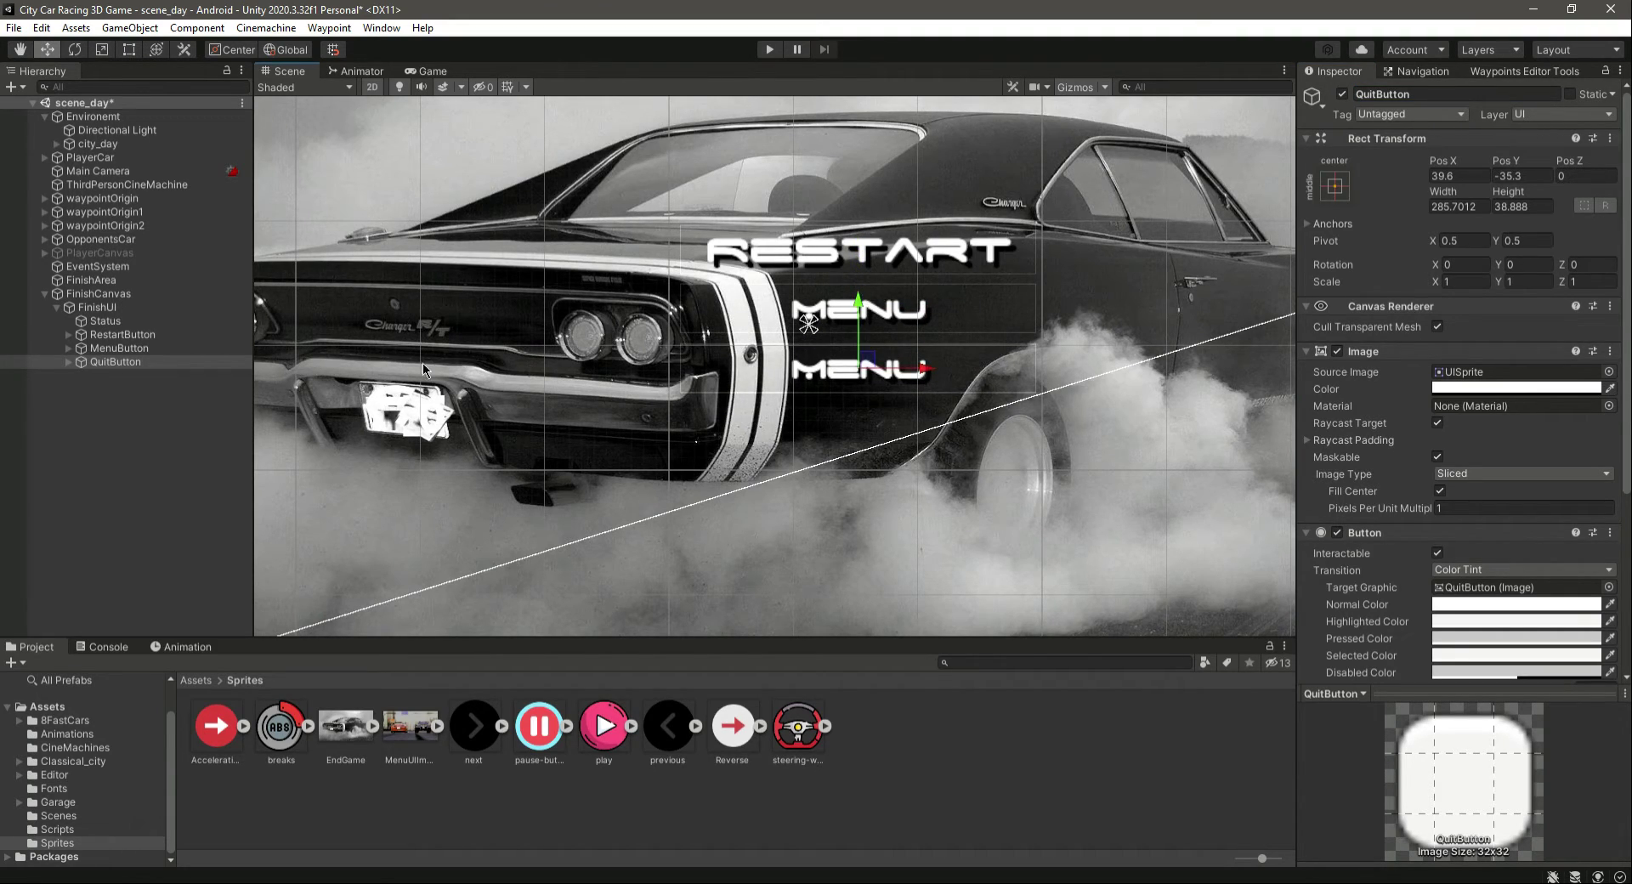
pyautogui.click(146, 433)
pyautogui.hotkey('ctrl', 's')
# Step: Change QuitButton's child text to "Quit" with font size 26, and save the scene
pyautogui.click(102, 361)
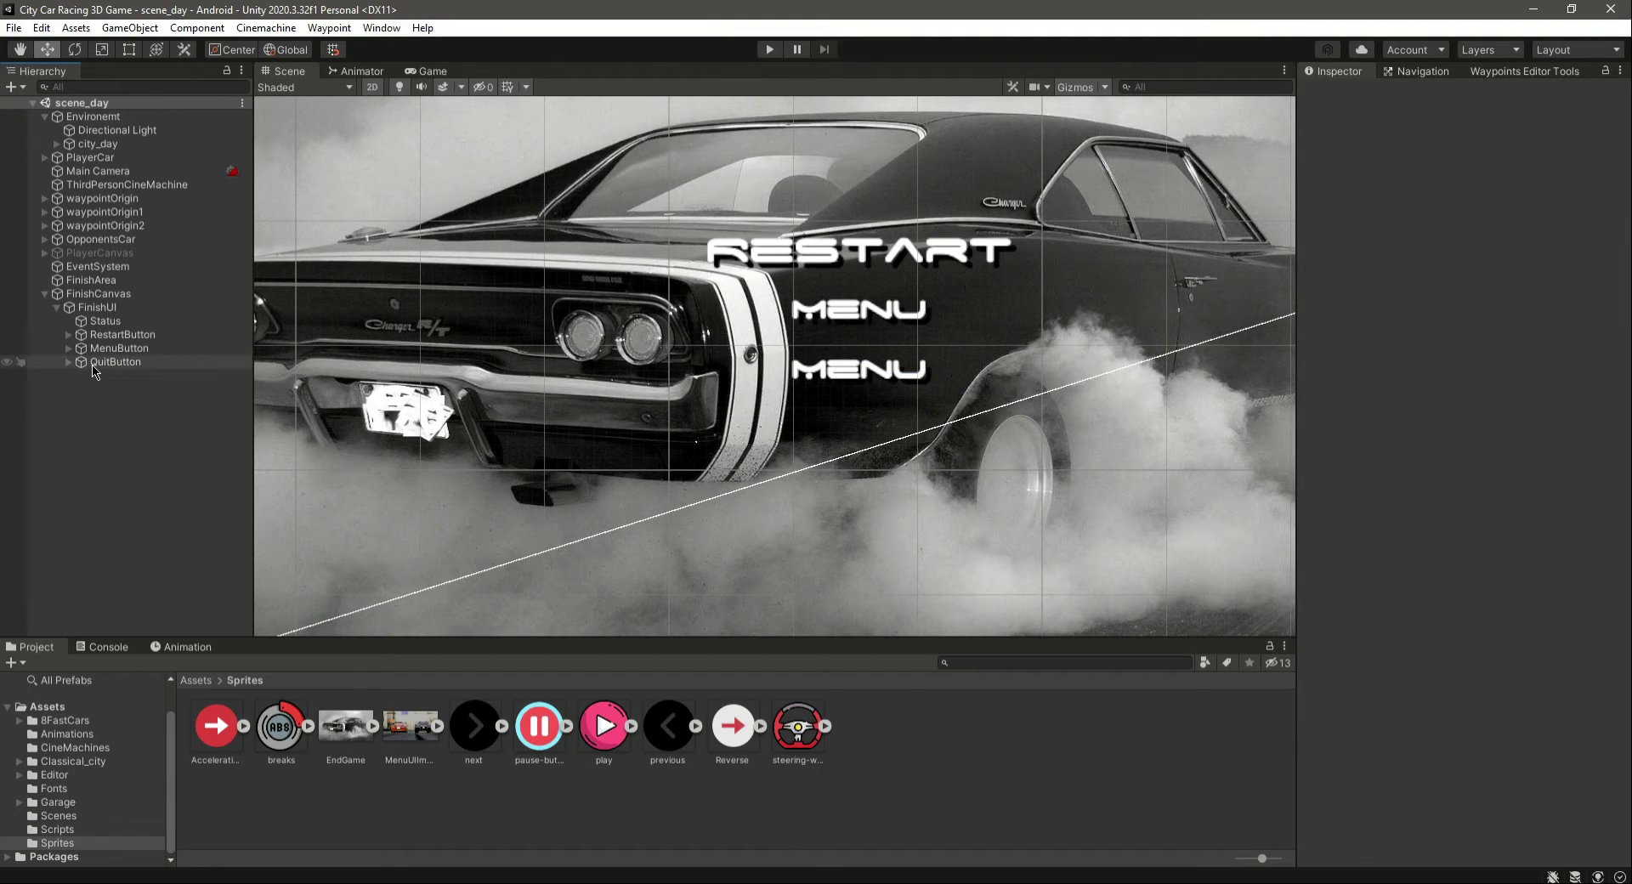
pyautogui.click(67, 363)
pyautogui.click(113, 375)
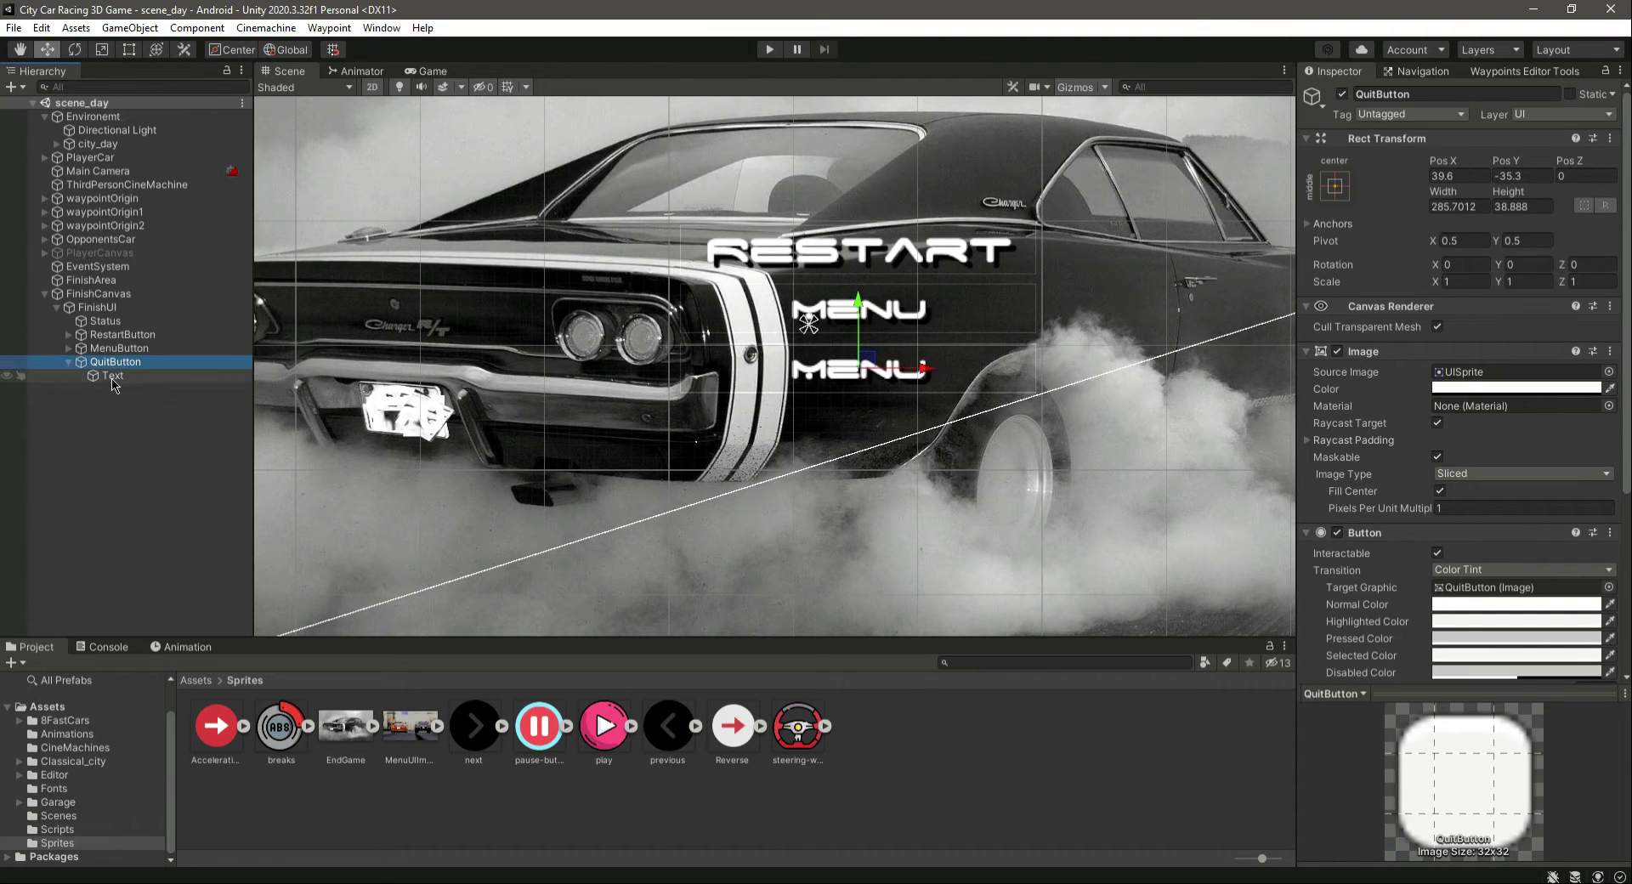
pyautogui.click(1407, 392)
pyautogui.write('Quit')
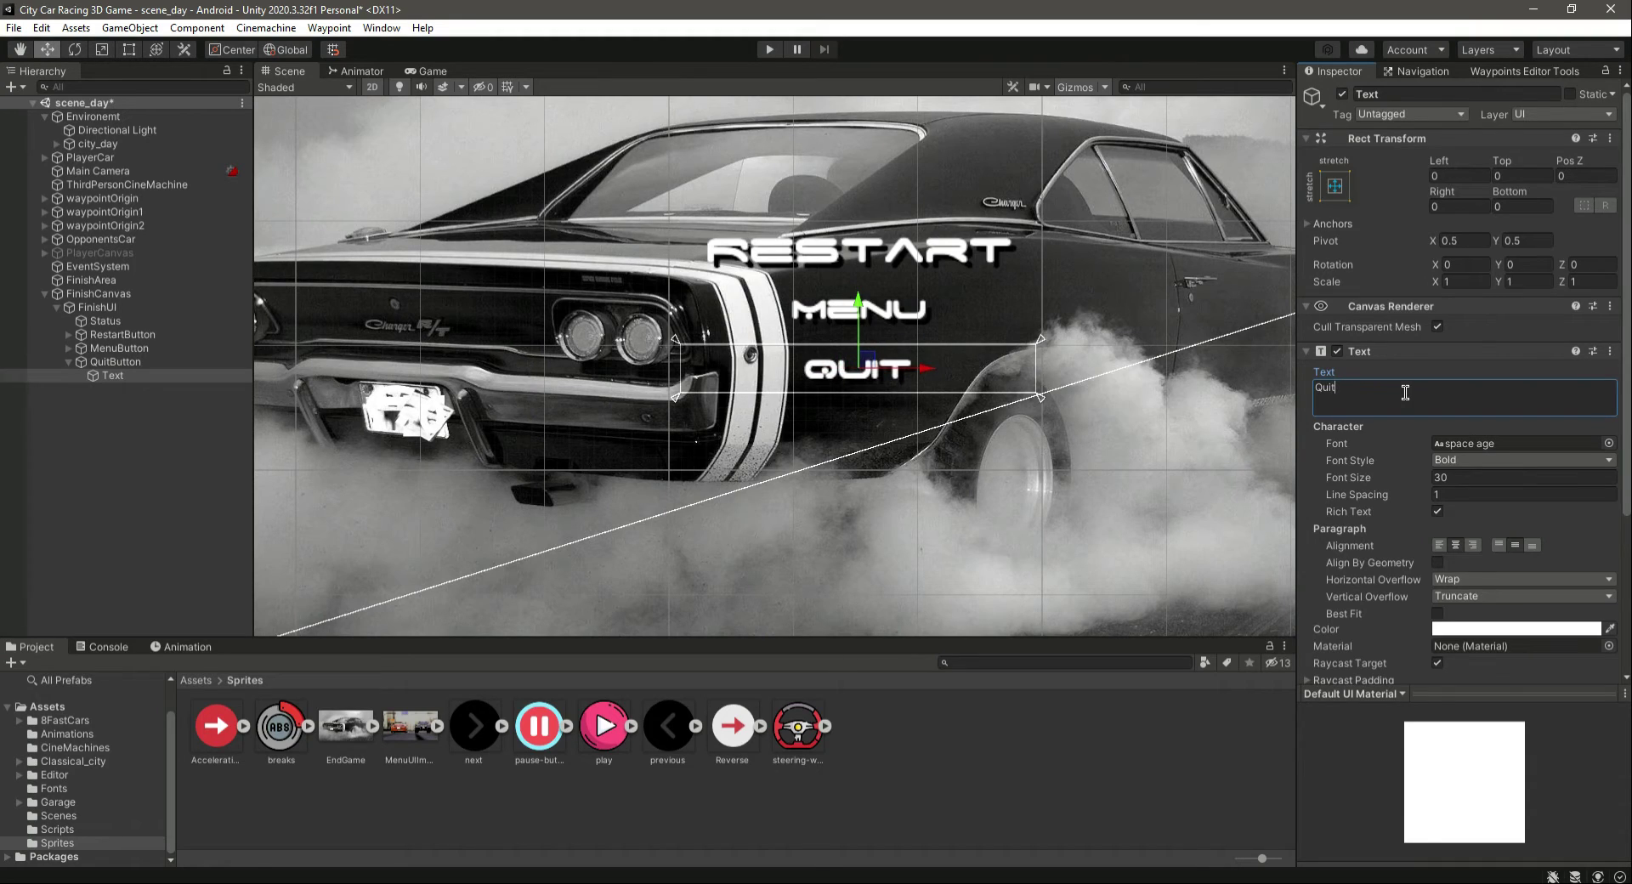
pyautogui.click(1514, 476)
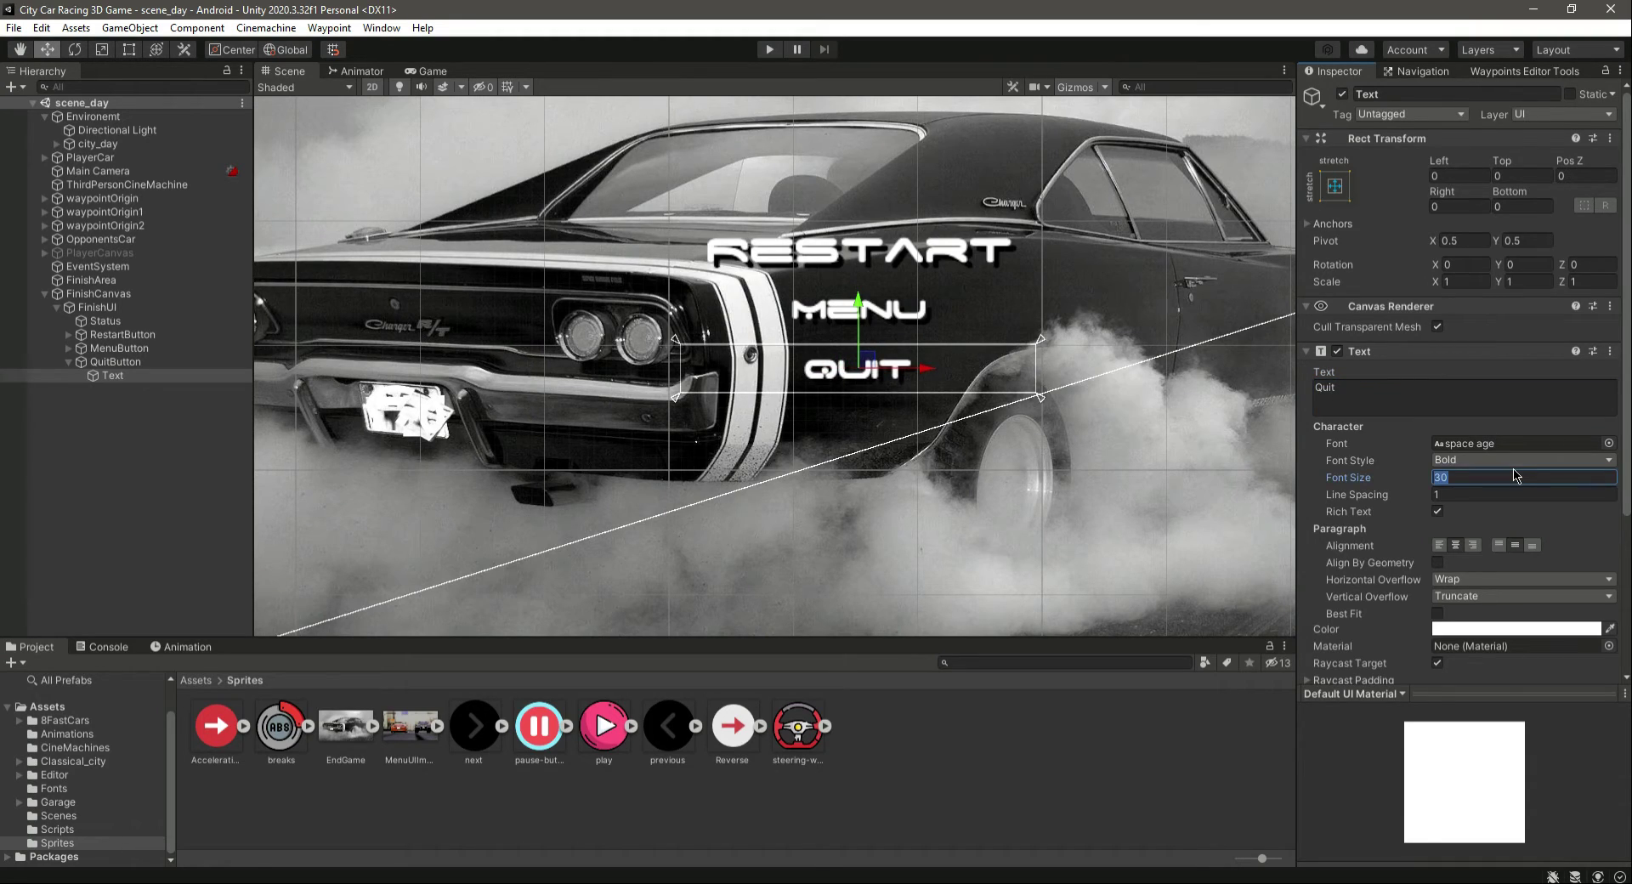
pyautogui.write('26')
pyautogui.hotkey('ctrl', 's')
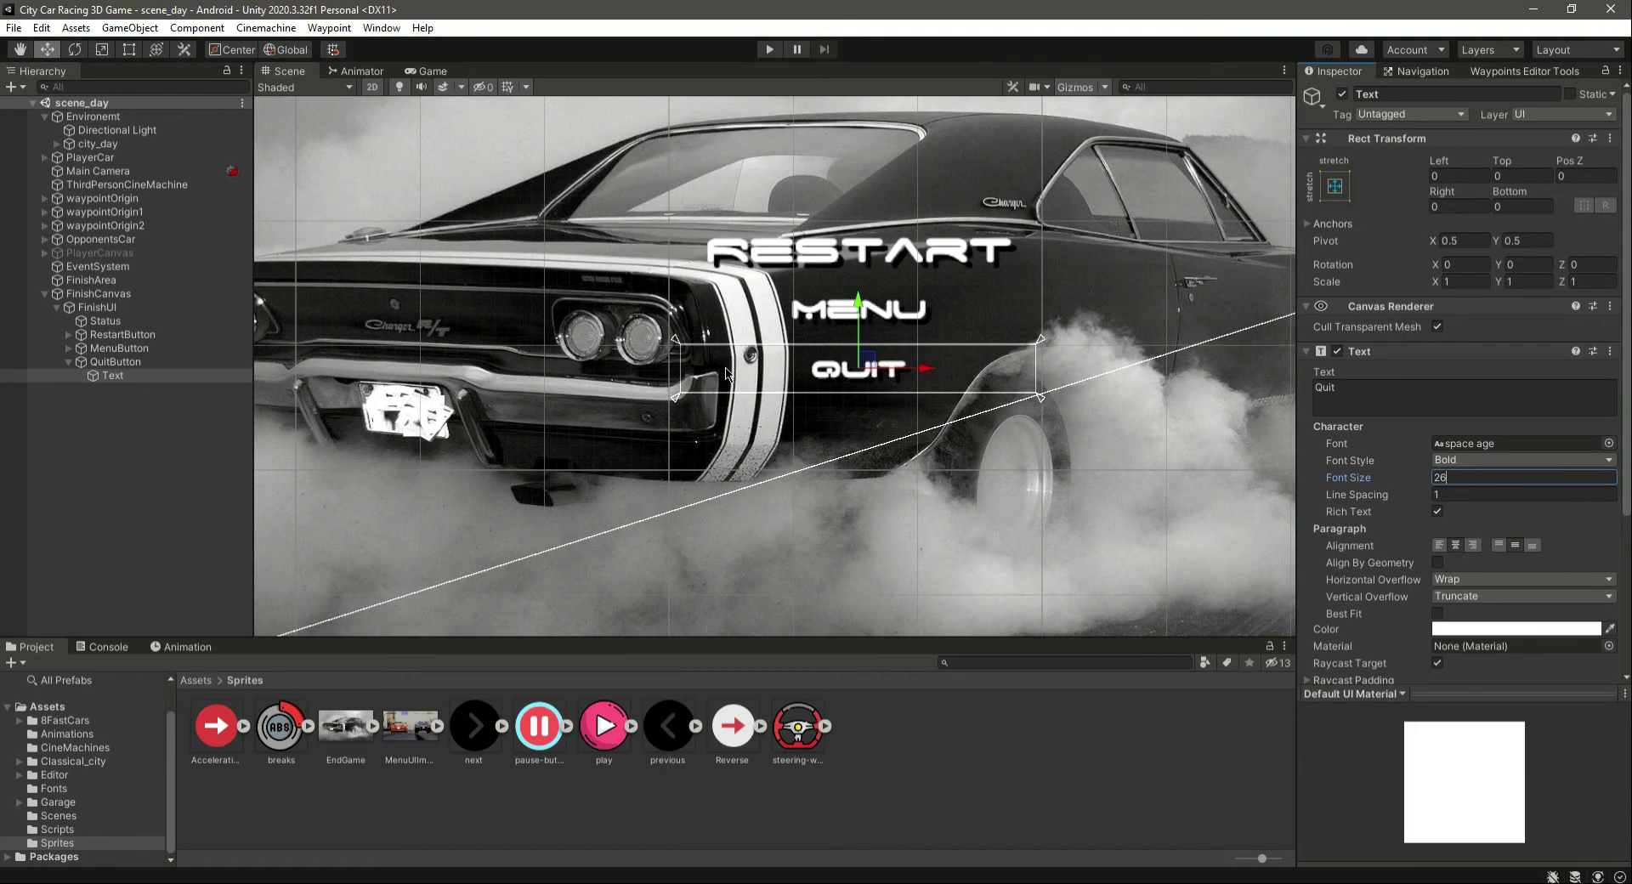
pyautogui.click(68, 363)
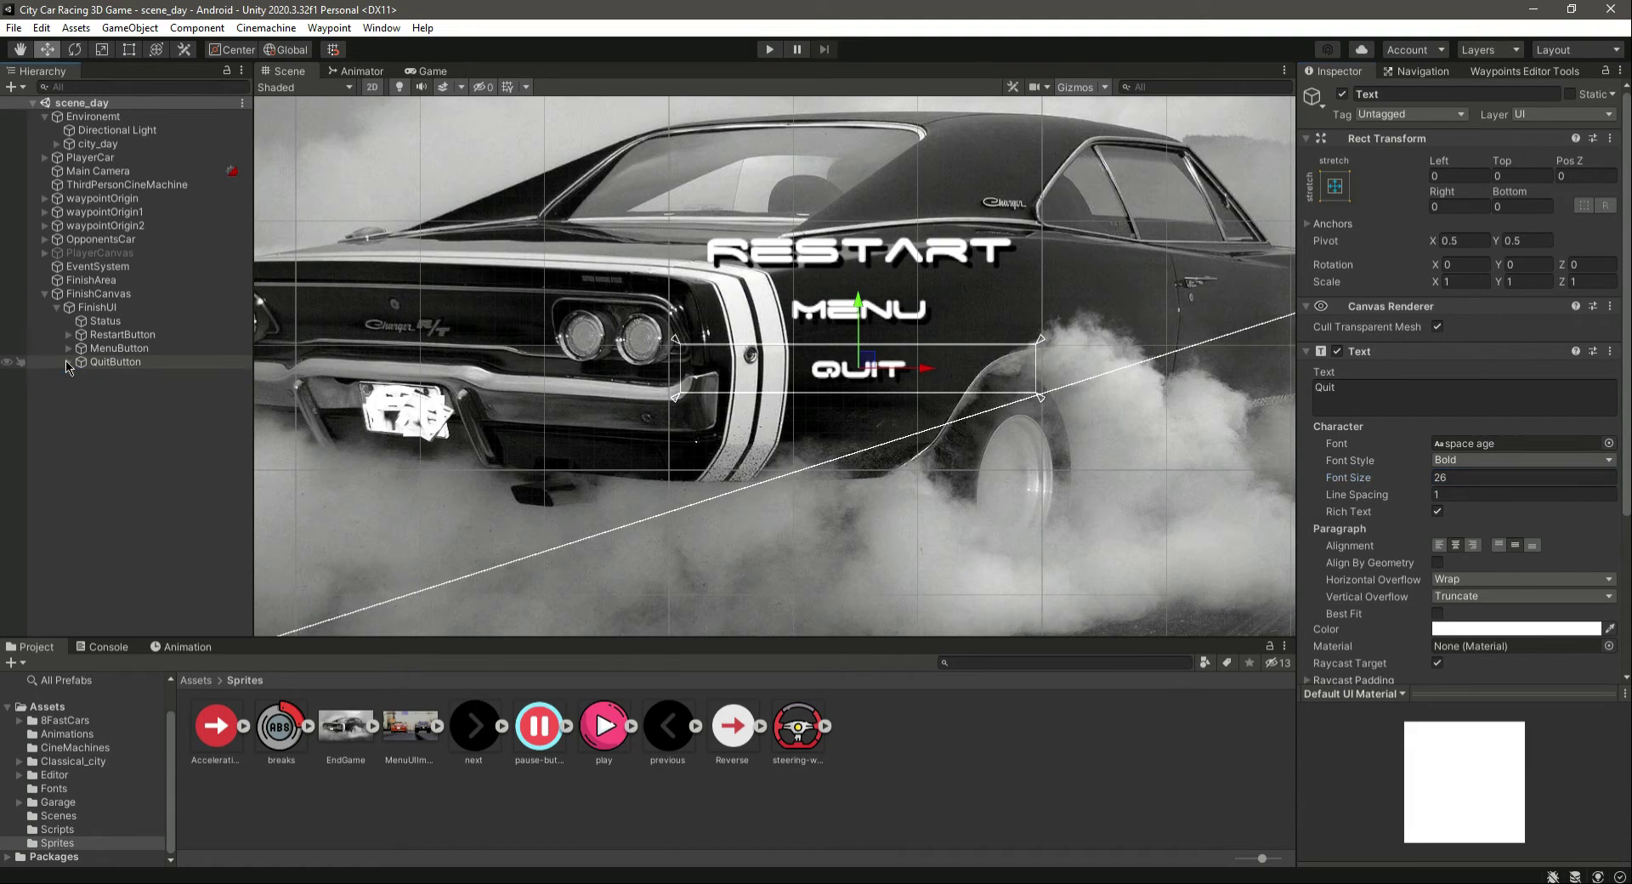
pyautogui.click(149, 425)
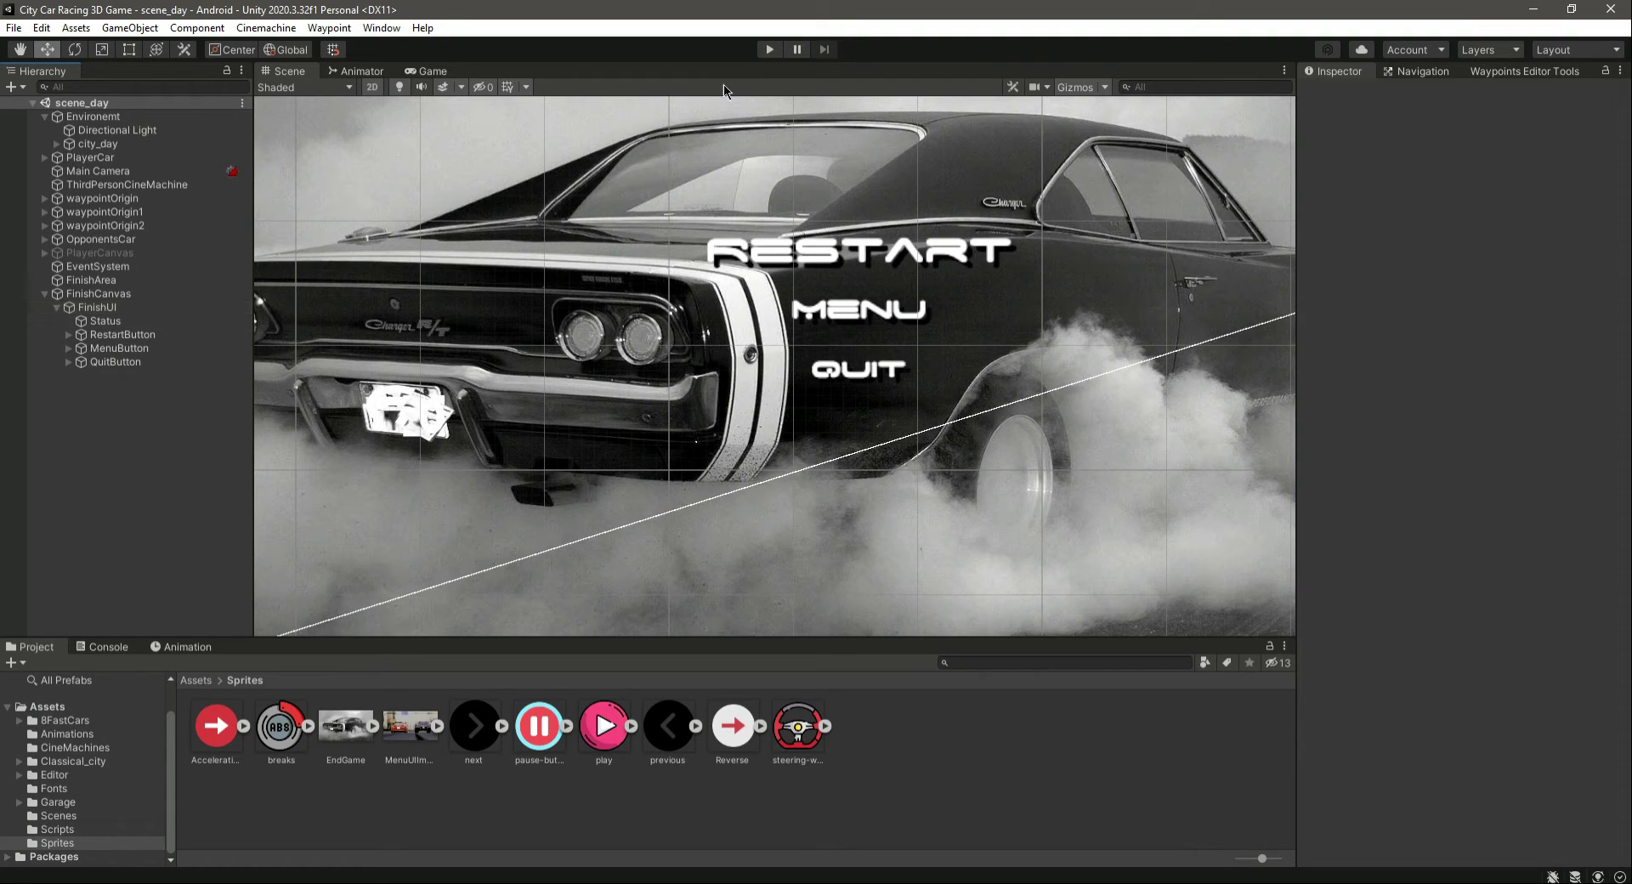
# Step: Inspect the finish screen layout in a maximized game view, and restore the normal window layout
pyautogui.click(428, 71)
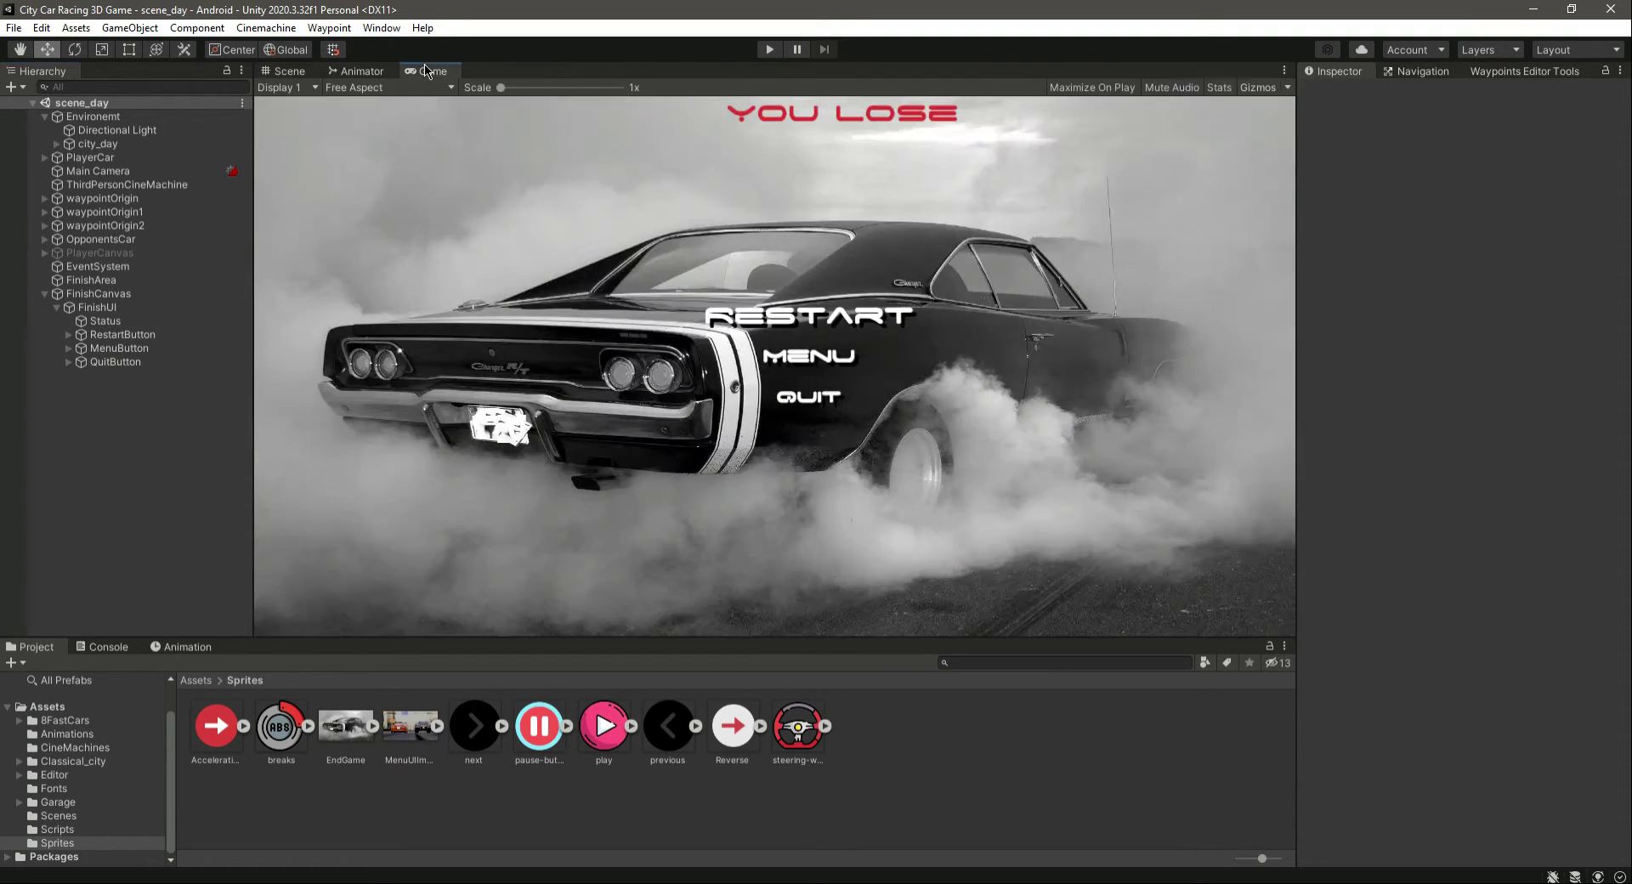
pyautogui.click(1283, 71)
pyautogui.click(1410, 131)
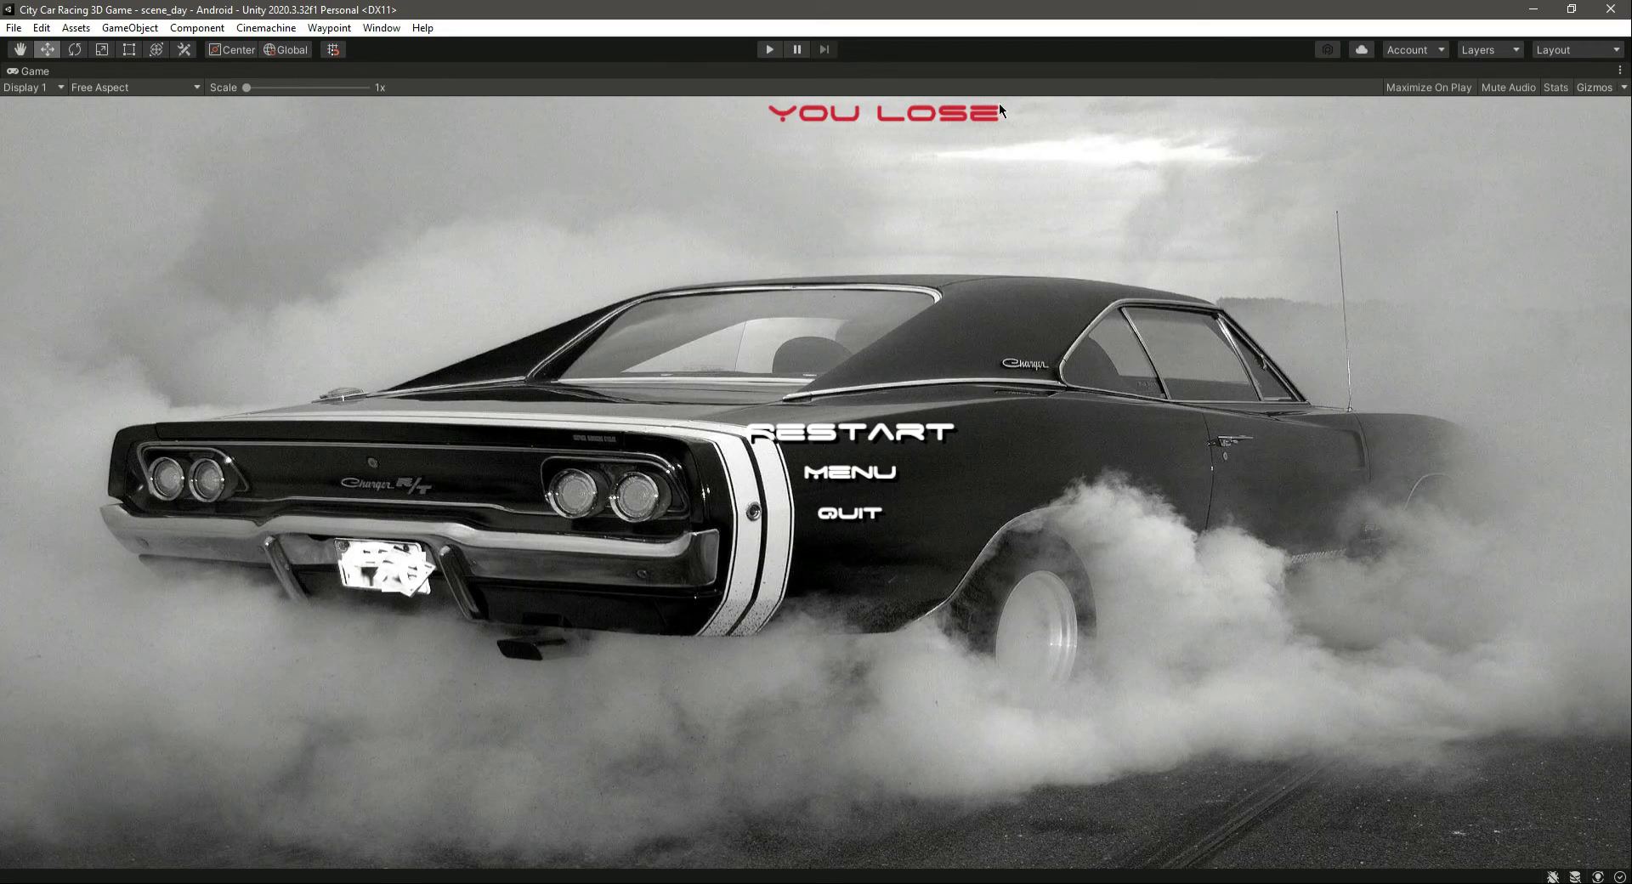
pyautogui.click(1619, 72)
pyautogui.click(1519, 132)
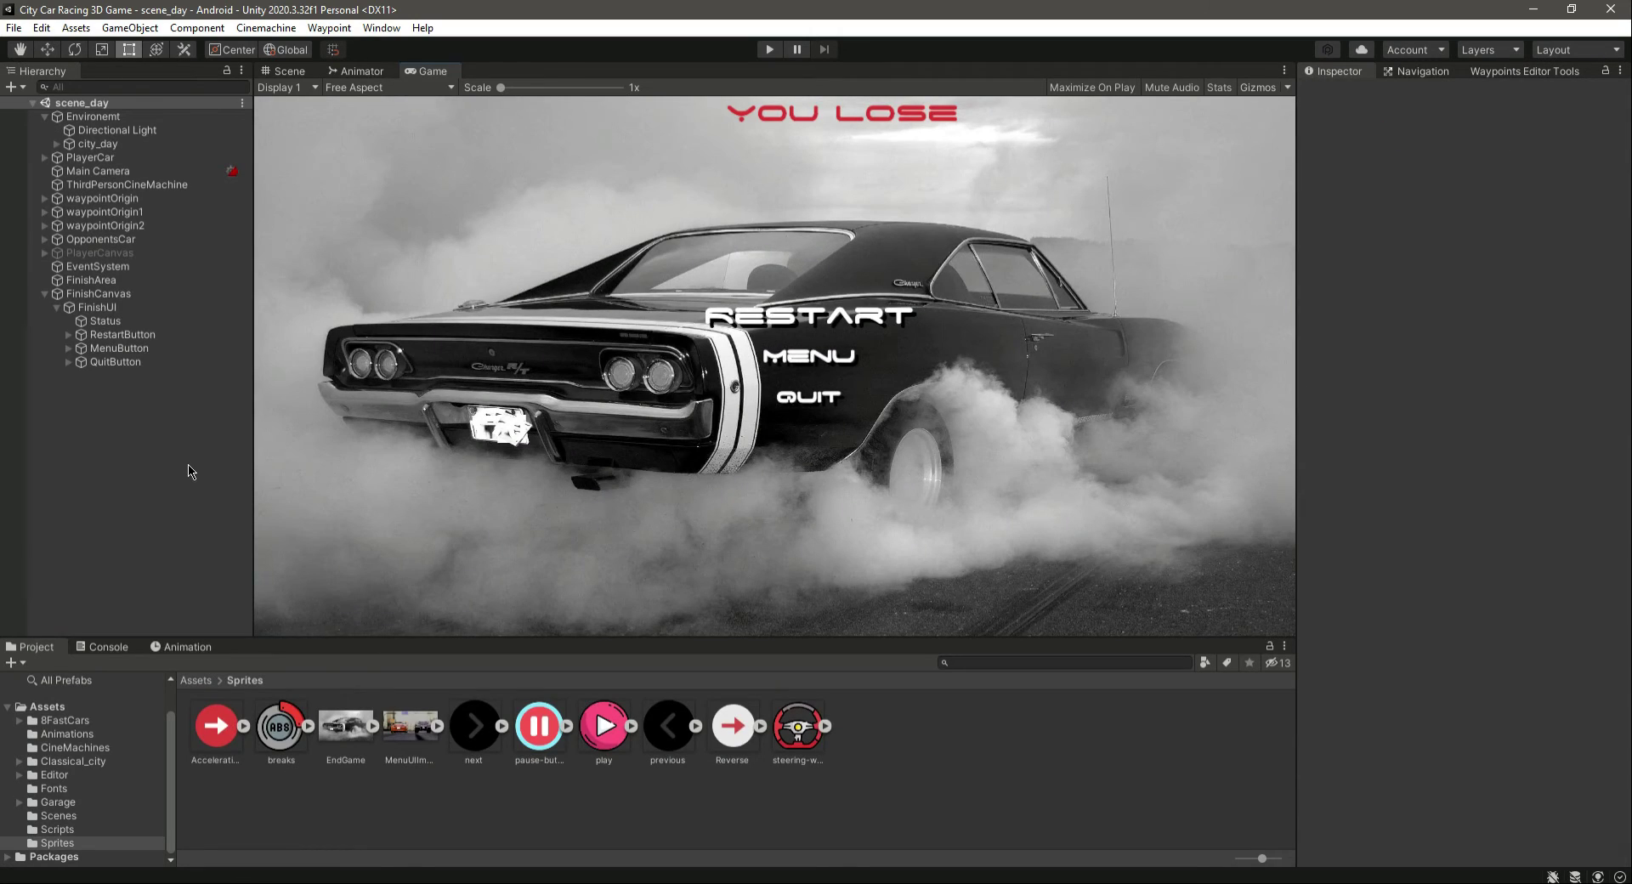
# Step: Align the Status text horizontally with the buttons, placing it near the canvas top at about X 45, Y -39, and save the scene
pyautogui.click(105, 320)
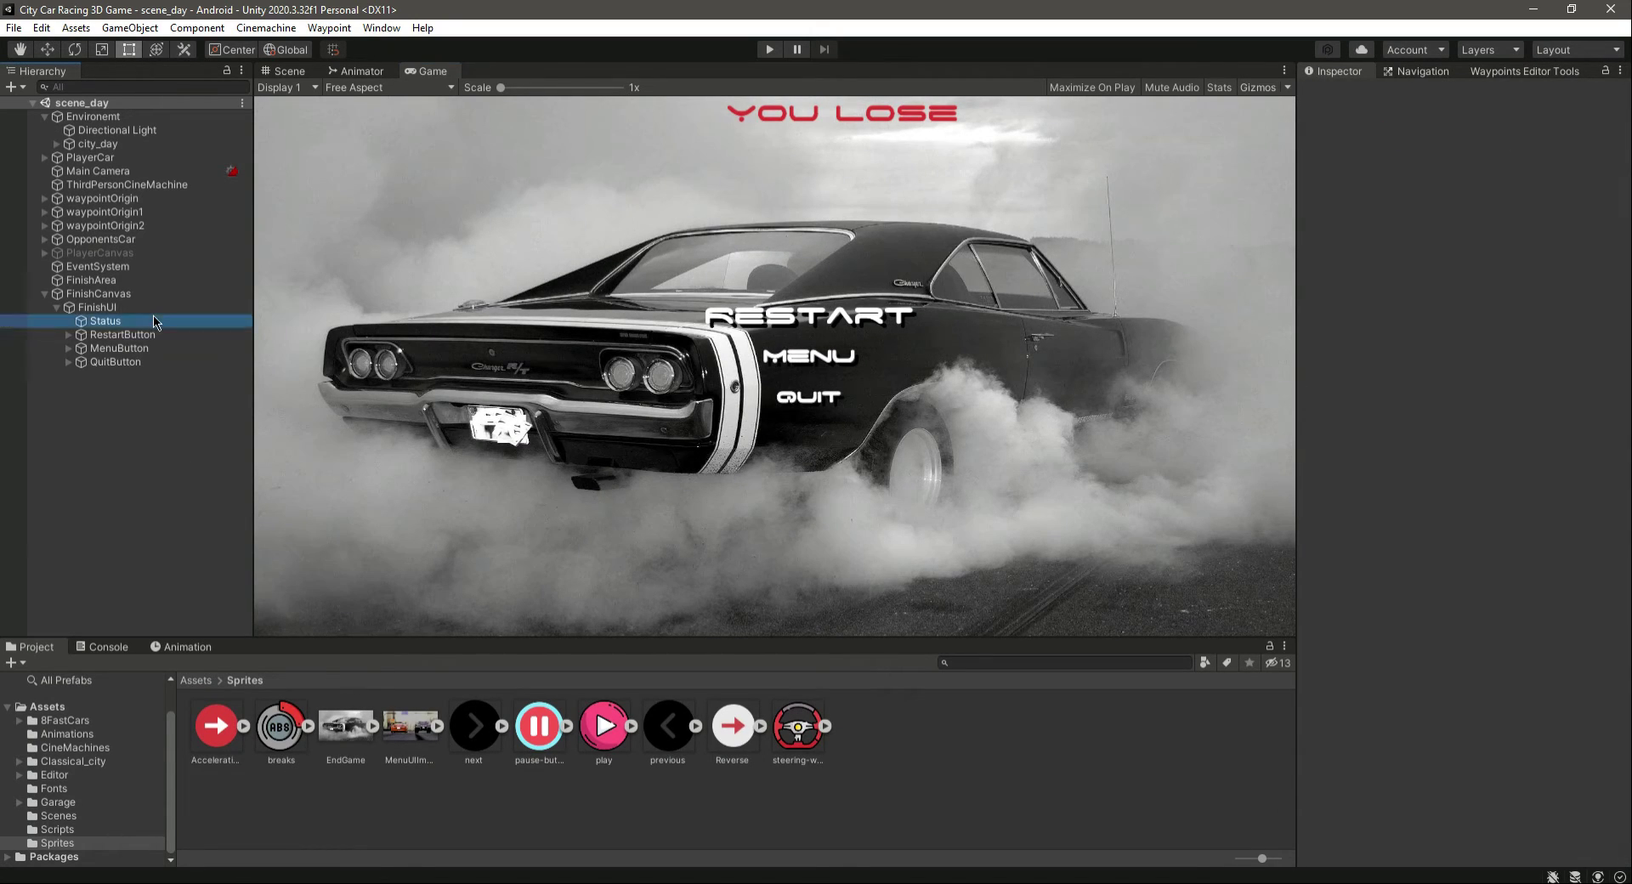
pyautogui.click(283, 71)
pyautogui.scroll(-5, 868, 265)
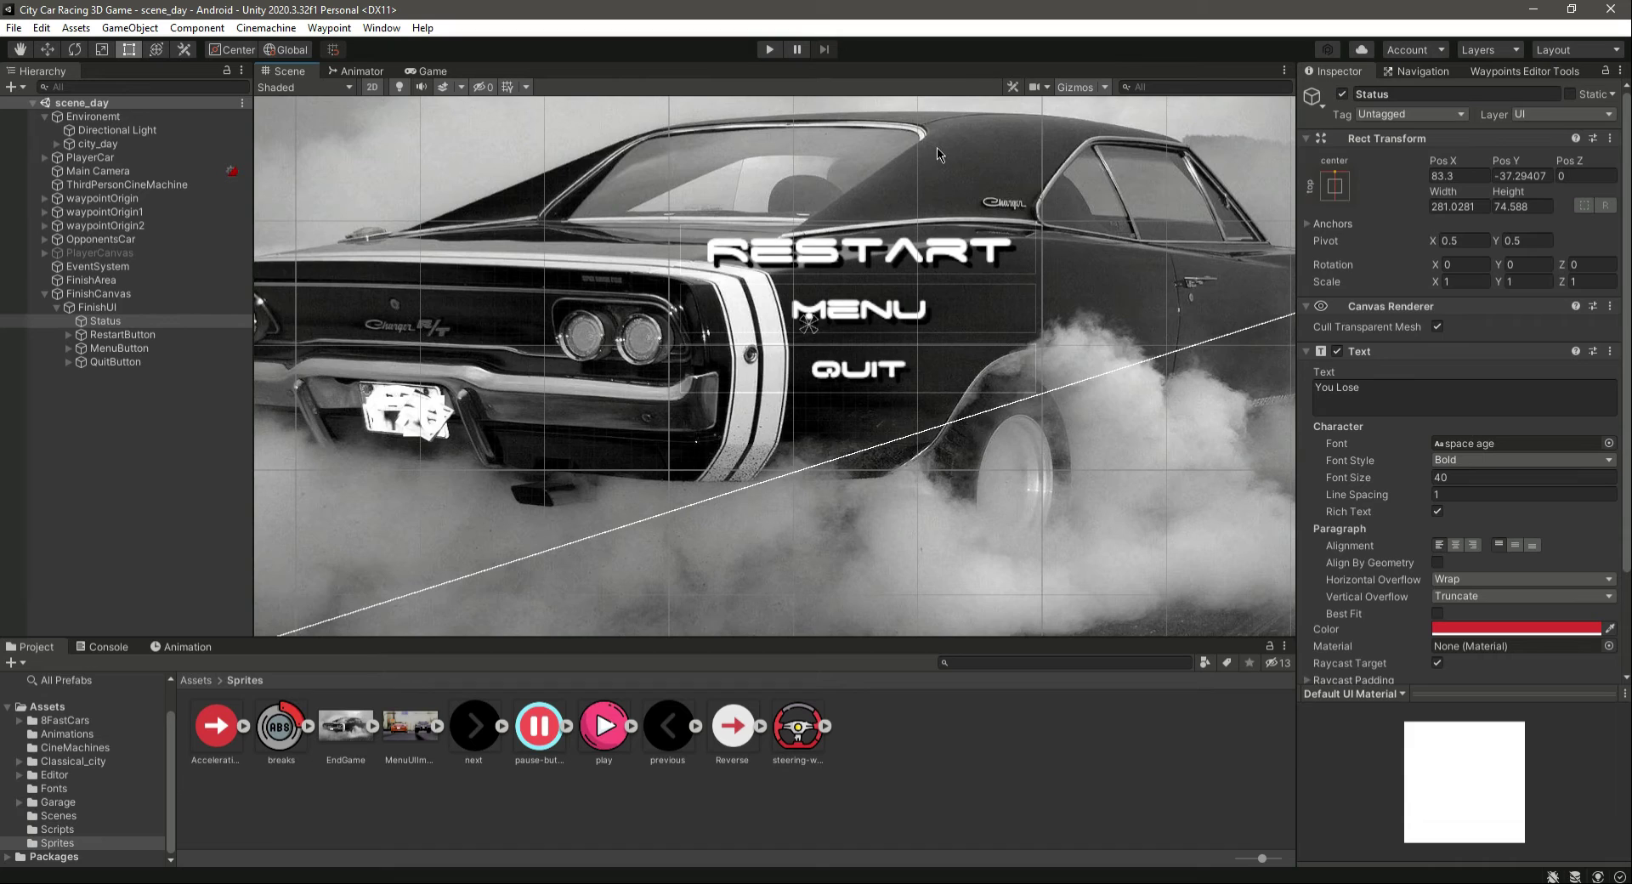
pyautogui.moveTo(918, 238); pyautogui.dragTo(912, 292, button='middle')
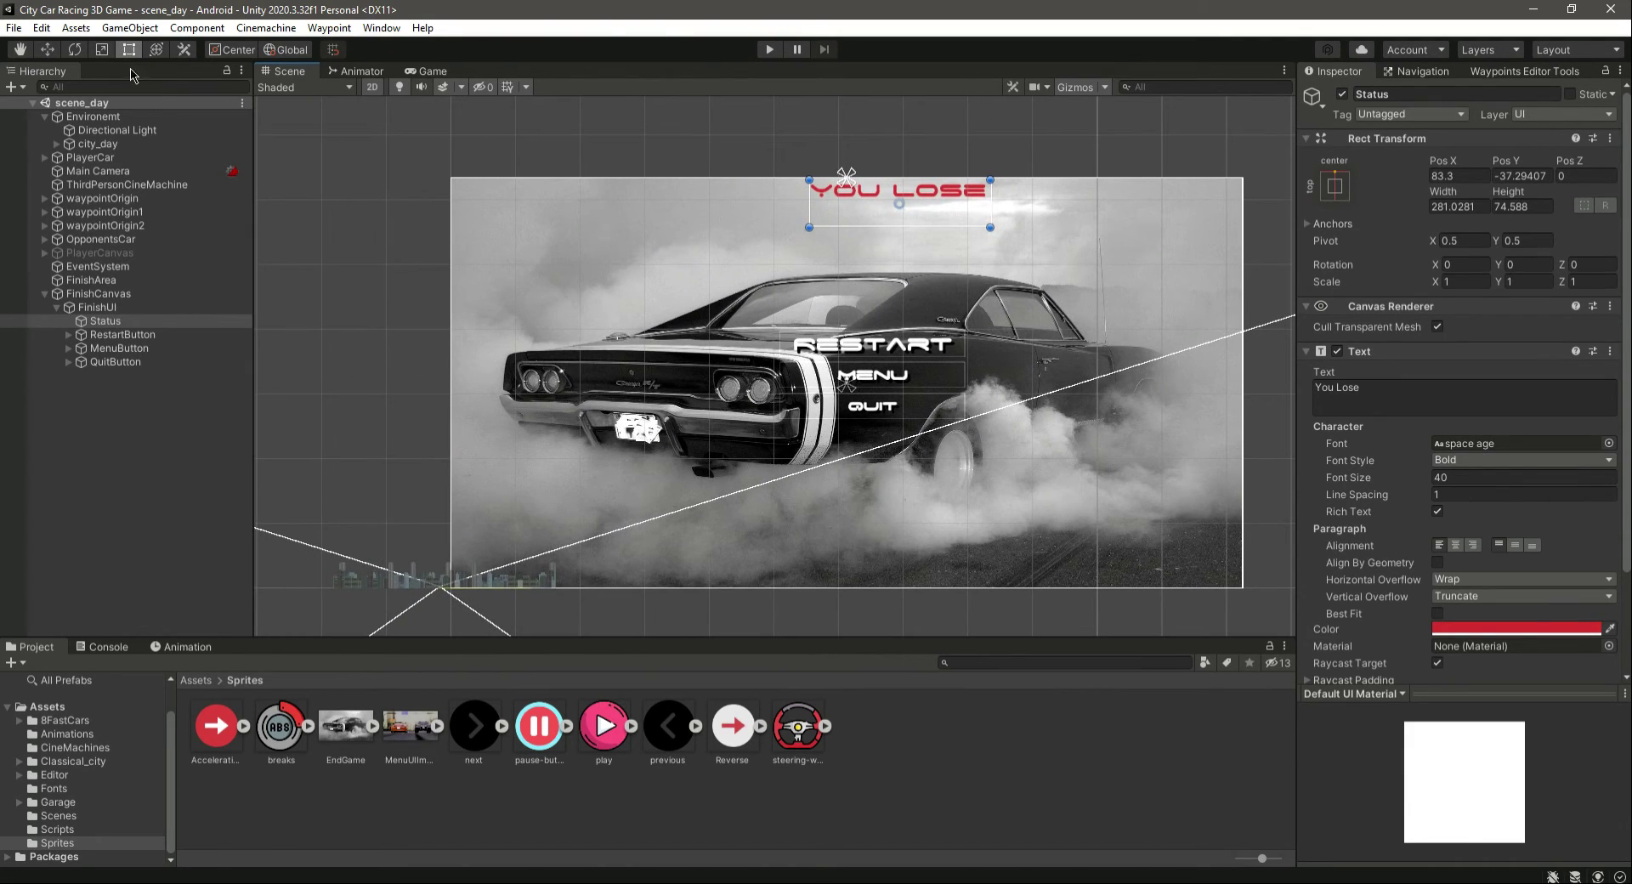
pyautogui.click(47, 49)
pyautogui.moveTo(907, 134); pyautogui.dragTo(905, 269)
pyautogui.moveTo(964, 331); pyautogui.dragTo(935, 330)
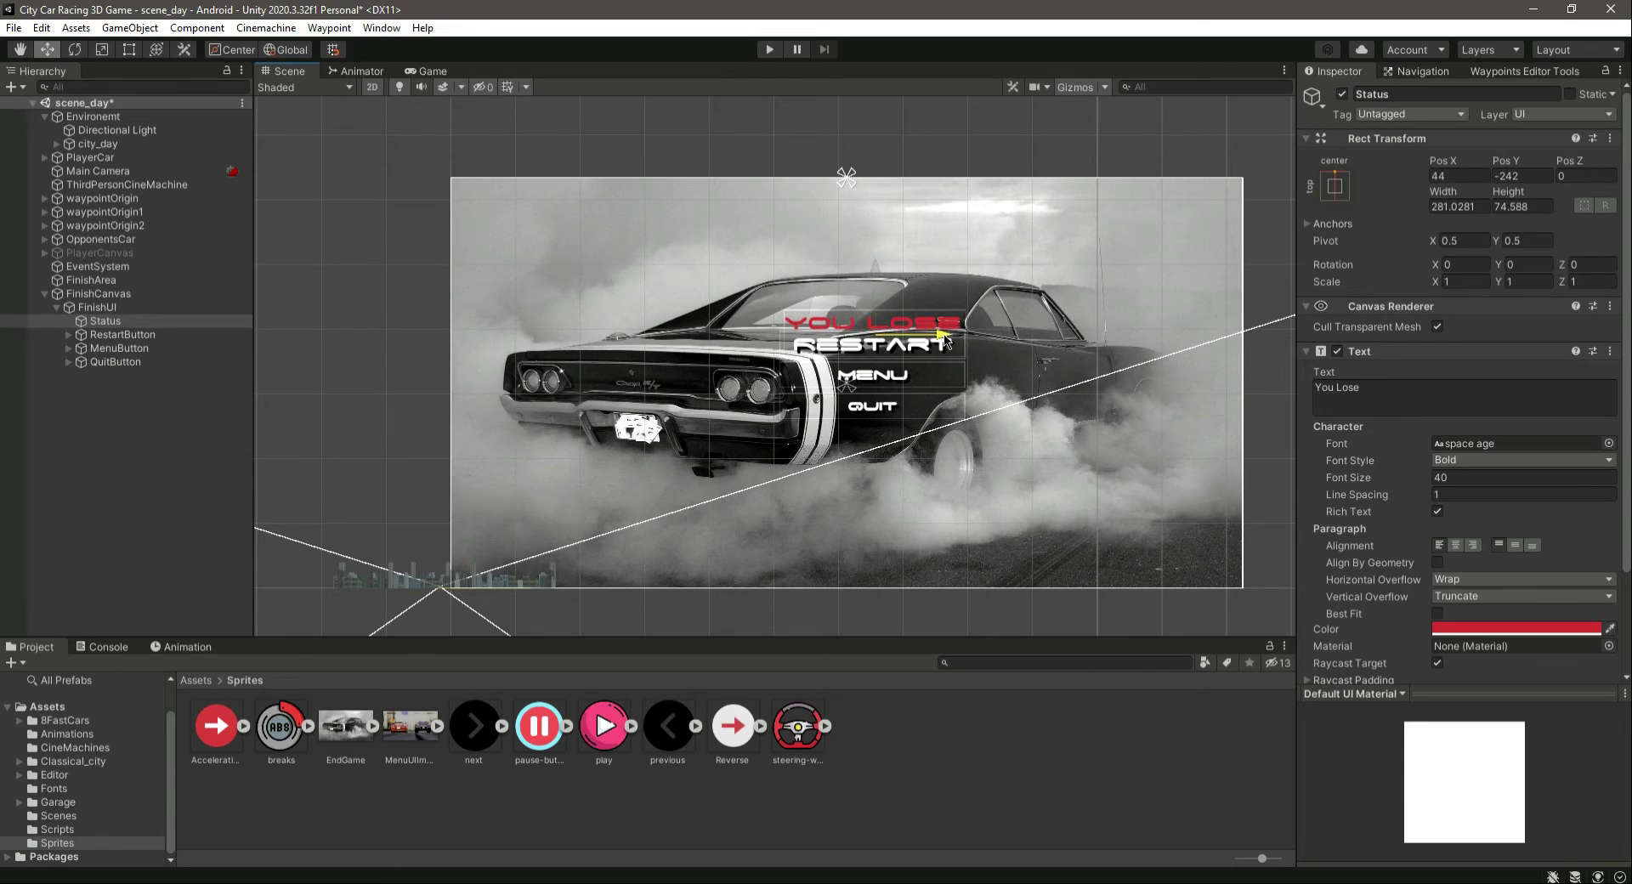
pyautogui.moveTo(869, 267); pyautogui.dragTo(866, 137)
pyautogui.hotkey('ctrl', 's')
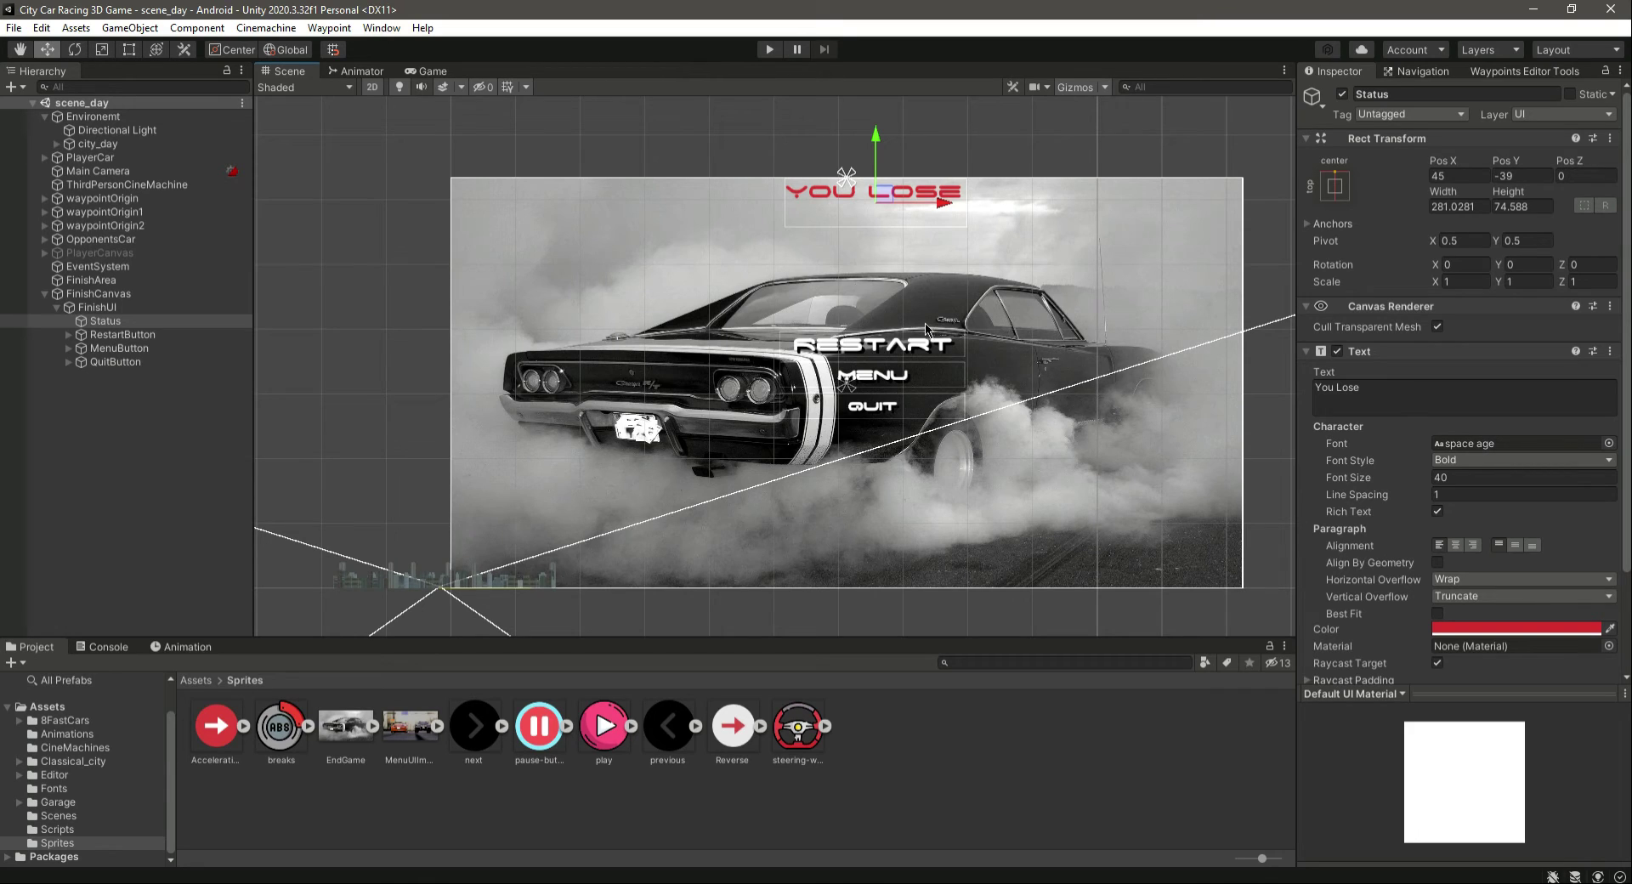
# Step: Check the Status text in the game view and nudge it left to about Pos X 40
pyautogui.click(427, 72)
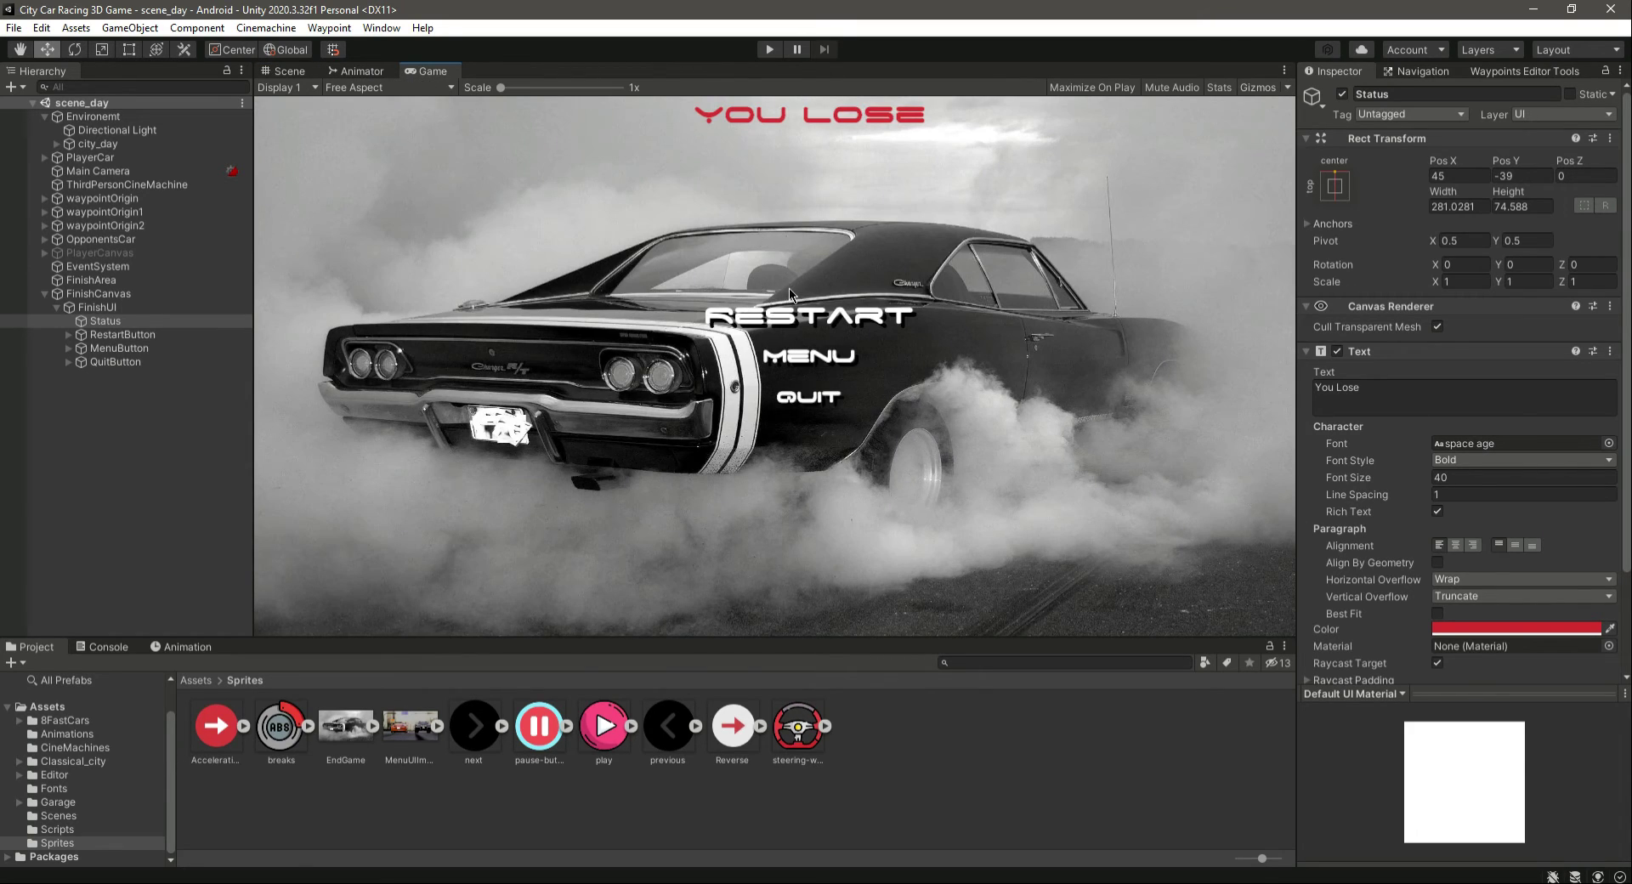
pyautogui.click(288, 72)
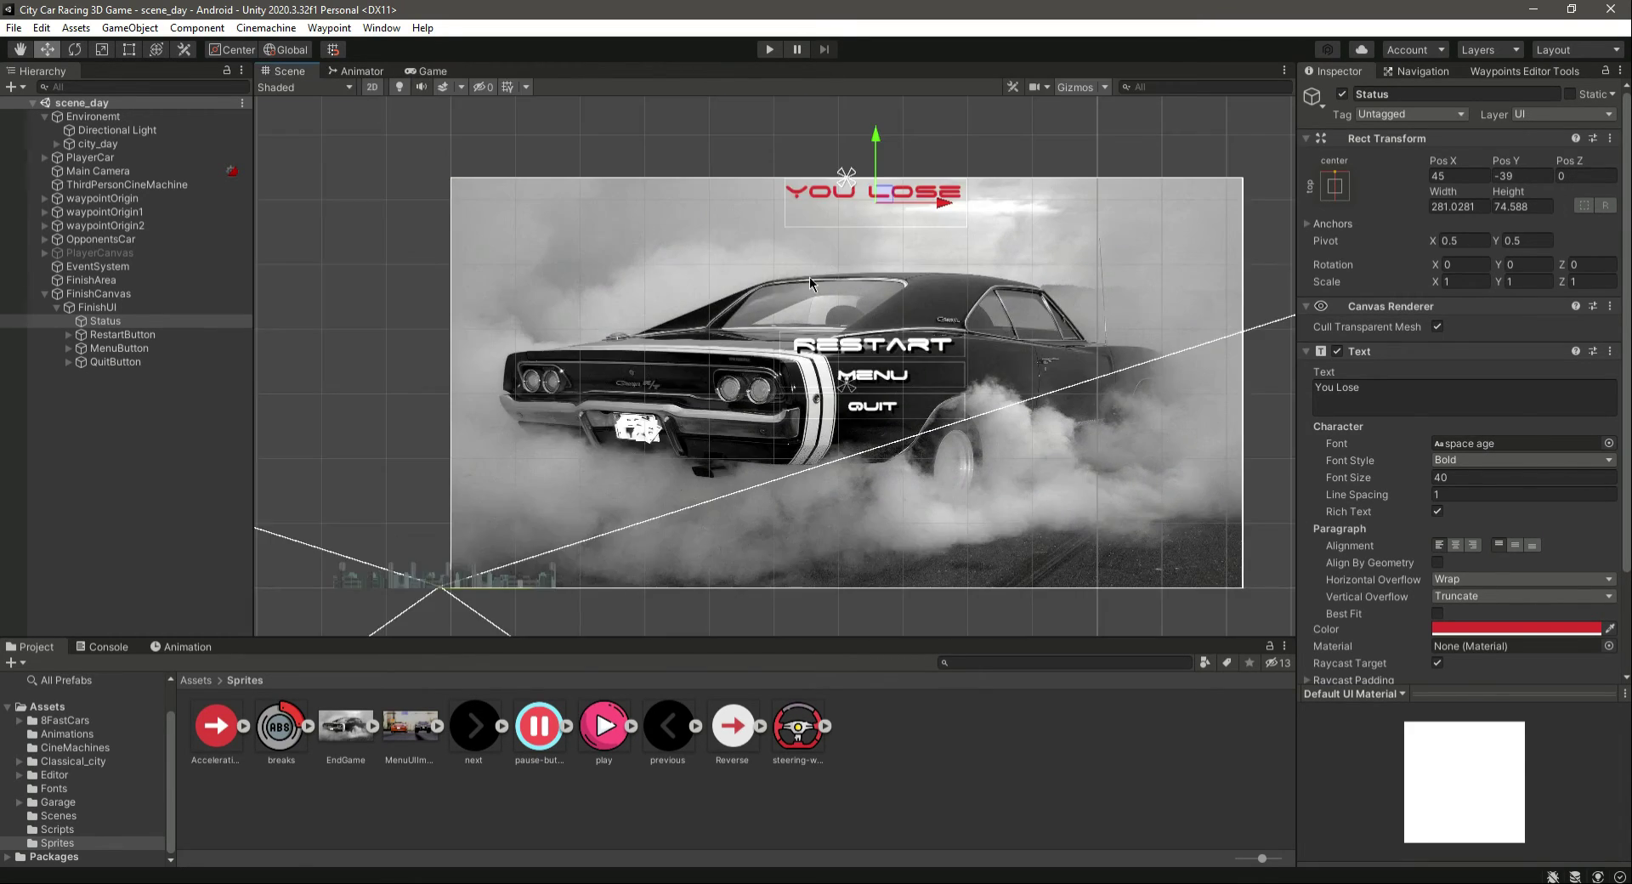
pyautogui.moveTo(946, 202); pyautogui.dragTo(942, 201)
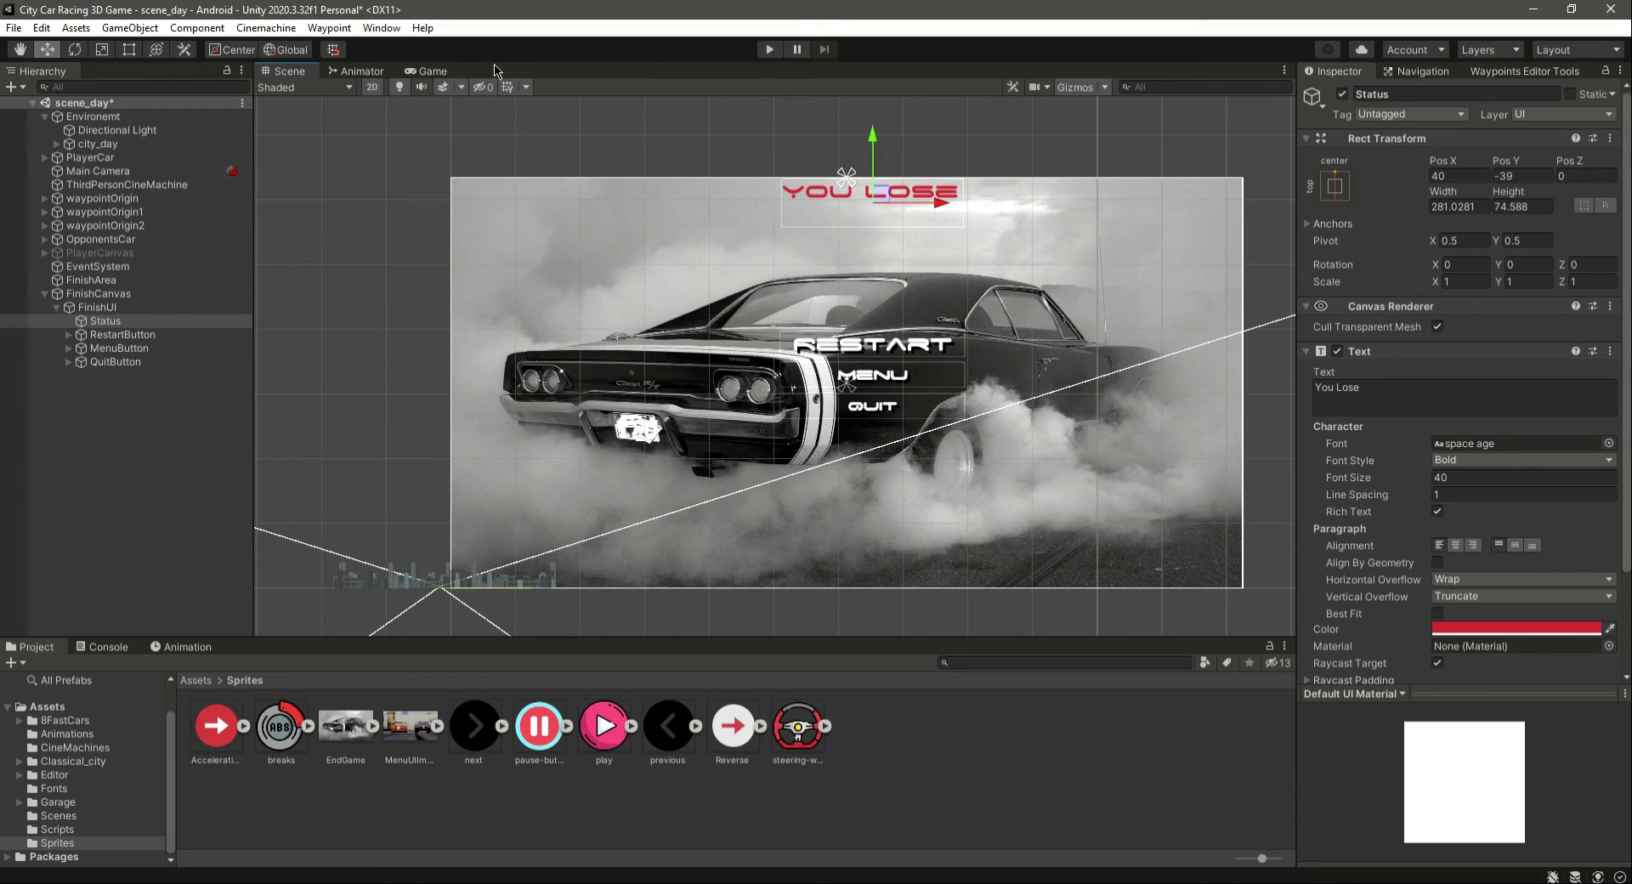
# Step: Check the finish screen in the game view, return to the scene view, clear the selection and save the scene
pyautogui.click(434, 72)
pyautogui.click(287, 72)
pyautogui.click(164, 487)
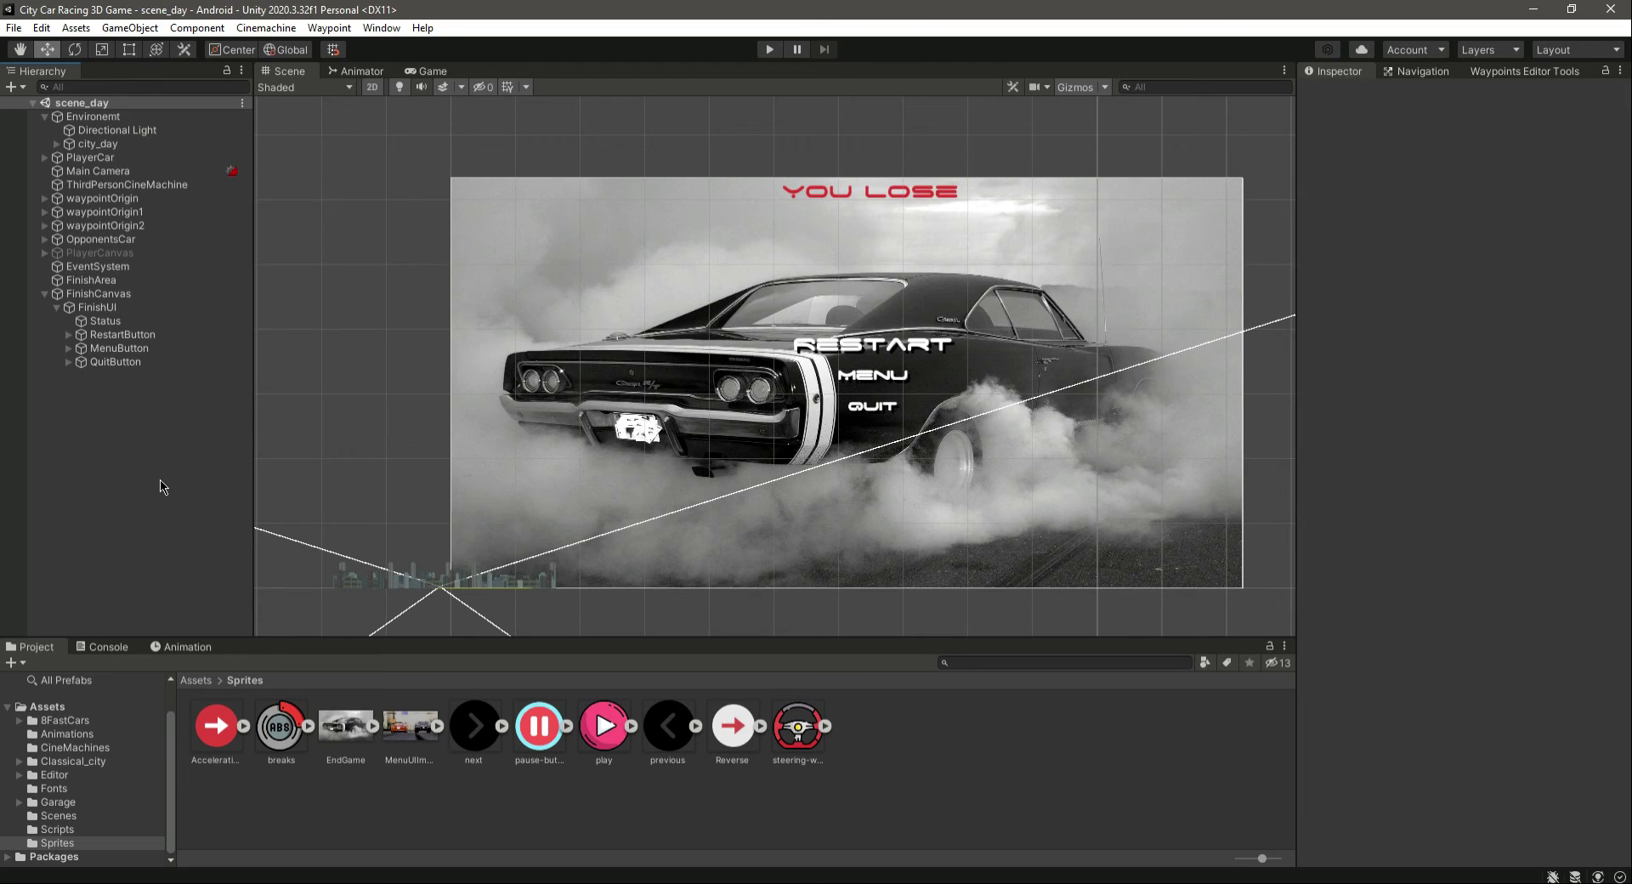
# Step: Collapse the FinishUI hierarchy under FinishCanvas and deactivate the FinishUI object
pyautogui.click(45, 293)
pyautogui.click(81, 298)
pyautogui.click(134, 391)
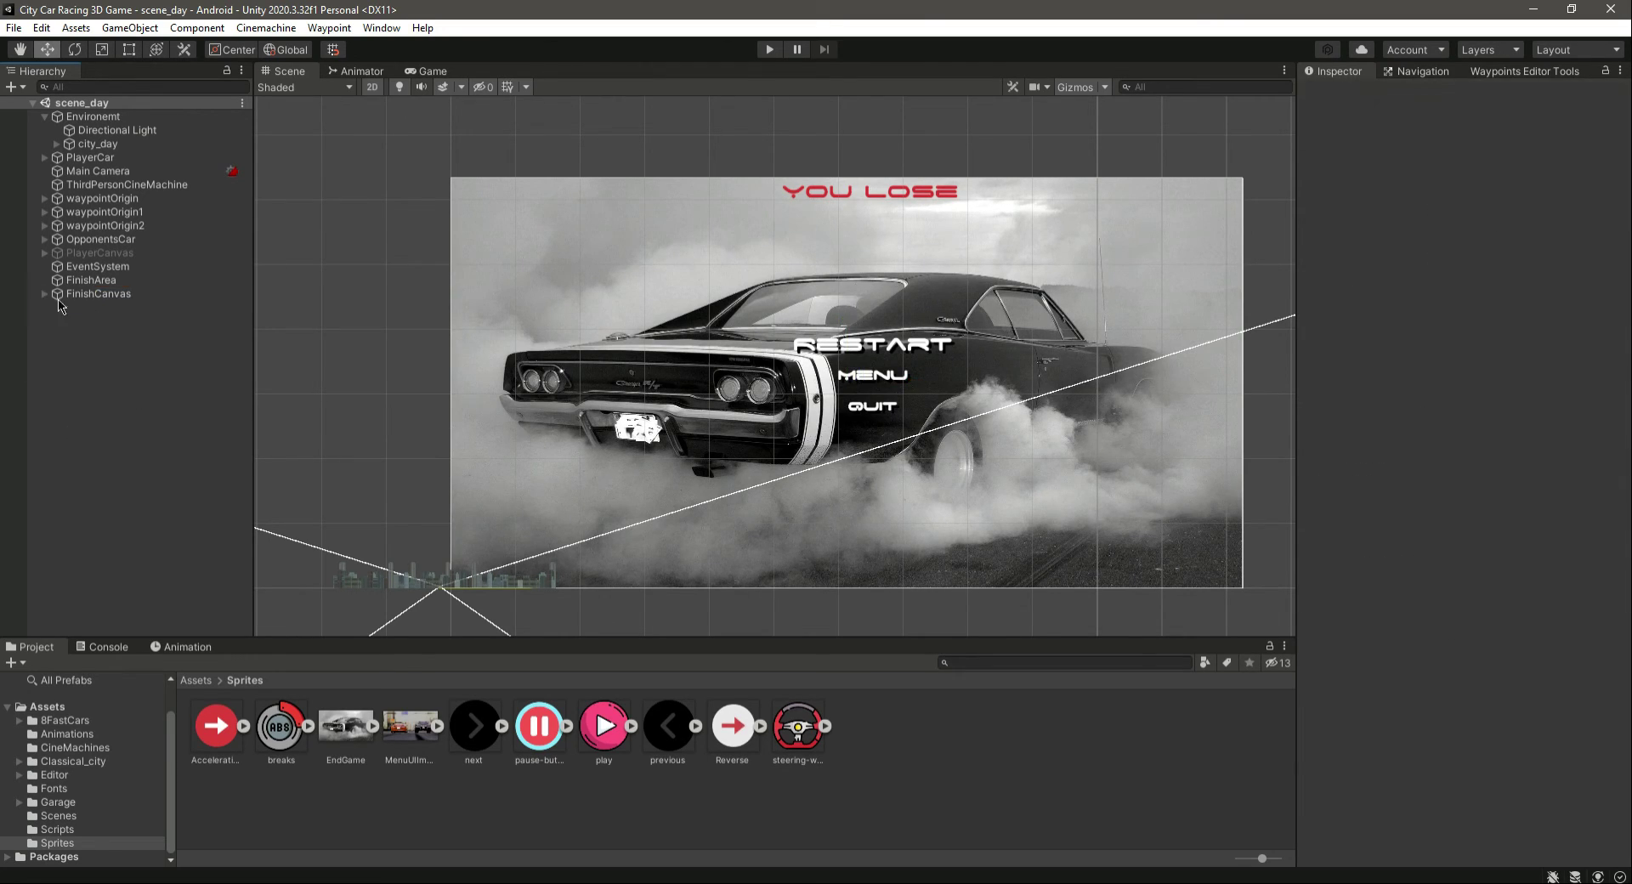
pyautogui.click(81, 307)
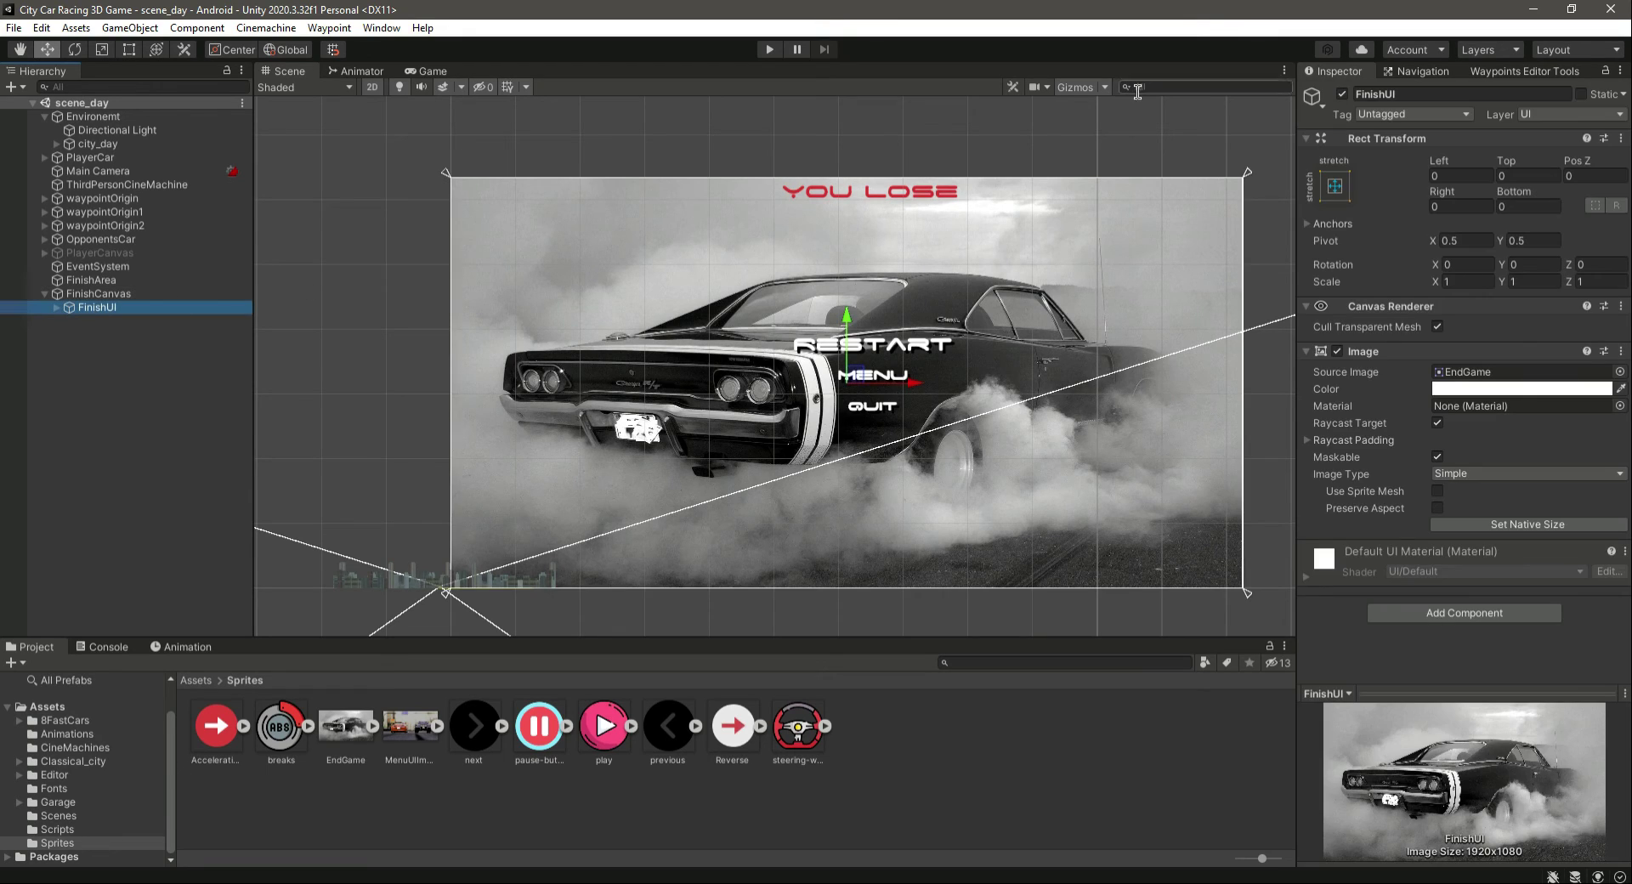
pyautogui.click(1342, 94)
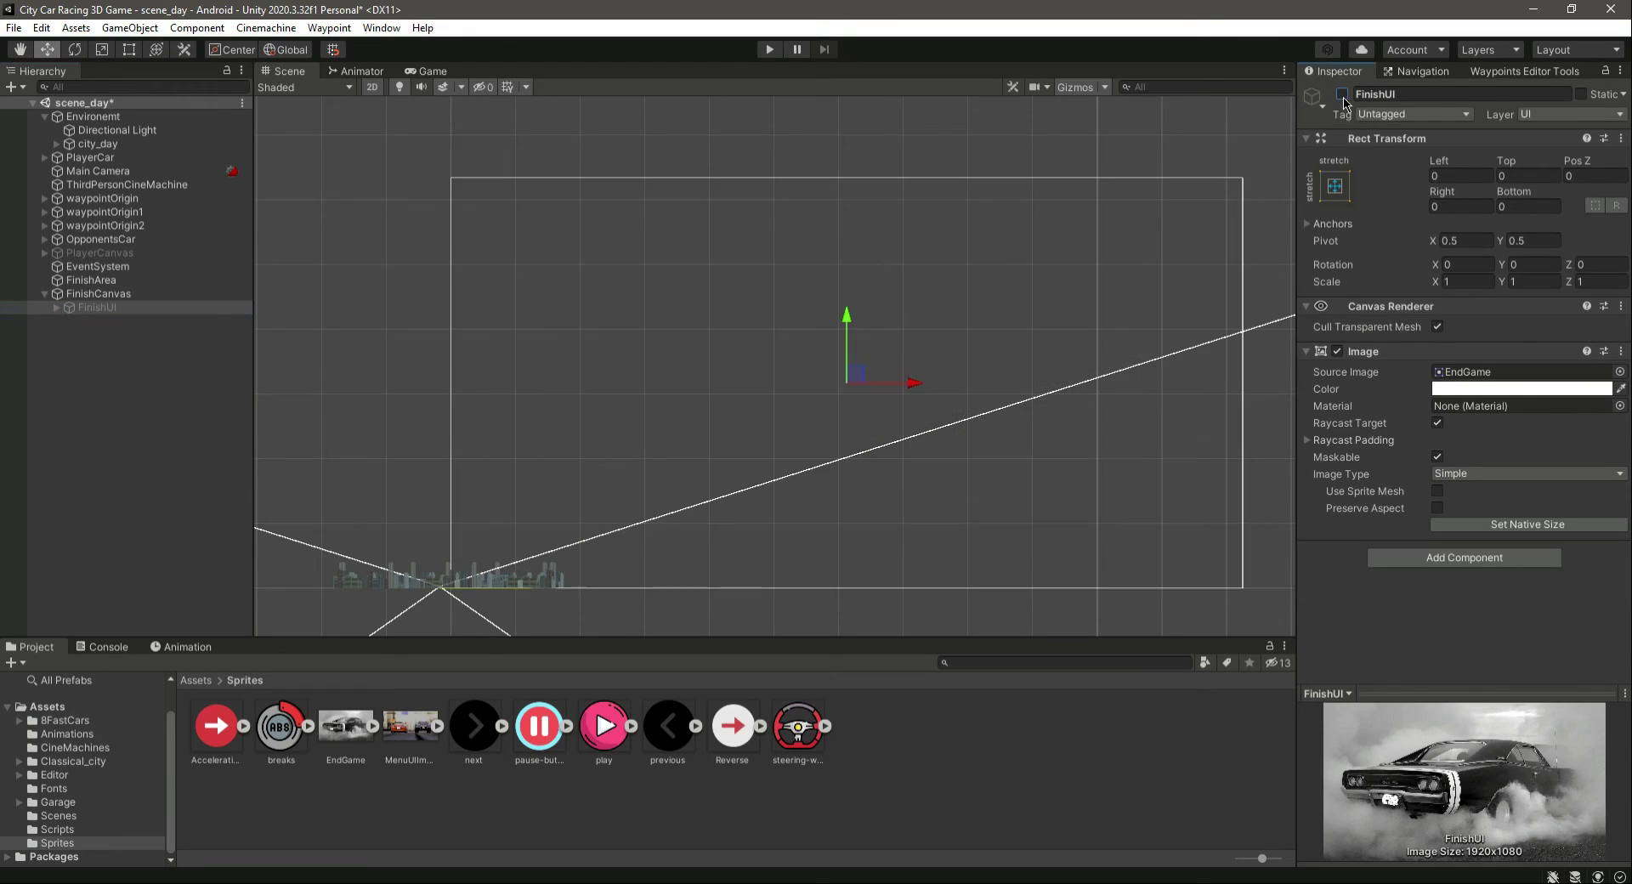
# Step: Switch the scene view from 2D to 3D, frame the PlayerCar on the street and clear the selection
pyautogui.click(370, 88)
pyautogui.click(111, 309)
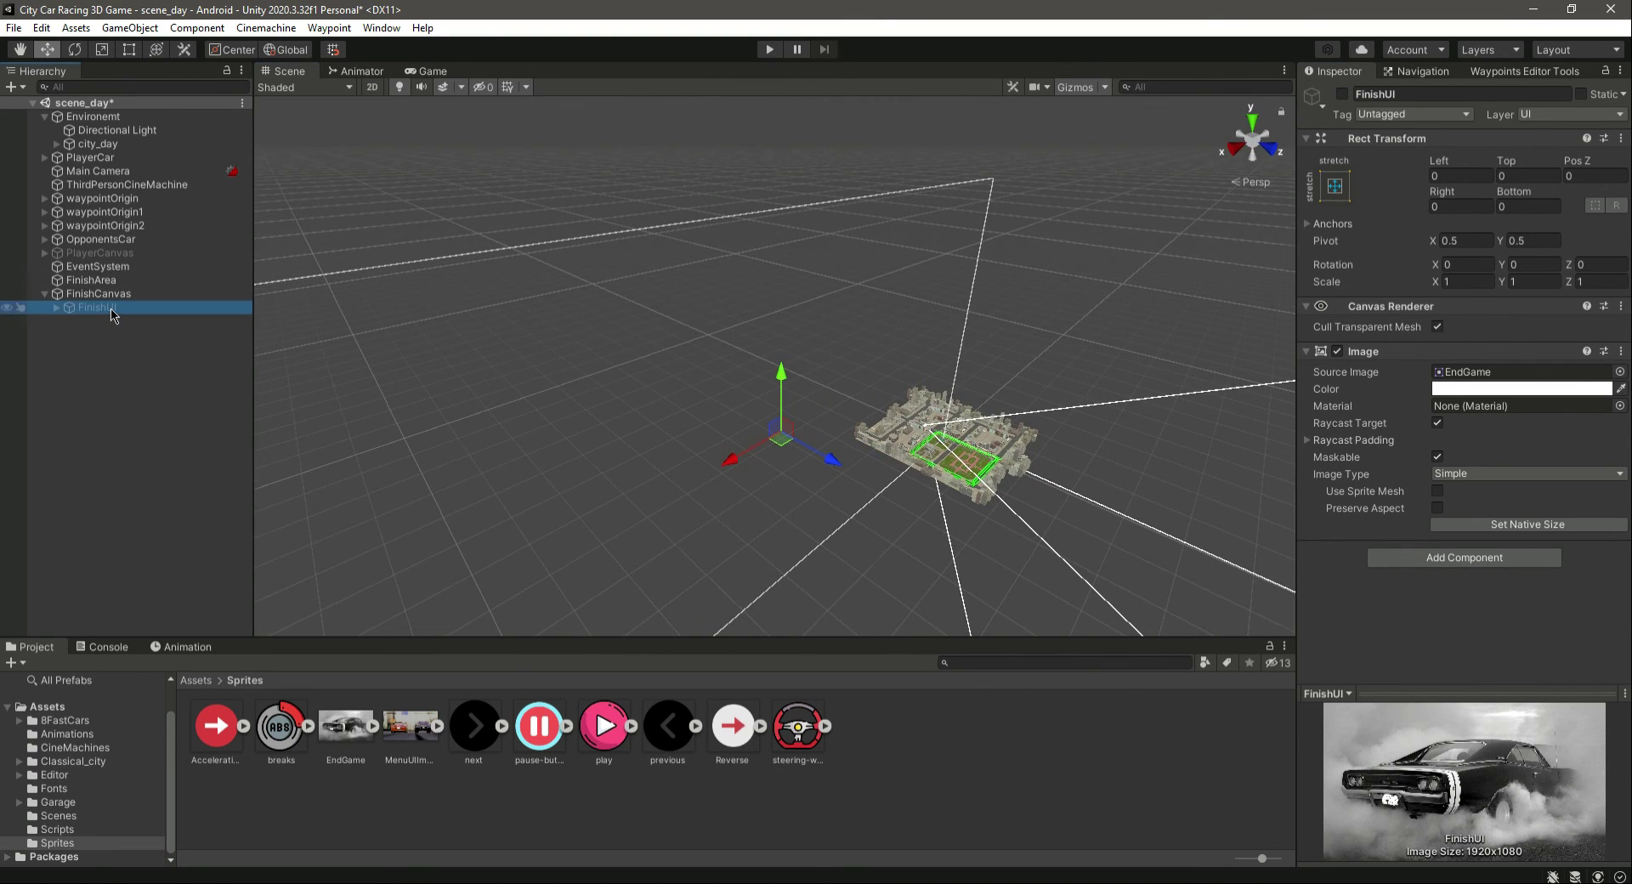
pyautogui.doubleClick(125, 159)
pyautogui.click(68, 416)
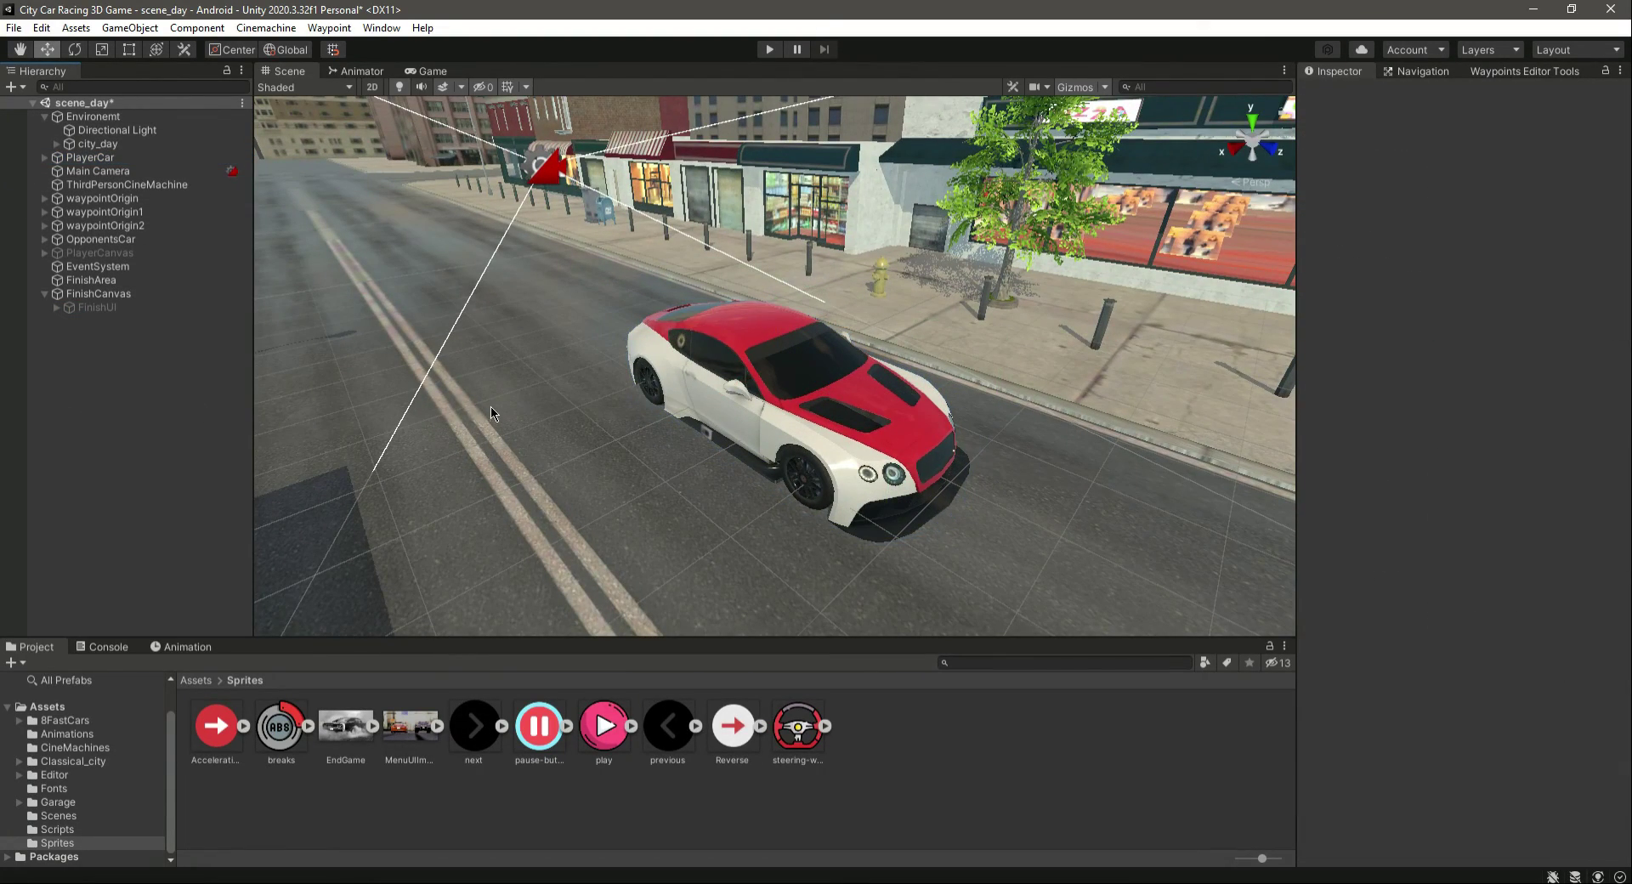